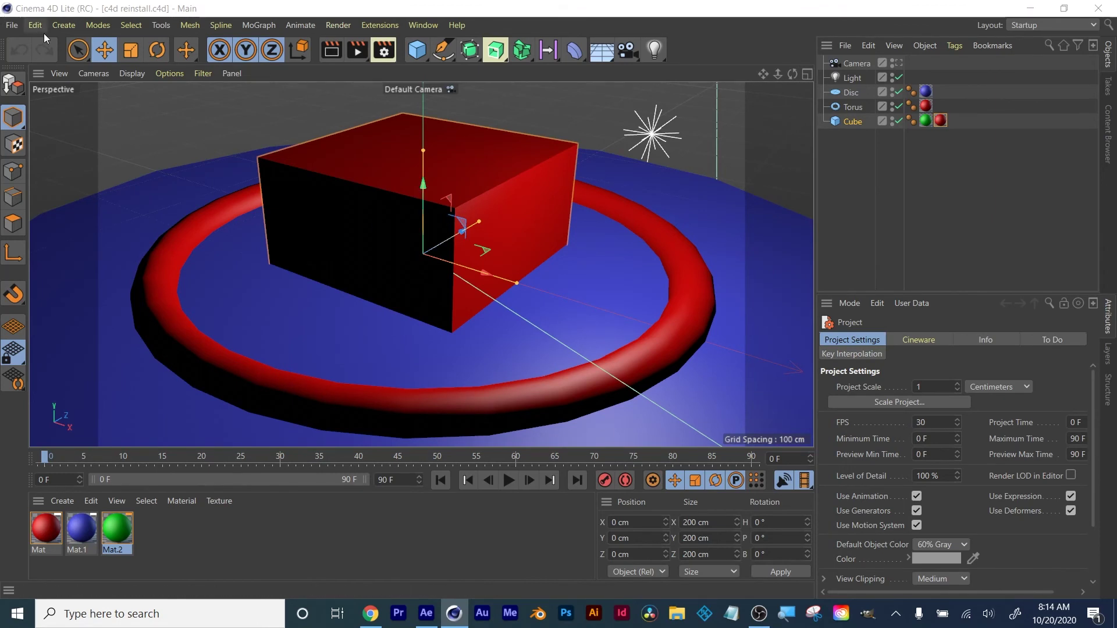
pyautogui.click(11, 26)
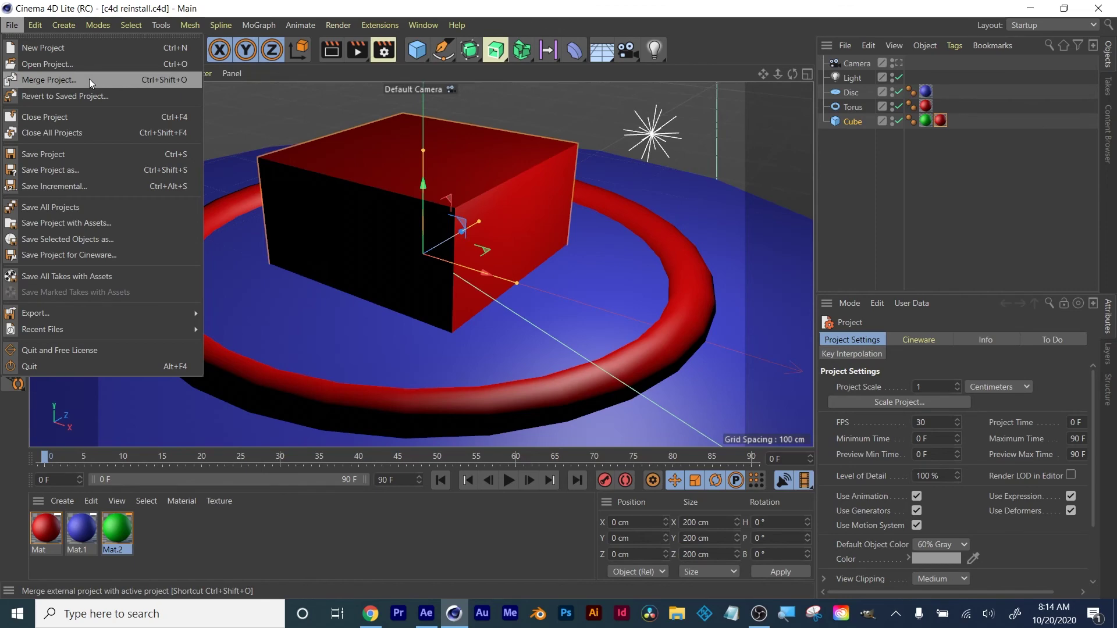
pyautogui.click(257, 3)
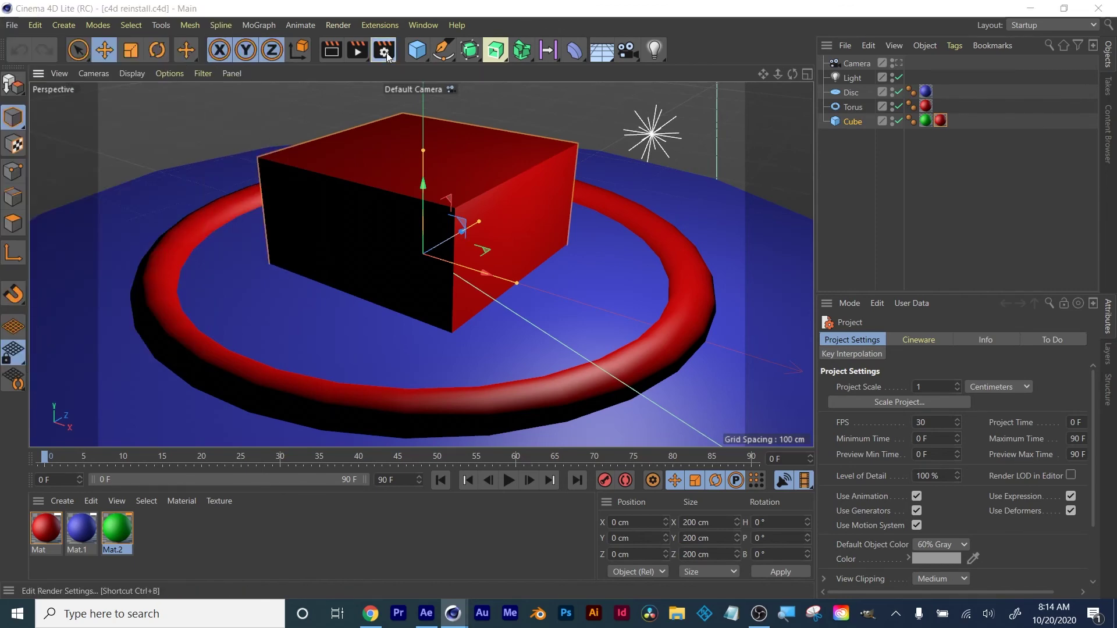
# Set the render output size to 1920 by 1080 pixels and check the values in the render settings.
pyautogui.click(385, 52)
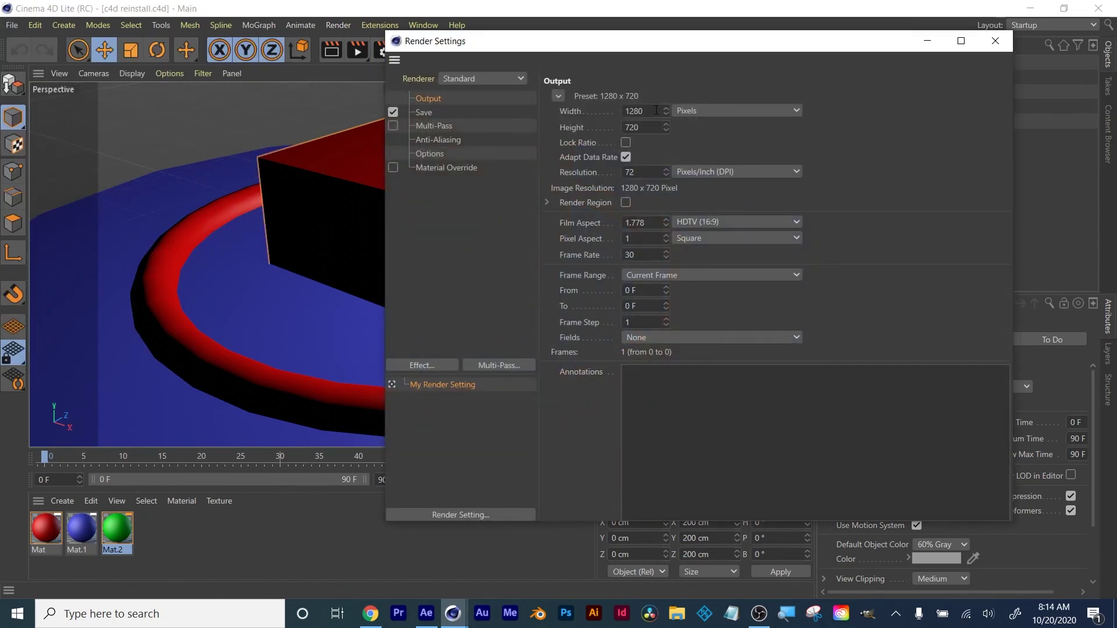
pyautogui.click(634, 110)
pyautogui.write('1')
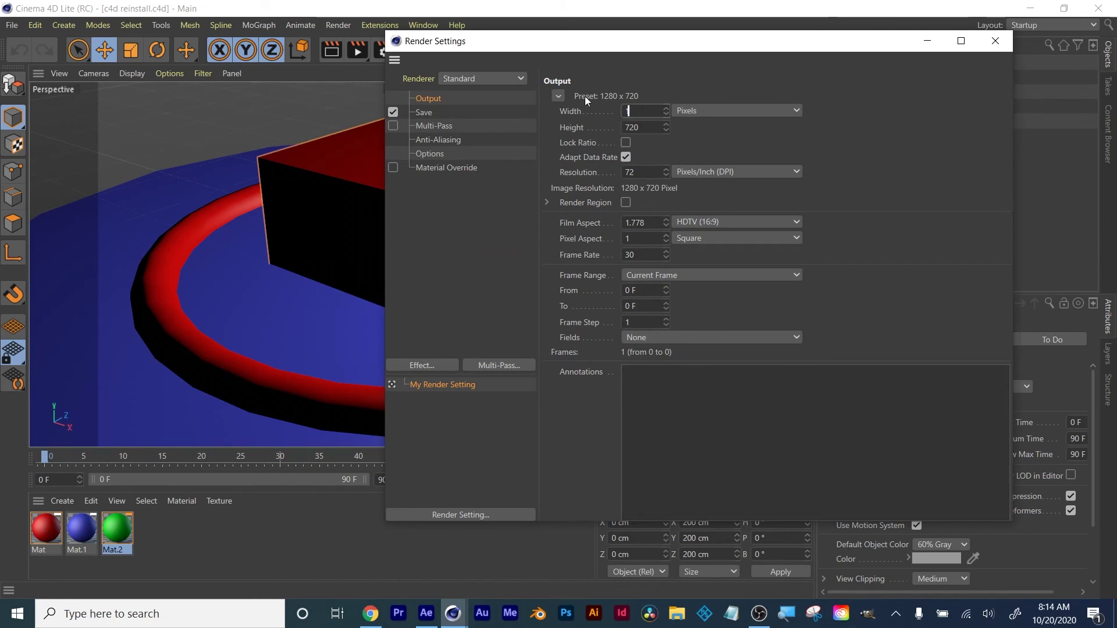
pyautogui.write('920')
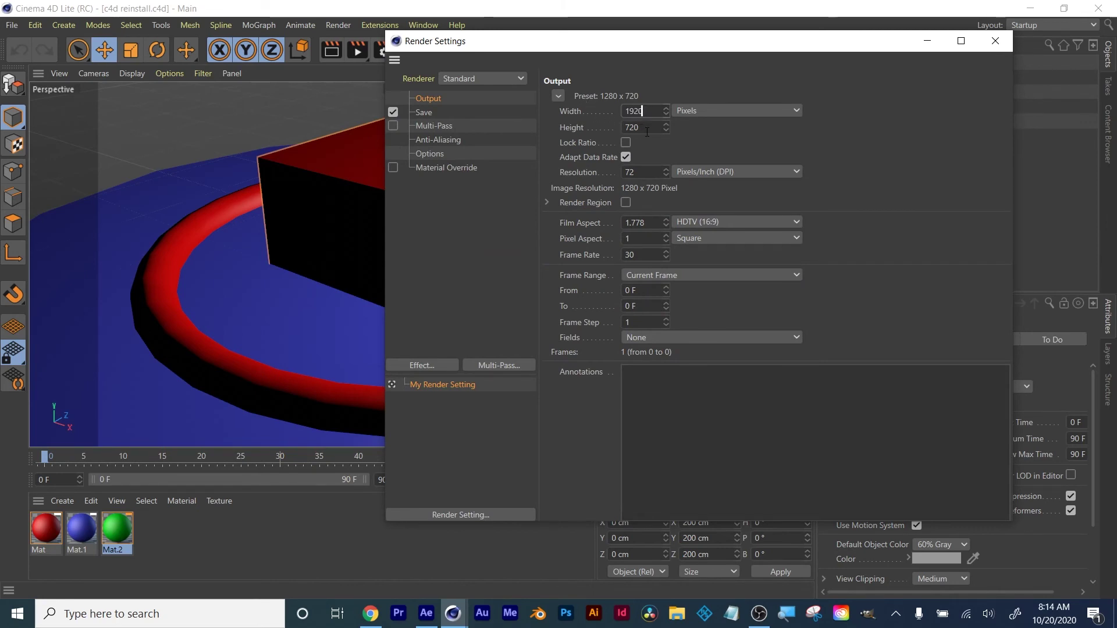
pyautogui.press('Tab')
pyautogui.write('1080')
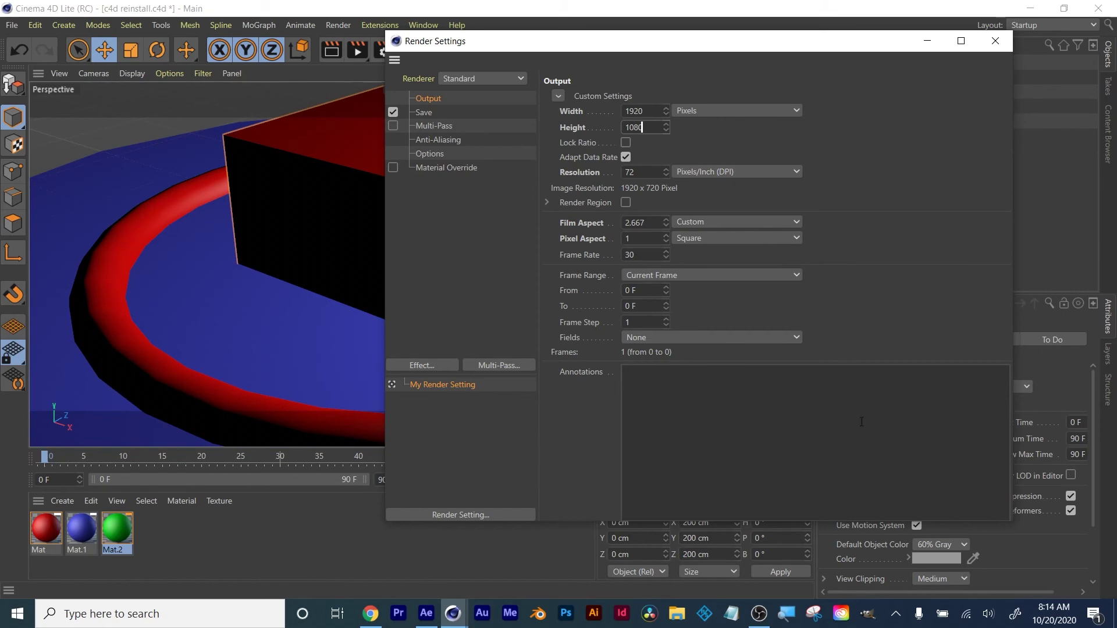
pyautogui.click(996, 41)
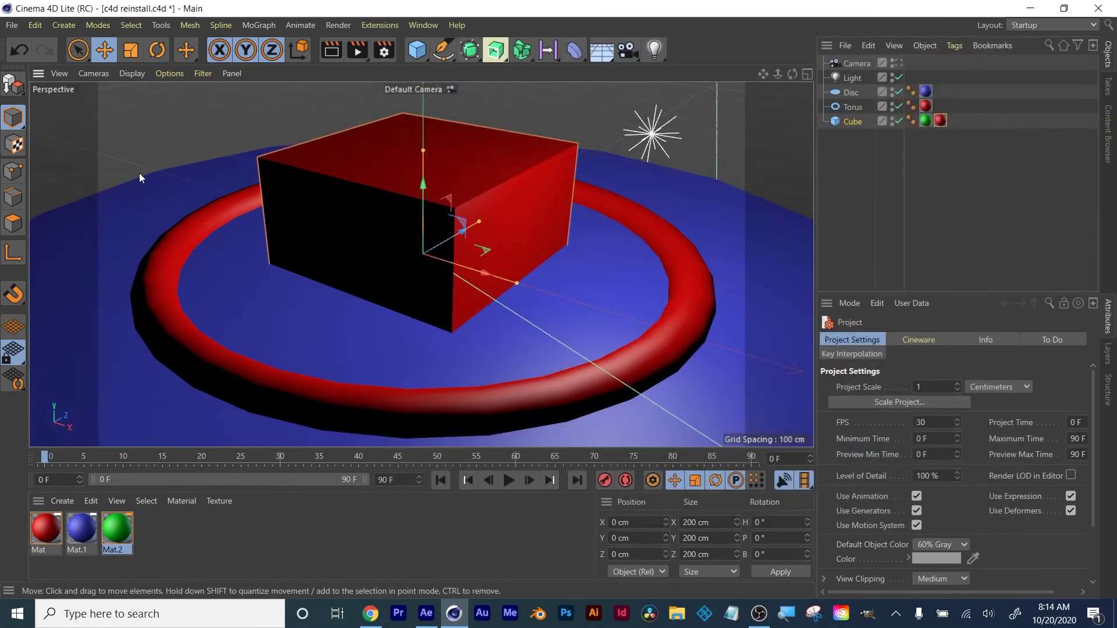
pyautogui.click(384, 51)
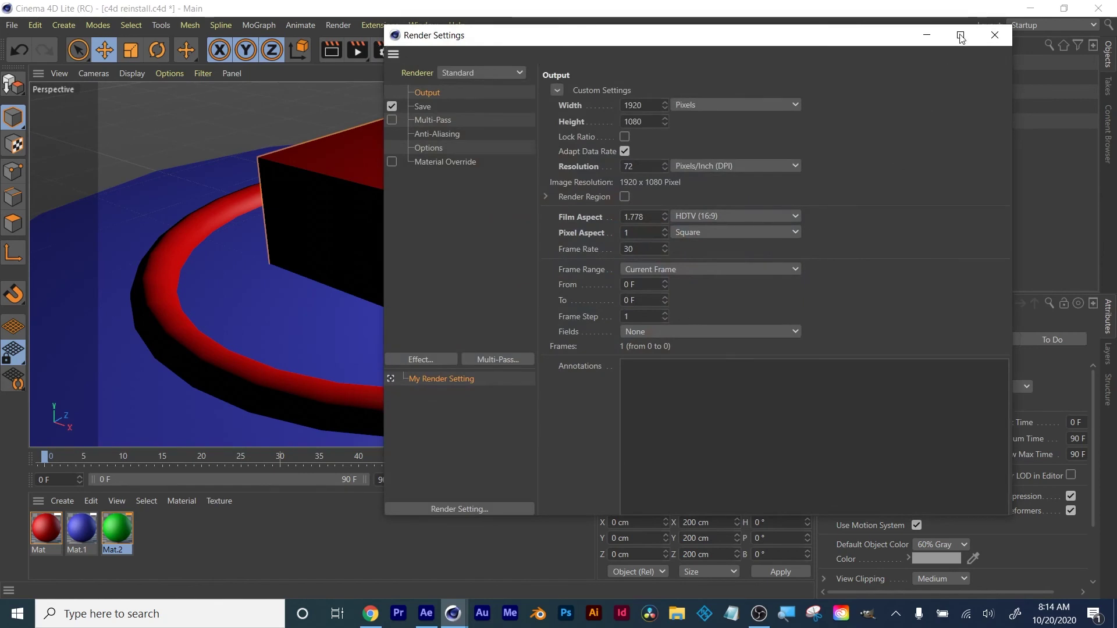
pyautogui.click(994, 35)
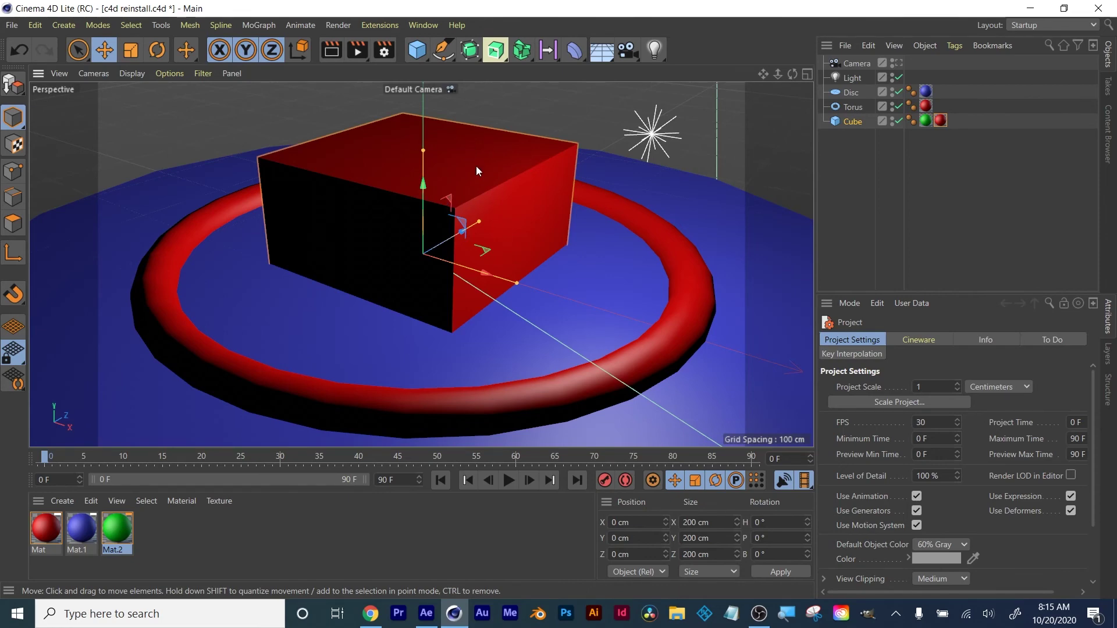
# Switch to After Effects to look at the c4d reinstall composition, and return to Cinema 4D Lite.
pyautogui.hotkey('alt', 'Tab')
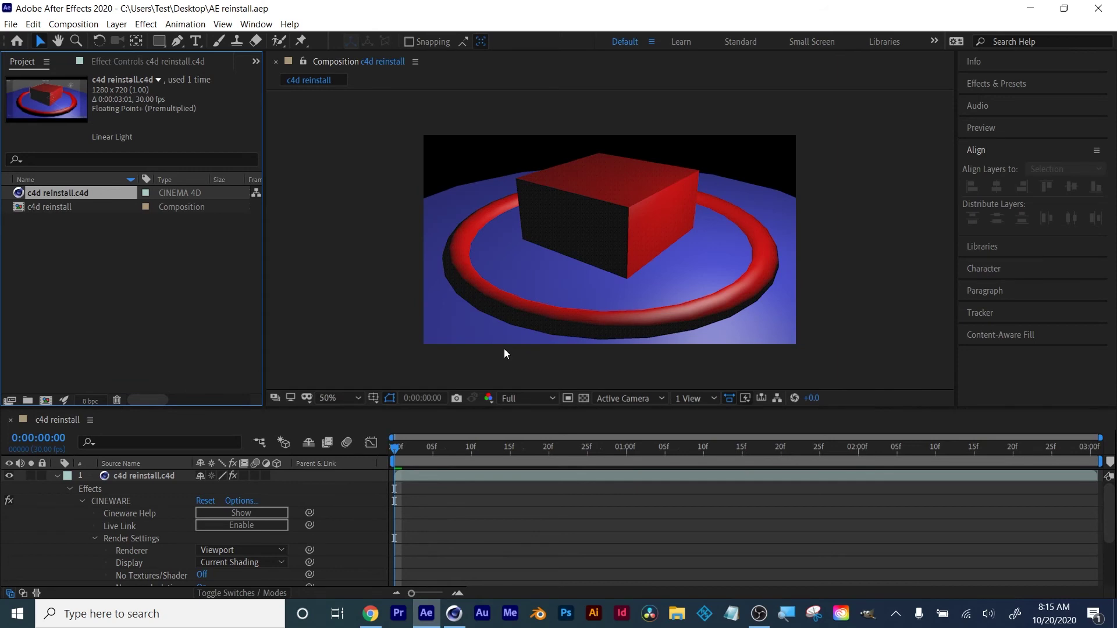
pyautogui.click(455, 614)
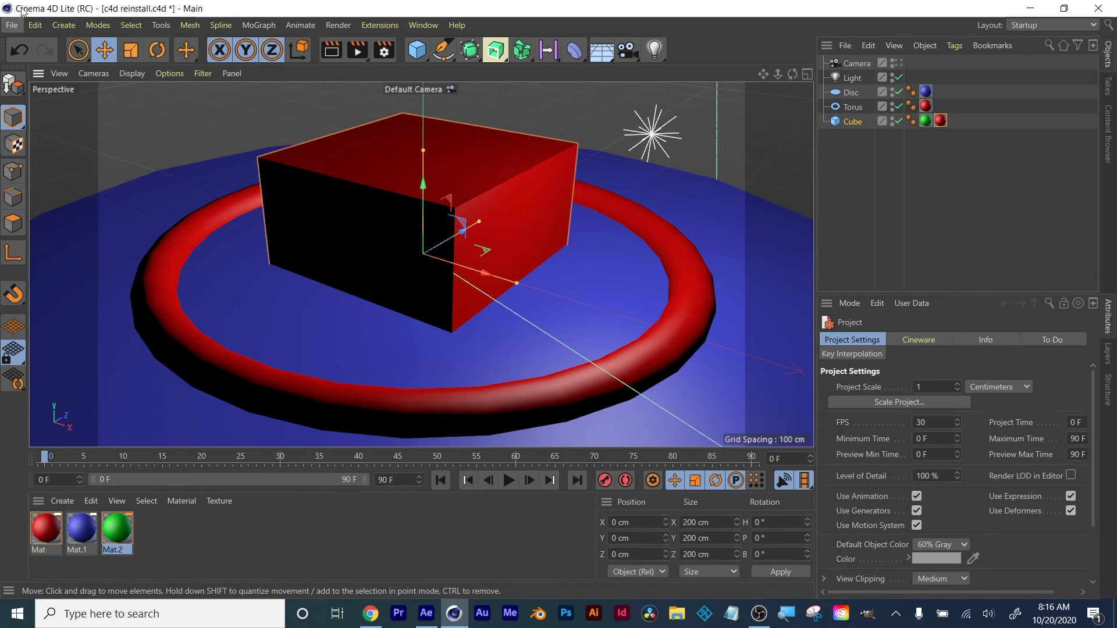
# In a new project, draw an open Bezier spline with the Spline Pen as the looped left arm of a script M.
pyautogui.click(11, 26)
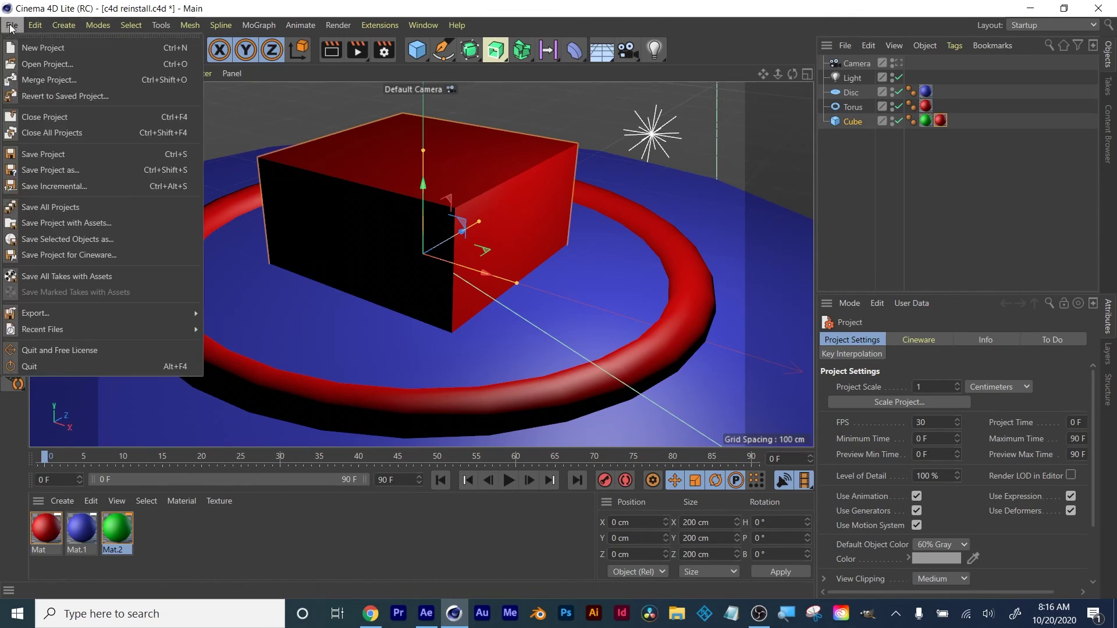
pyautogui.click(28, 47)
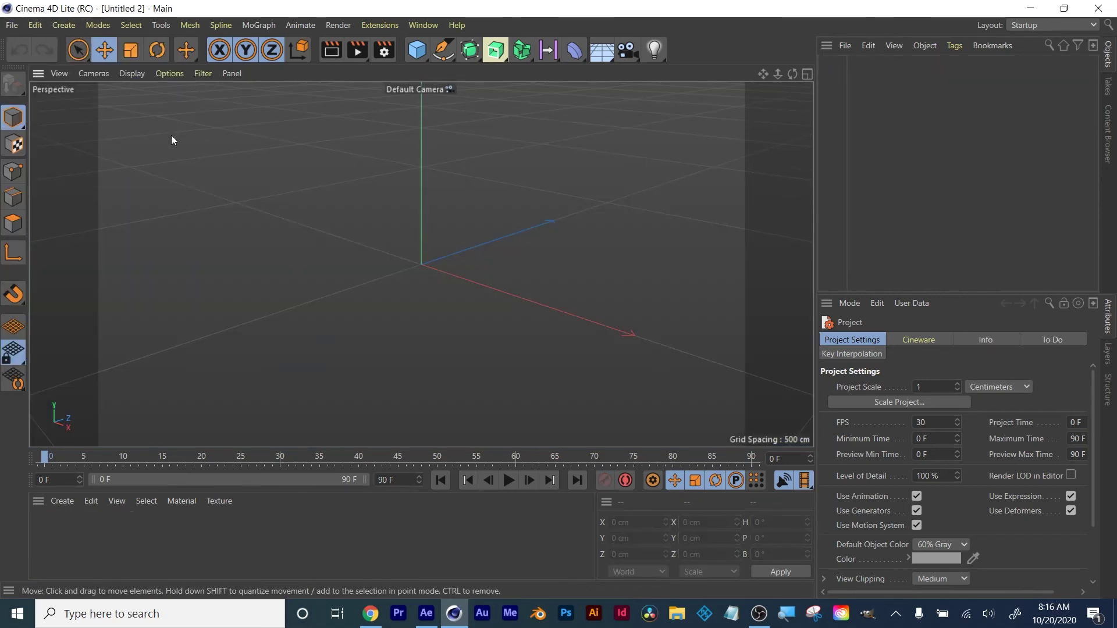
pyautogui.press('b')
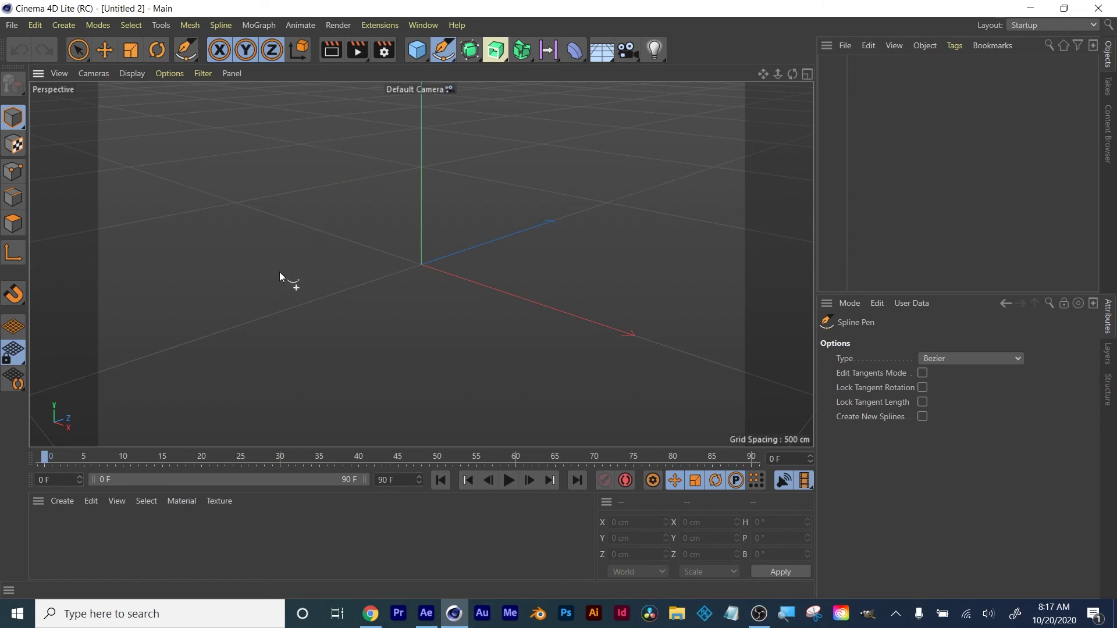
pyautogui.click(265, 279)
pyautogui.click(220, 300)
pyautogui.click(274, 336)
pyautogui.click(324, 268)
pyautogui.click(334, 165)
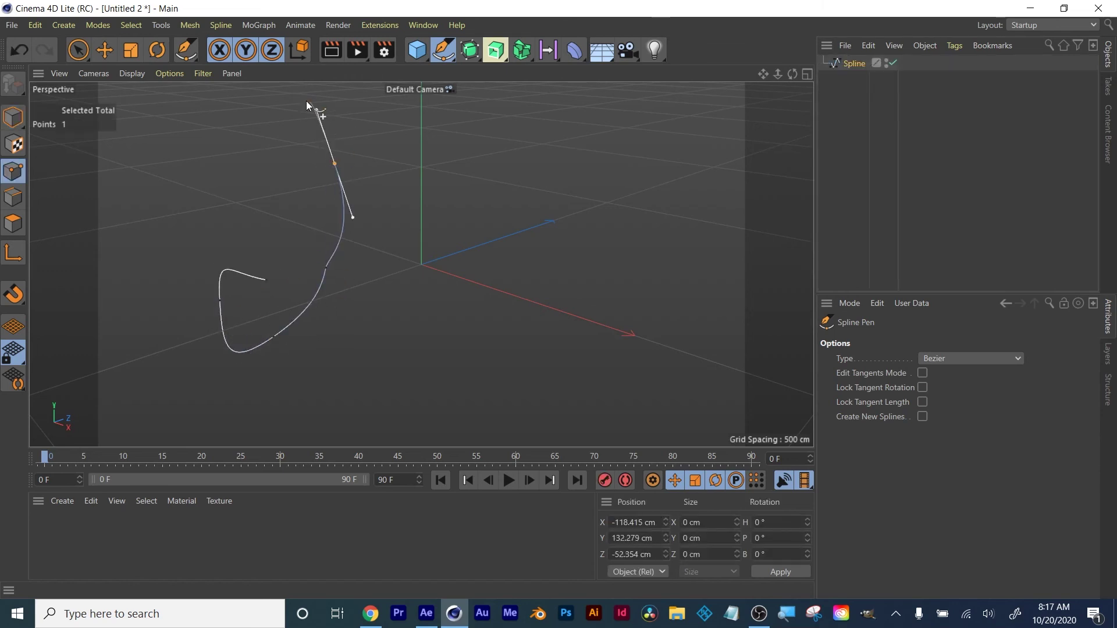
pyautogui.click(262, 96)
pyautogui.moveTo(282, 140); pyautogui.dragTo(293, 130)
pyautogui.moveTo(341, 97); pyautogui.dragTo(362, 96)
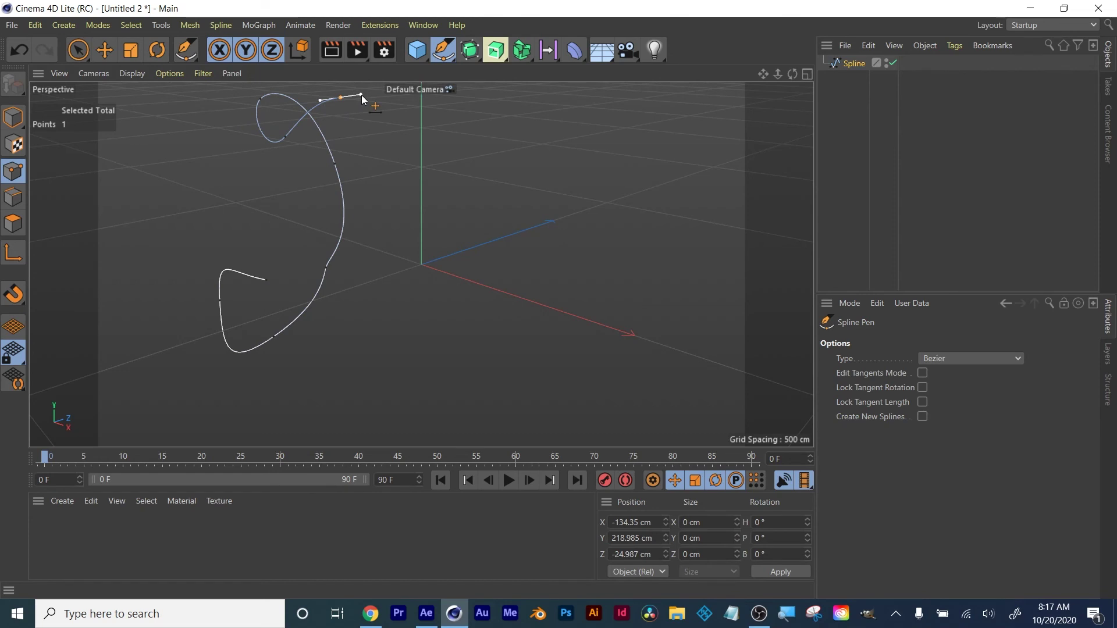
pyautogui.press('Escape')
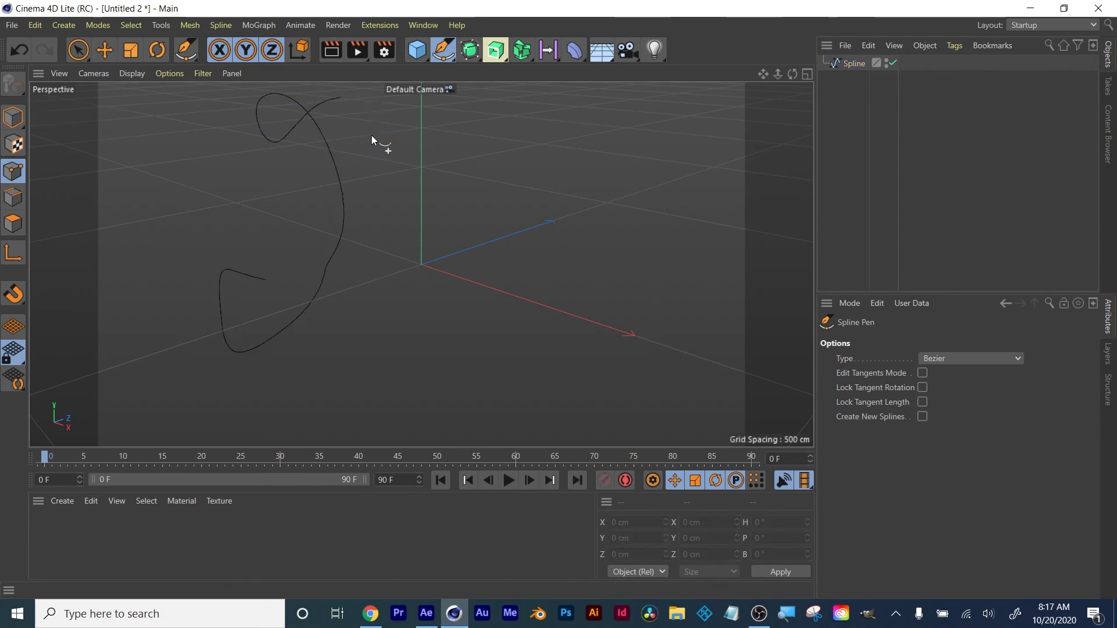
# Draw a second open Bezier spline for the M's middle, looping at the bottom and again at the upper end.
pyautogui.click(286, 106)
pyautogui.click(360, 170)
pyautogui.click(391, 336)
pyautogui.moveTo(307, 386); pyautogui.dragTo(307, 369)
pyautogui.moveTo(355, 307); pyautogui.dragTo(383, 291)
pyautogui.moveTo(413, 252); pyautogui.dragTo(430, 223)
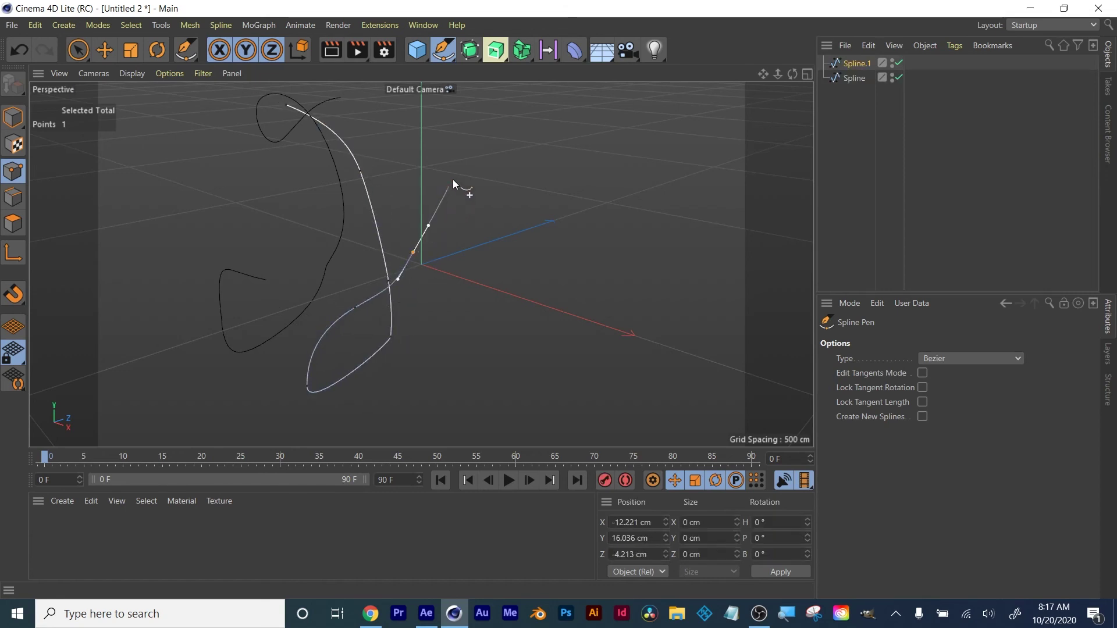
pyautogui.moveTo(463, 157); pyautogui.dragTo(546, 94)
pyautogui.moveTo(594, 130); pyautogui.dragTo(623, 89)
pyautogui.click(655, 89)
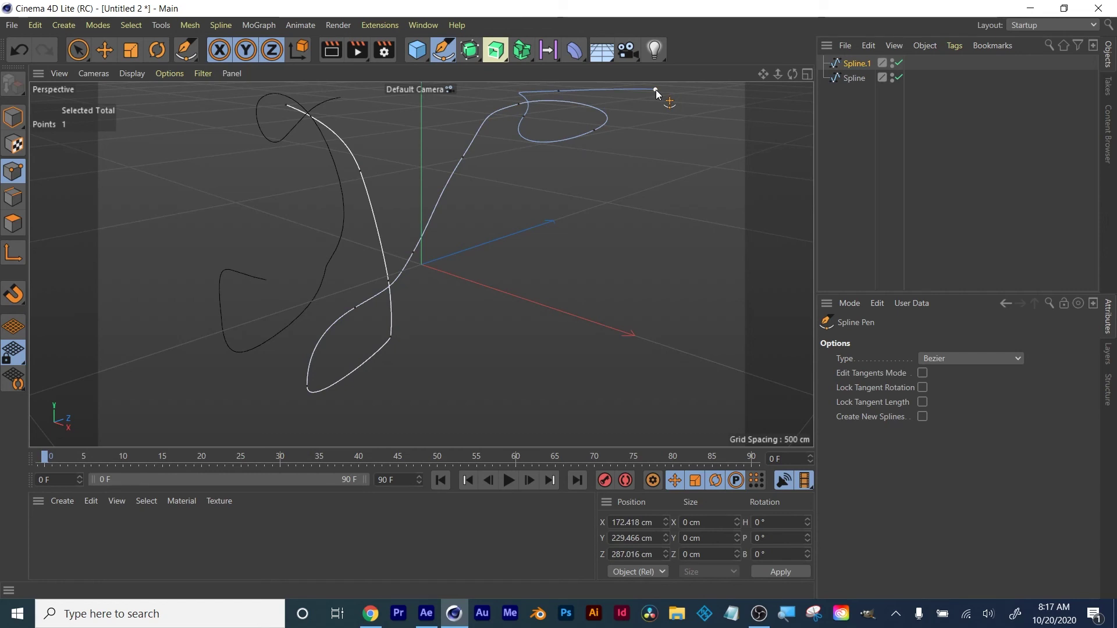
pyautogui.press('Escape')
# Draw a third open Bezier spline for the M's right arm, descending into a bottom loop with an upturned tail.
pyautogui.click(612, 96)
pyautogui.moveTo(561, 126); pyautogui.dragTo(560, 151)
pyautogui.click(576, 220)
pyautogui.click(615, 331)
pyautogui.moveTo(593, 377); pyautogui.dragTo(583, 390)
pyautogui.moveTo(535, 382); pyautogui.dragTo(530, 347)
pyautogui.moveTo(562, 296); pyautogui.dragTo(672, 258)
pyautogui.click(676, 240)
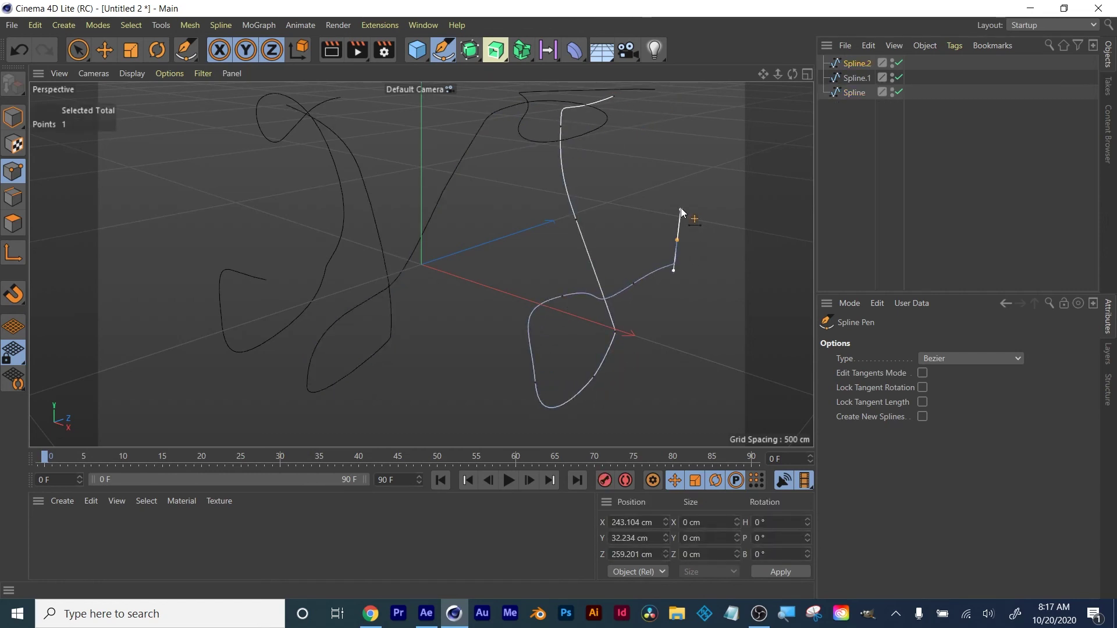
pyautogui.press('Escape')
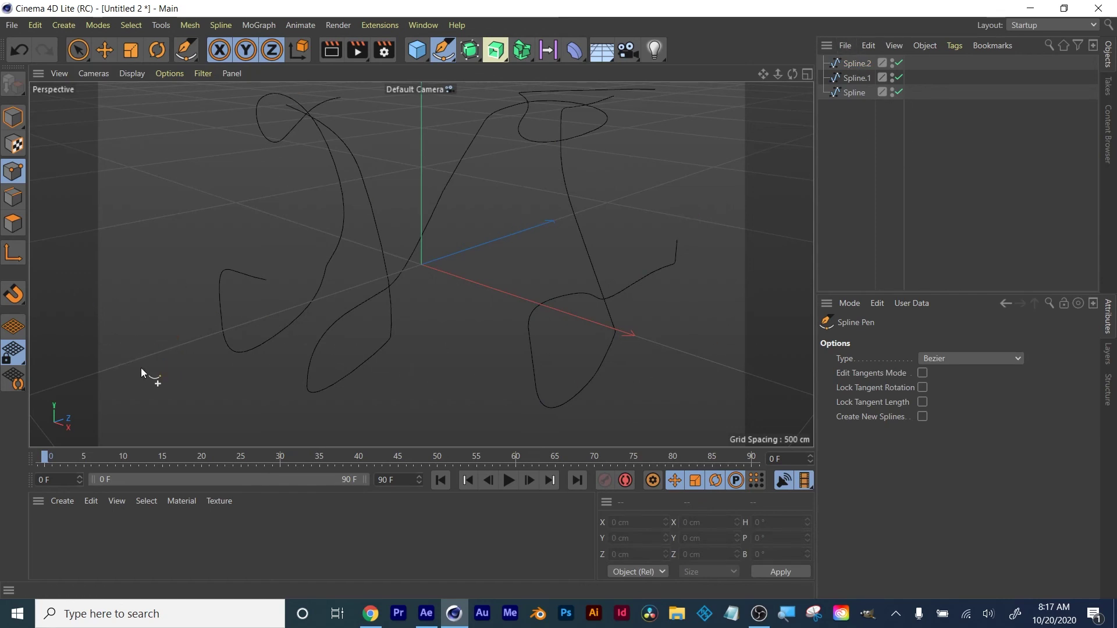
# Draw a wavy horizontal Bezier spline across the lower part of the M as a flourish.
pyautogui.moveTo(132, 360); pyautogui.dragTo(246, 326)
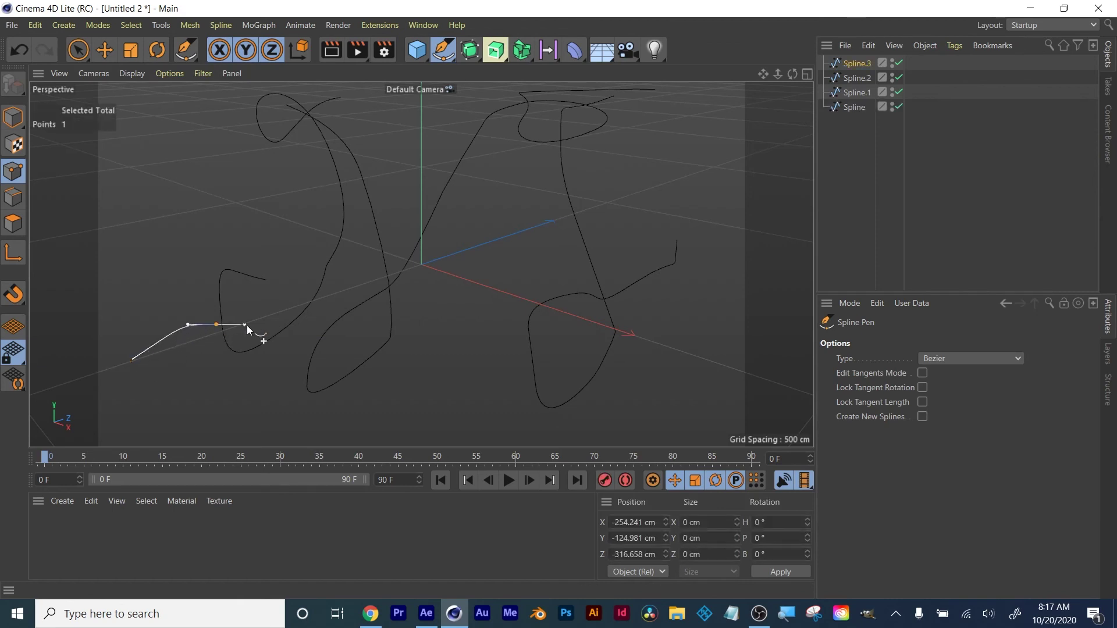
pyautogui.moveTo(339, 363); pyautogui.dragTo(363, 352)
pyautogui.moveTo(437, 322); pyautogui.dragTo(461, 333)
pyautogui.moveTo(553, 363); pyautogui.dragTo(573, 348)
pyautogui.moveTo(641, 320); pyautogui.dragTo(664, 329)
pyautogui.moveTo(720, 360); pyautogui.dragTo(765, 373)
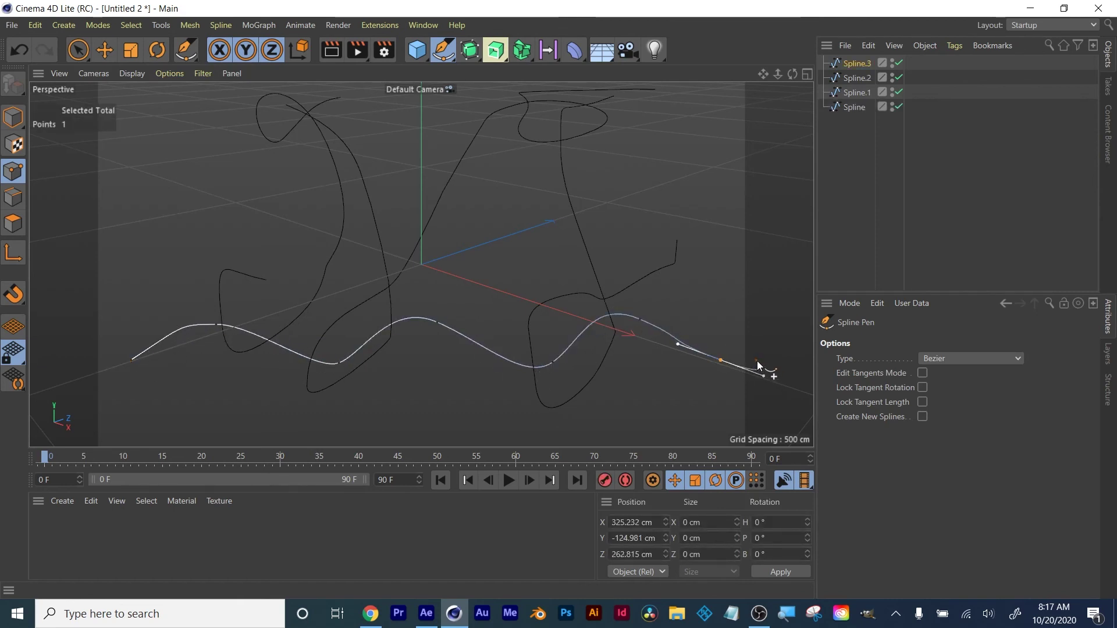
pyautogui.press('Escape')
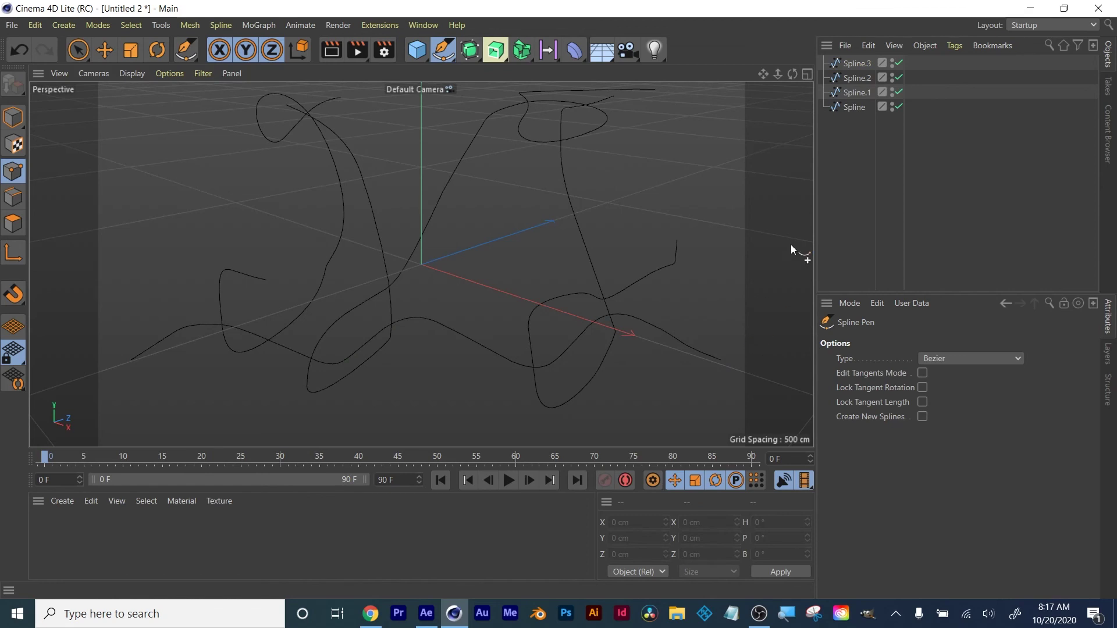
# Rename the four splines in drawing order as M left arm, M Middle, M rt arm and flourish.
pyautogui.click(854, 107)
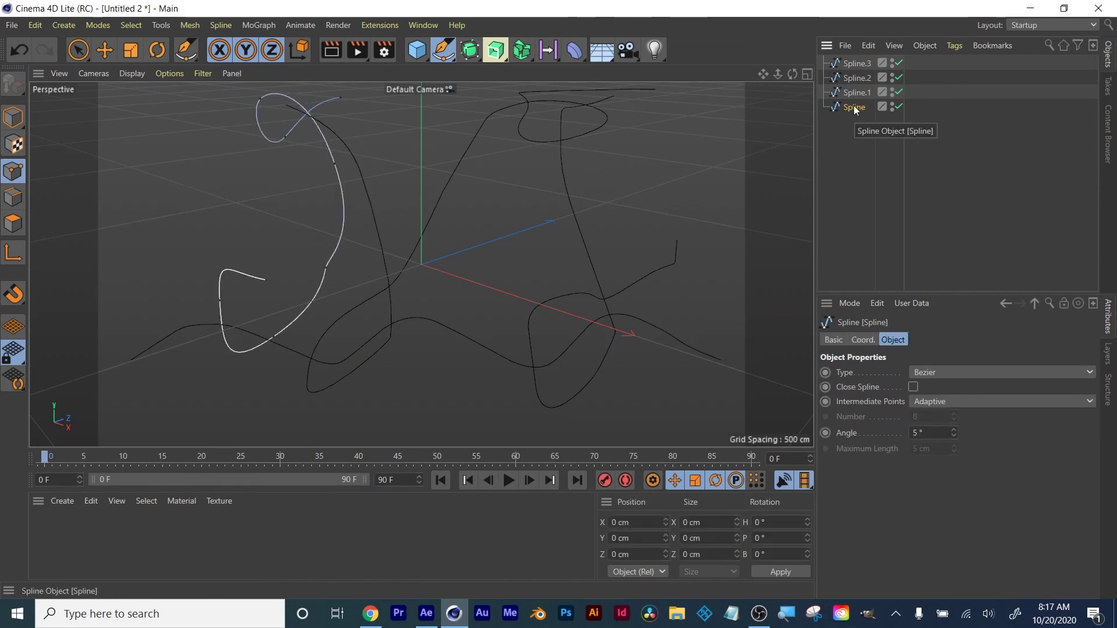
pyautogui.doubleClick(854, 107)
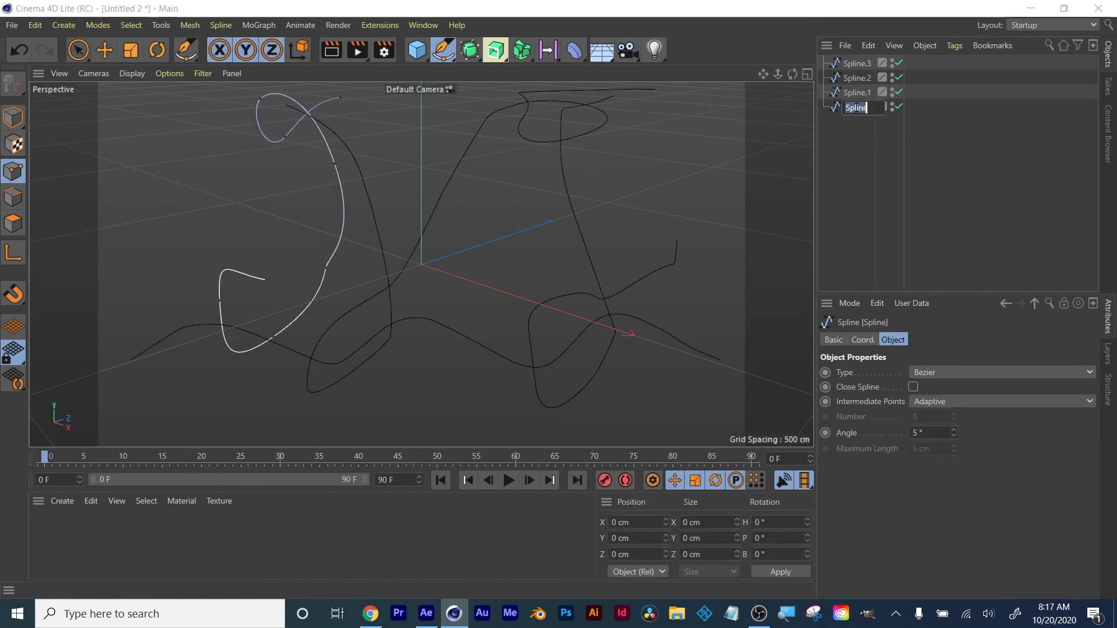
pyautogui.write('M  left arm')
pyautogui.doubleClick(856, 93)
pyautogui.write('M Middle')
pyautogui.press('Return')
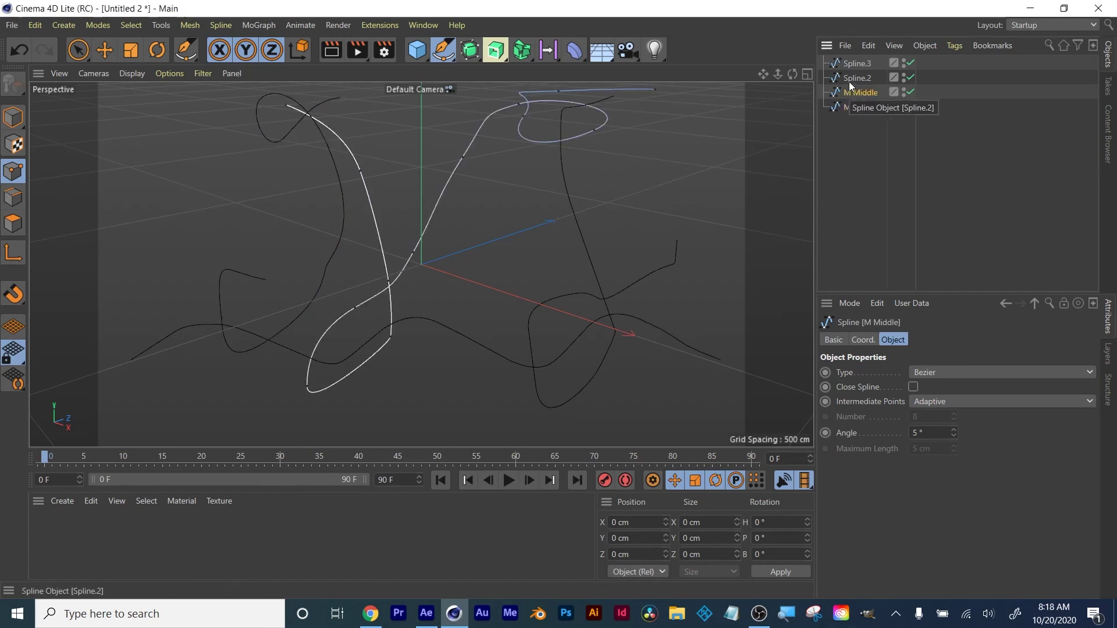
pyautogui.doubleClick(856, 78)
pyautogui.write('M rt arm')
pyautogui.doubleClick(856, 64)
pyautogui.write('flourish')
pyautogui.click(869, 191)
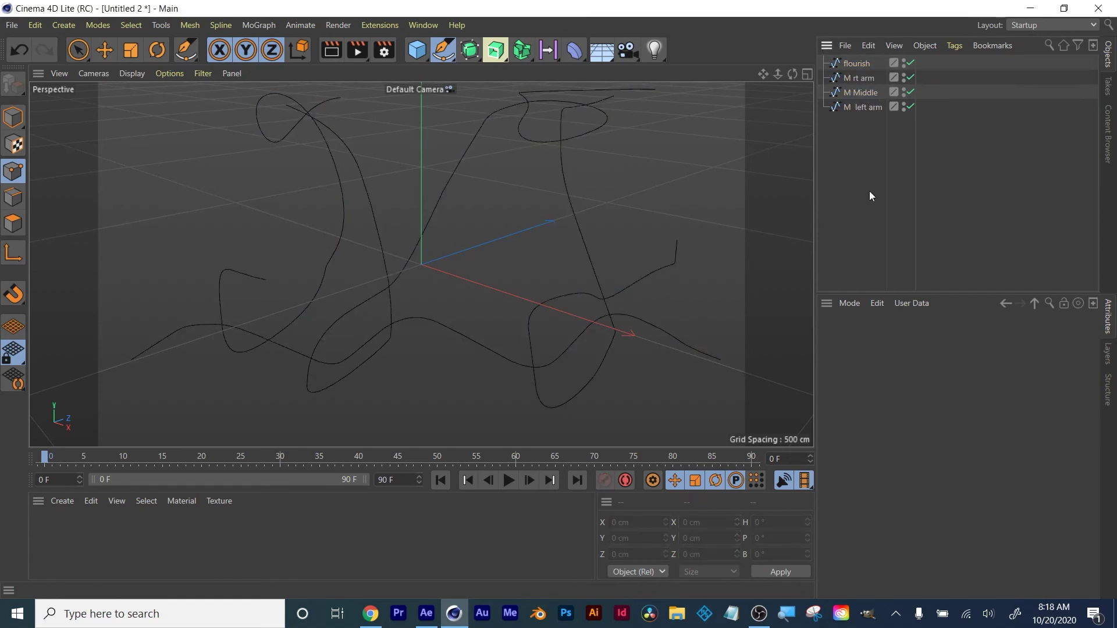
# Reshape the upper loop of the M left arm spline into a wider curve with the Move tool in point mode.
pyautogui.click(856, 106)
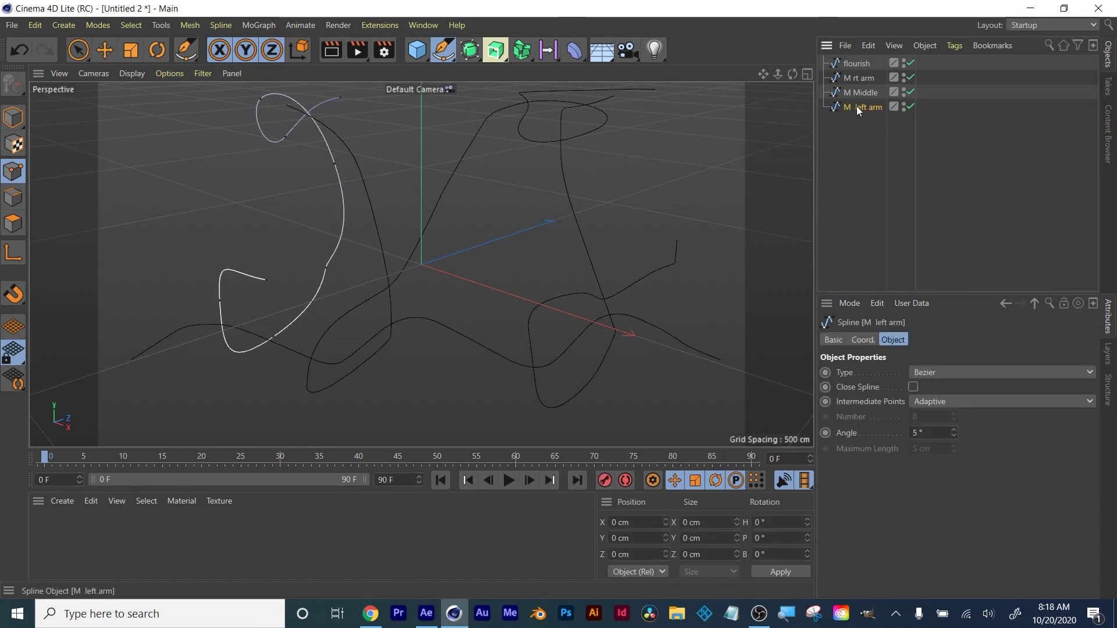
pyautogui.click(18, 168)
pyautogui.click(105, 50)
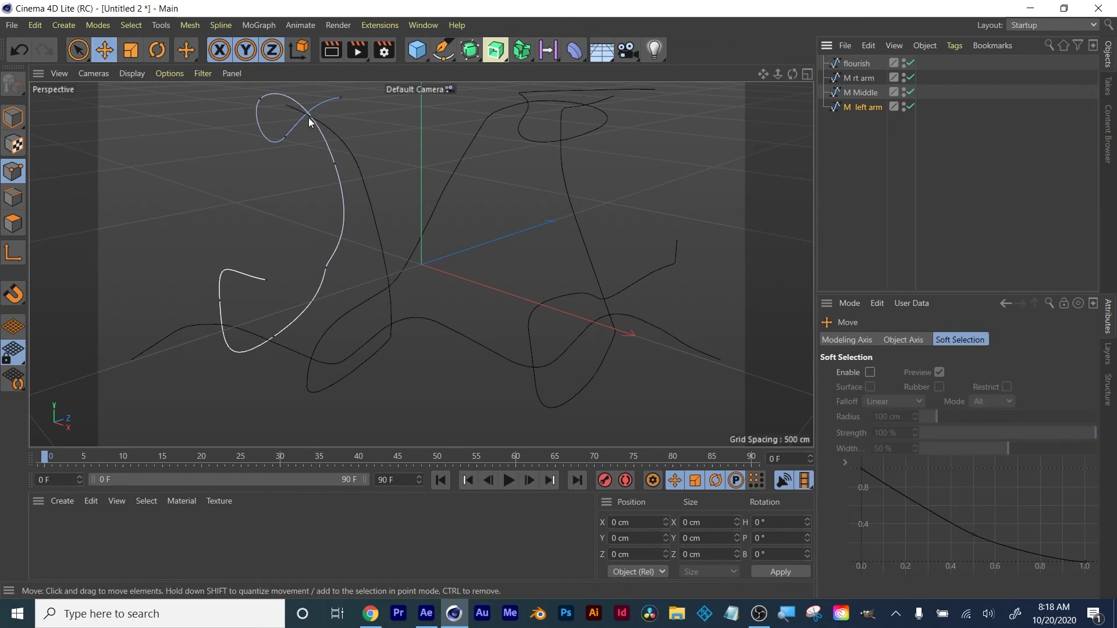
pyautogui.click(286, 137)
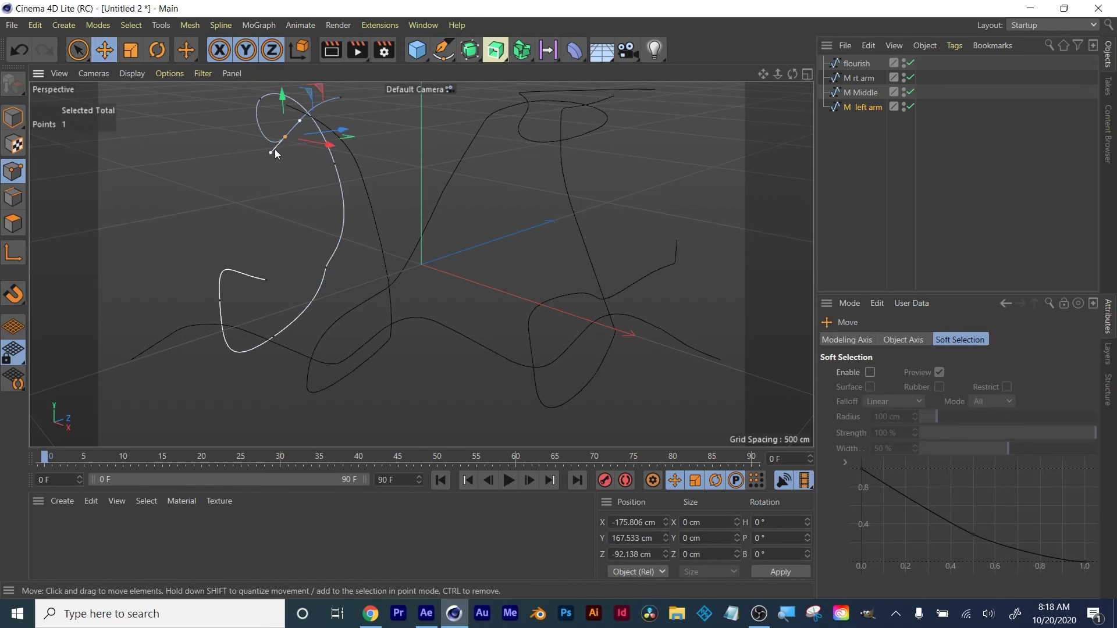
pyautogui.moveTo(270, 150); pyautogui.dragTo(221, 115)
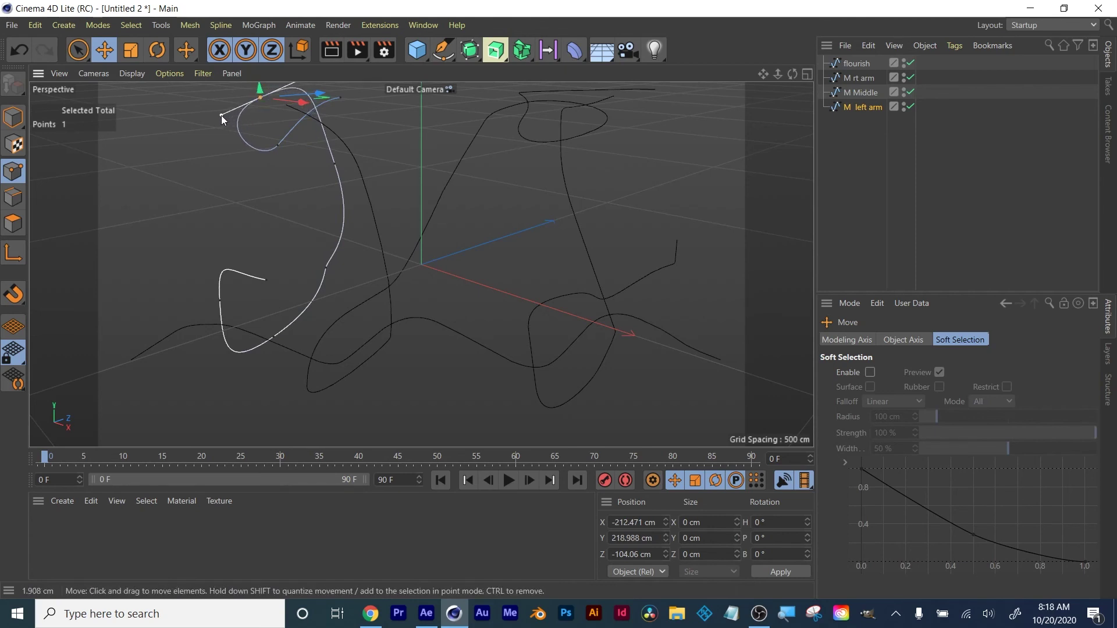
# Move the lower stem point of the M left arm spline slightly outward and down to smooth the curve.
pyautogui.click(335, 164)
pyautogui.click(326, 267)
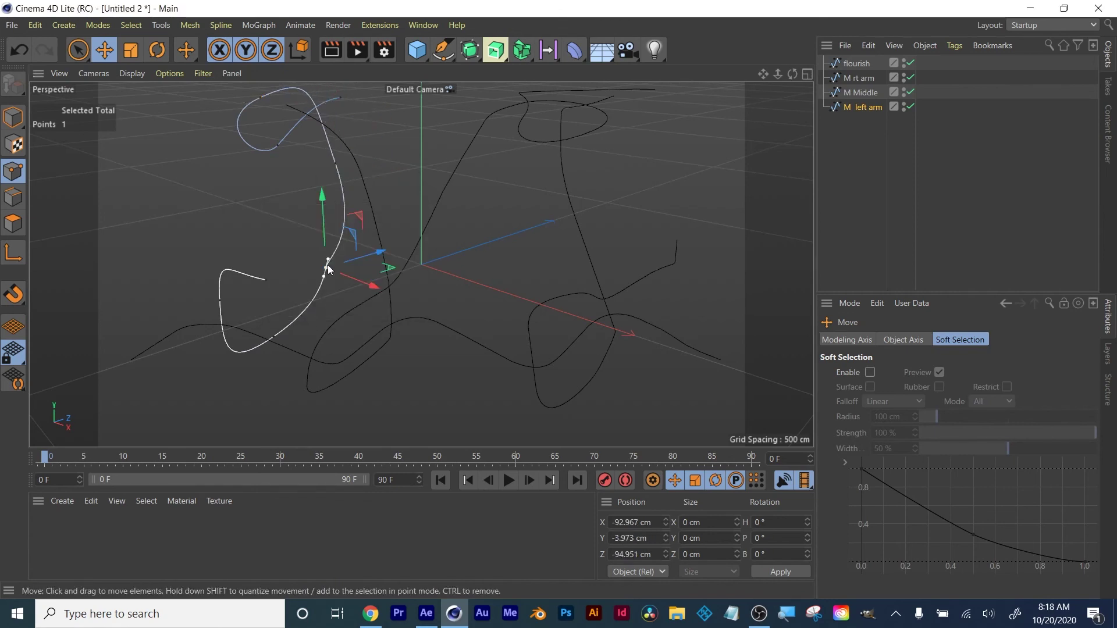
pyautogui.moveTo(327, 265)
pyautogui.mouseDown()
pyautogui.moveTo(257, 344)
pyautogui.moveTo(335, 283)
pyautogui.mouseUp()
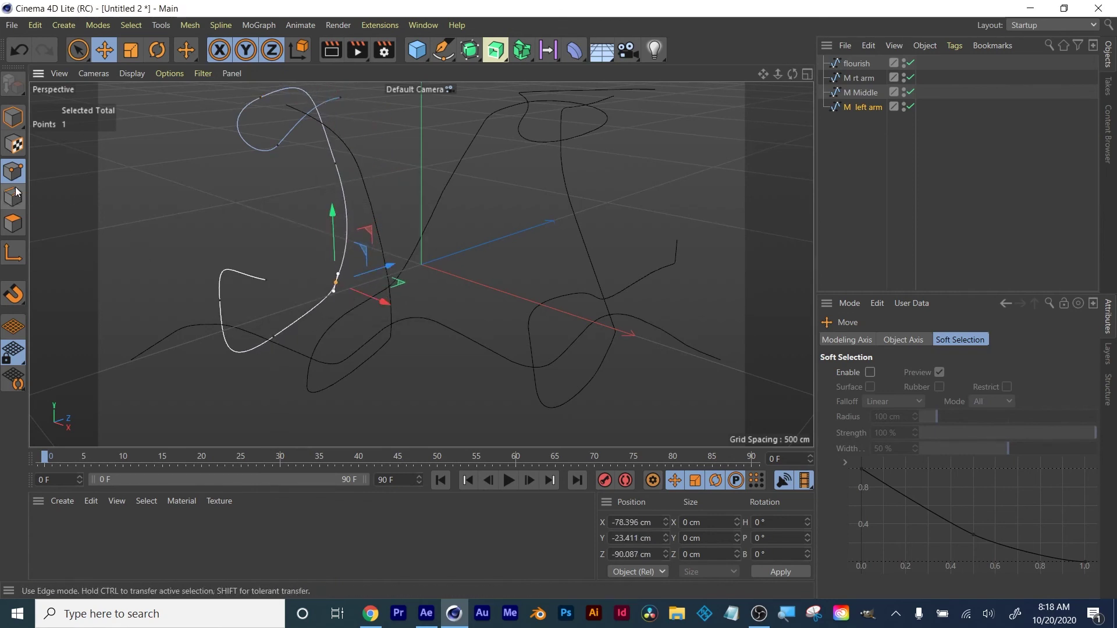
# Widen and round the bottom loop of the M left arm spline by adjusting its points and tangent handles.
pyautogui.click(273, 337)
pyautogui.moveTo(229, 369); pyautogui.dragTo(264, 281)
pyautogui.moveTo(254, 227)
pyautogui.mouseDown()
pyautogui.moveTo(256, 238)
pyautogui.moveTo(256, 226)
pyautogui.mouseUp()
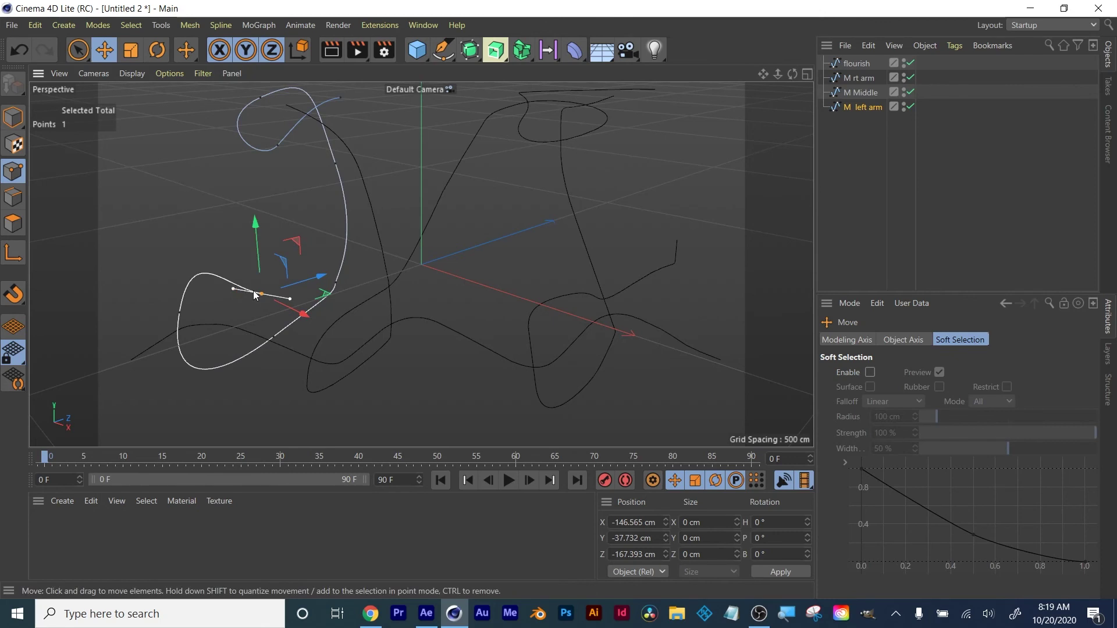
# Steepen the tangent at the inner end of the M left arm spline's bottom loop and smooth the kink in its stem.
pyautogui.moveTo(260, 294); pyautogui.dragTo(235, 271)
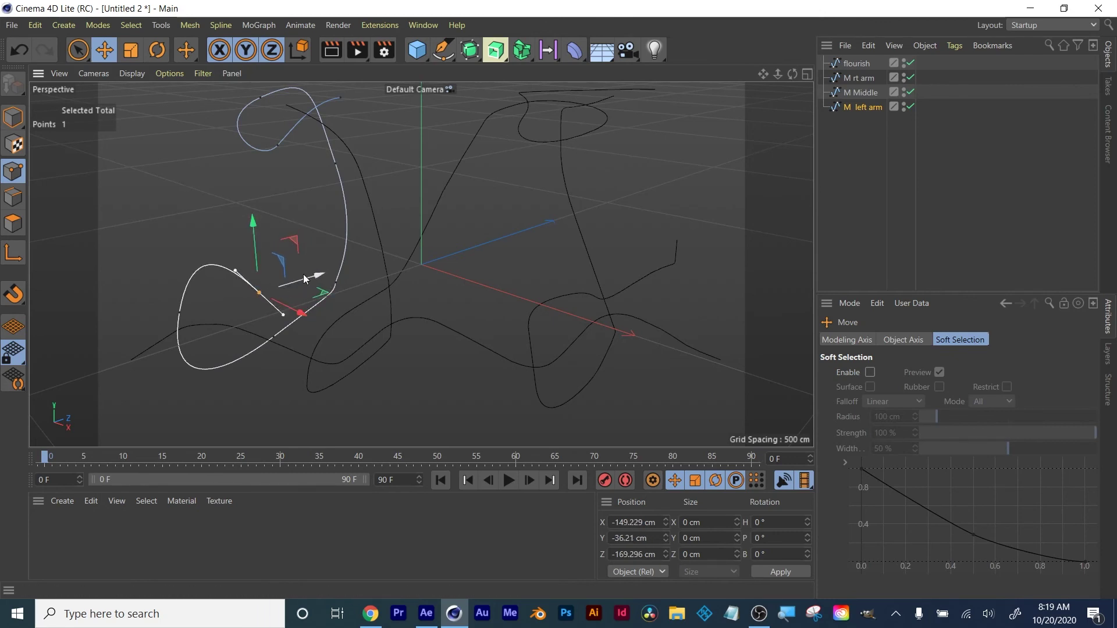
pyautogui.moveTo(339, 286); pyautogui.dragTo(337, 291)
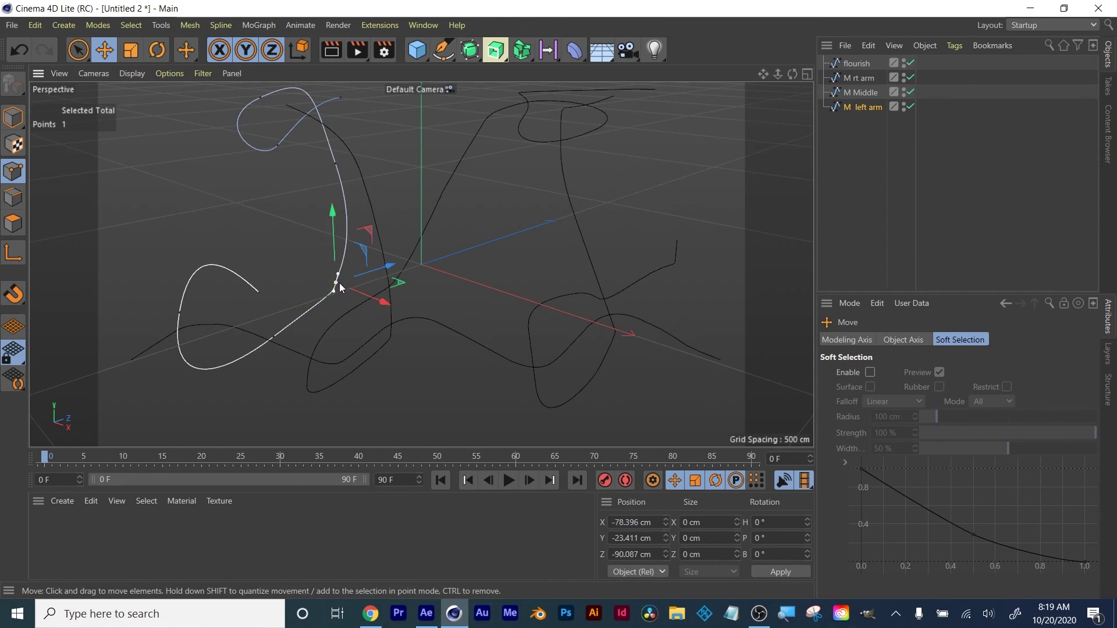
pyautogui.click(333, 277)
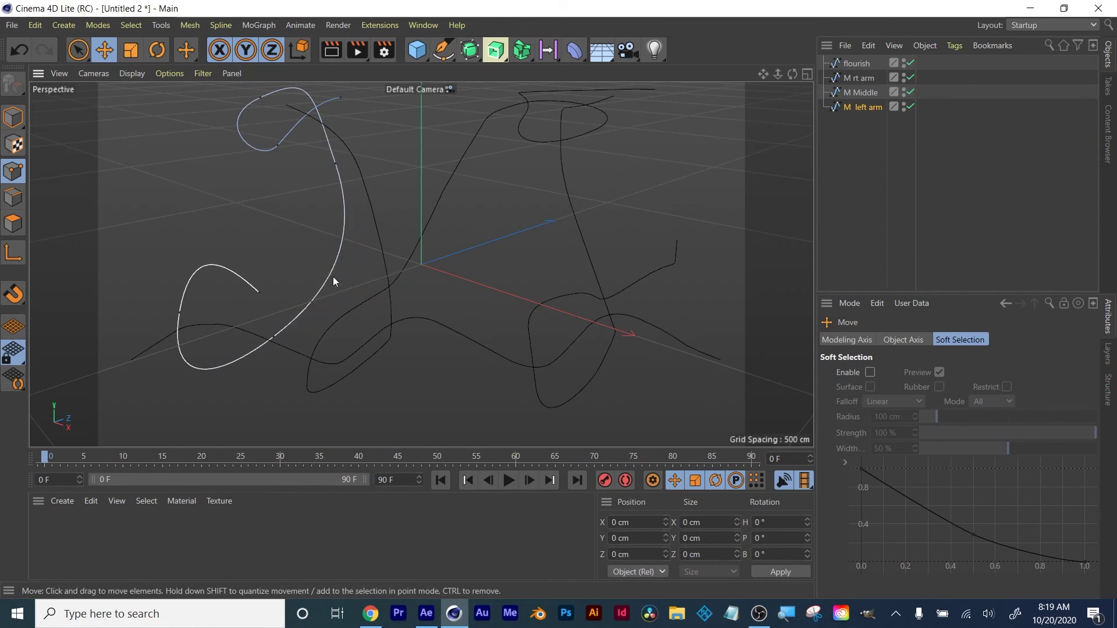
pyautogui.click(336, 164)
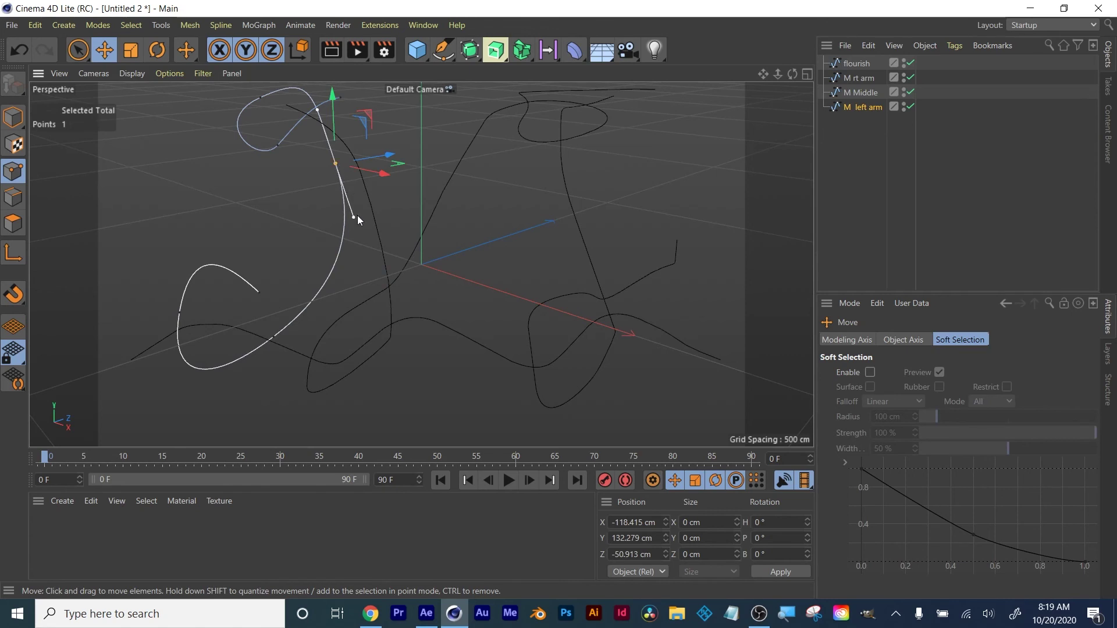
pyautogui.moveTo(353, 218); pyautogui.dragTo(358, 222)
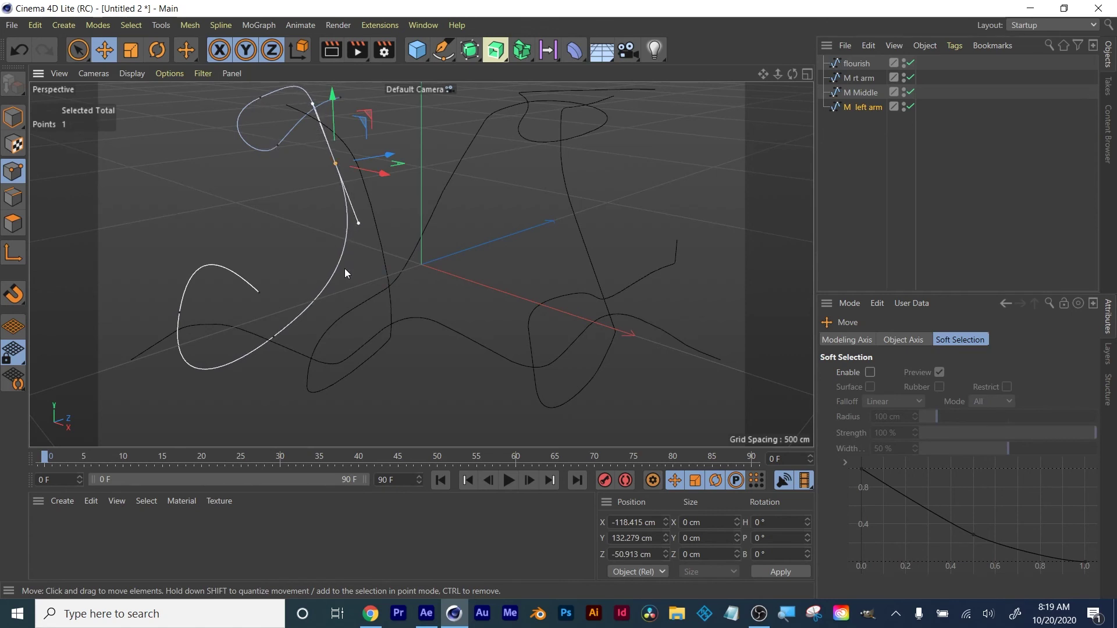
pyautogui.click(311, 299)
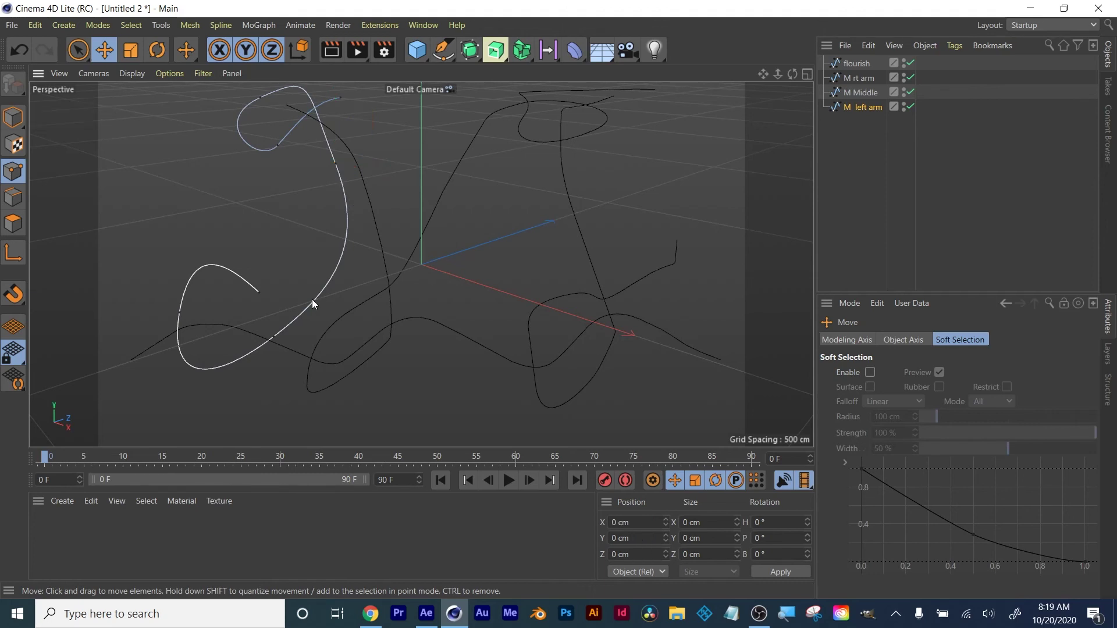
# Smooth the descending stem of the M Middle spline and round out its bottom loop.
pyautogui.click(860, 92)
pyautogui.click(361, 171)
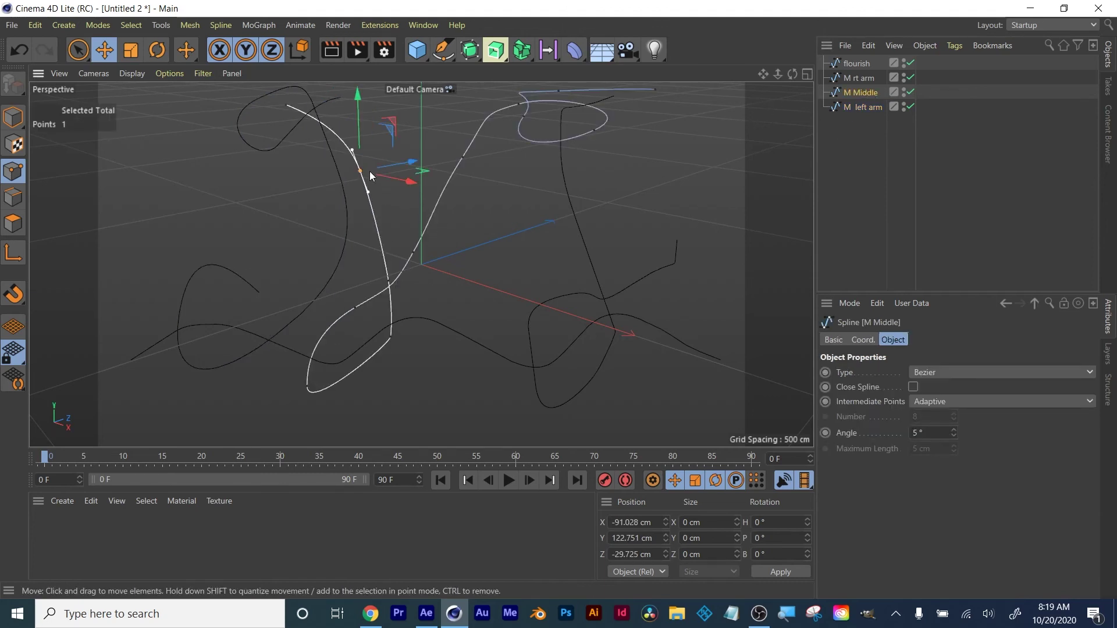
pyautogui.moveTo(368, 192)
pyautogui.mouseDown()
pyautogui.moveTo(381, 194)
pyautogui.moveTo(372, 197)
pyautogui.mouseUp()
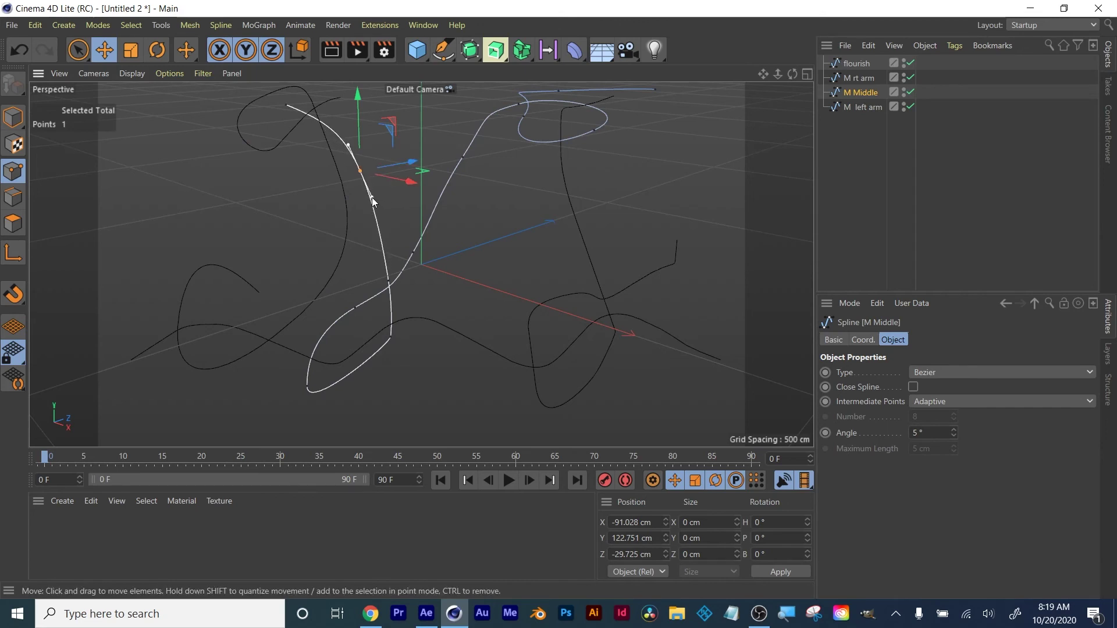
pyautogui.click(390, 338)
pyautogui.moveTo(376, 369); pyautogui.dragTo(336, 408)
# Delete the extra point on the M Middle spline's rising stroke and smooth the curve into its upper loop.
pyautogui.click(413, 252)
pyautogui.press('Delete')
pyautogui.moveTo(462, 157); pyautogui.dragTo(456, 170)
pyautogui.moveTo(519, 105); pyautogui.dragTo(525, 108)
pyautogui.click(530, 131)
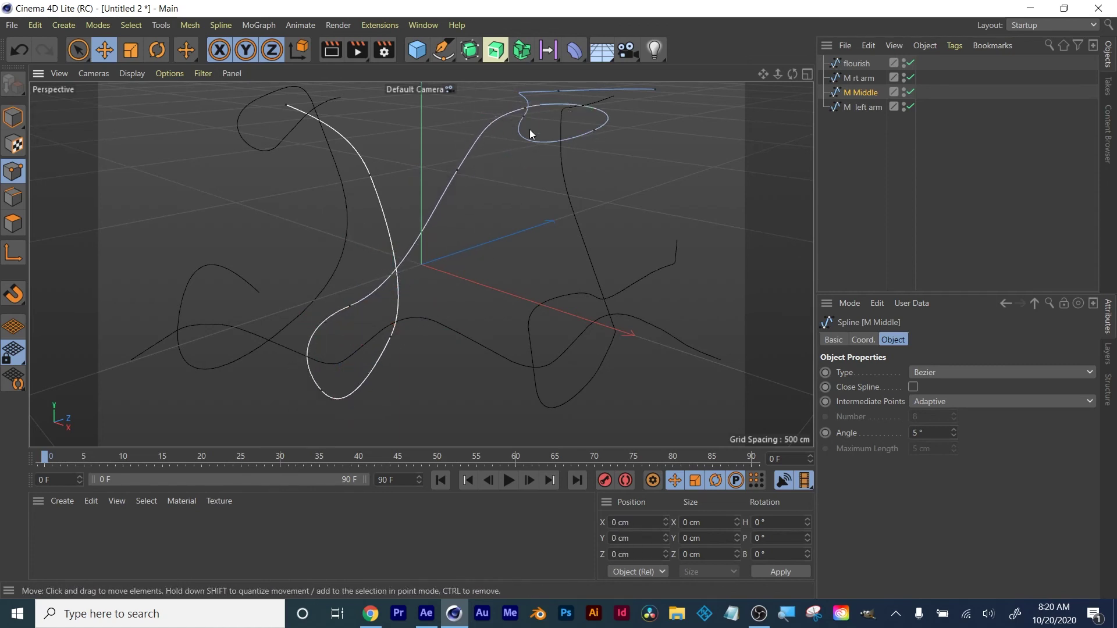
# Bow the M rt arm spline's stem inward toward the M's centre and delete its top corner and lower stem points.
pyautogui.click(858, 78)
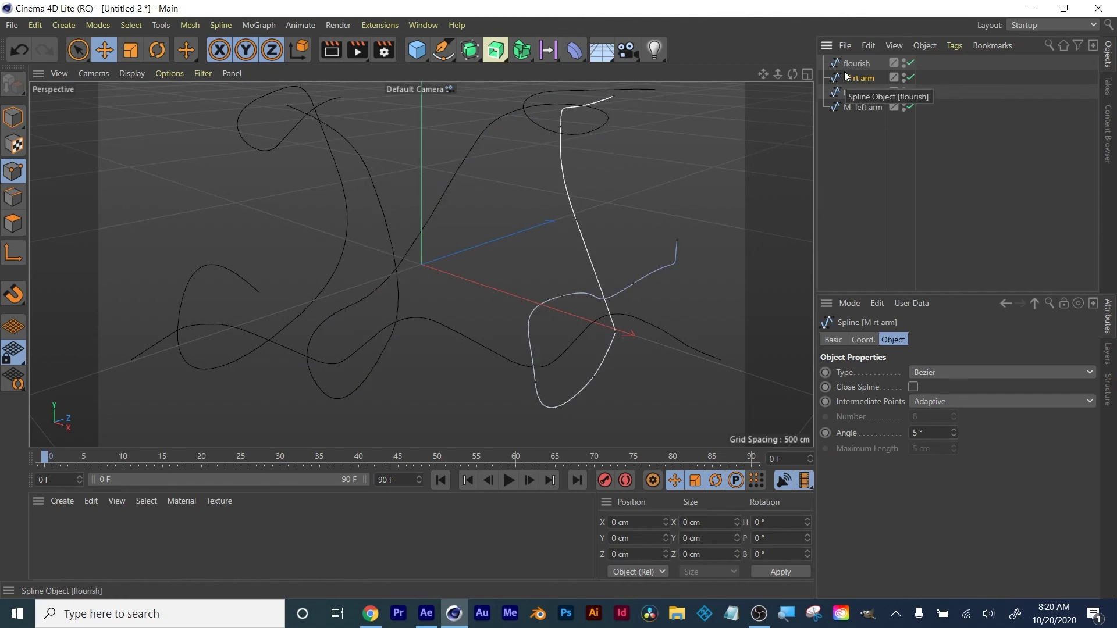
pyautogui.moveTo(576, 219); pyautogui.dragTo(493, 266)
pyautogui.click(561, 126)
pyautogui.press('Delete')
pyautogui.click(612, 97)
pyautogui.click(615, 332)
pyautogui.press('Delete')
# Widen and round the bottom loop of the M rt arm spline by adjusting its points and tangent handles.
pyautogui.click(593, 377)
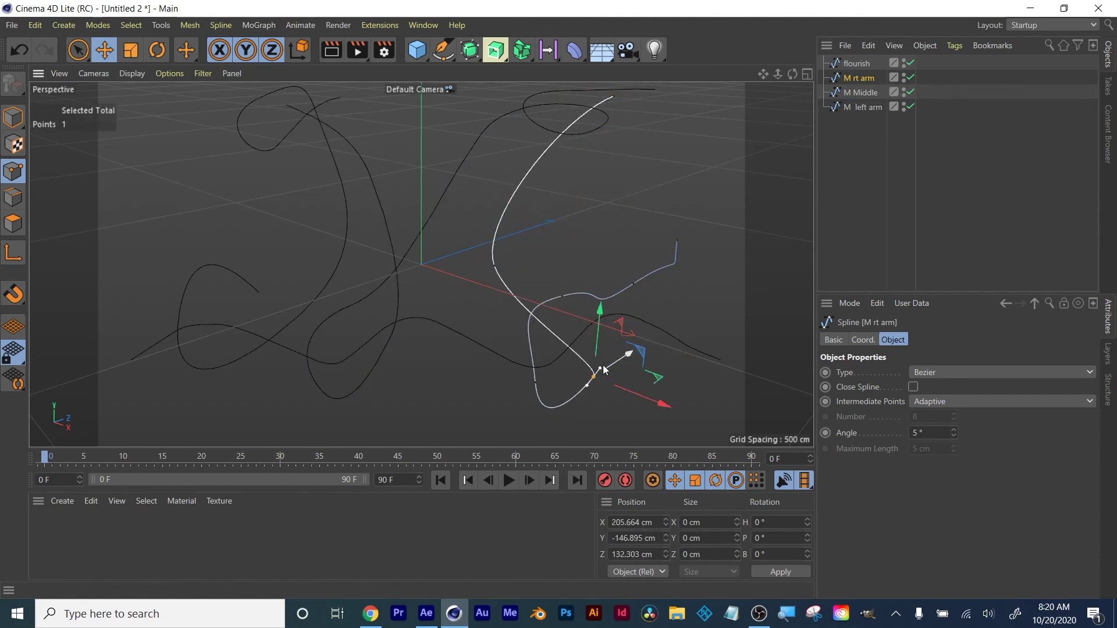
pyautogui.moveTo(601, 368); pyautogui.dragTo(612, 347)
pyautogui.moveTo(535, 382); pyautogui.dragTo(511, 390)
# Delete the two kink points on the M rt arm spline's tail and smooth its transition from the bottom loop.
pyautogui.click(633, 284)
pyautogui.press('Delete')
pyautogui.moveTo(562, 295); pyautogui.dragTo(564, 302)
pyautogui.click(674, 263)
pyautogui.press('Delete')
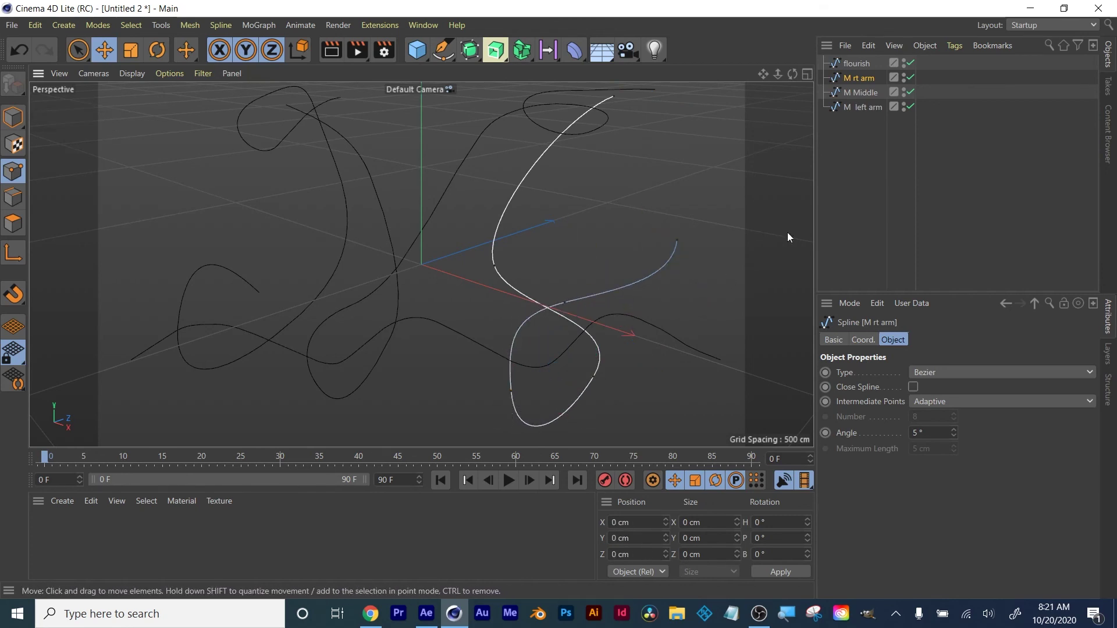
# Refine the flourish spline's waves by nudging its points, and bend the tangent at its far end to level the tip.
pyautogui.click(863, 62)
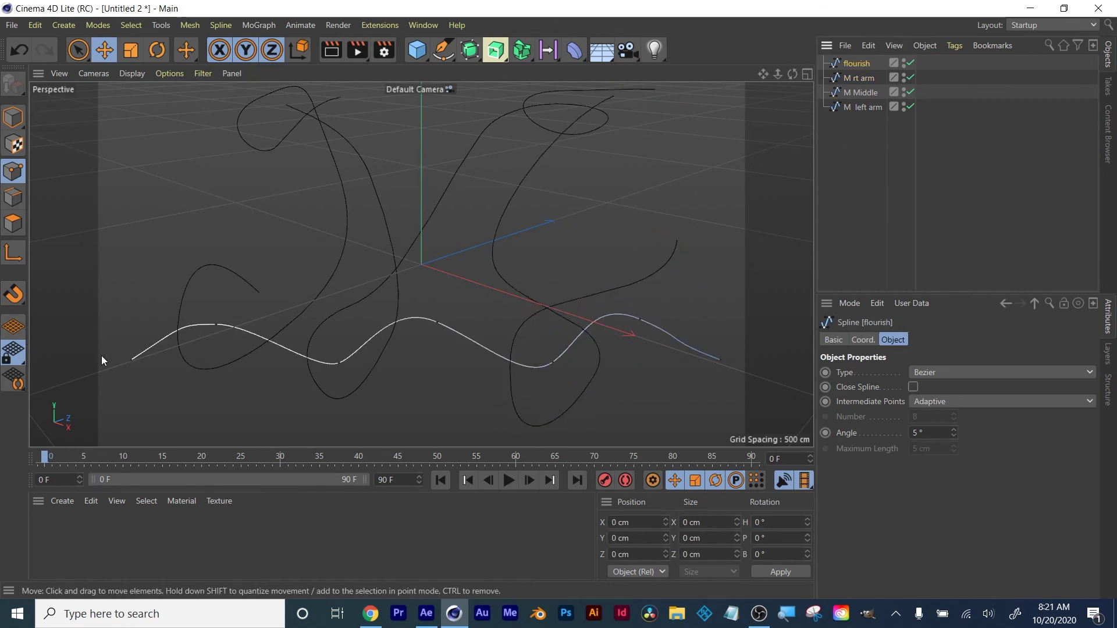
pyautogui.moveTo(133, 359); pyautogui.dragTo(129, 369)
pyautogui.click(341, 364)
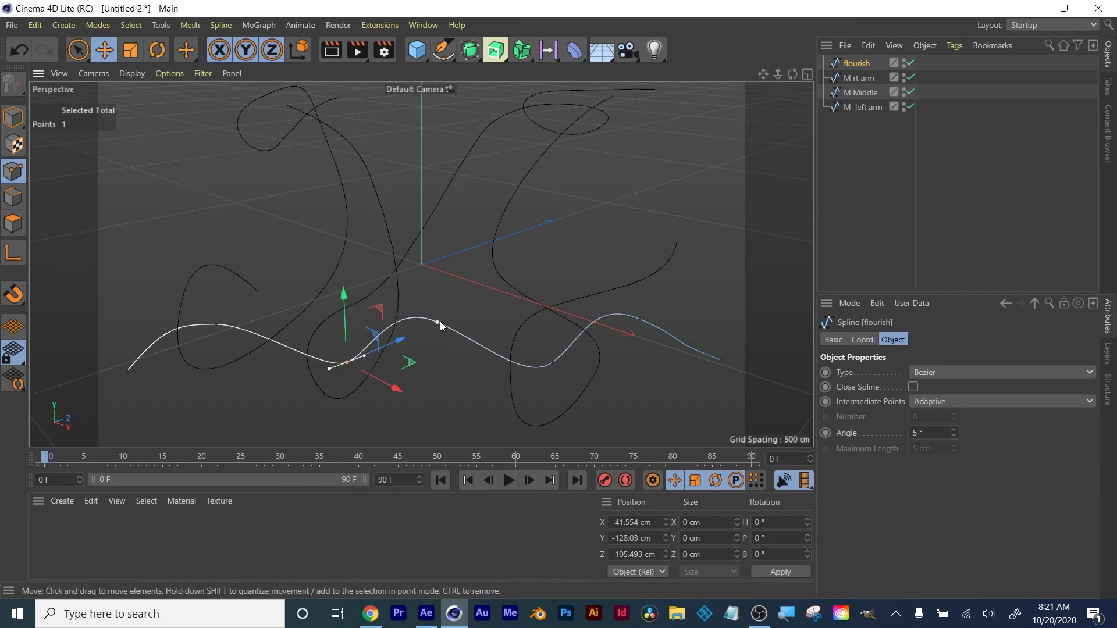
pyautogui.moveTo(440, 322); pyautogui.dragTo(464, 330)
pyautogui.moveTo(642, 319); pyautogui.dragTo(644, 318)
pyautogui.click(640, 319)
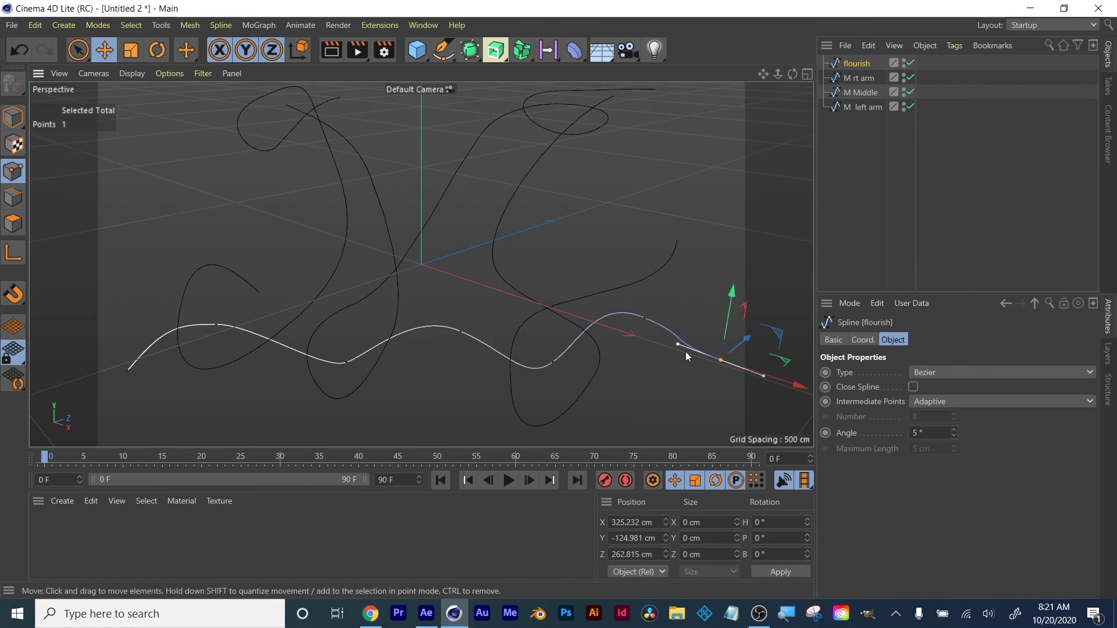
pyautogui.moveTo(677, 344); pyautogui.dragTo(665, 362)
pyautogui.click(700, 407)
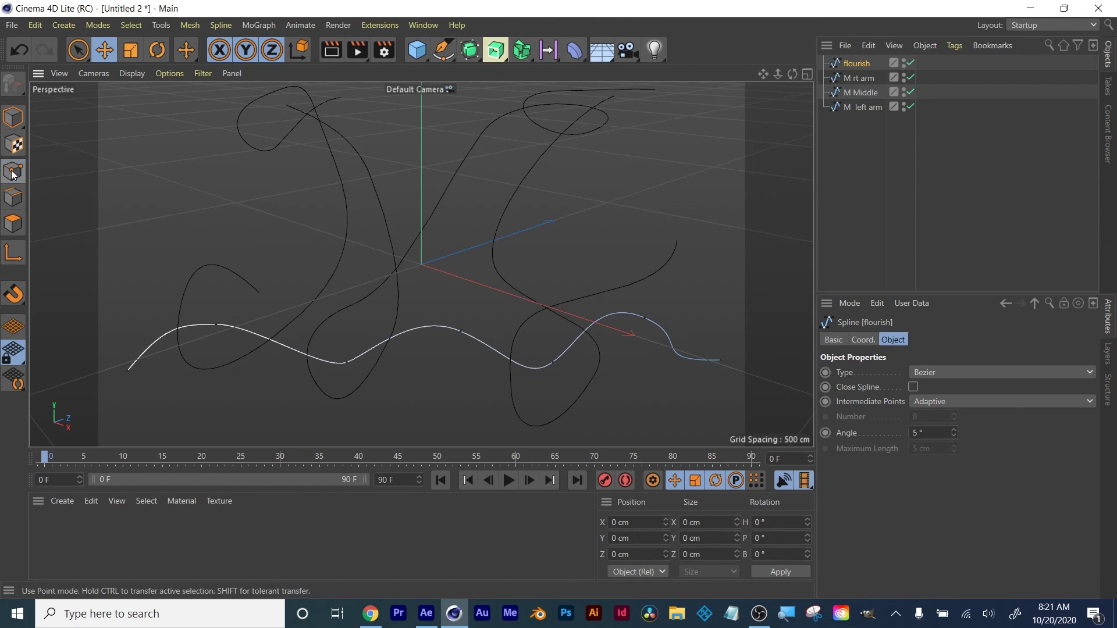
# Switch to model mode and test-render the current view to check whether the bare splines show.
pyautogui.click(13, 117)
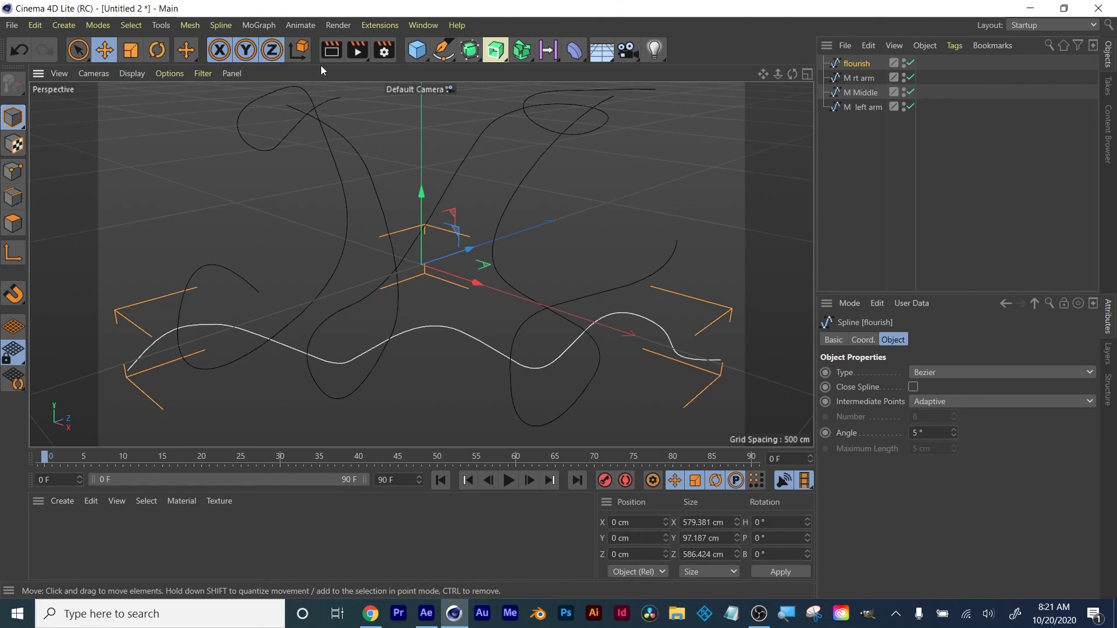
pyautogui.click(331, 50)
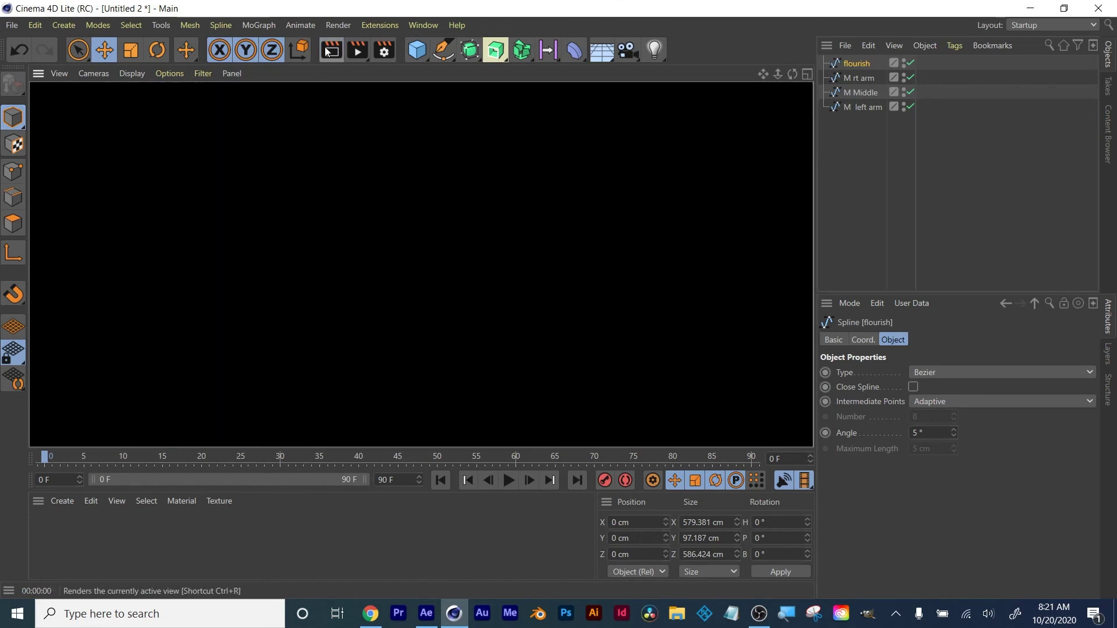
pyautogui.click(268, 148)
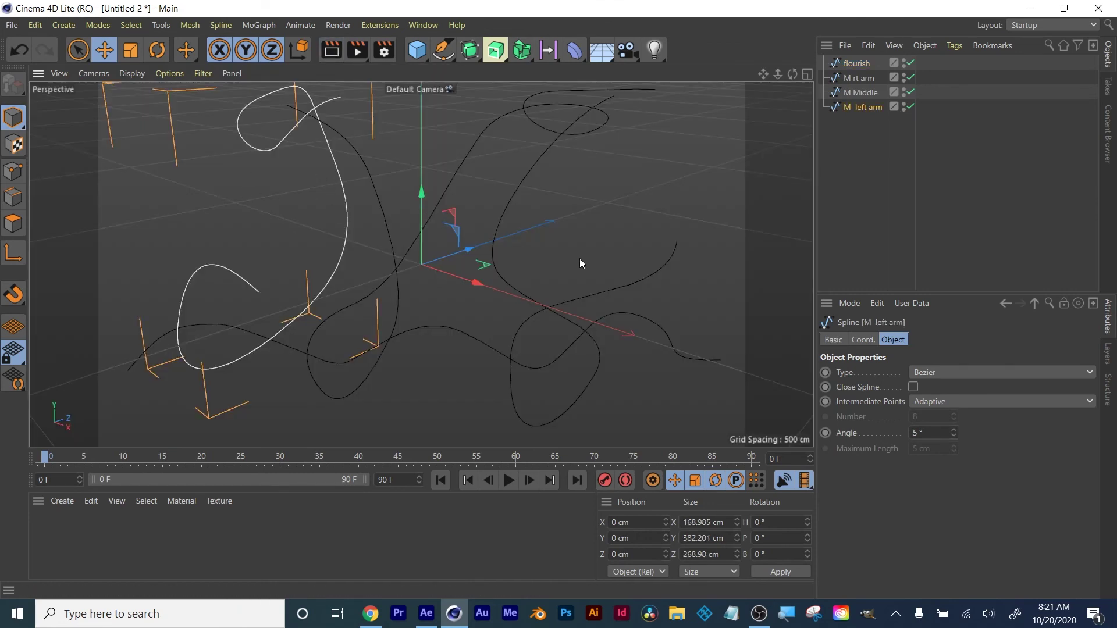
# Add a Sweep object and make the flourish spline its child.
pyautogui.click(500, 56)
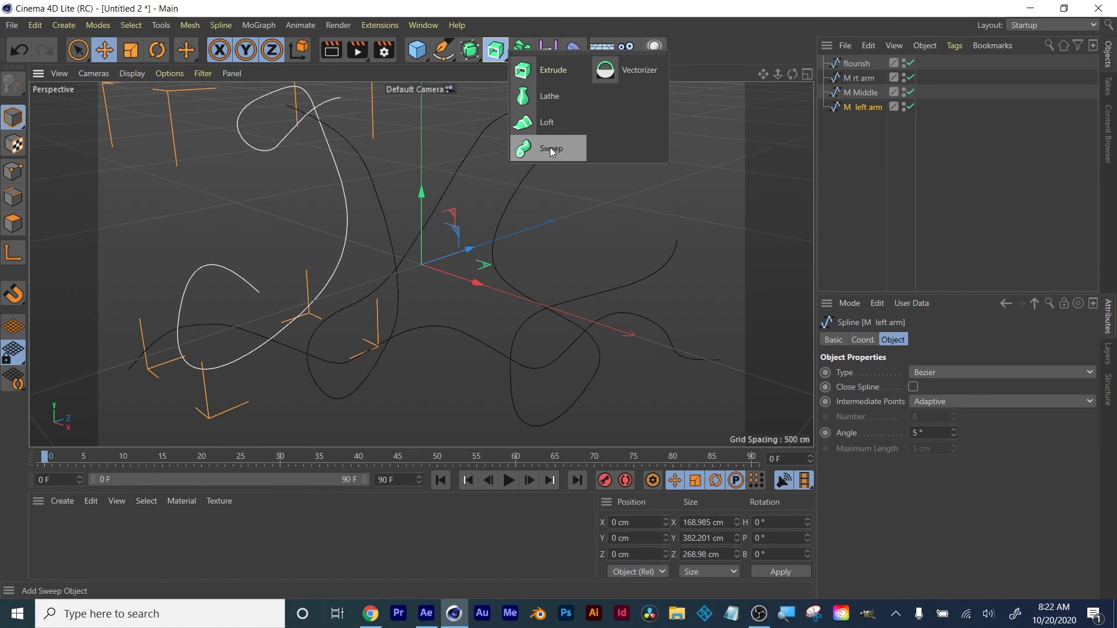
pyautogui.click(549, 148)
pyautogui.click(857, 76)
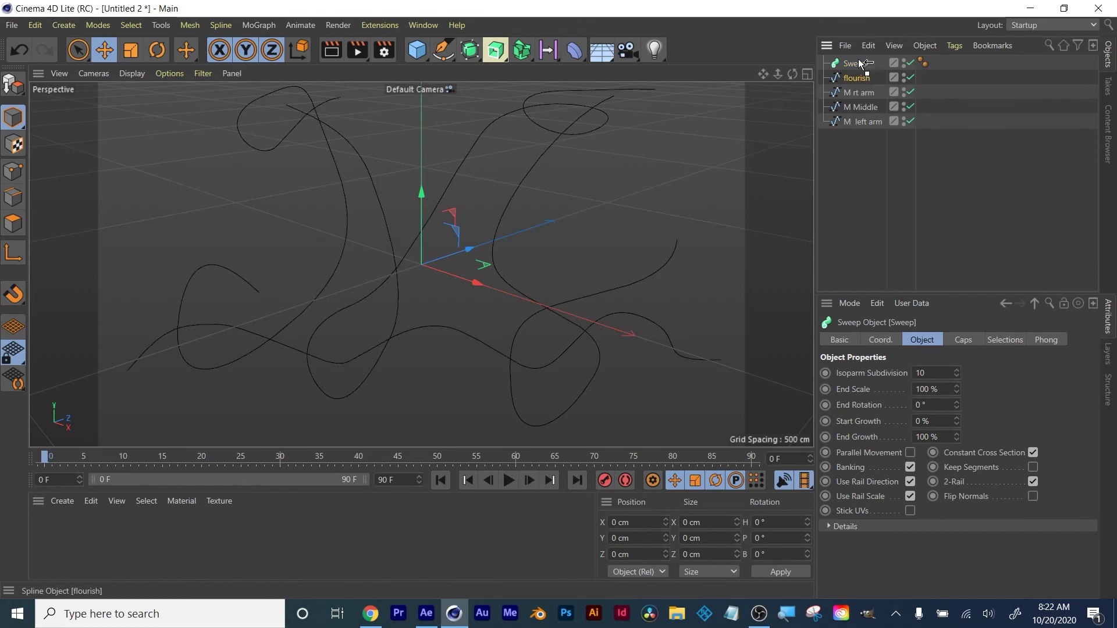
pyautogui.moveTo(861, 63); pyautogui.dragTo(860, 78)
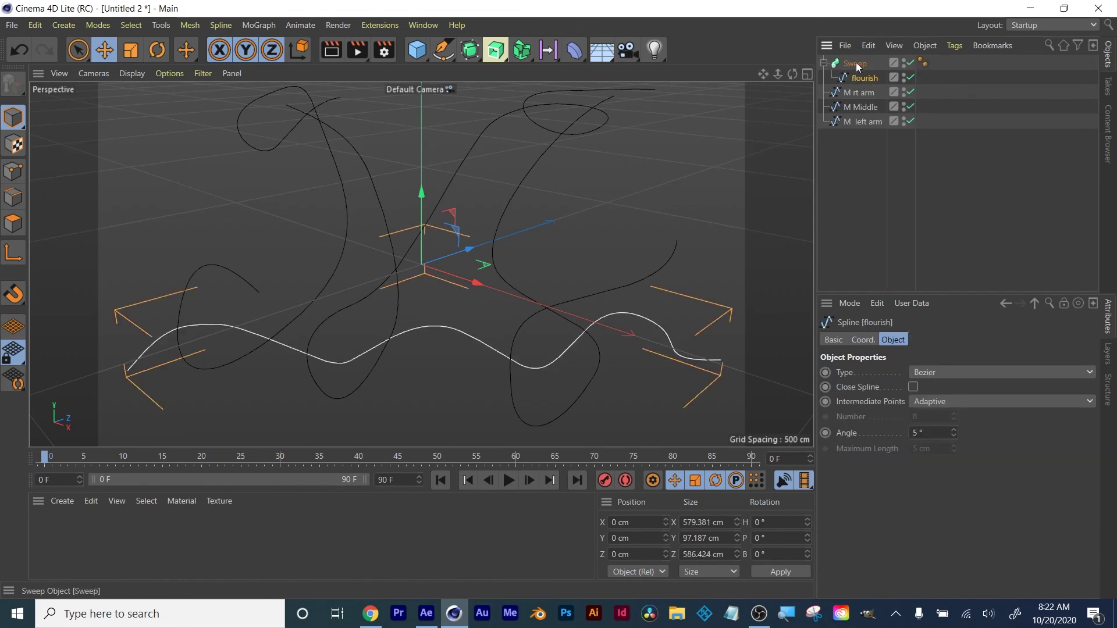
pyautogui.click(856, 64)
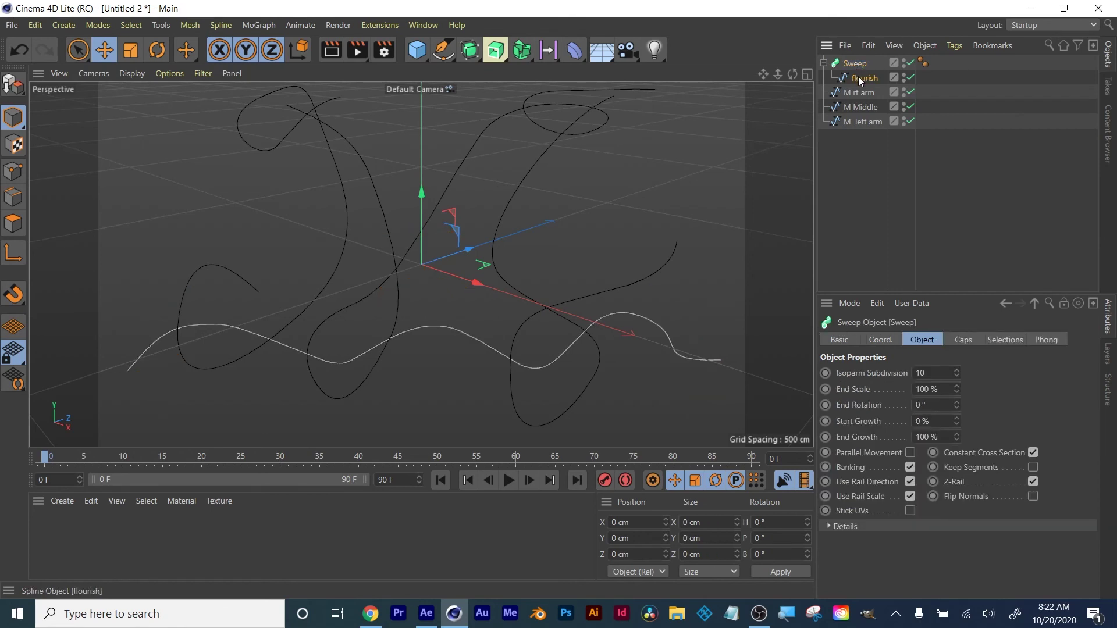
pyautogui.click(858, 76)
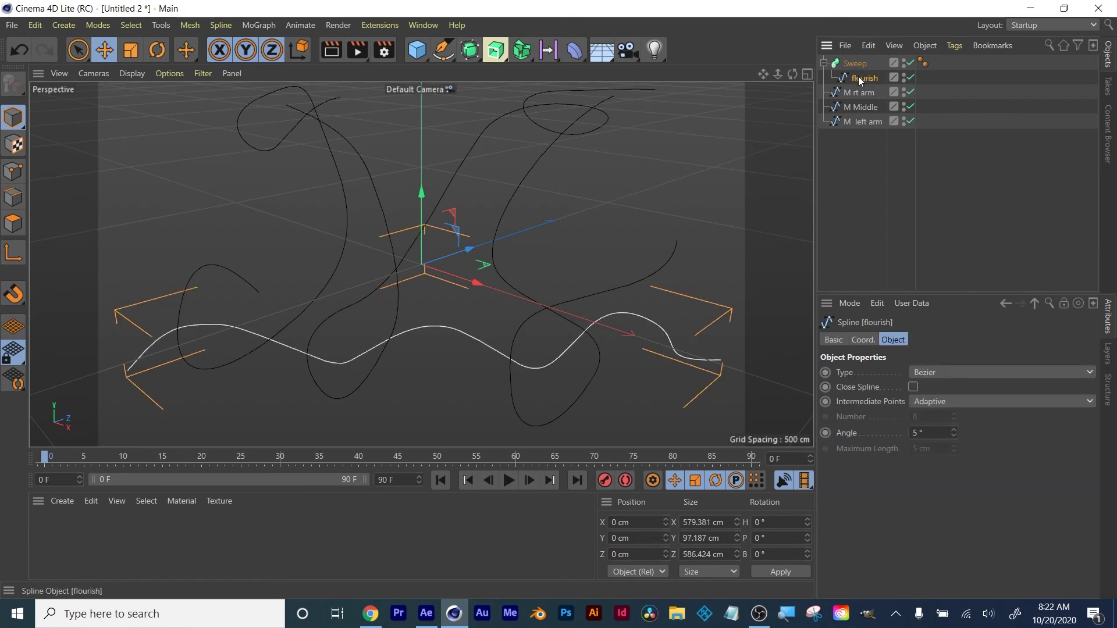
# Add a Circle spline as the profile above flourish inside the Sweep and set its radius to 9 cm.
pyautogui.click(443, 51)
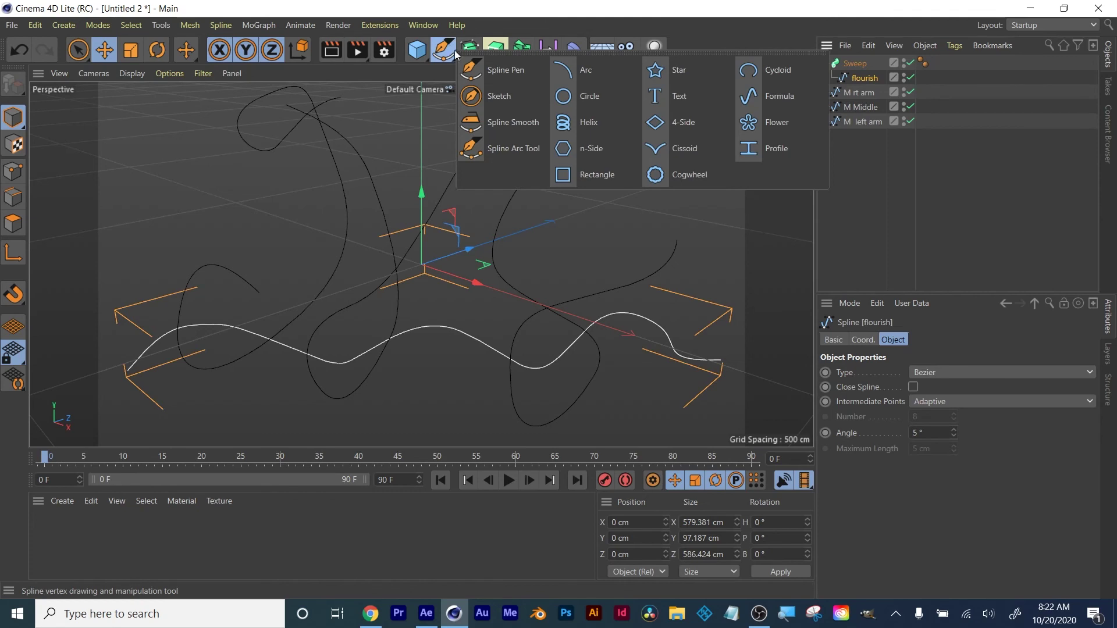
pyautogui.click(589, 96)
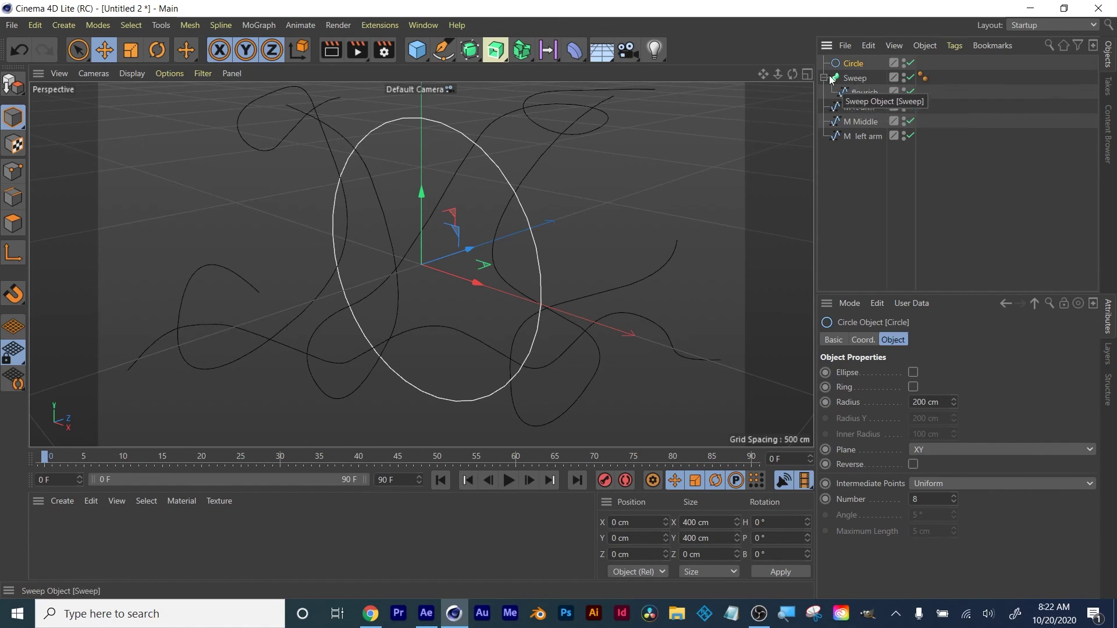
pyautogui.moveTo(858, 68); pyautogui.dragTo(866, 85)
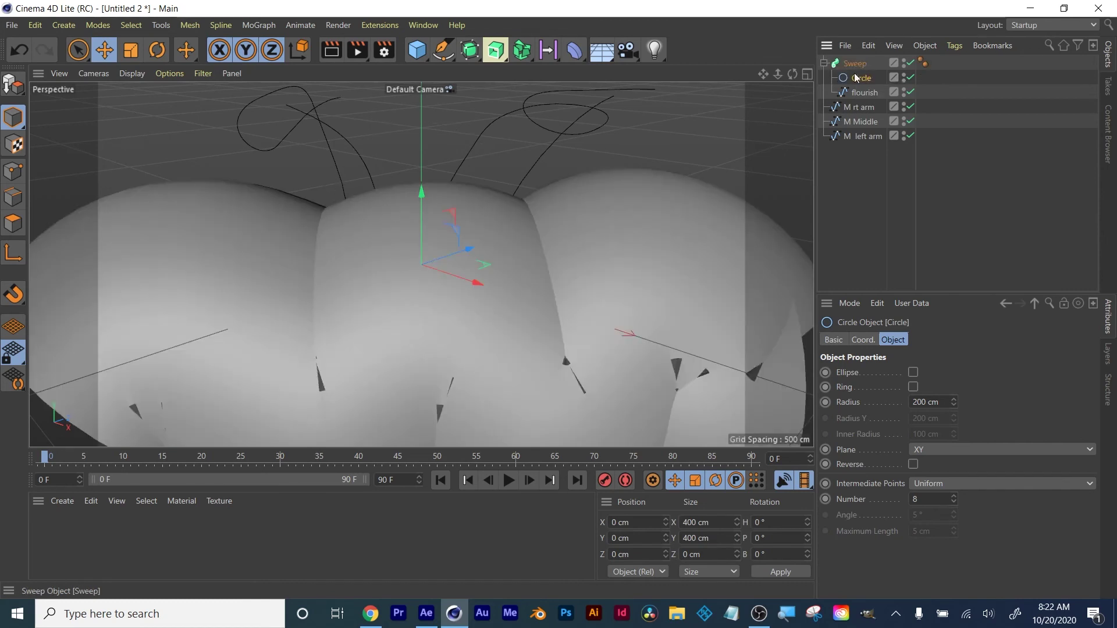
pyautogui.moveTo(953, 400); pyautogui.dragTo(952, 442)
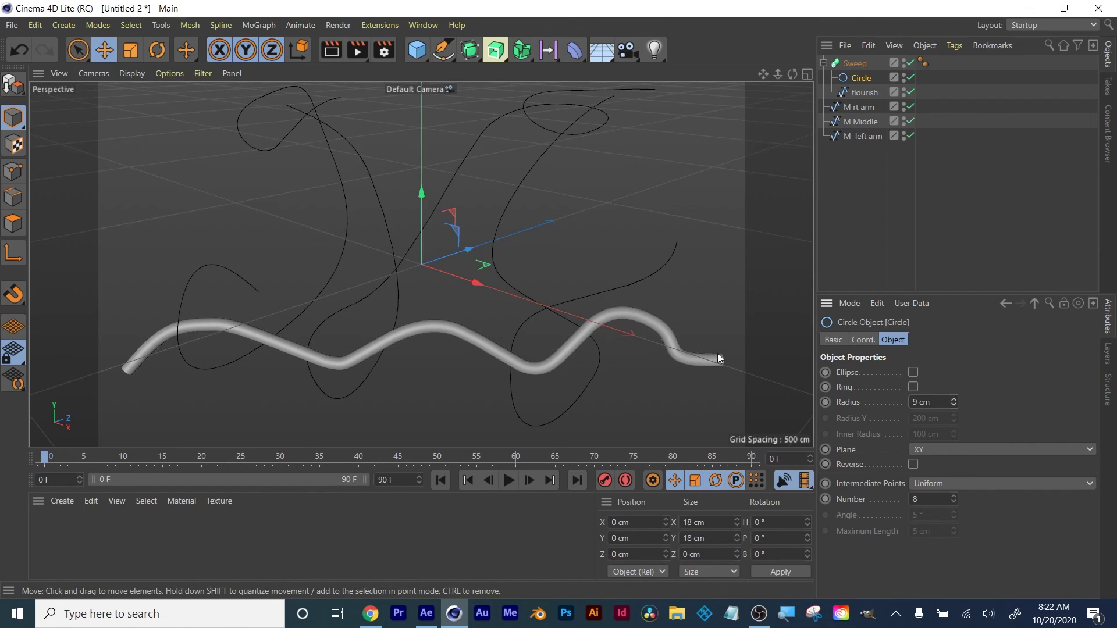
# Rename the Sweep object as Sweep flourish.
pyautogui.click(858, 62)
pyautogui.doubleClick(859, 62)
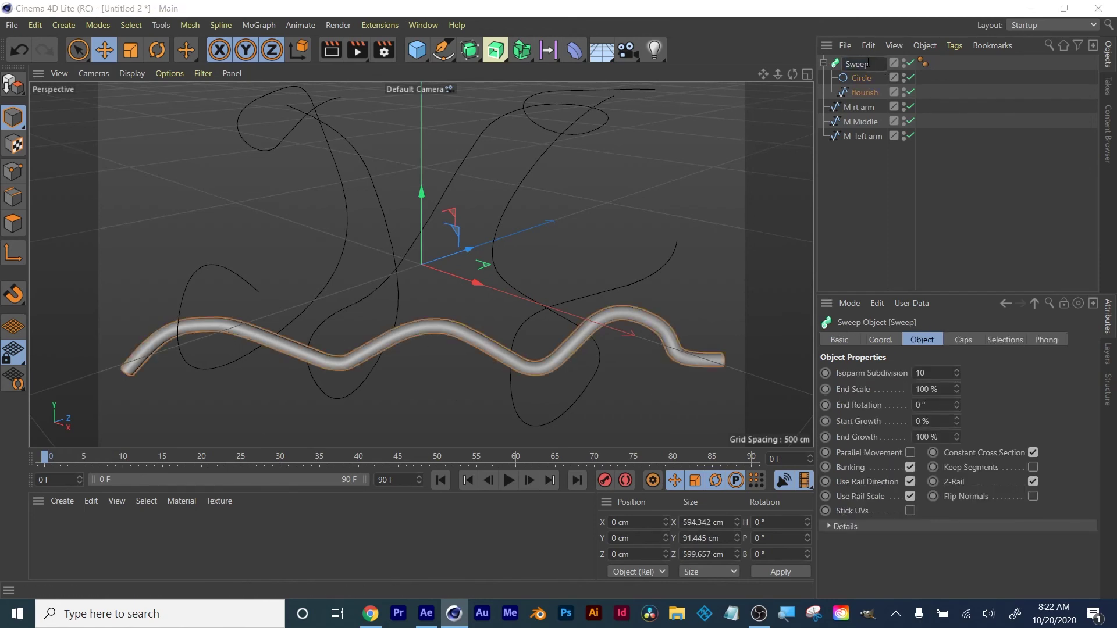
pyautogui.write('flourish')
pyautogui.press('Return')
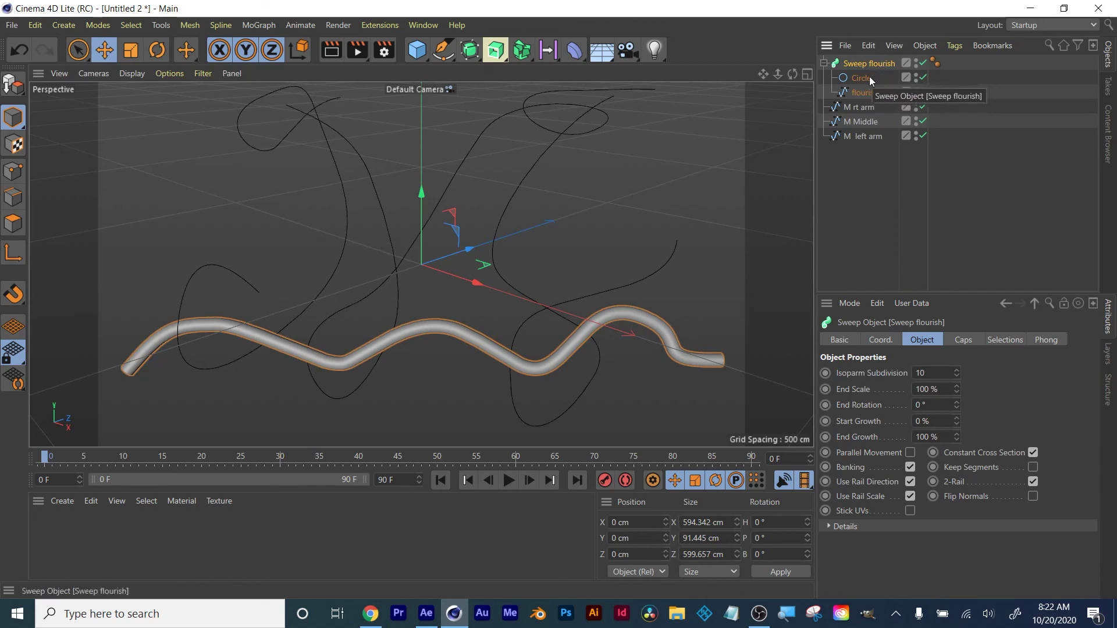
# Select the flourish spline, display the view with Gouraud Shading (Lines) and examine the swept tube's segments up close.
pyautogui.click(865, 93)
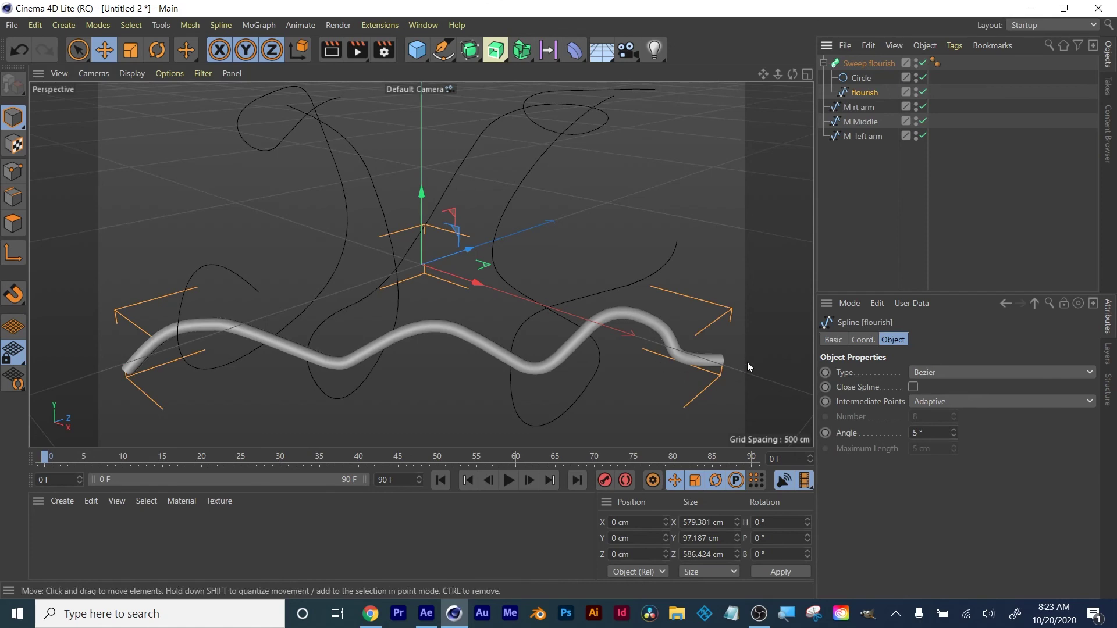
pyautogui.click(129, 74)
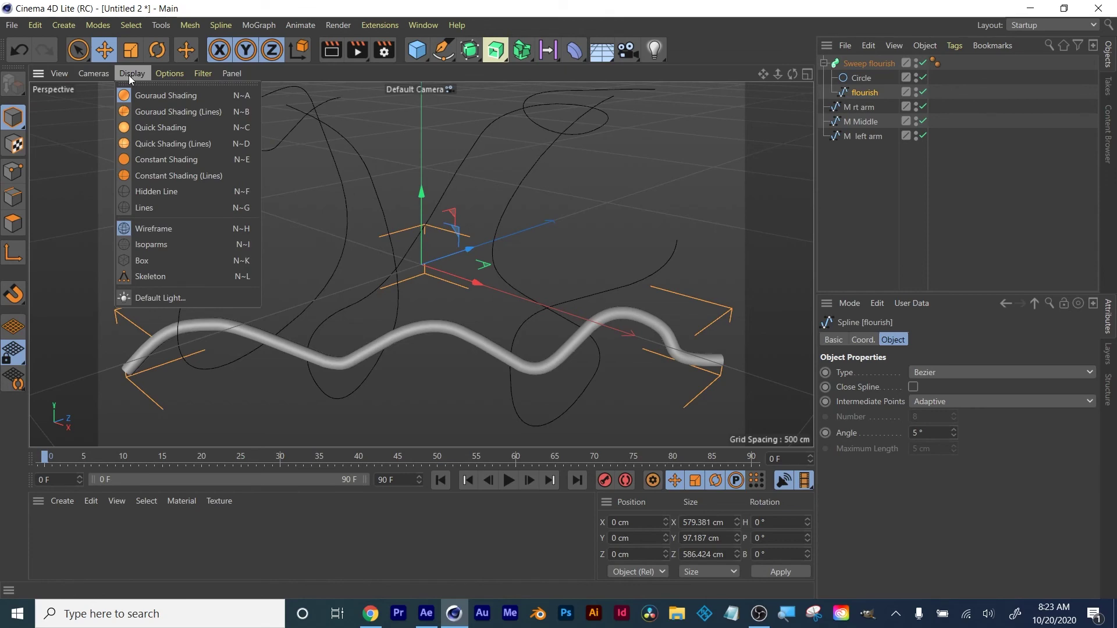
pyautogui.click(144, 119)
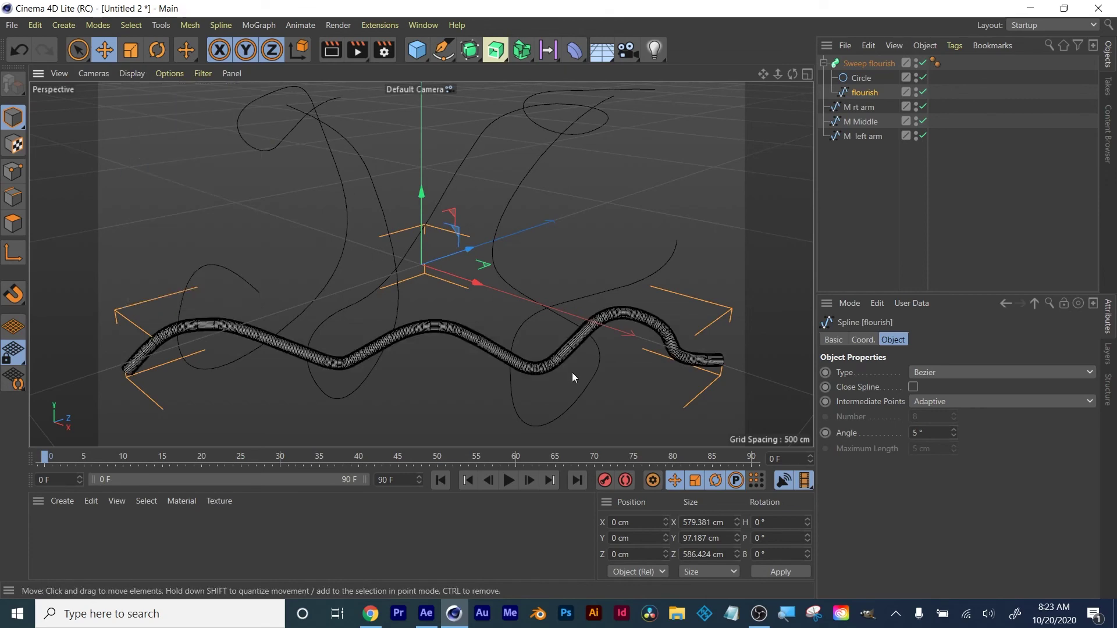
pyautogui.scroll(10, 438, 357)
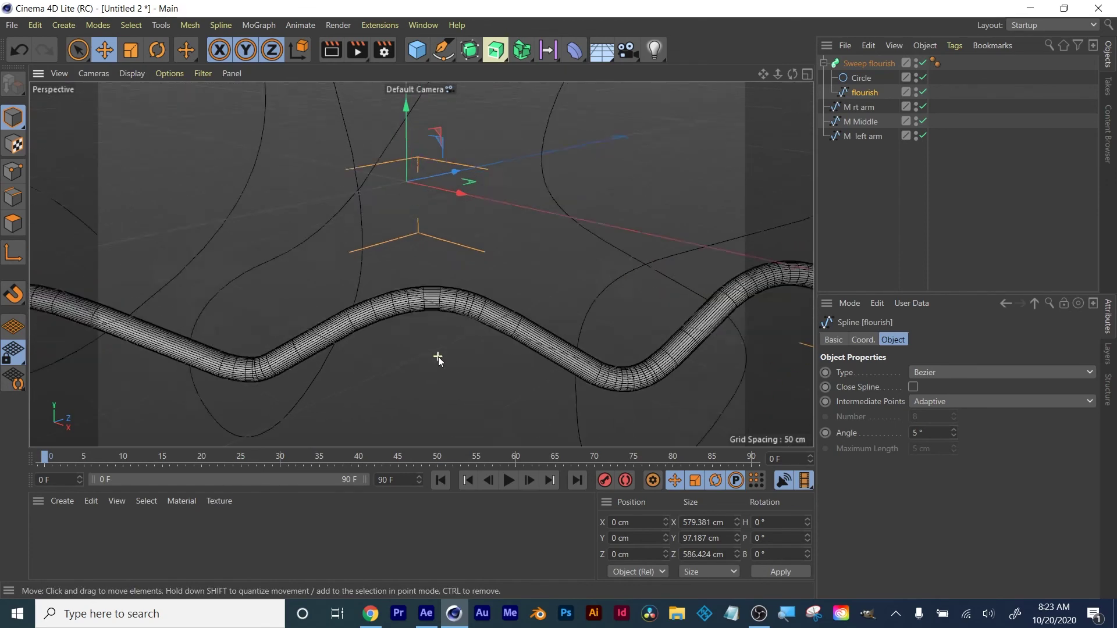
pyautogui.scroll(2, 438, 357)
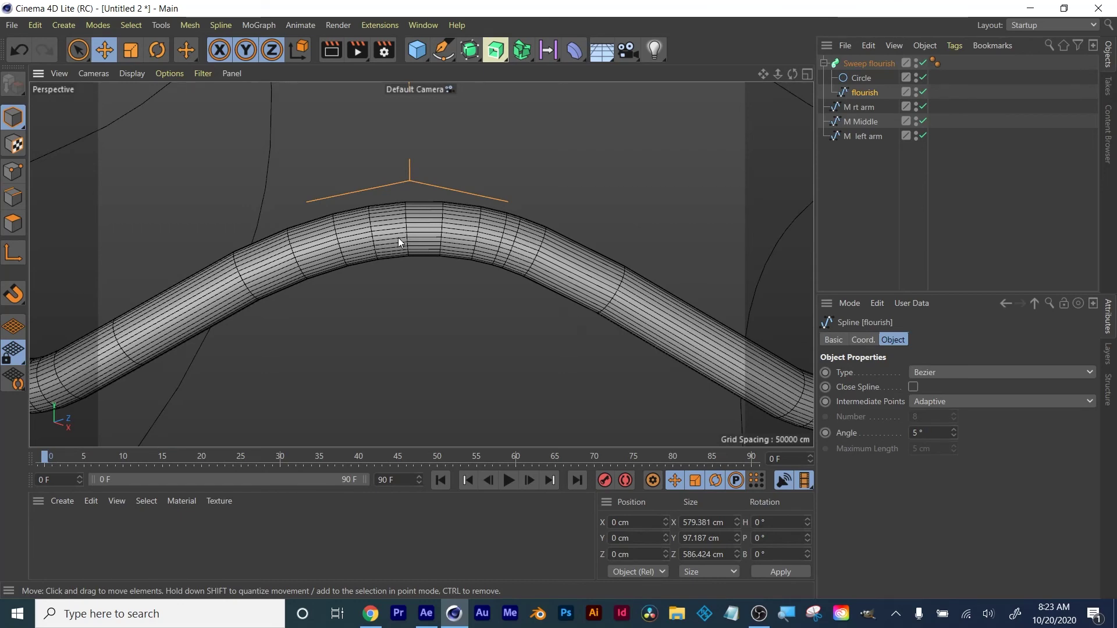
# Set the flourish spline's intermediate points to Uniform and check the segment spacing along the tube.
pyautogui.scroll(-10, 418, 273)
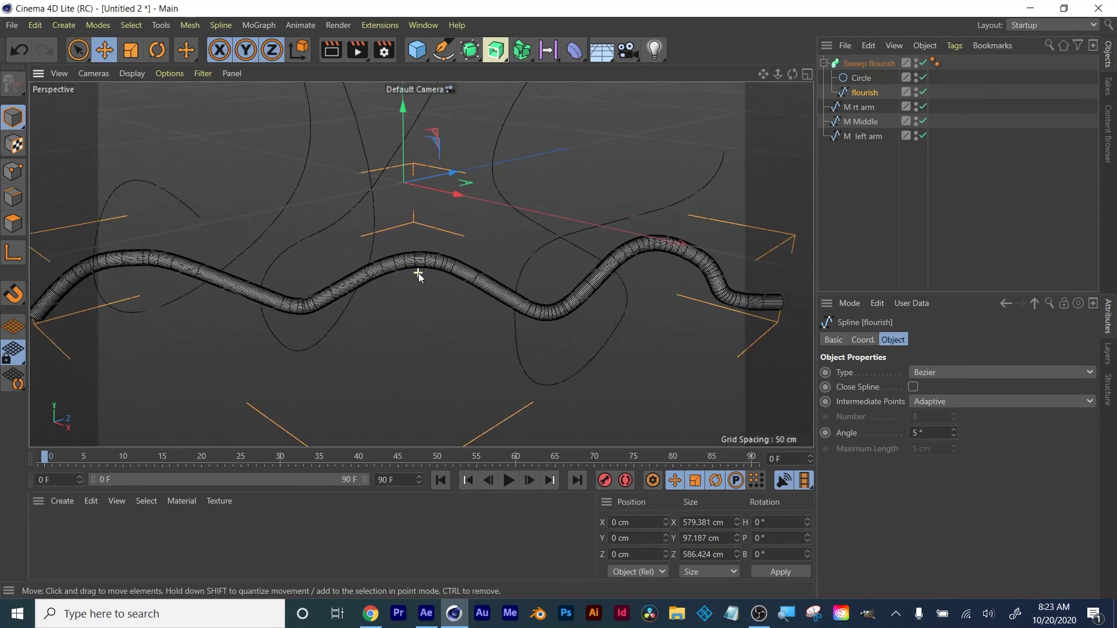
pyautogui.scroll(1, 419, 273)
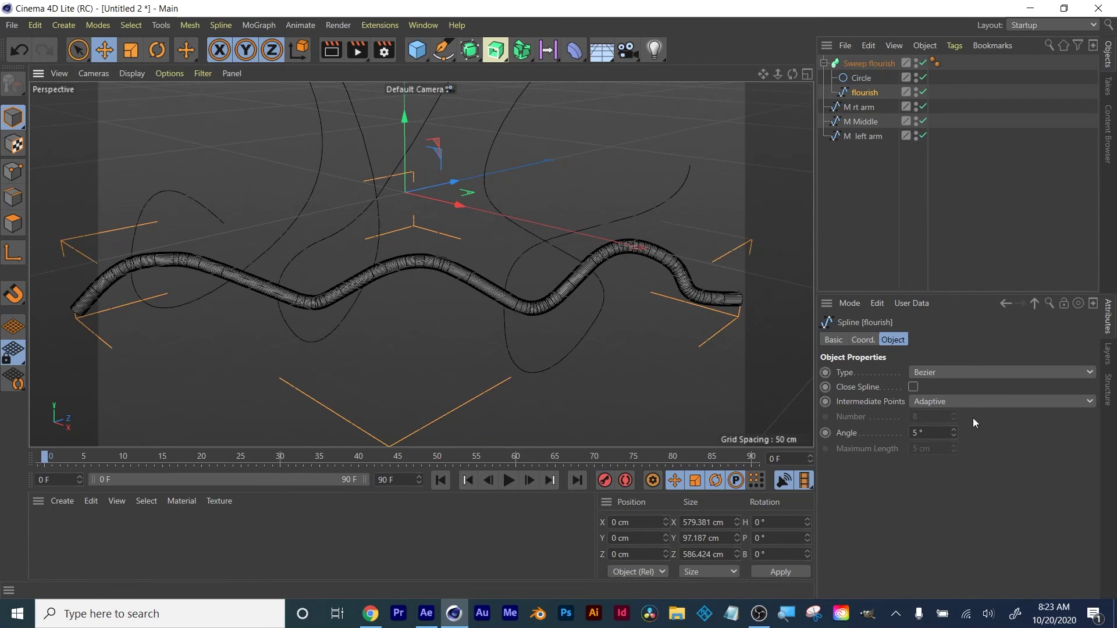
pyautogui.click(990, 403)
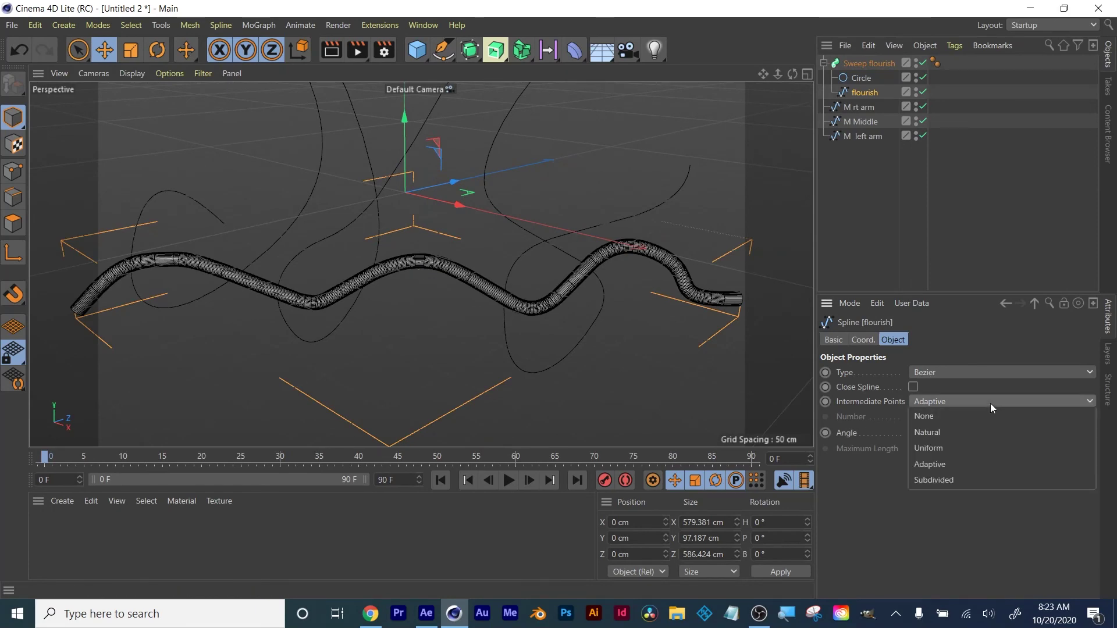
pyautogui.click(976, 451)
pyautogui.scroll(6, 407, 318)
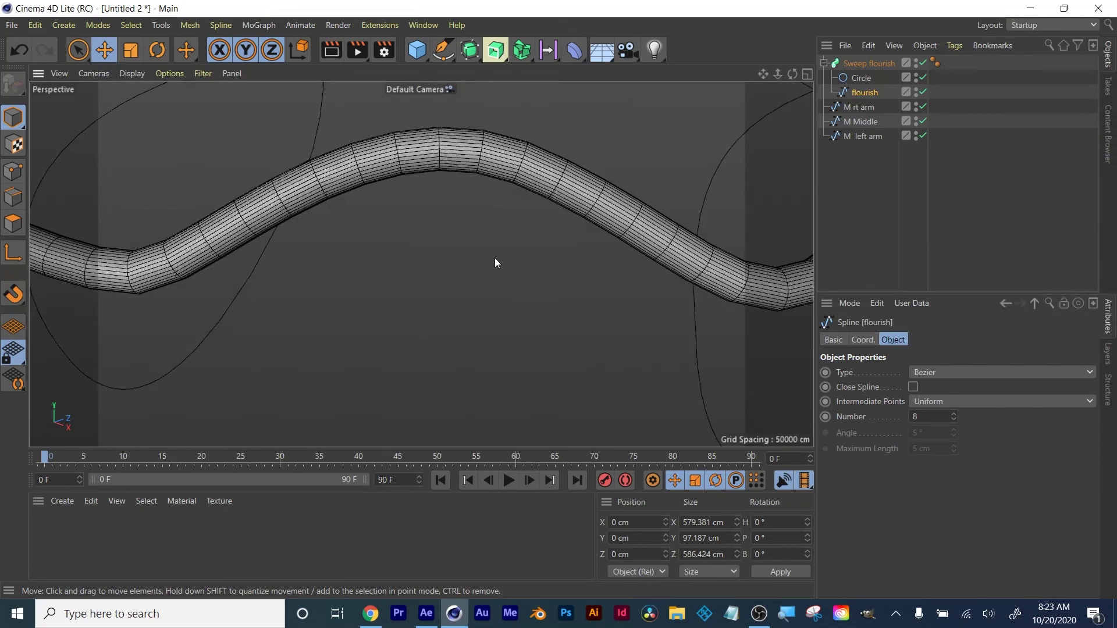
pyautogui.press('h')
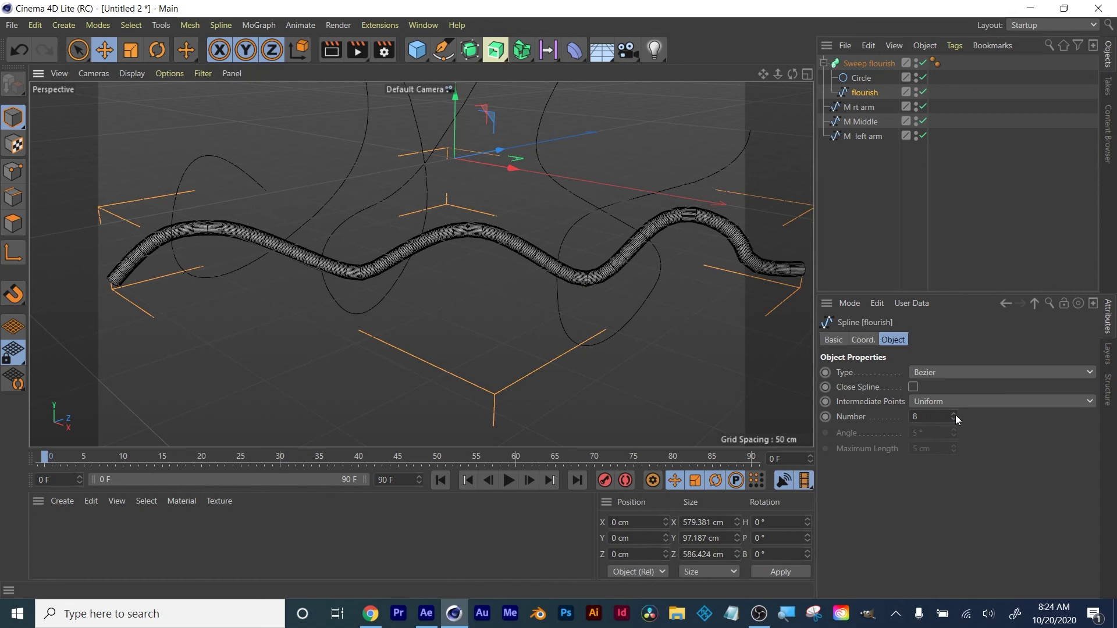
# Set the flourish spline's number of intermediate points to 31.
pyautogui.moveTo(954, 414); pyautogui.dragTo(954, 396)
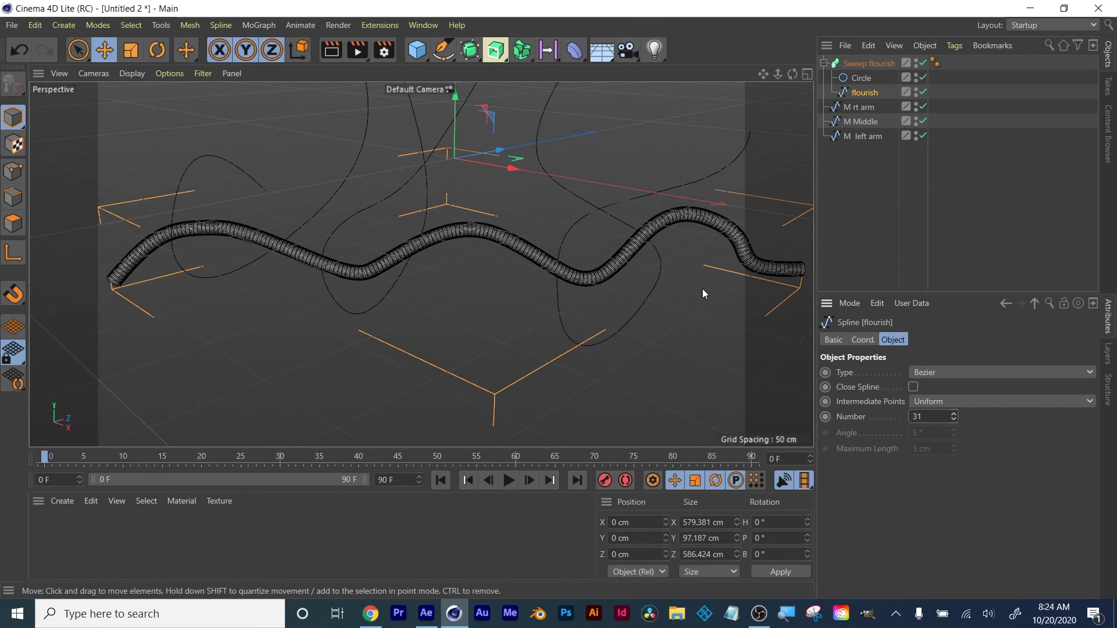
pyautogui.keyDown('alt'); pyautogui.moveTo(703, 288); pyautogui.dragTo(383, 271); pyautogui.keyUp('alt')
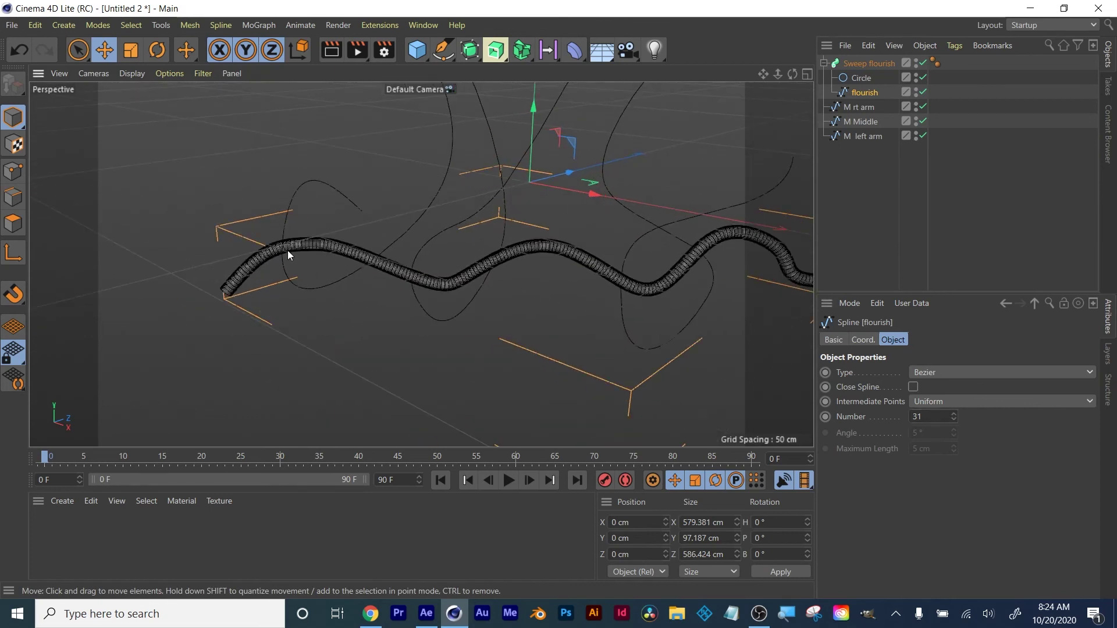
pyautogui.scroll(-2, 547, 300)
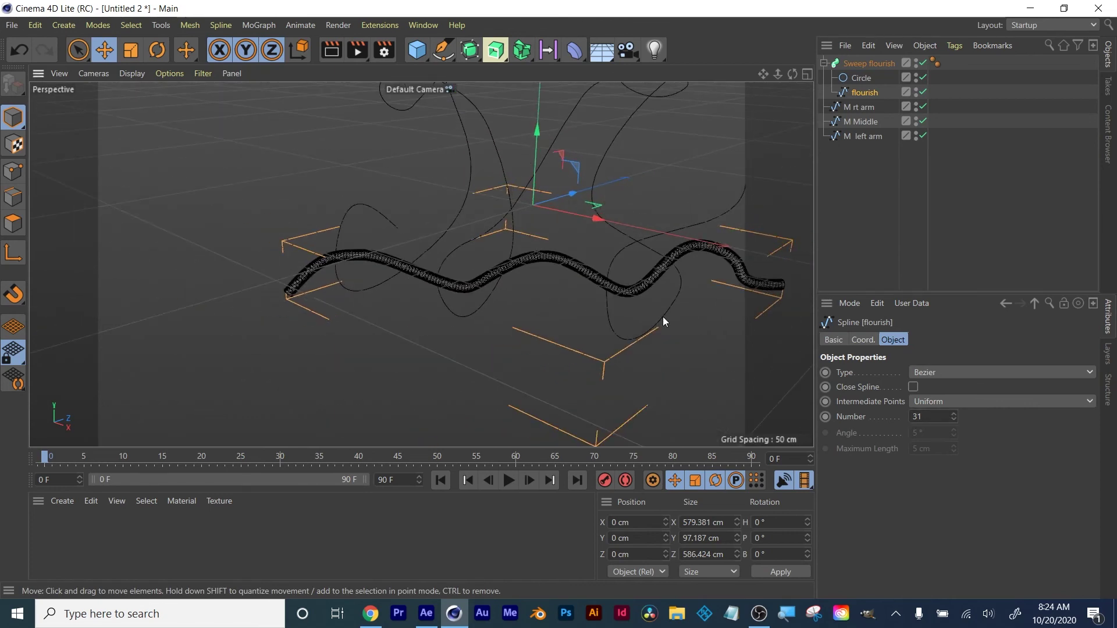
# Examine the deselected flourish tube by switching between the four-view layout and the full-size Perspective view.
pyautogui.middleClick(662, 316)
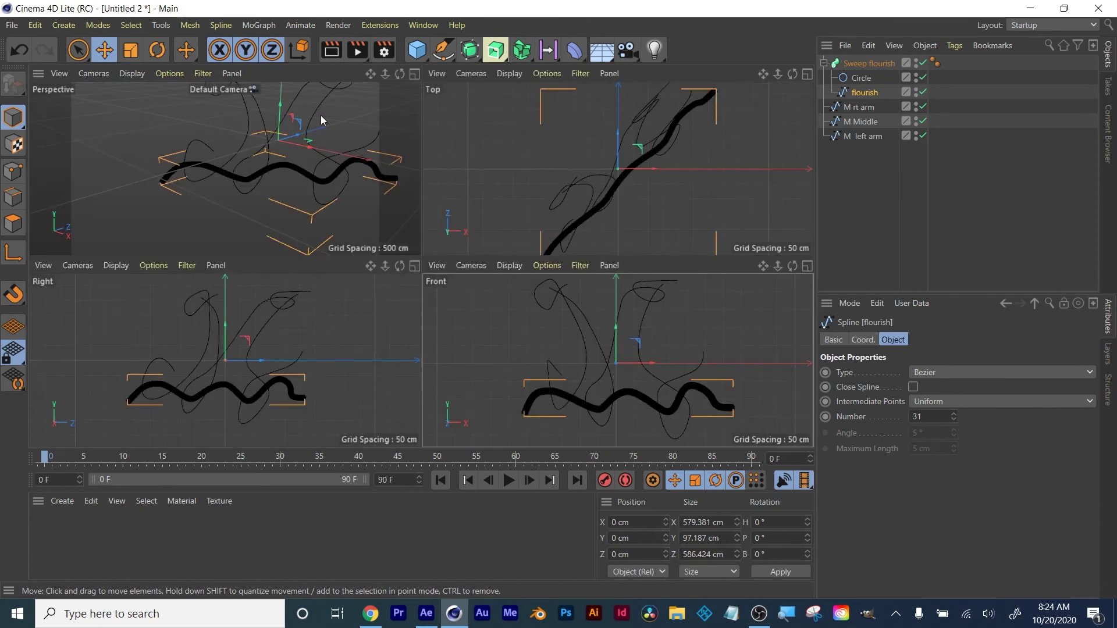
pyautogui.click(413, 74)
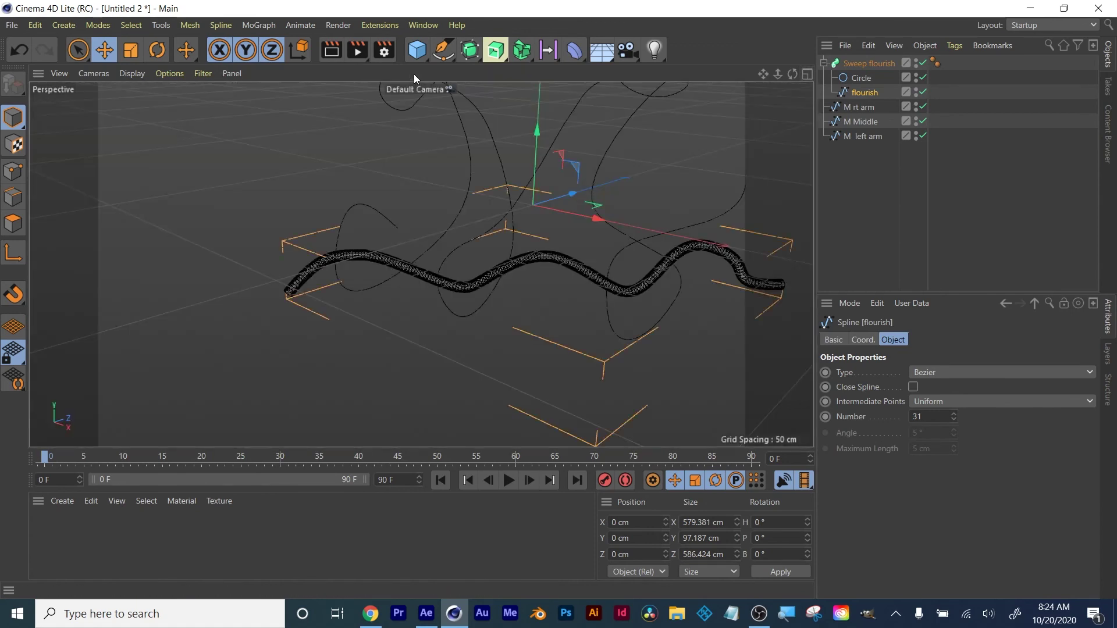
pyautogui.click(805, 75)
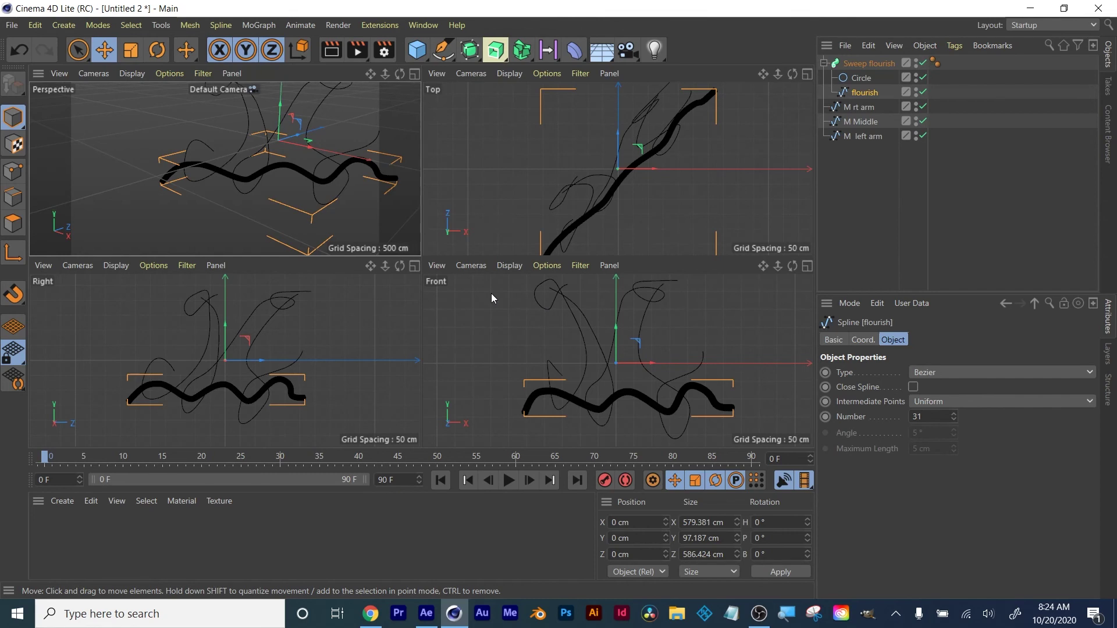
pyautogui.click(414, 75)
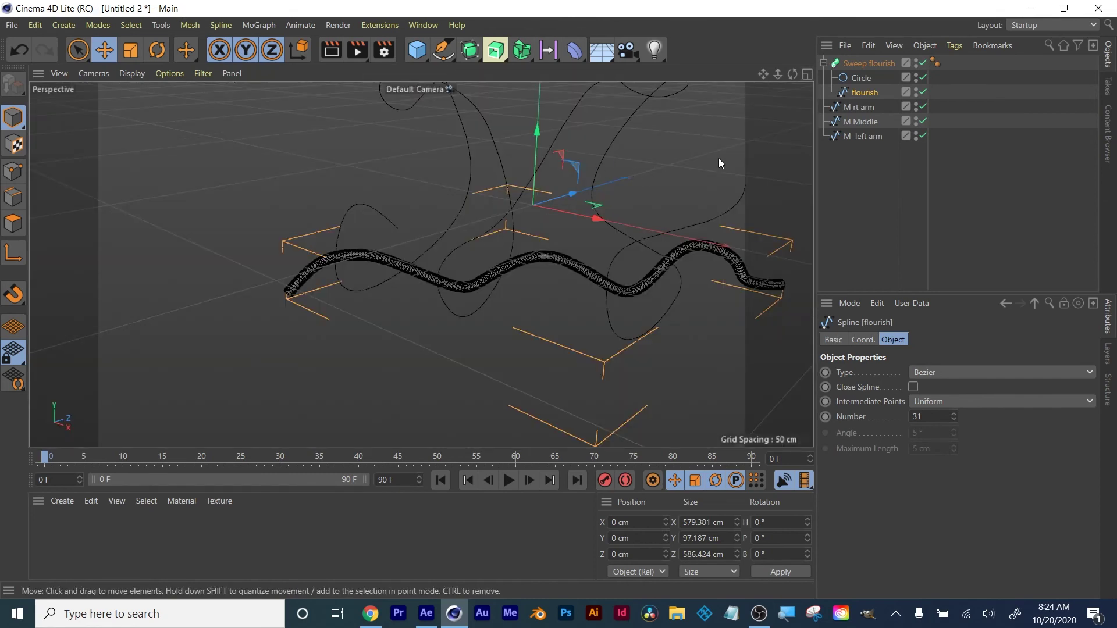
pyautogui.click(808, 74)
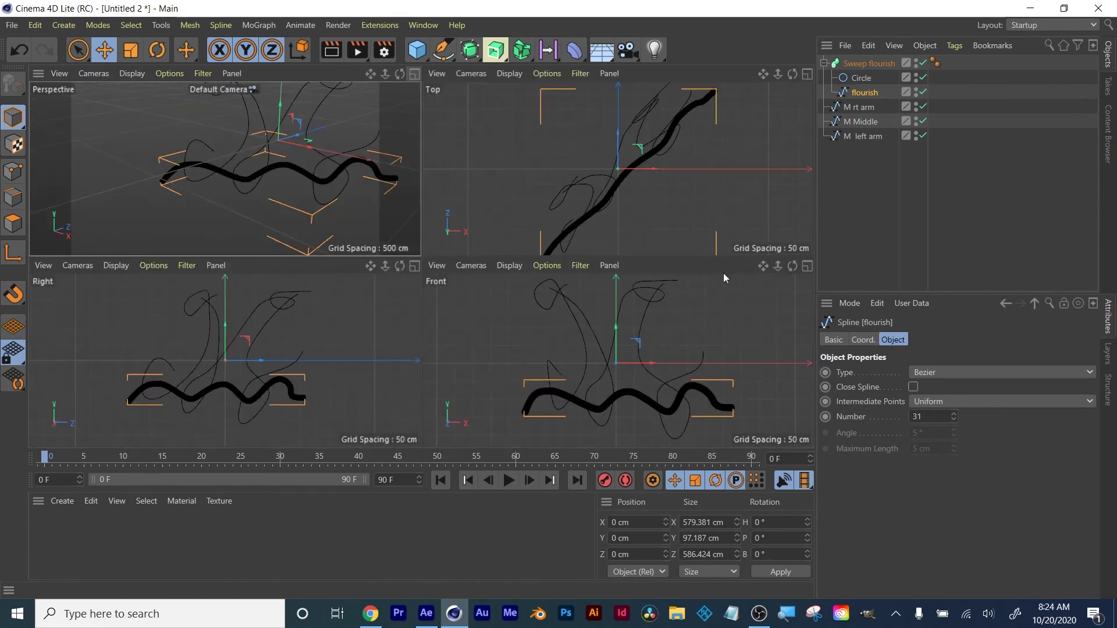
pyautogui.click(686, 326)
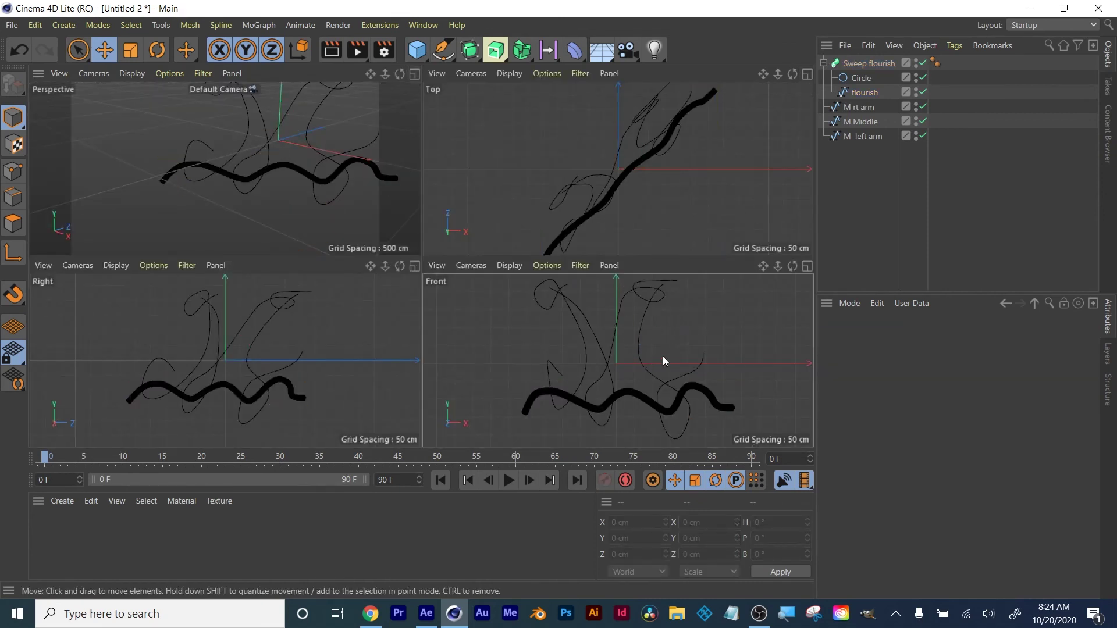
pyautogui.click(414, 74)
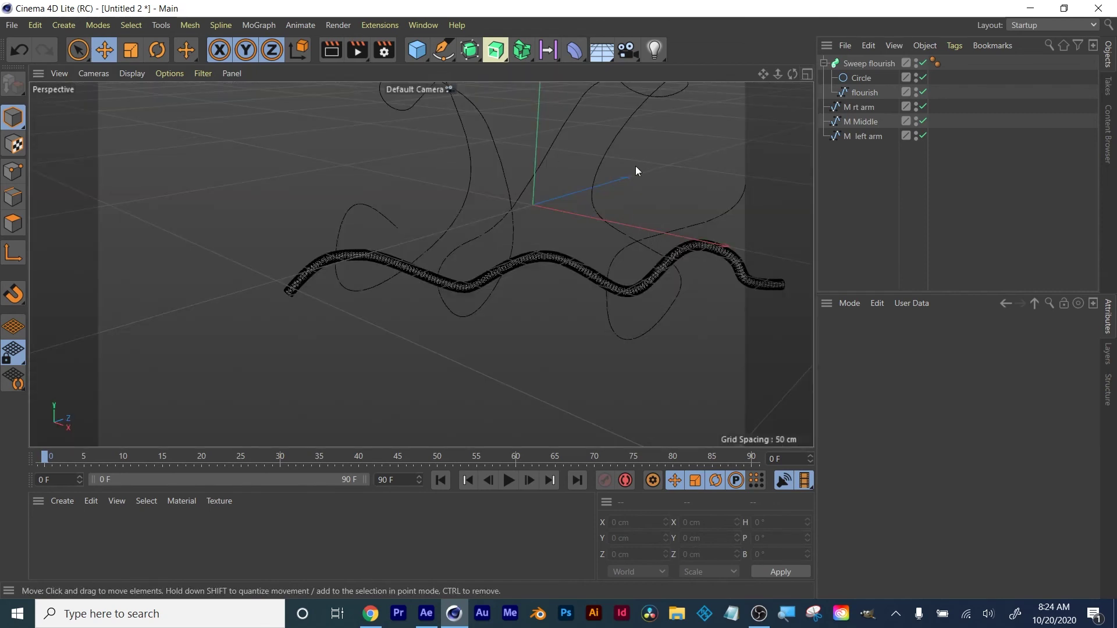
pyautogui.middleClick(636, 166)
pyautogui.click(414, 74)
pyautogui.click(678, 301)
# Select Sweep flourish, expand its Details section and enlarge the attributes area so the full Scale and Rotation graphs can be edited.
pyautogui.click(867, 64)
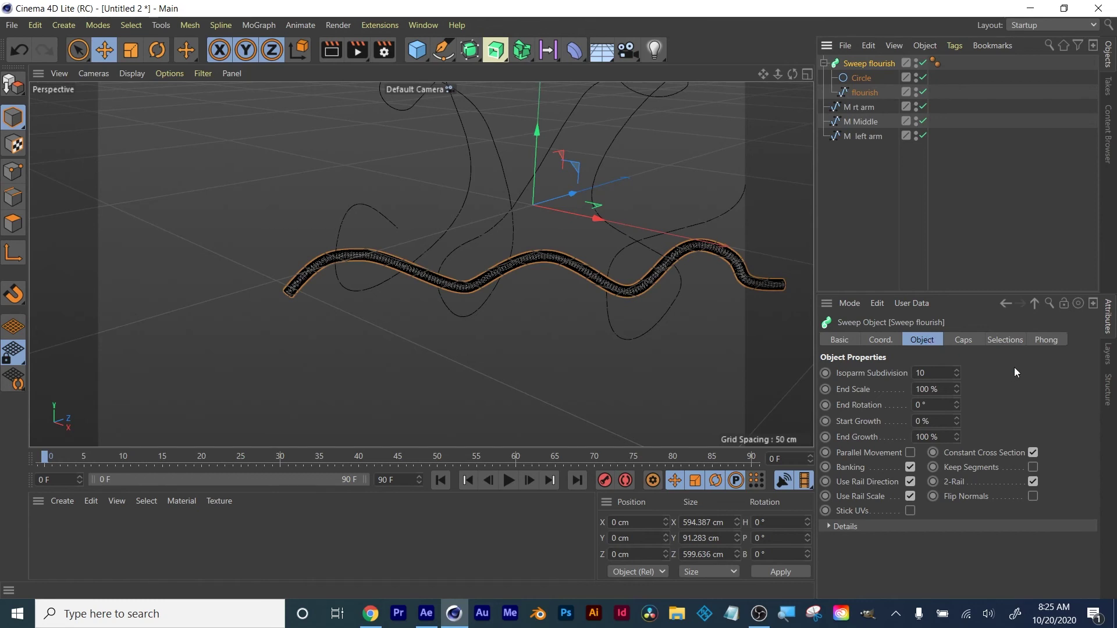
pyautogui.click(829, 527)
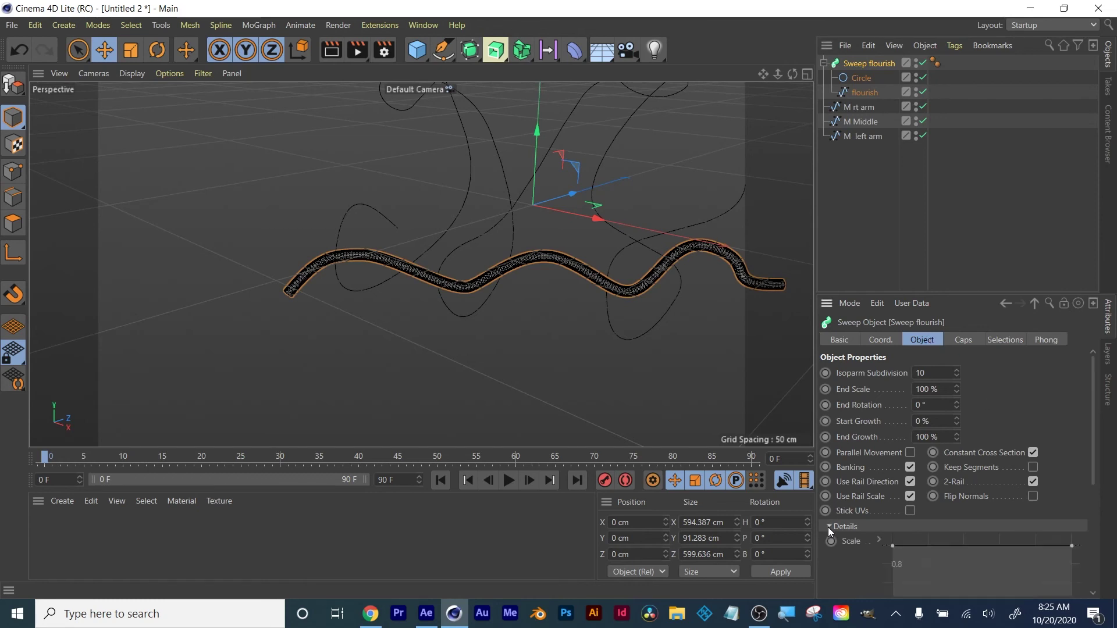
pyautogui.scroll(-3, 1045, 431)
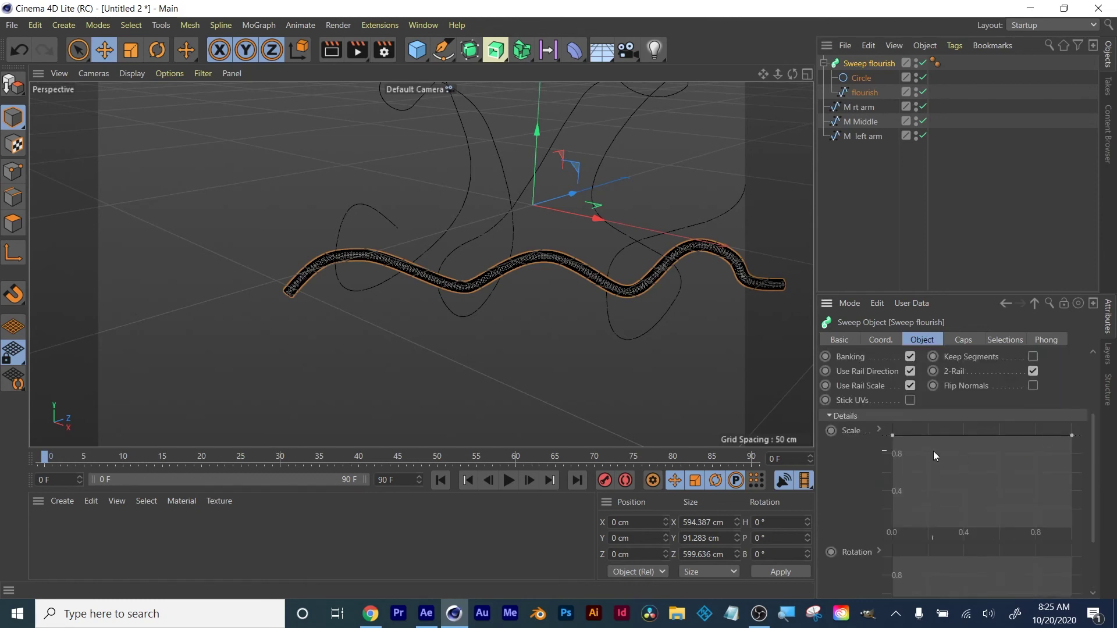
pyautogui.scroll(-1, 999, 453)
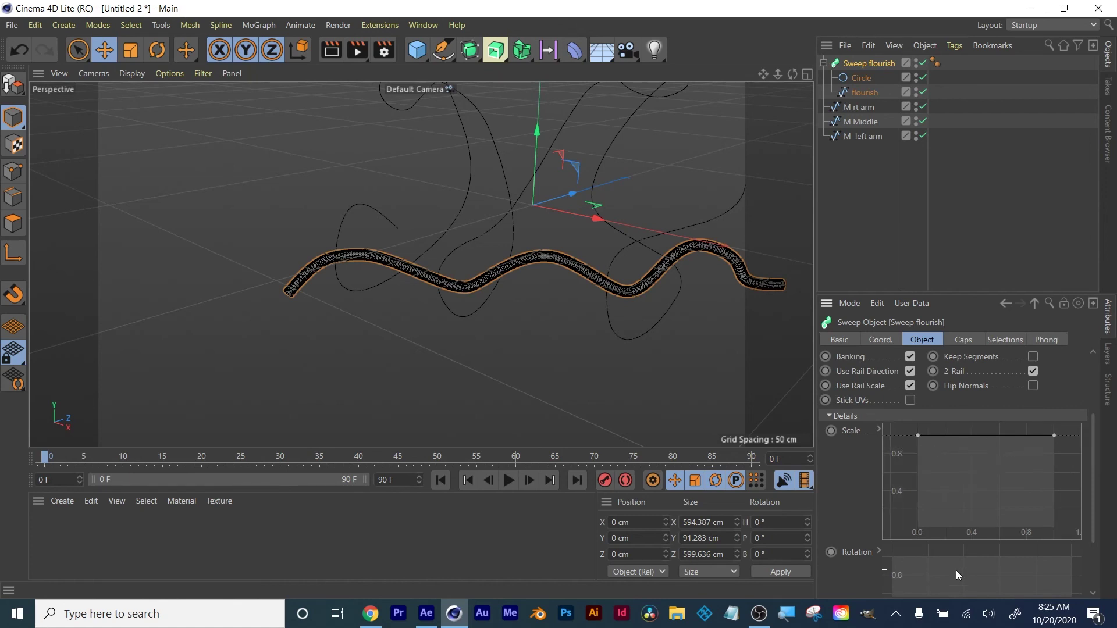
pyautogui.scroll(-2, 957, 578)
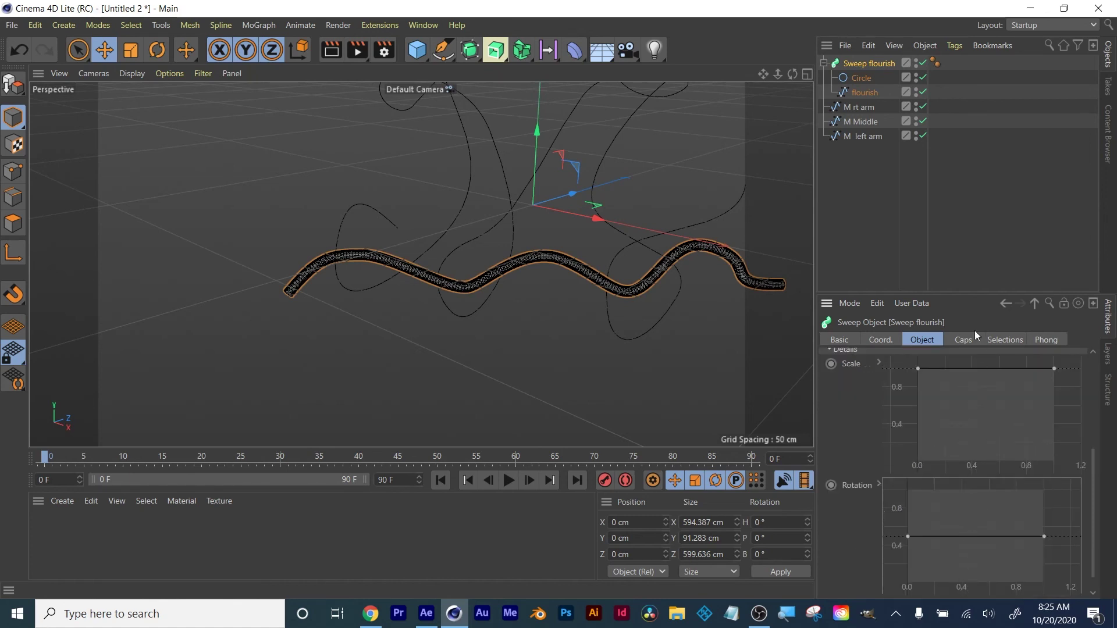
pyautogui.moveTo(965, 294); pyautogui.dragTo(963, 144)
pyautogui.scroll(2, 1011, 391)
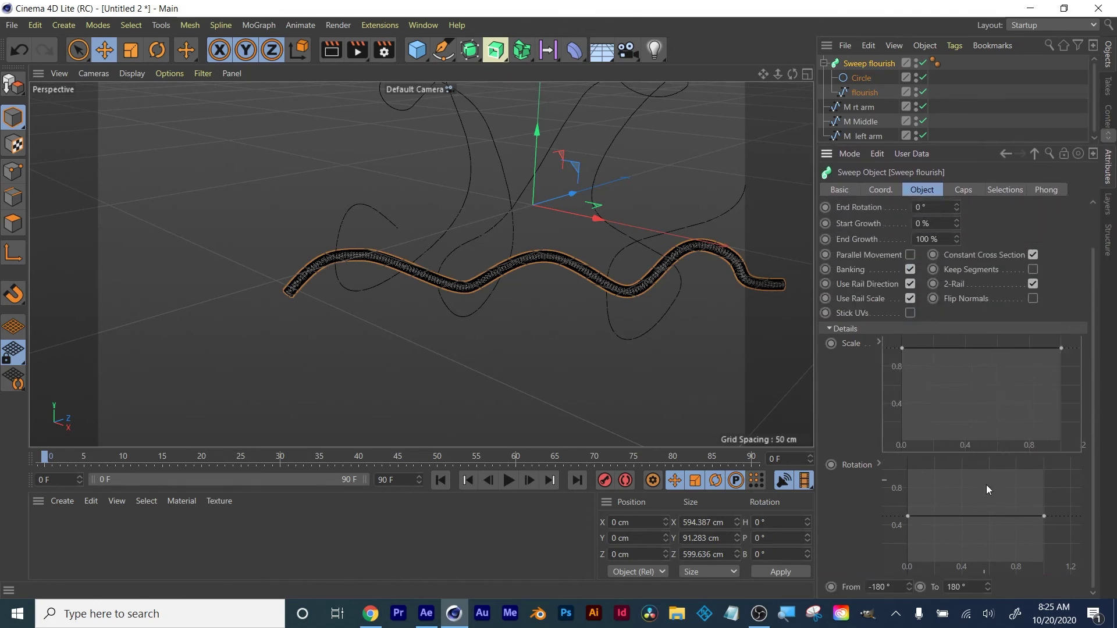
pyautogui.scroll(-3, 985, 507)
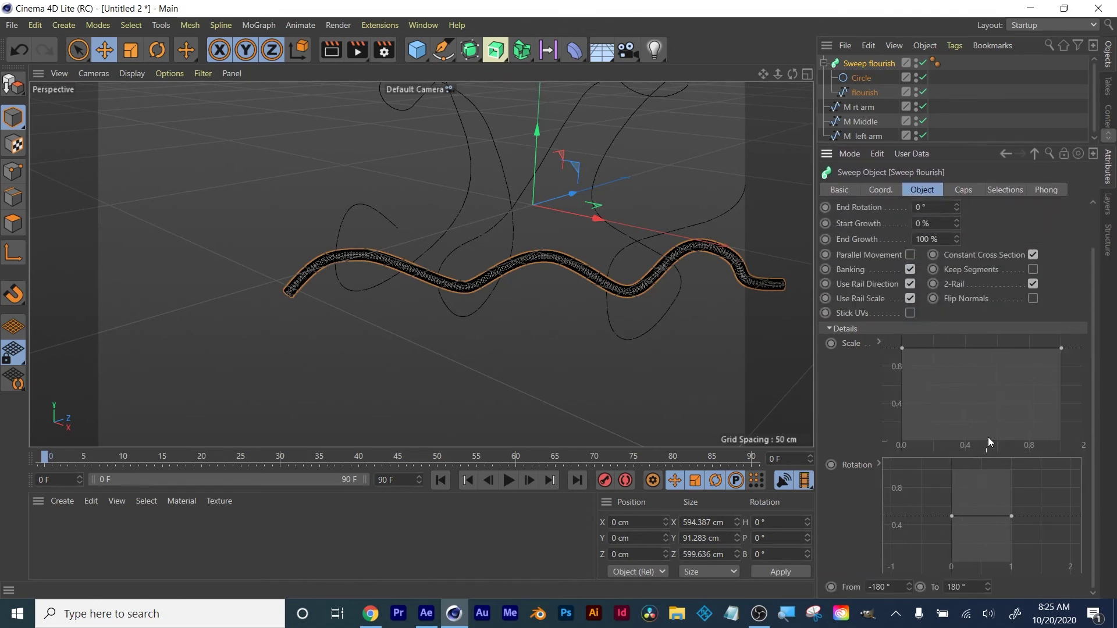
pyautogui.scroll(-2, 975, 396)
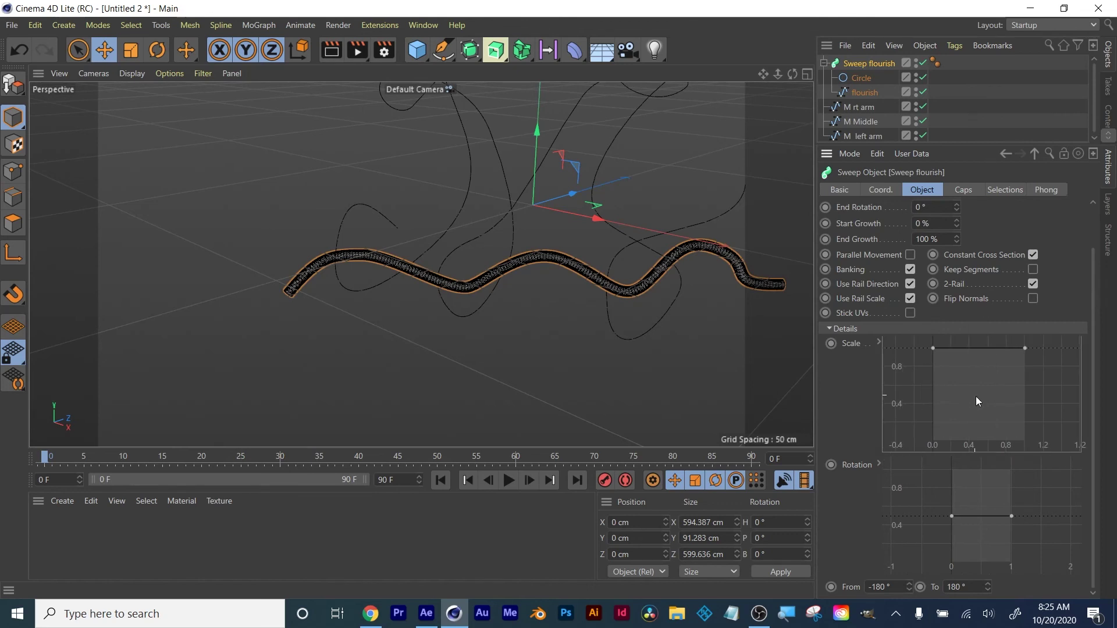
# Lower the start point of Sweep flourish's Scale curve to 0 while keeping the end point at full scale.
pyautogui.middleClick(591, 296)
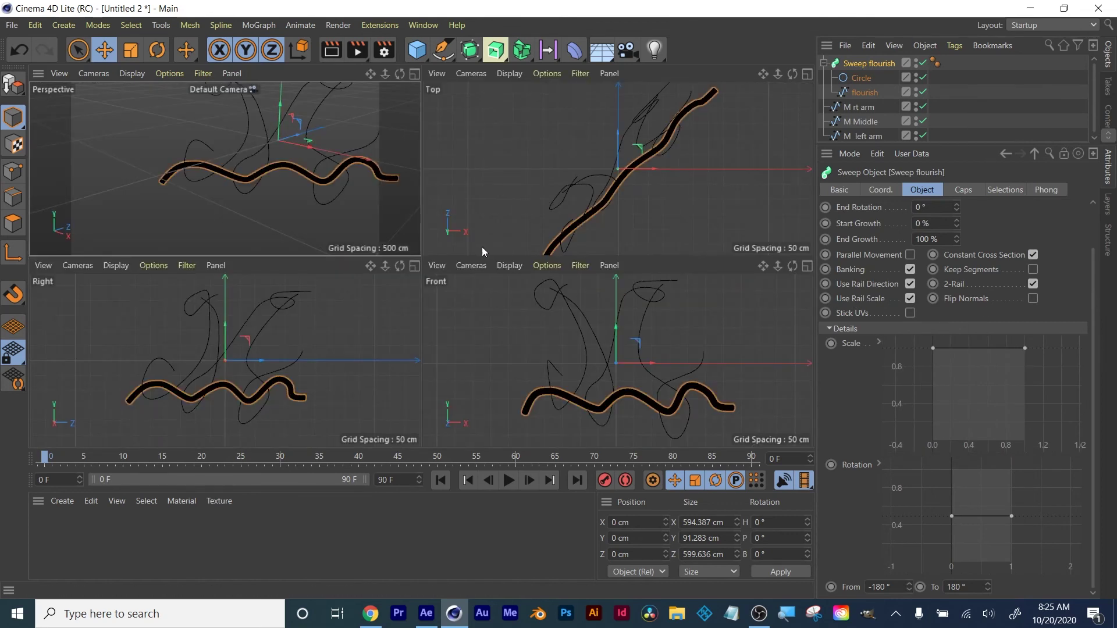
pyautogui.click(409, 74)
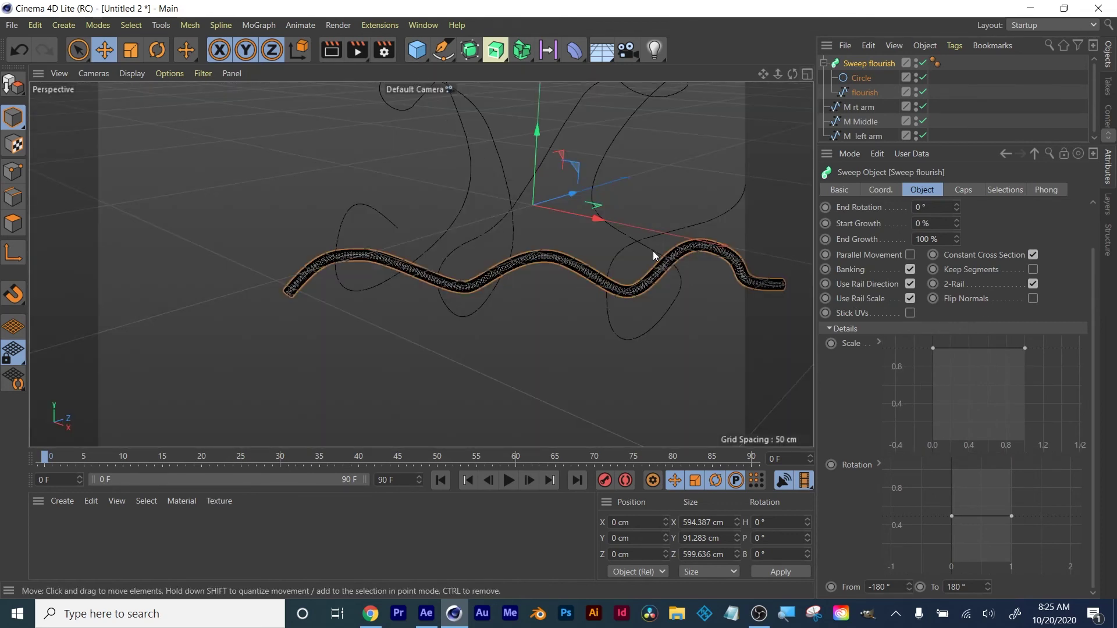
pyautogui.keyDown('alt'); pyautogui.moveTo(652, 250); pyautogui.dragTo(527, 322, button='middle'); pyautogui.keyUp('alt')
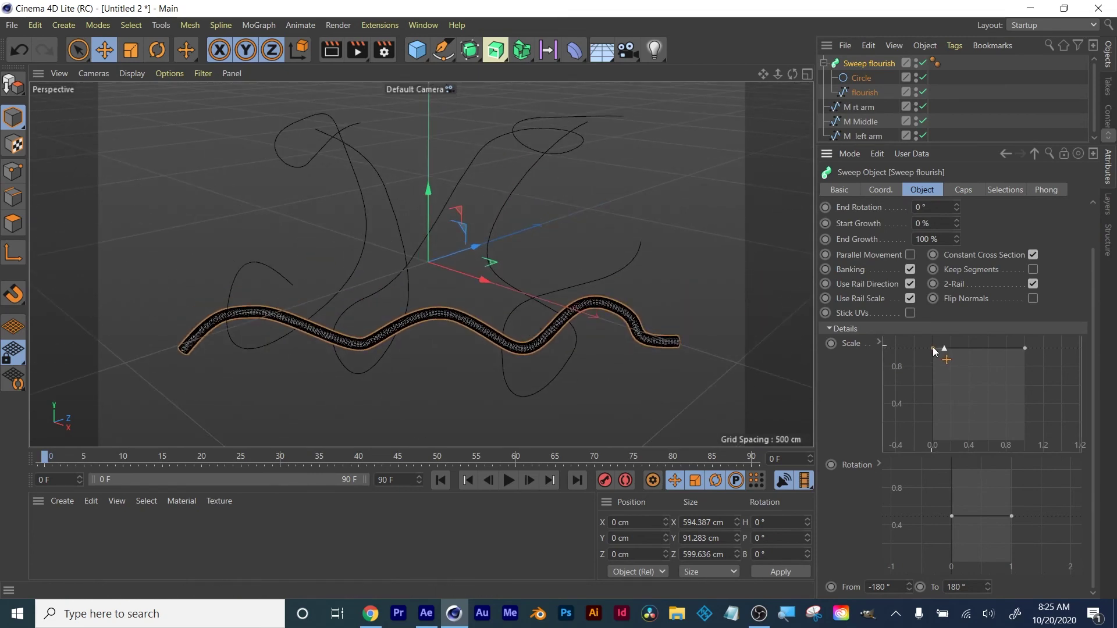
pyautogui.moveTo(933, 347); pyautogui.dragTo(929, 452)
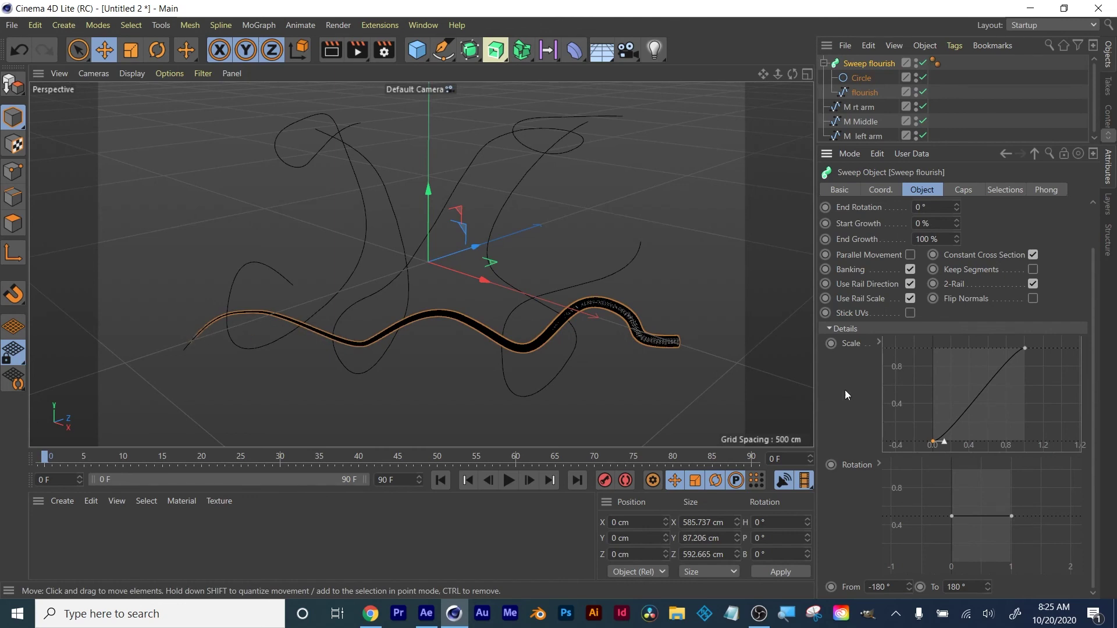
pyautogui.moveTo(1024, 348)
pyautogui.mouseDown()
pyautogui.moveTo(1024, 406)
pyautogui.moveTo(1027, 345)
pyautogui.mouseUp()
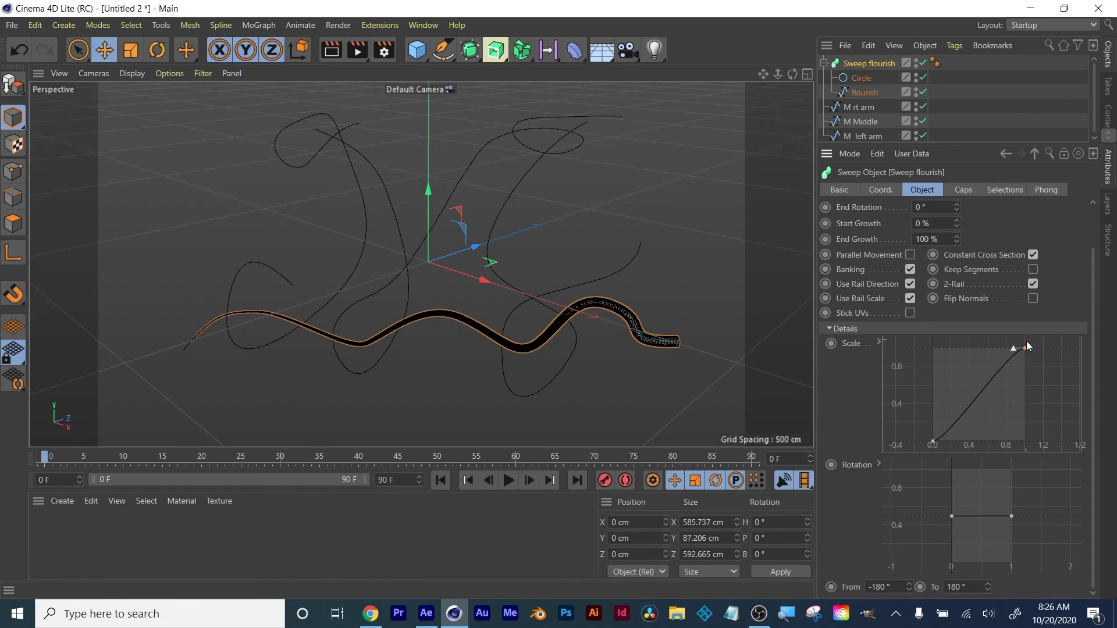
# Add Scale curve points at about 0.1, 0.4 and 0.8 along Sweep flourish and delete the surplus point near the end.
pyautogui.keyDown('ctrl'); pyautogui.click(953, 426); pyautogui.keyUp('ctrl')
pyautogui.moveTo(953, 427); pyautogui.dragTo(975, 388)
pyautogui.keyDown('ctrl'); pyautogui.click(973, 354); pyautogui.keyUp('ctrl')
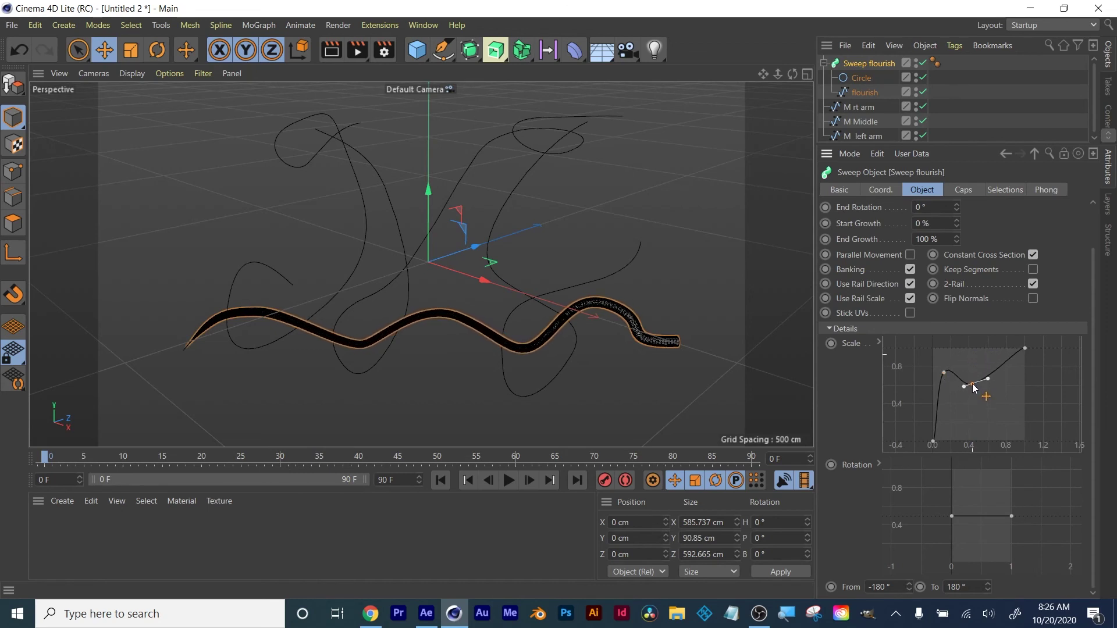
pyautogui.keyDown('ctrl'); pyautogui.click(1010, 357); pyautogui.keyUp('ctrl')
pyautogui.moveTo(1011, 358)
pyautogui.mouseDown()
pyautogui.moveTo(1010, 385)
pyautogui.moveTo(1016, 363)
pyautogui.mouseUp()
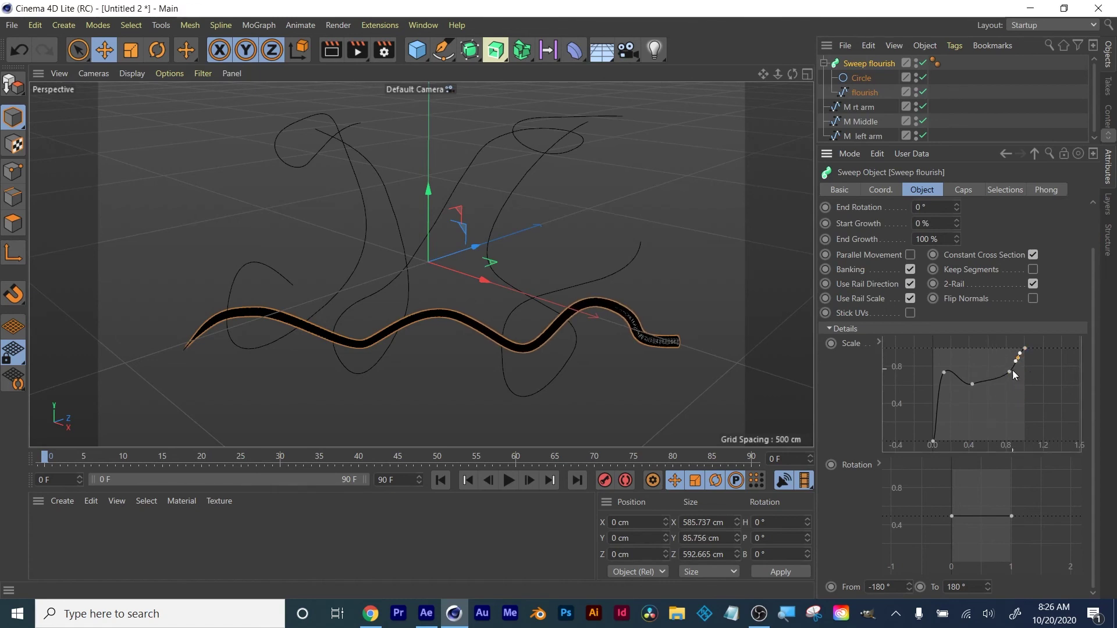
pyautogui.press('Delete')
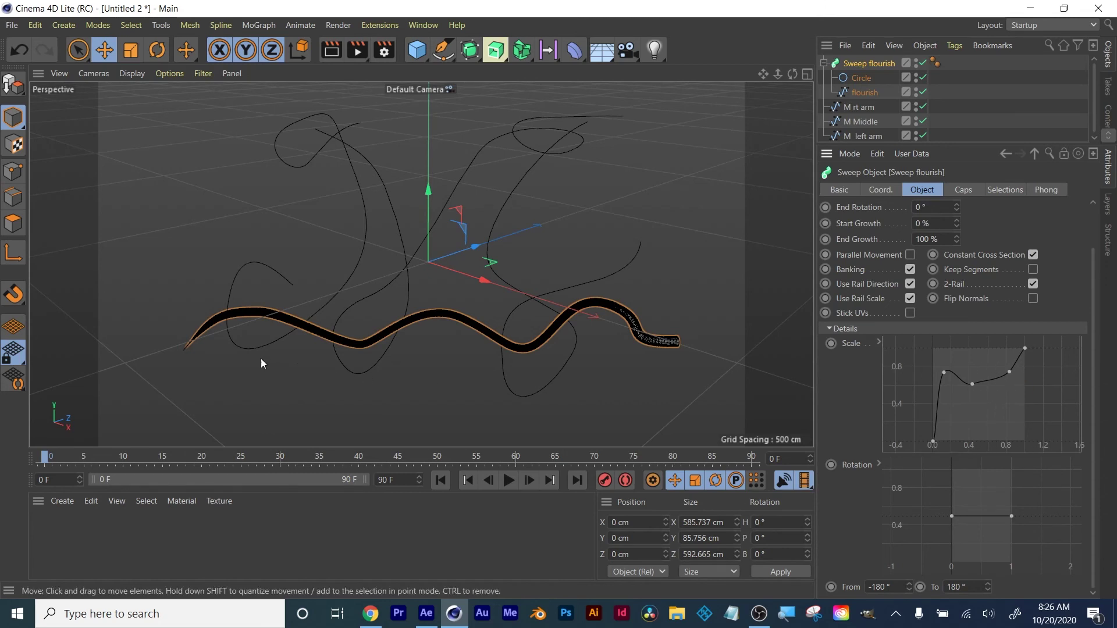
# Reshape the Scale curve by moving its first two inner points to about 0.2 along at scale 0.5 and 0.3 along at nearly full scale.
pyautogui.moveTo(943, 372); pyautogui.dragTo(951, 402)
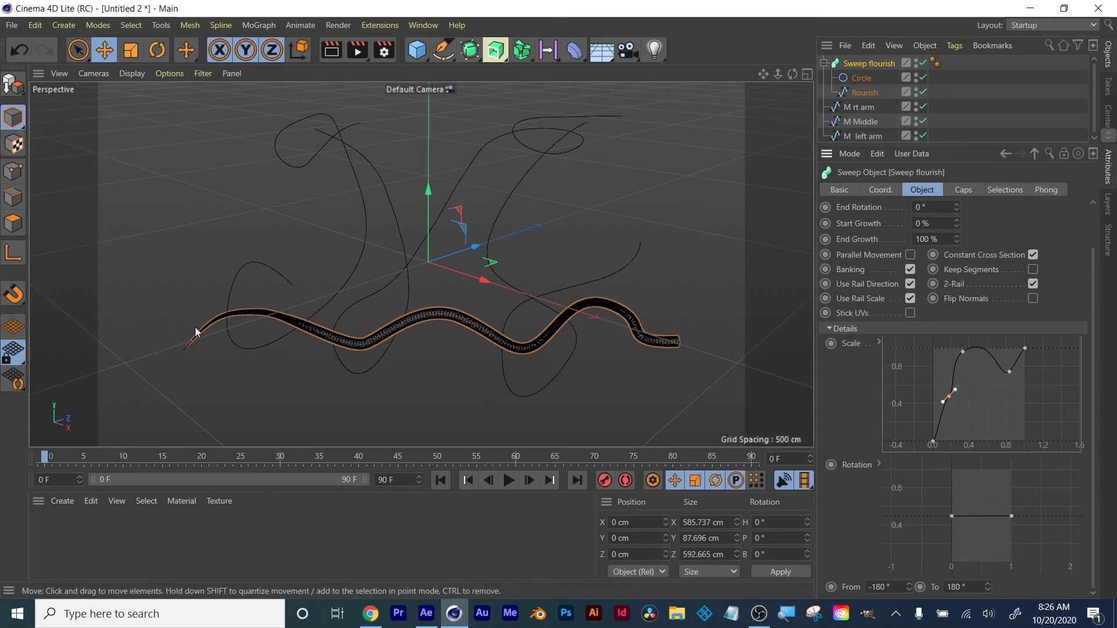
pyautogui.click(994, 365)
# Raise the flourish spline's number of intermediate points to 72 and reselect Sweep flourish.
pyautogui.click(866, 93)
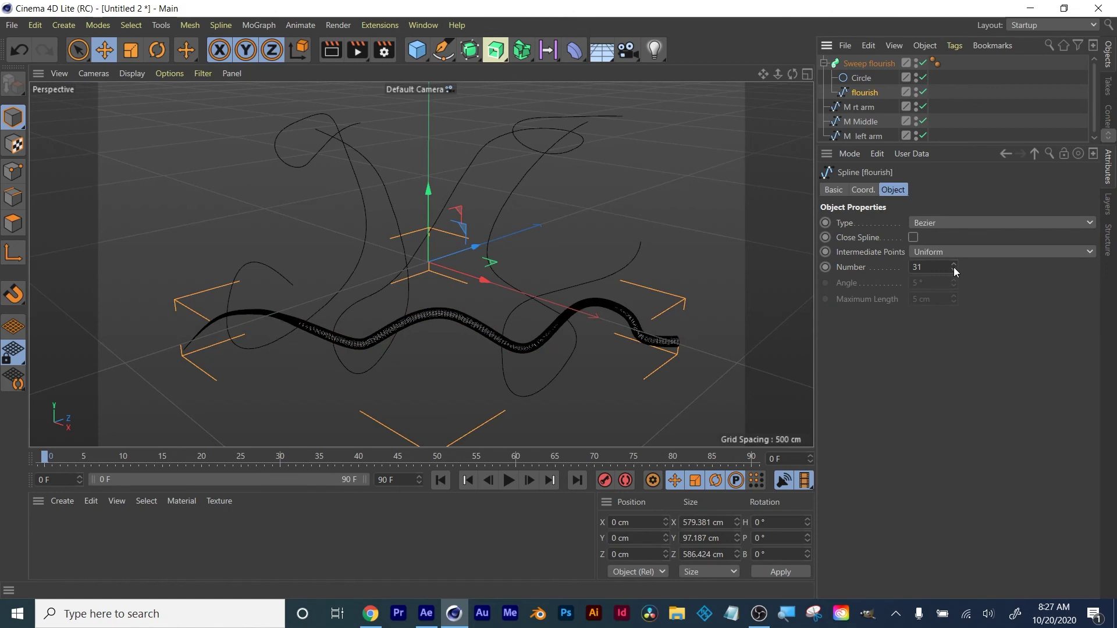
pyautogui.moveTo(954, 267); pyautogui.dragTo(954, 232)
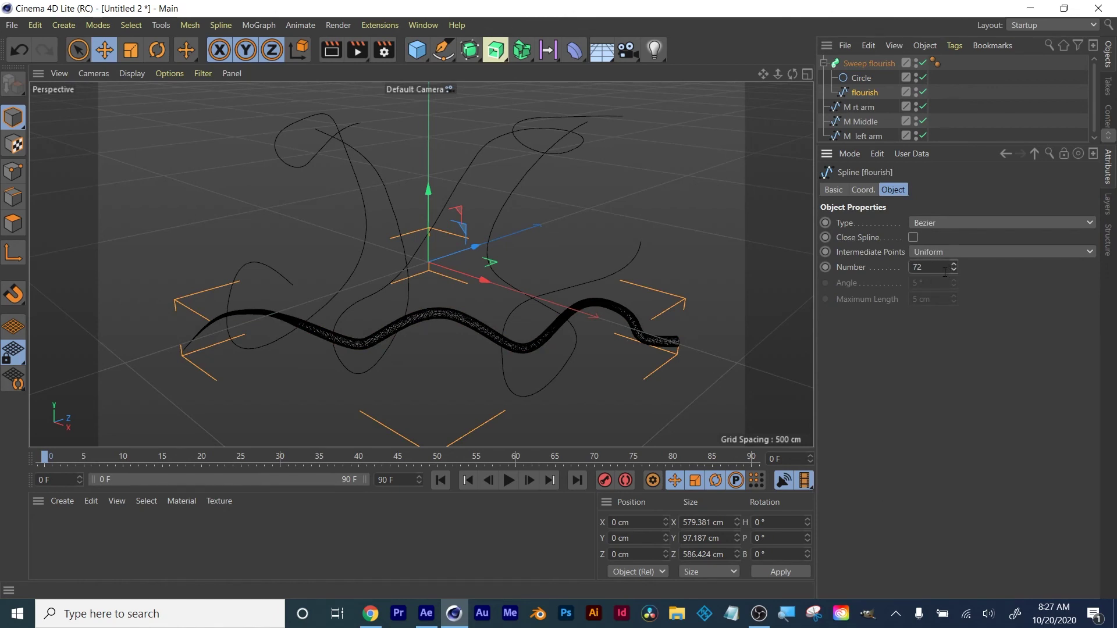
pyautogui.click(867, 64)
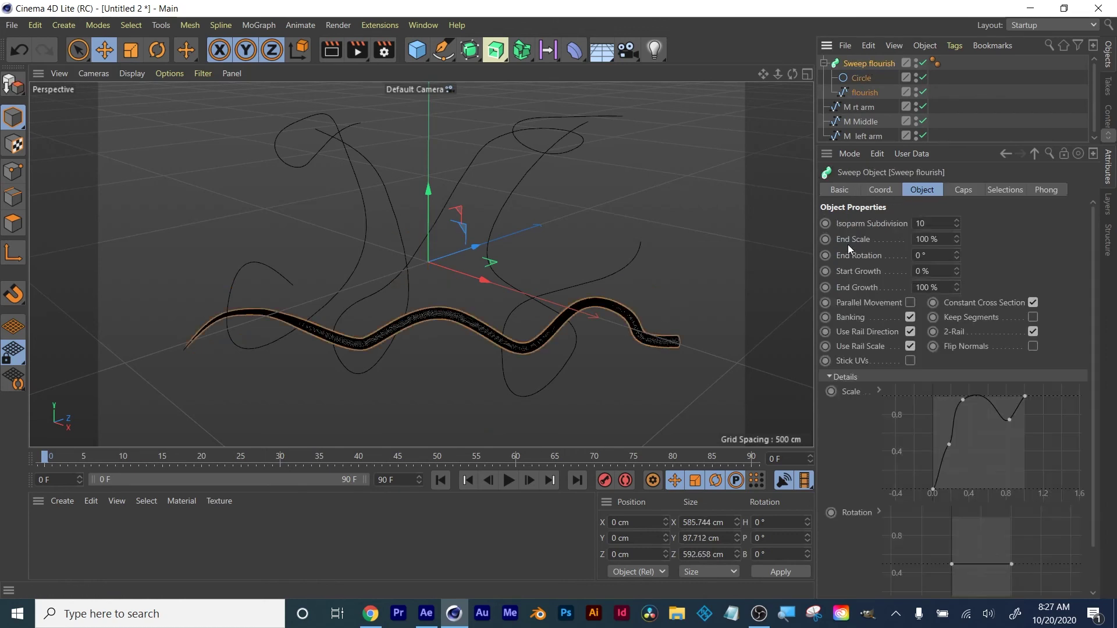
# Duplicate Sweep flourish with its circle and spline, and name the copy Sweep left.
pyautogui.click(829, 377)
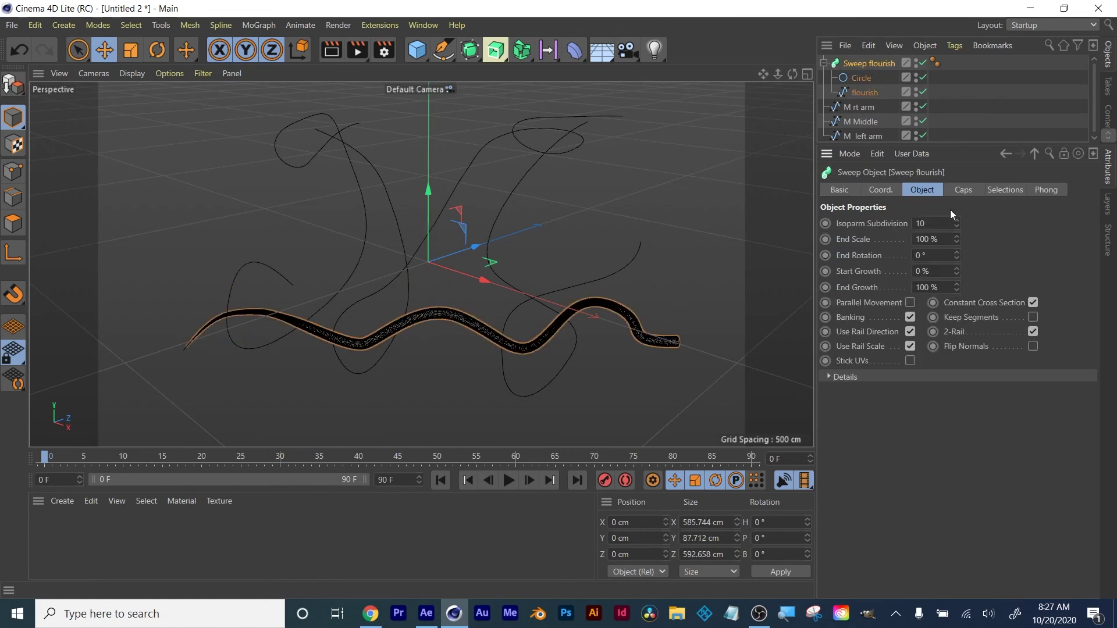
pyautogui.moveTo(959, 145); pyautogui.dragTo(959, 250)
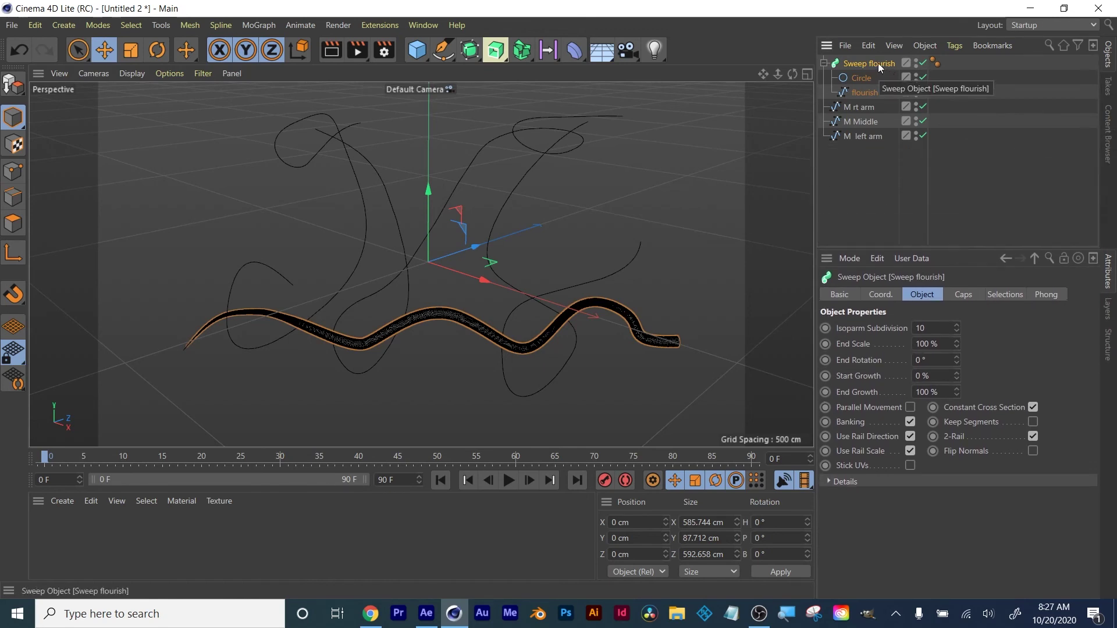
pyautogui.moveTo(877, 63); pyautogui.dragTo(870, 167)
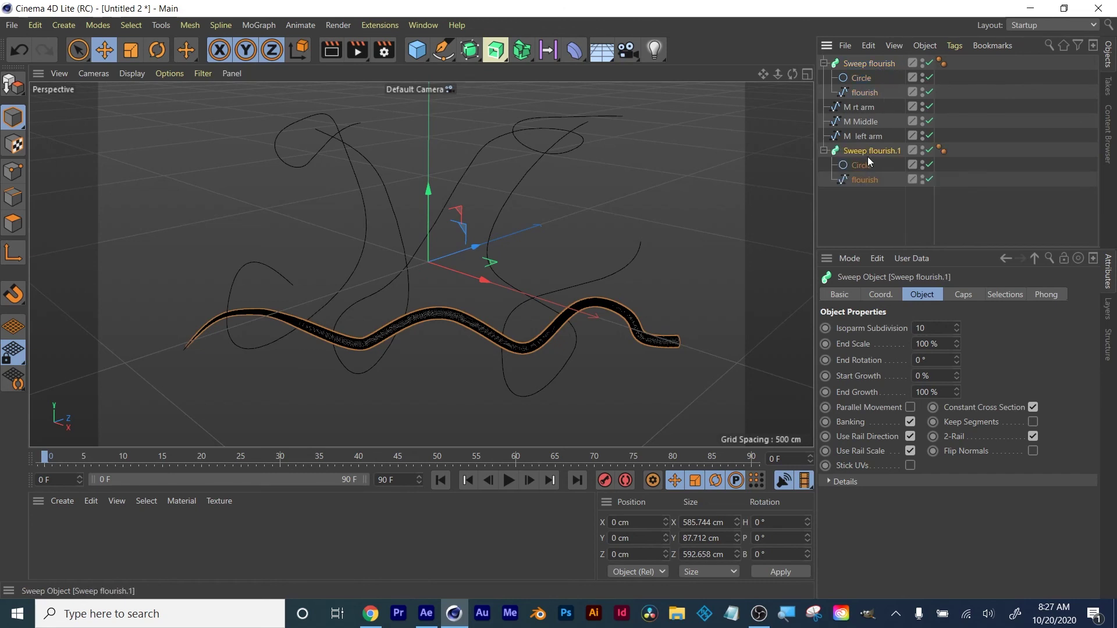
pyautogui.click(855, 210)
pyautogui.doubleClick(880, 151)
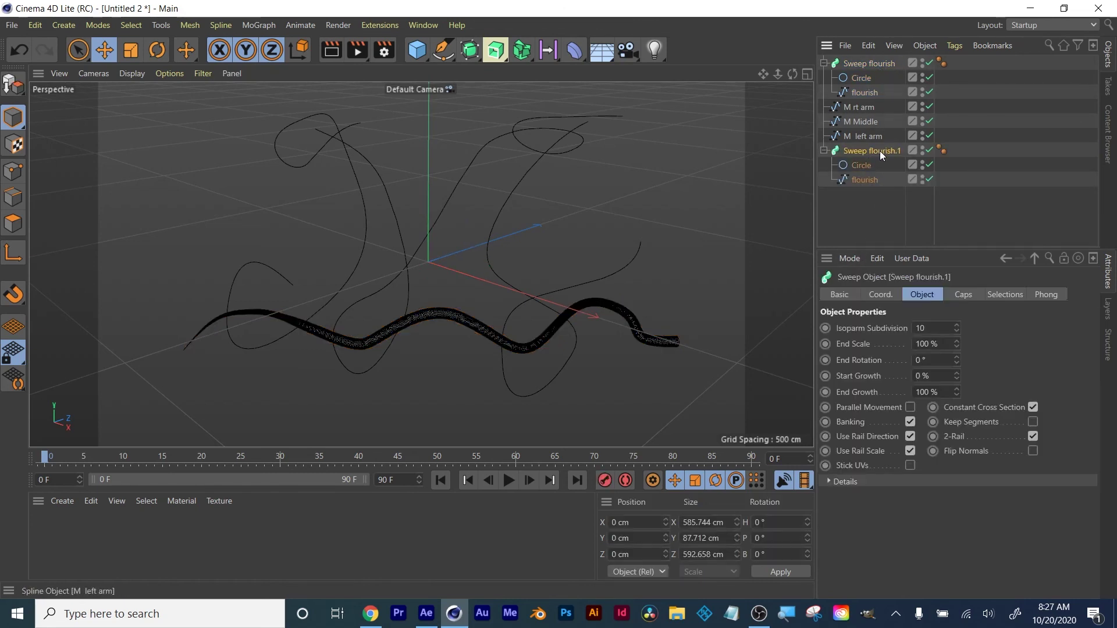
pyautogui.write('Sweep left')
pyautogui.press('Return')
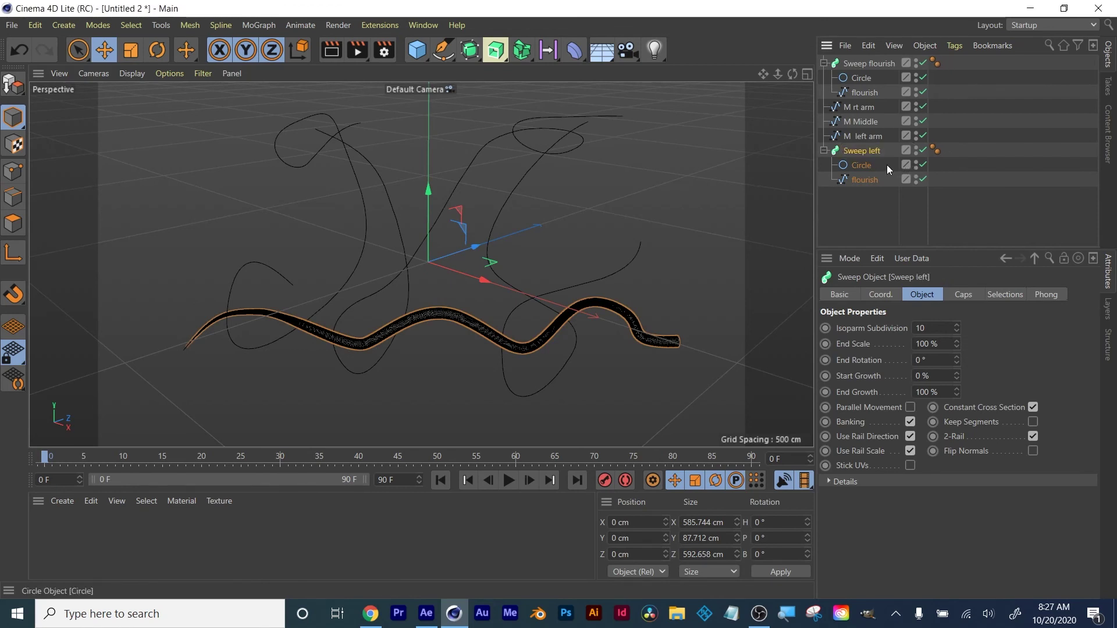
# Replace the flourish spline inside Sweep left with the M left arm spline, placed below its Circle.
pyautogui.click(853, 167)
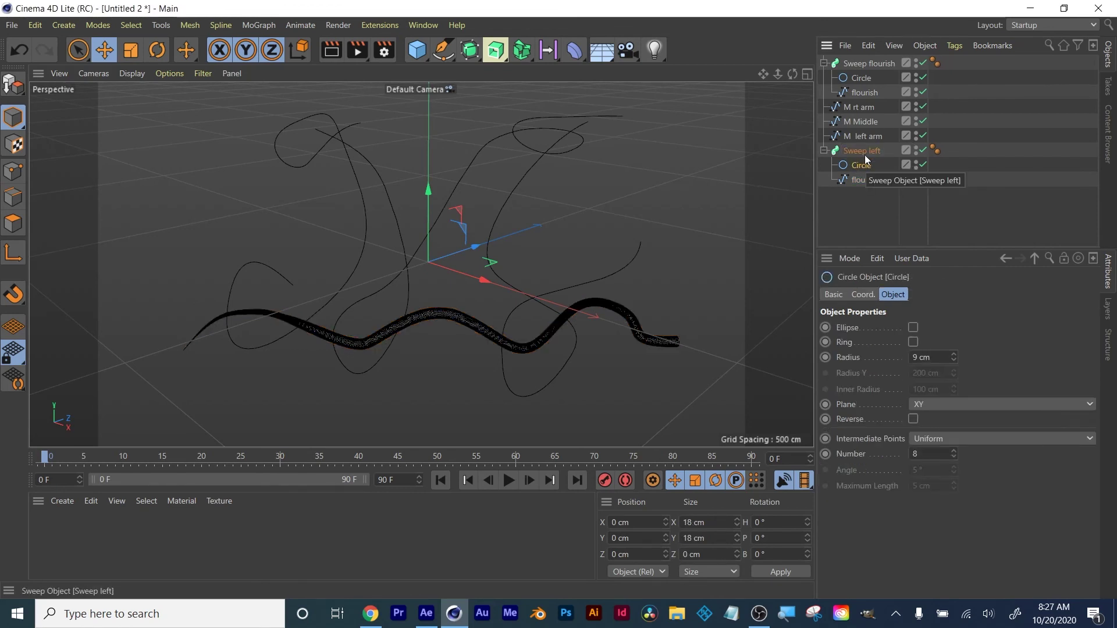
pyautogui.click(864, 154)
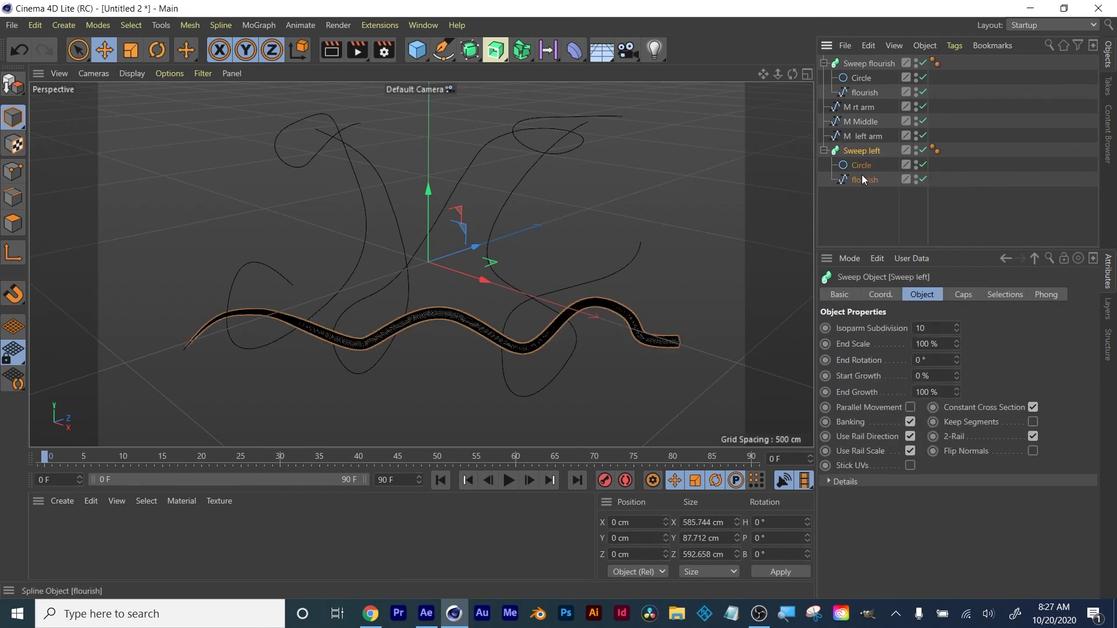
pyautogui.click(864, 181)
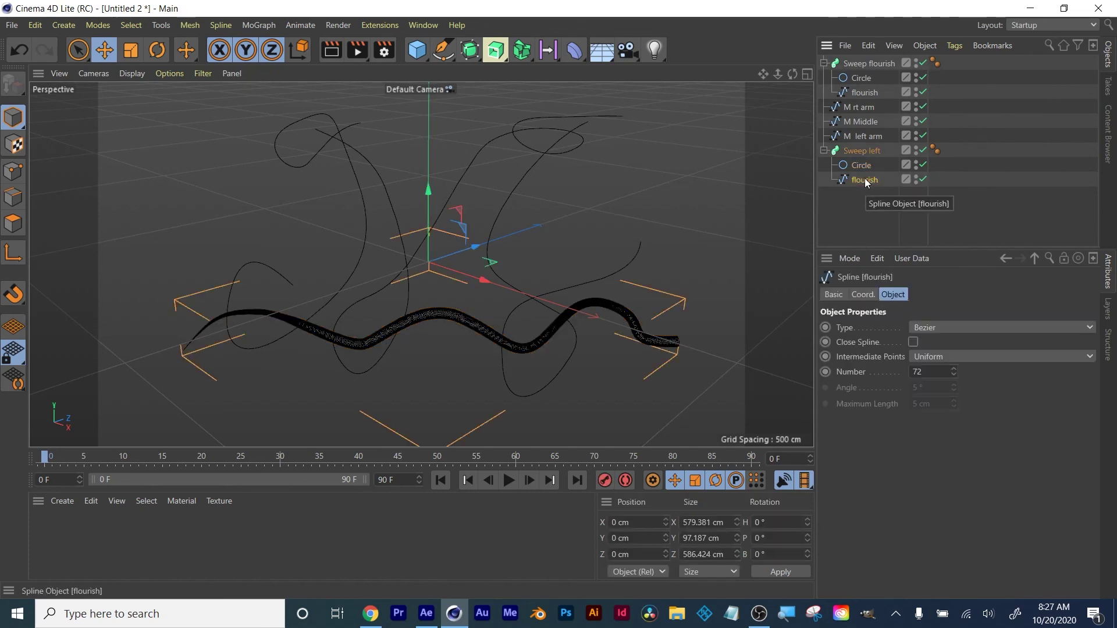
pyautogui.press('Delete')
pyautogui.click(861, 137)
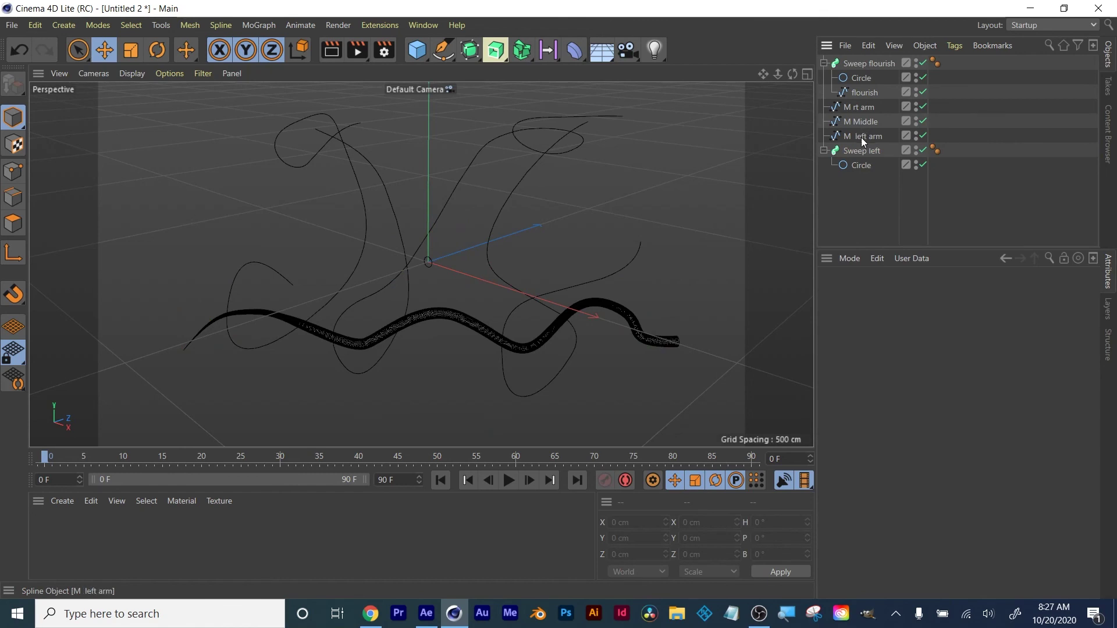
pyautogui.moveTo(864, 136)
pyautogui.mouseDown()
pyautogui.moveTo(863, 172)
pyautogui.moveTo(854, 156)
pyautogui.moveTo(863, 149)
pyautogui.mouseUp()
pyautogui.click(860, 137)
pyautogui.hotkey('ctrl', 'z')
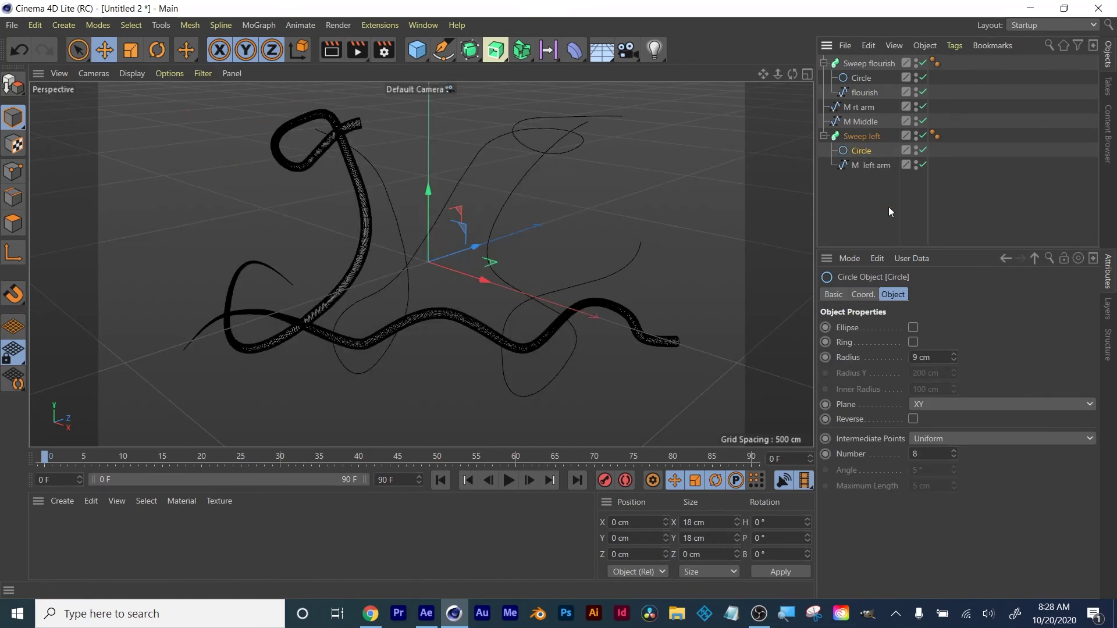
# Set the radius of Sweep left's circle to 14 cm and lower its Scale curve's end point to about 0.1.
pyautogui.moveTo(954, 360); pyautogui.dragTo(968, 360)
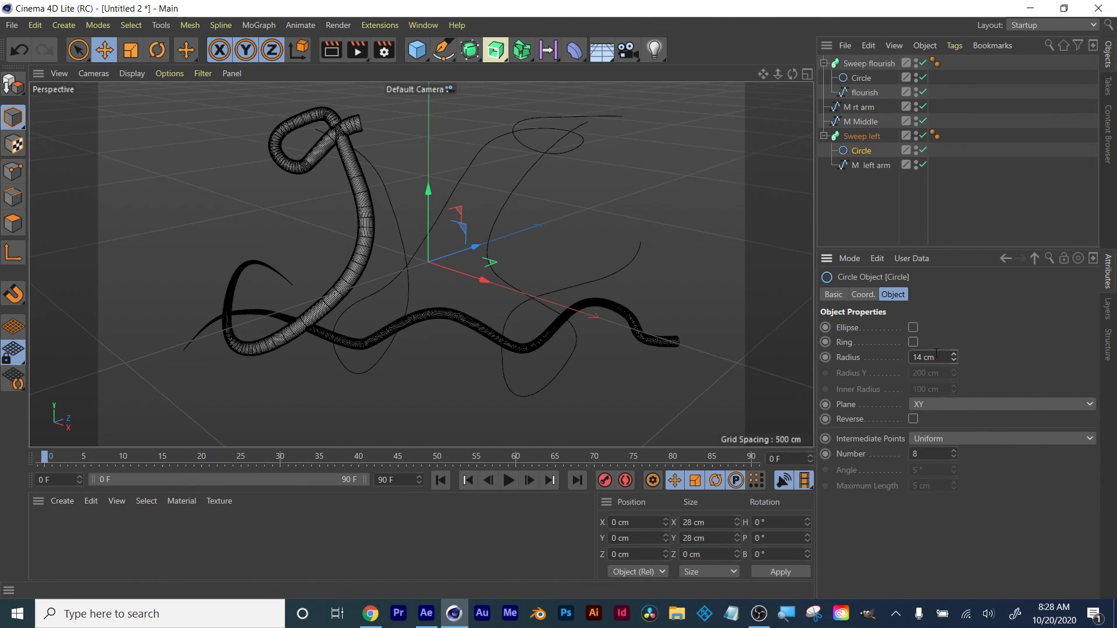
pyautogui.click(358, 127)
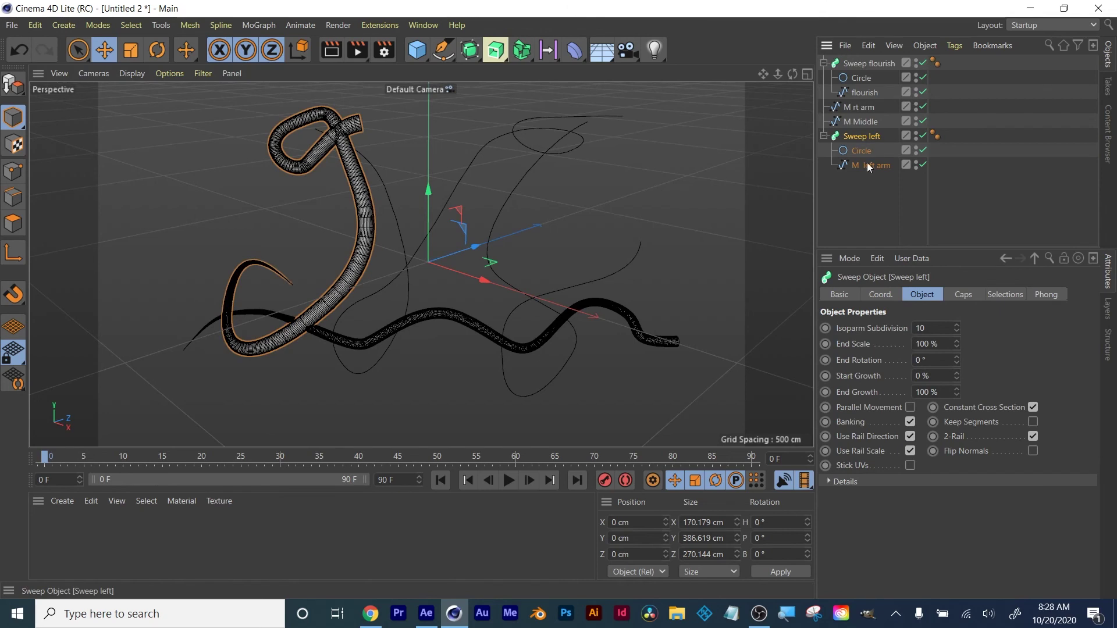
pyautogui.click(832, 482)
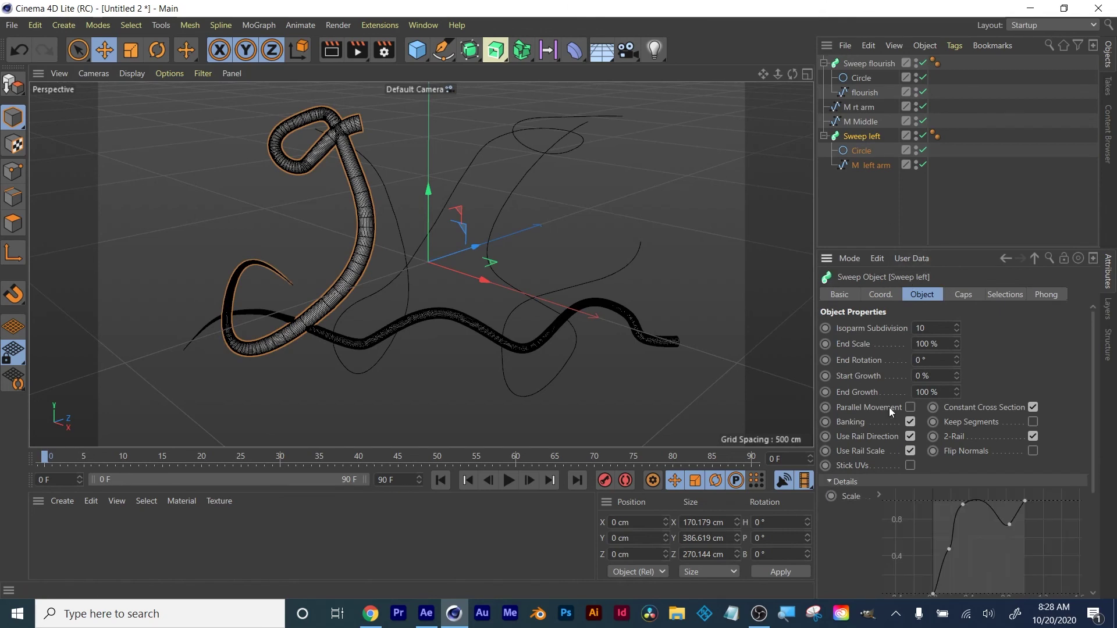
pyautogui.moveTo(968, 248); pyautogui.dragTo(968, 114)
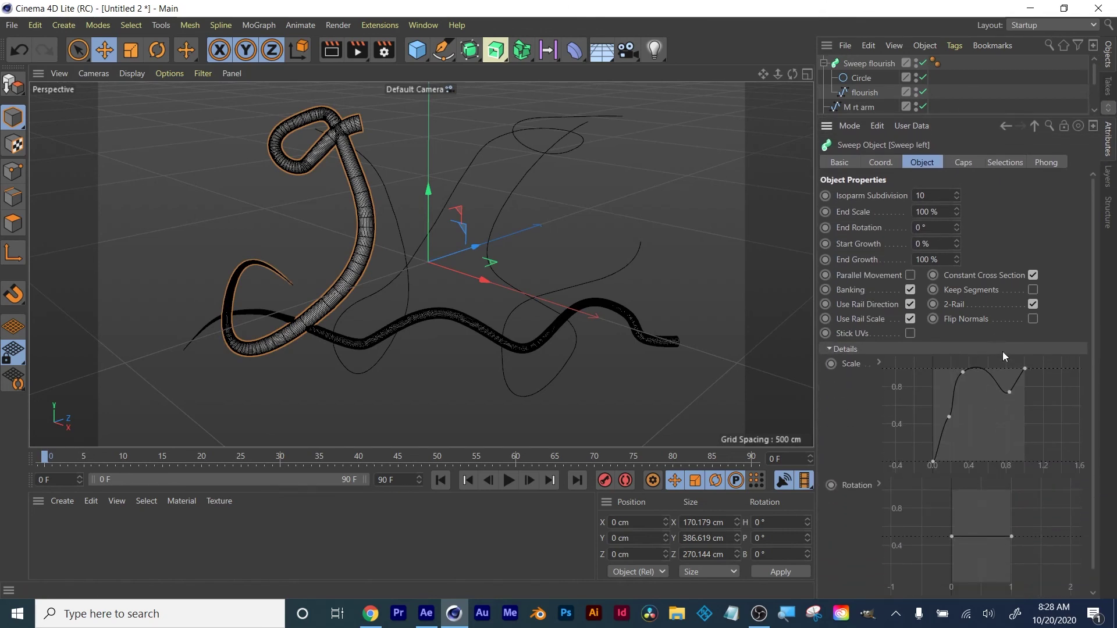
pyautogui.moveTo(1025, 370); pyautogui.dragTo(1023, 449)
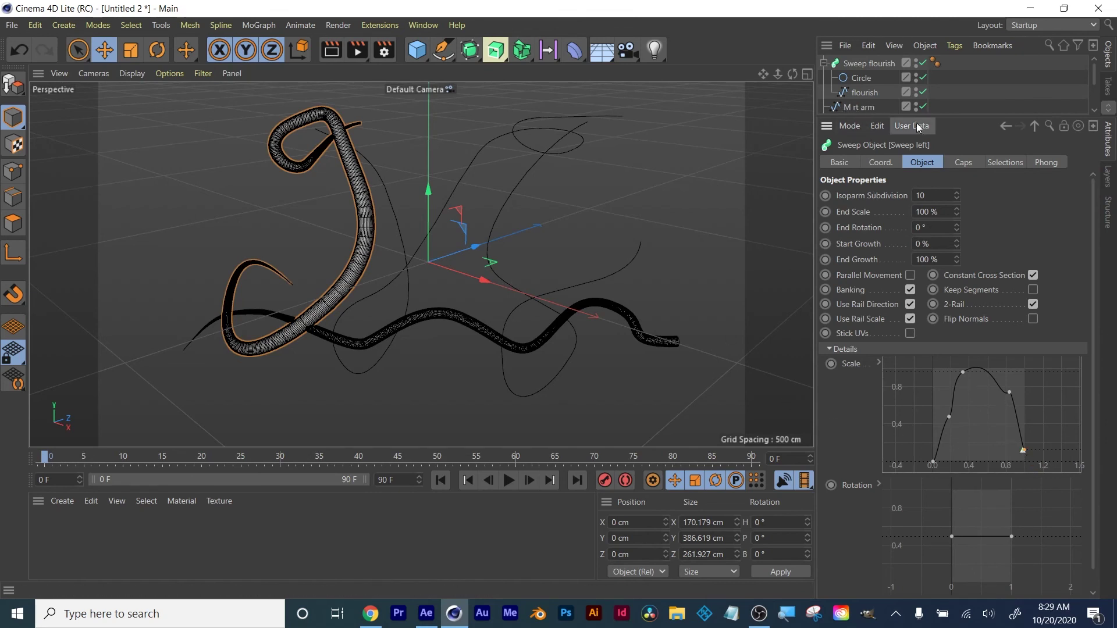
pyautogui.click(829, 348)
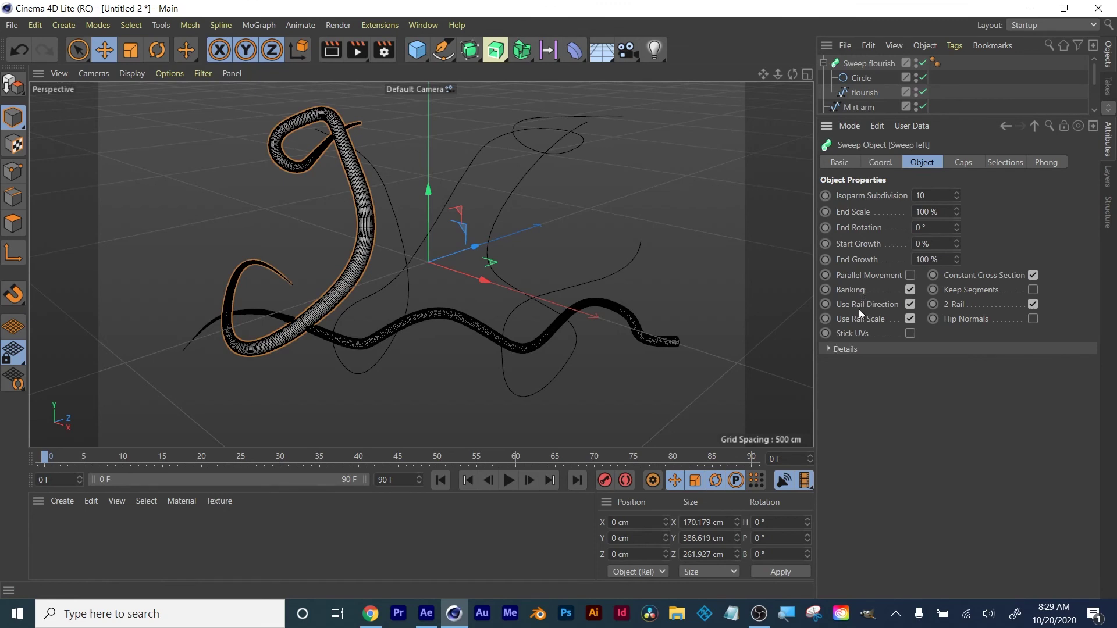
# Duplicate Sweep left with its children and name the copy Sweep mid.
pyautogui.moveTo(965, 116); pyautogui.dragTo(963, 320)
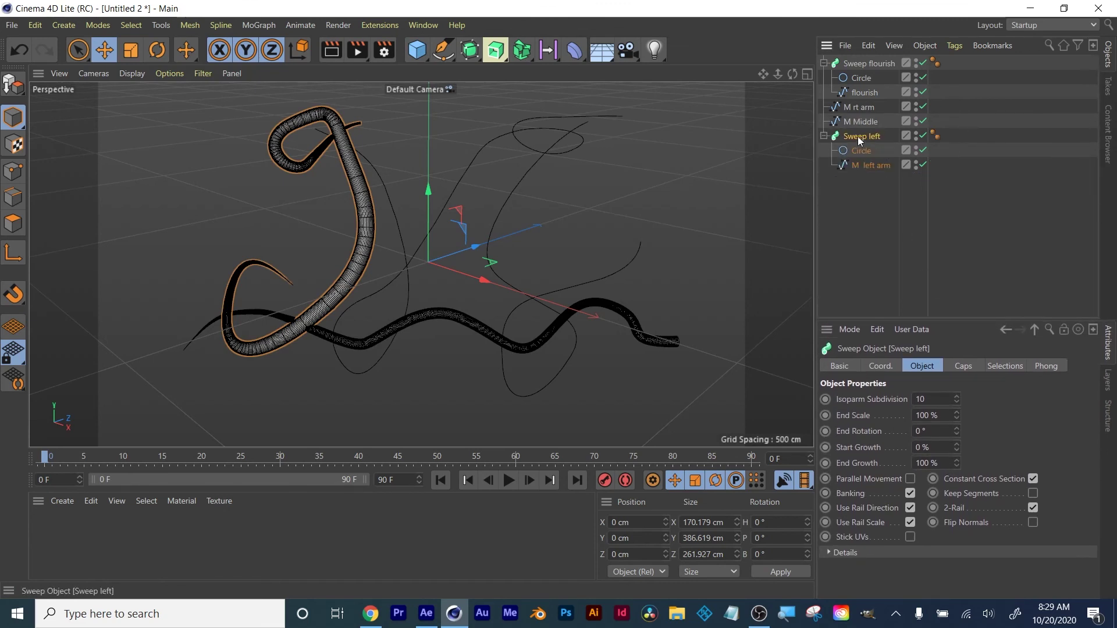
pyautogui.moveTo(858, 136); pyautogui.dragTo(853, 187)
pyautogui.doubleClick(875, 180)
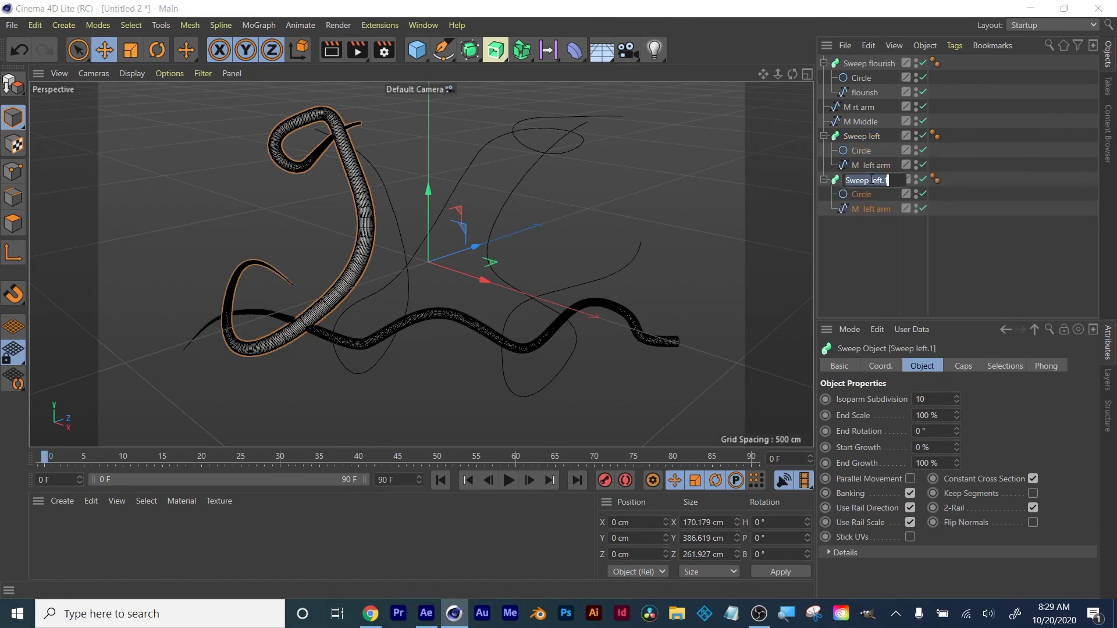
pyautogui.write('Sweep mid')
pyautogui.press('Return')
# Replace the M left arm spline inside Sweep mid with the M Middle spline.
pyautogui.click(871, 209)
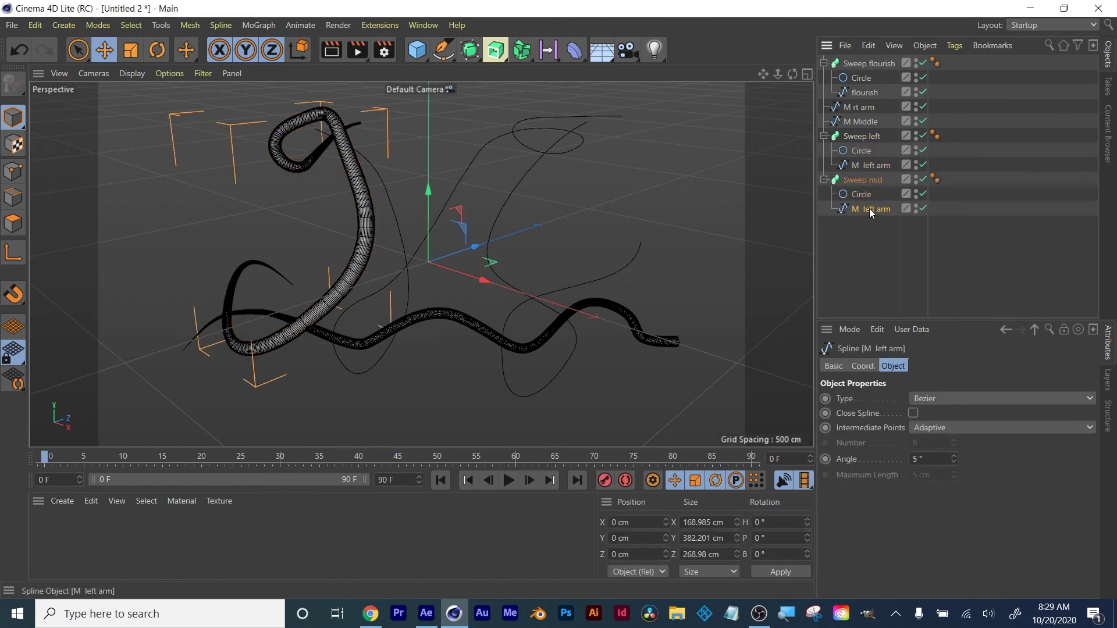
pyautogui.press('Delete')
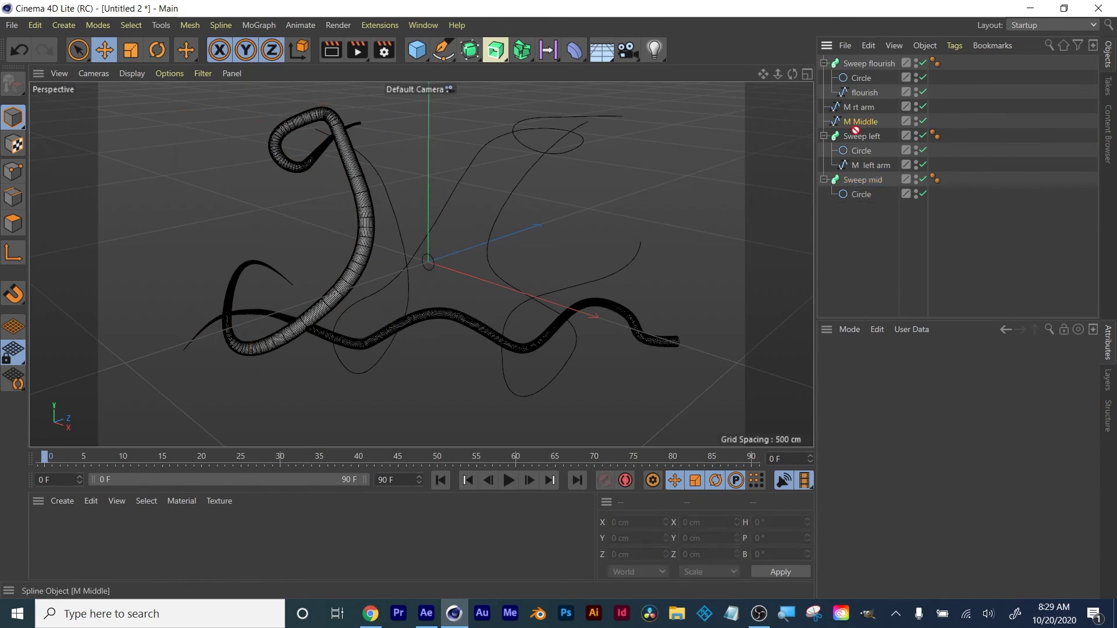
pyautogui.moveTo(856, 125); pyautogui.dragTo(858, 173)
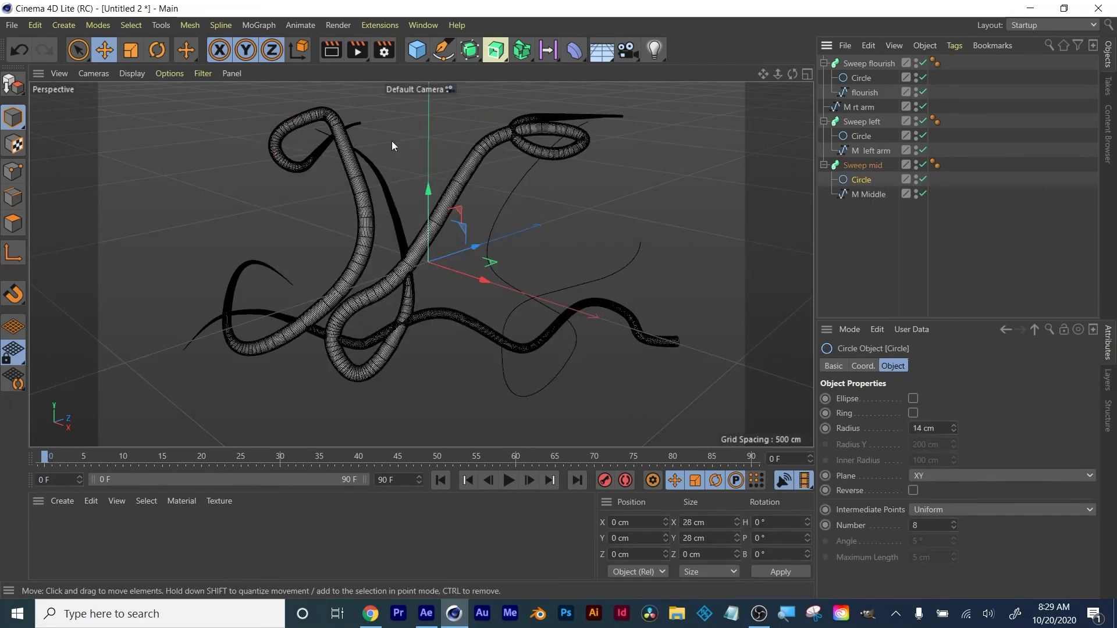
# Reshape Sweep mid's Scale curve, raising the two early inner points to about 0.65 and 1.0 and lowering the last two to about 0.6 and 0.1.
pyautogui.click(862, 165)
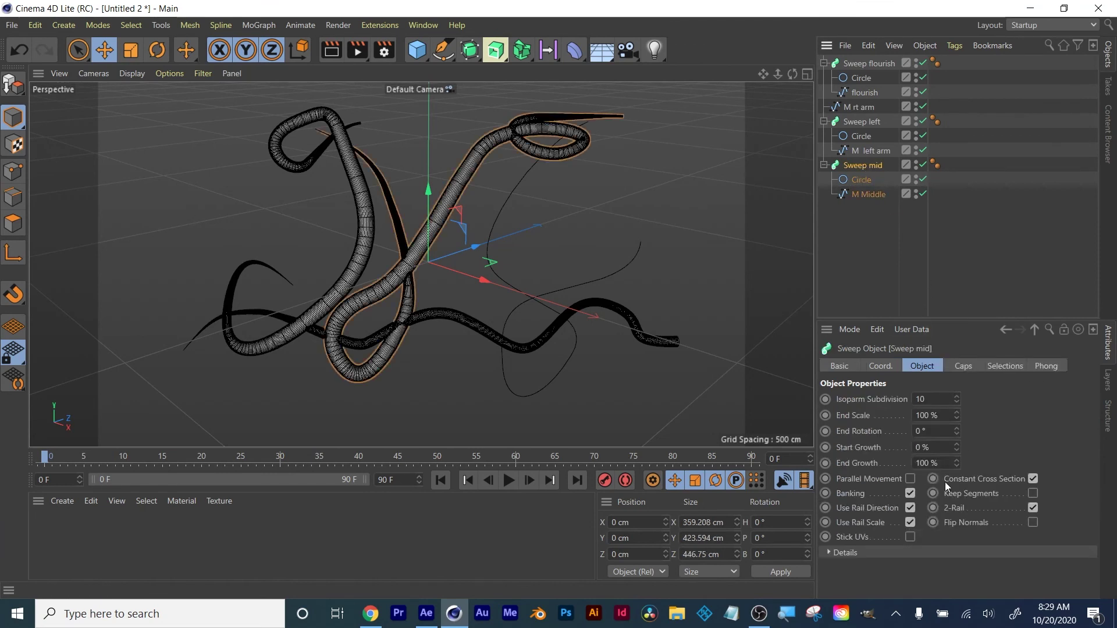
pyautogui.click(830, 553)
pyautogui.moveTo(949, 404); pyautogui.dragTo(966, 356)
pyautogui.moveTo(1009, 380)
pyautogui.mouseDown()
pyautogui.moveTo(1002, 397)
pyautogui.moveTo(999, 369)
pyautogui.mouseUp()
pyautogui.moveTo(1024, 436); pyautogui.dragTo(1023, 442)
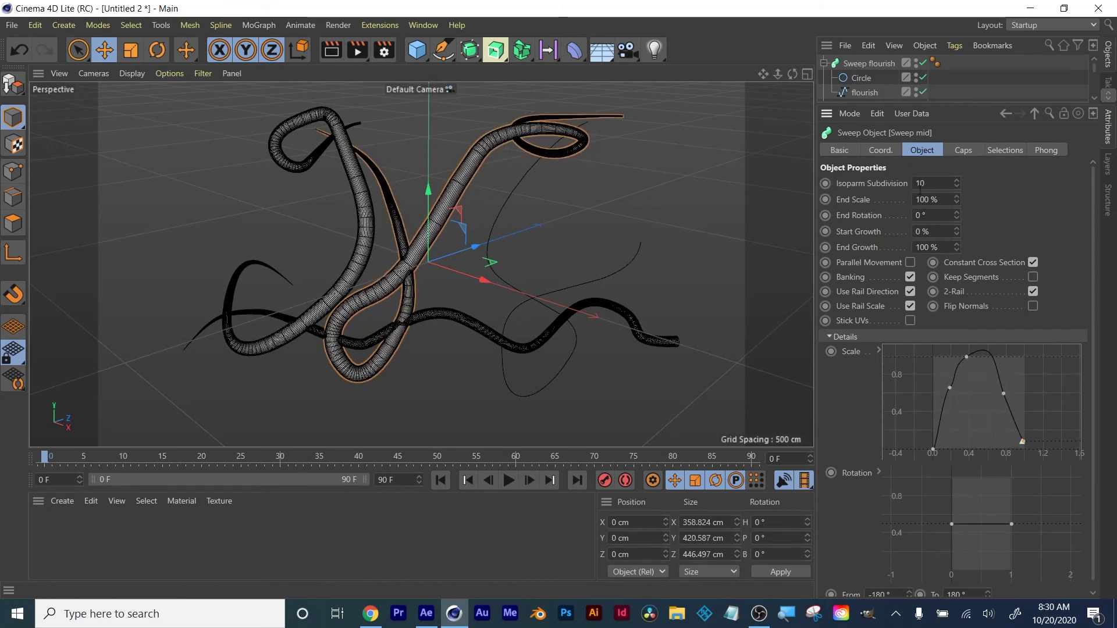
pyautogui.click(831, 339)
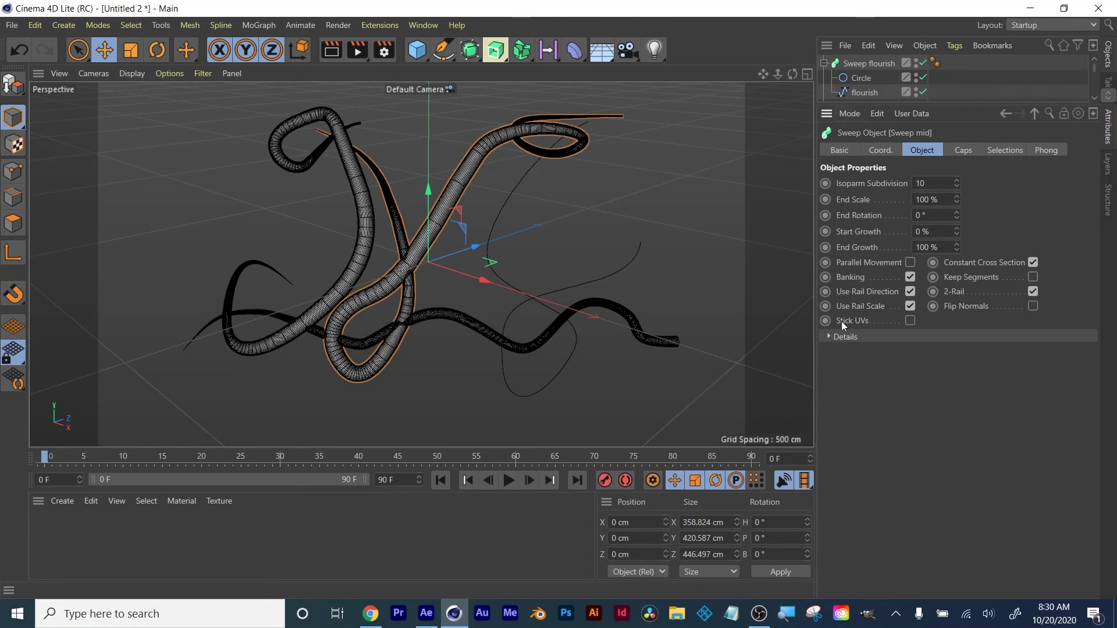
# Duplicate Sweep left below Sweep mid and name the copy Sweep rt.
pyautogui.moveTo(913, 104); pyautogui.dragTo(940, 273)
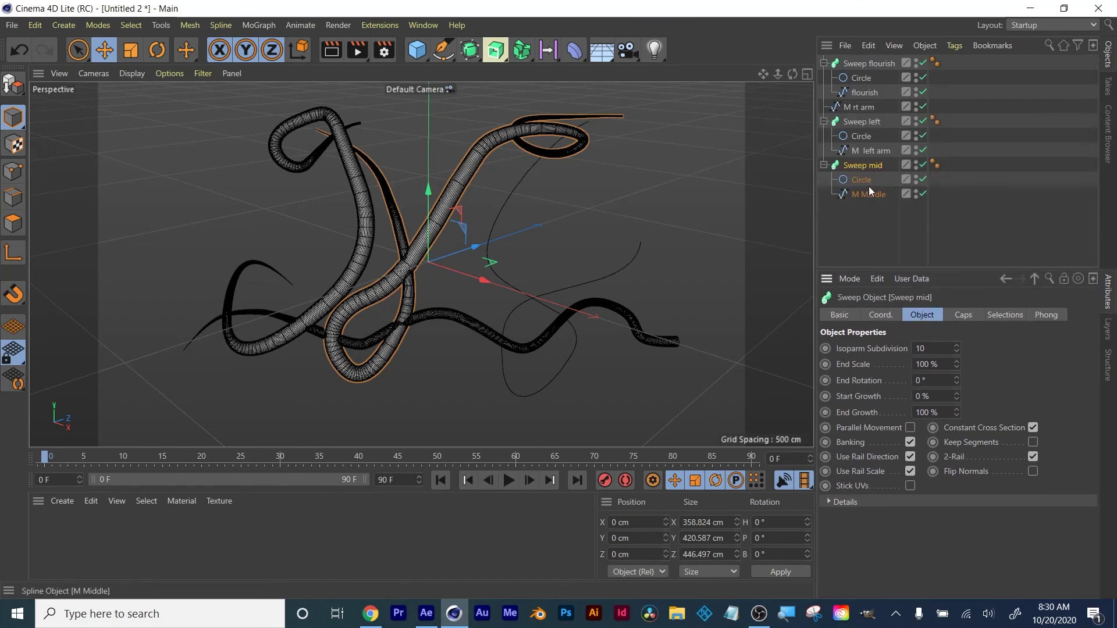
pyautogui.click(863, 122)
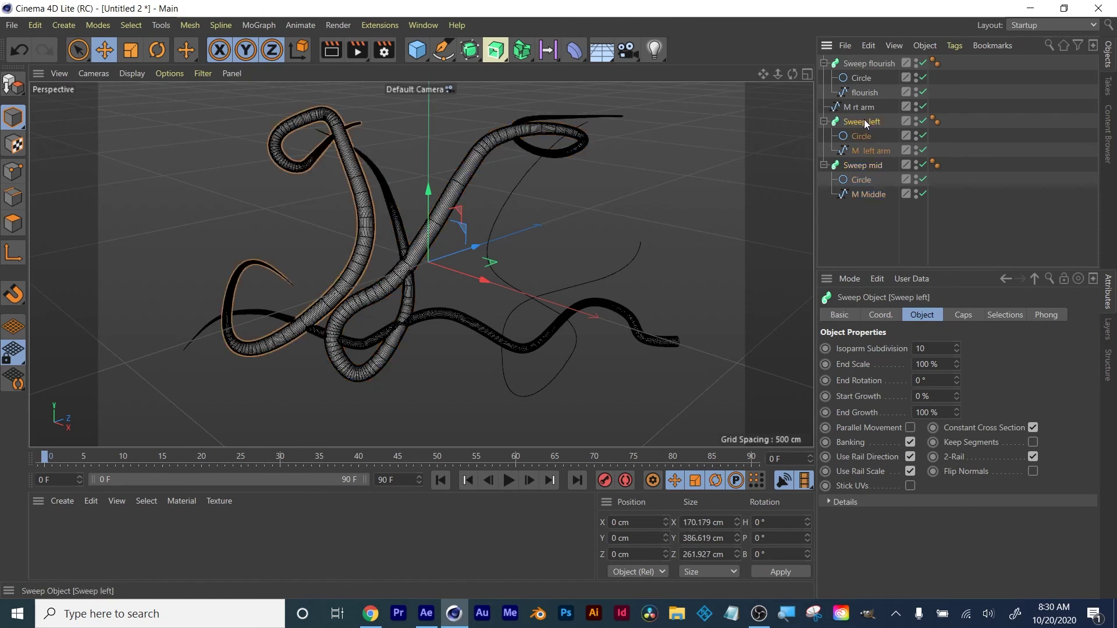
pyautogui.moveTo(865, 123); pyautogui.dragTo(867, 172)
pyautogui.keyDown('ctrl'); pyautogui.moveTo(868, 222); pyautogui.dragTo(869, 224); pyautogui.keyUp('ctrl')
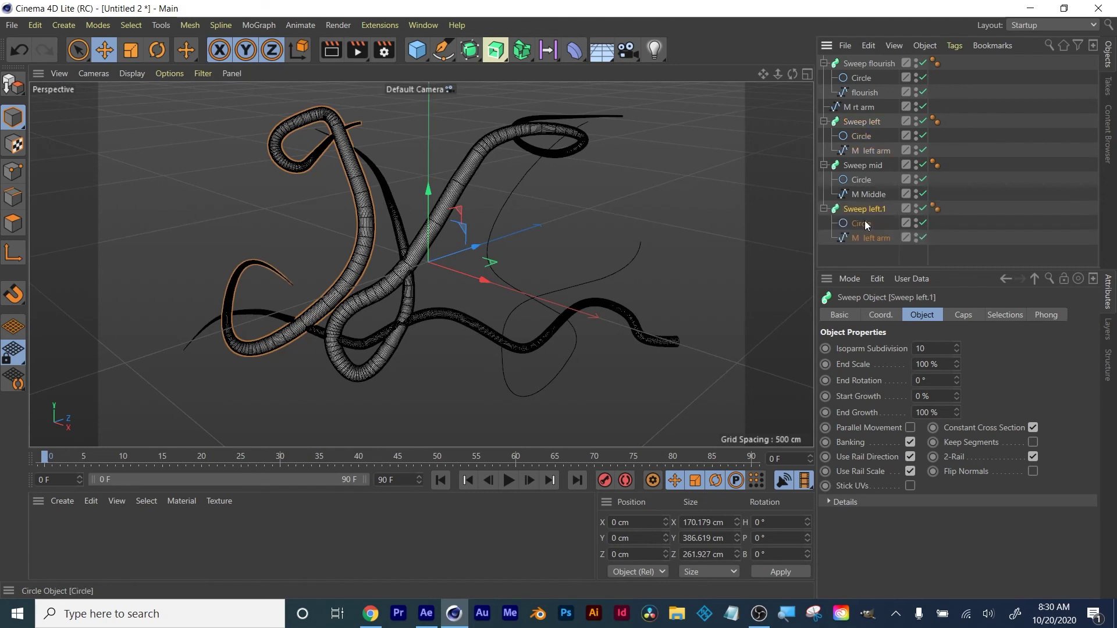
pyautogui.doubleClick(874, 213)
pyautogui.write('Sweep rt')
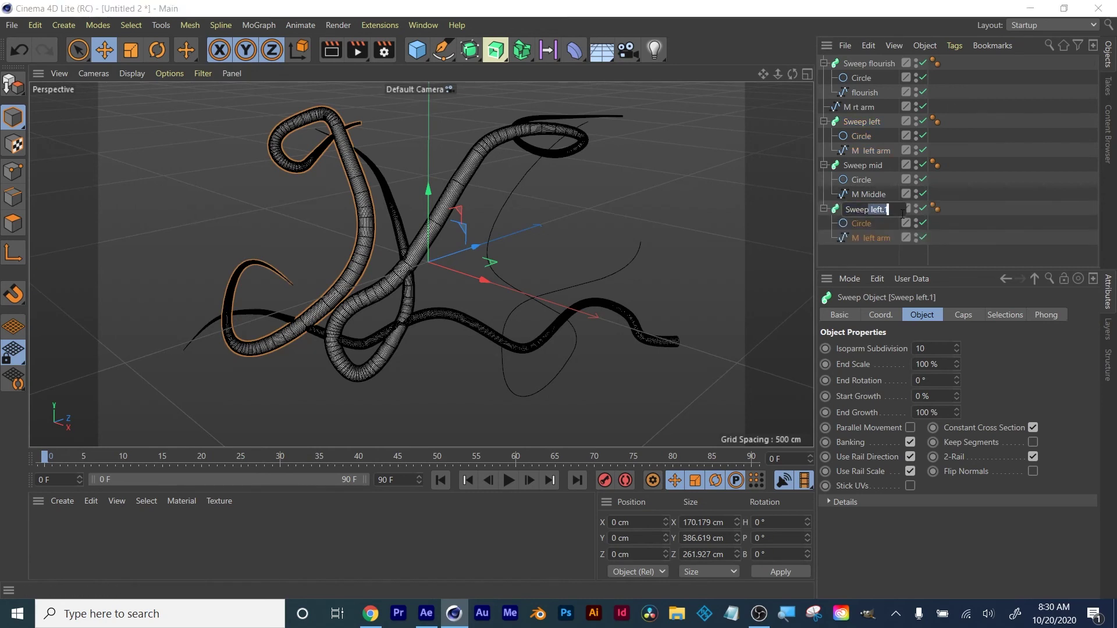
pyautogui.press('Return')
# Replace the M left arm spline inside Sweep rt with the M rt arm spline.
pyautogui.click(875, 238)
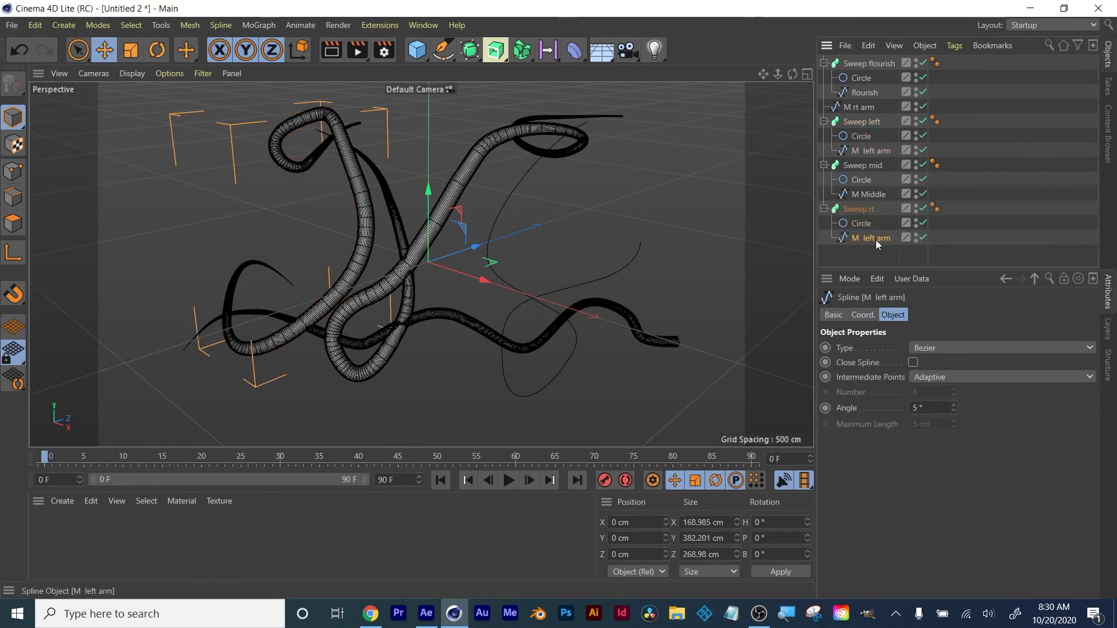
pyautogui.press('Delete')
pyautogui.moveTo(864, 107); pyautogui.dragTo(867, 230)
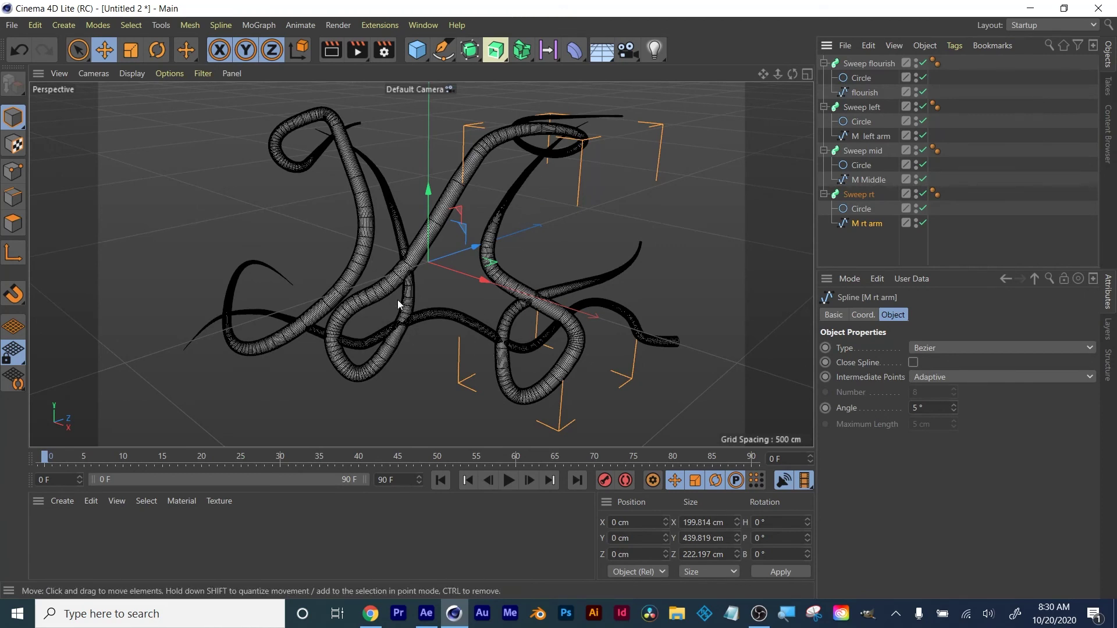
# Examine the overlap at the lower loop of the right arm tube and switch the M rt arm spline to point editing.
pyautogui.click(329, 416)
pyautogui.click(259, 346)
pyautogui.scroll(2, 259, 347)
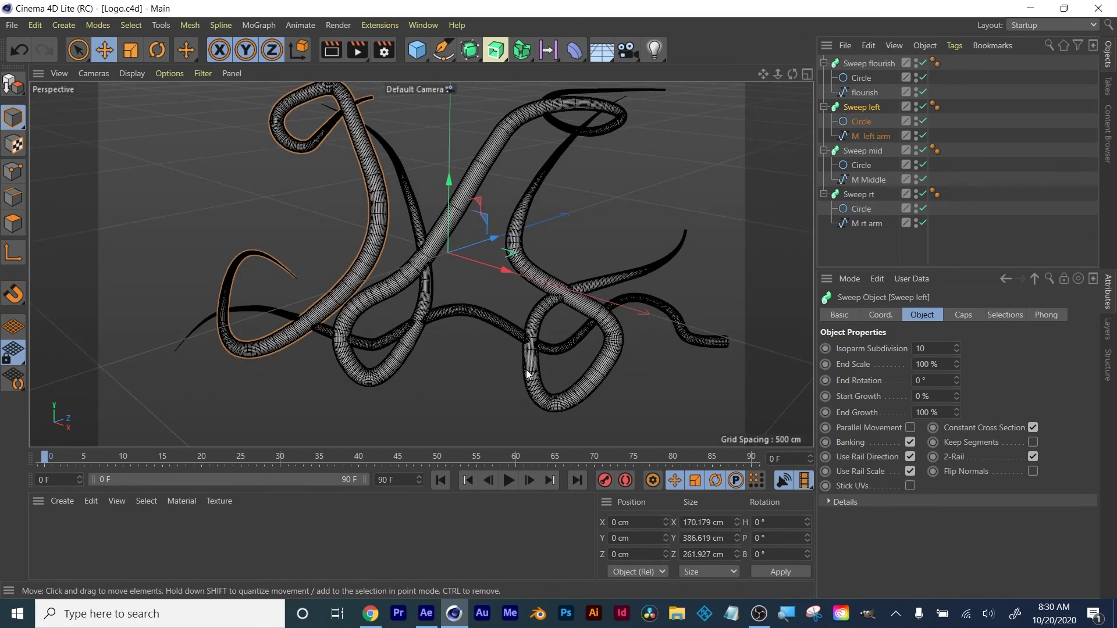
pyautogui.scroll(10, 540, 359)
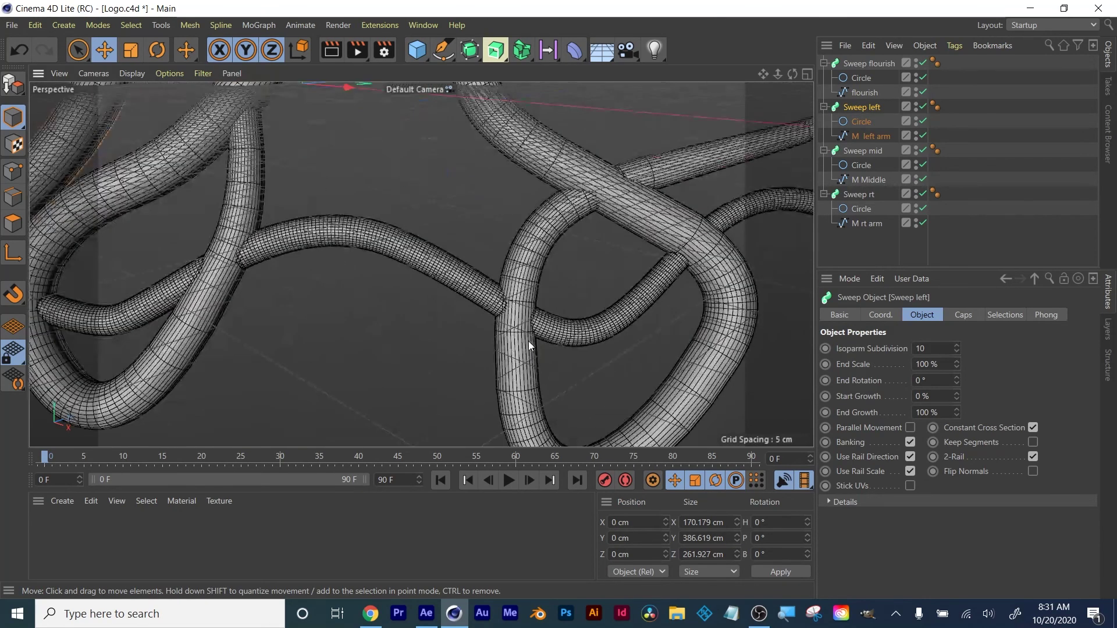
pyautogui.click(514, 343)
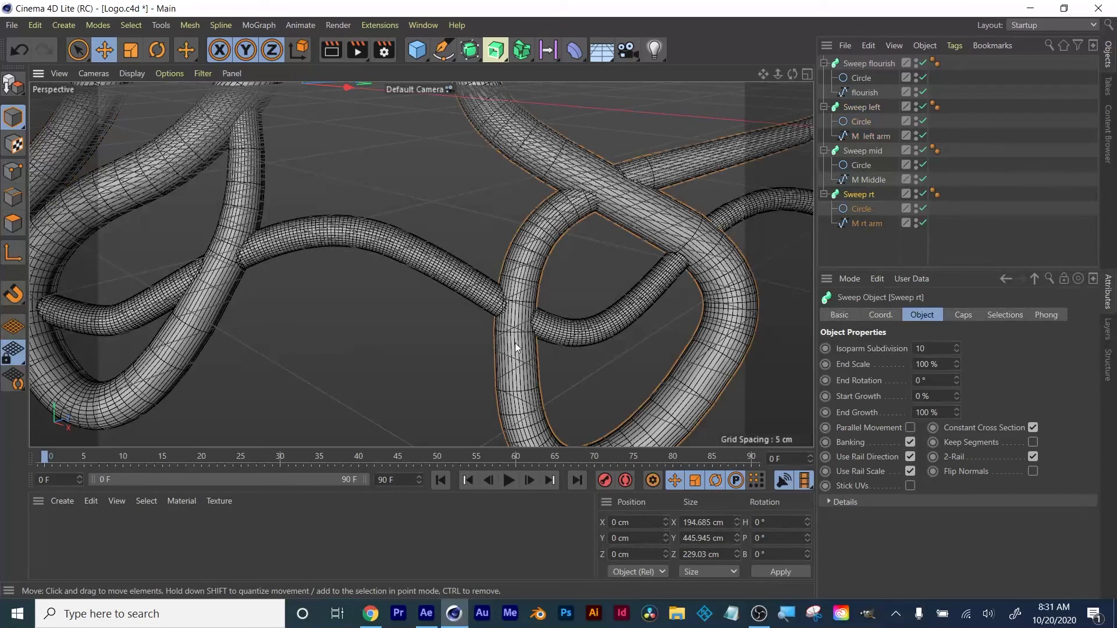
pyautogui.click(860, 223)
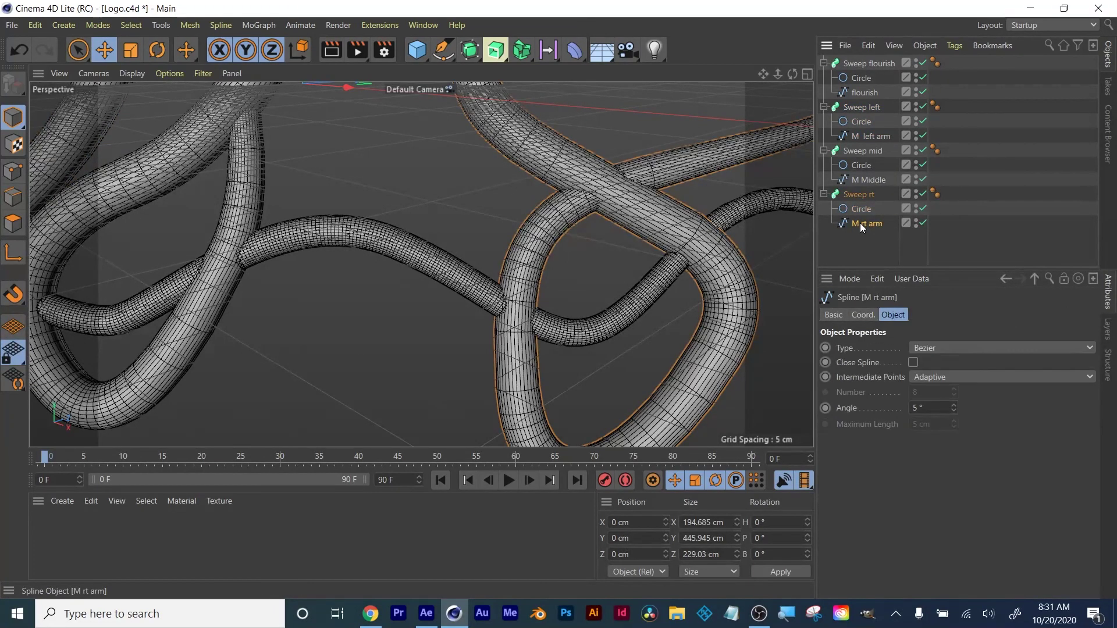
pyautogui.click(12, 172)
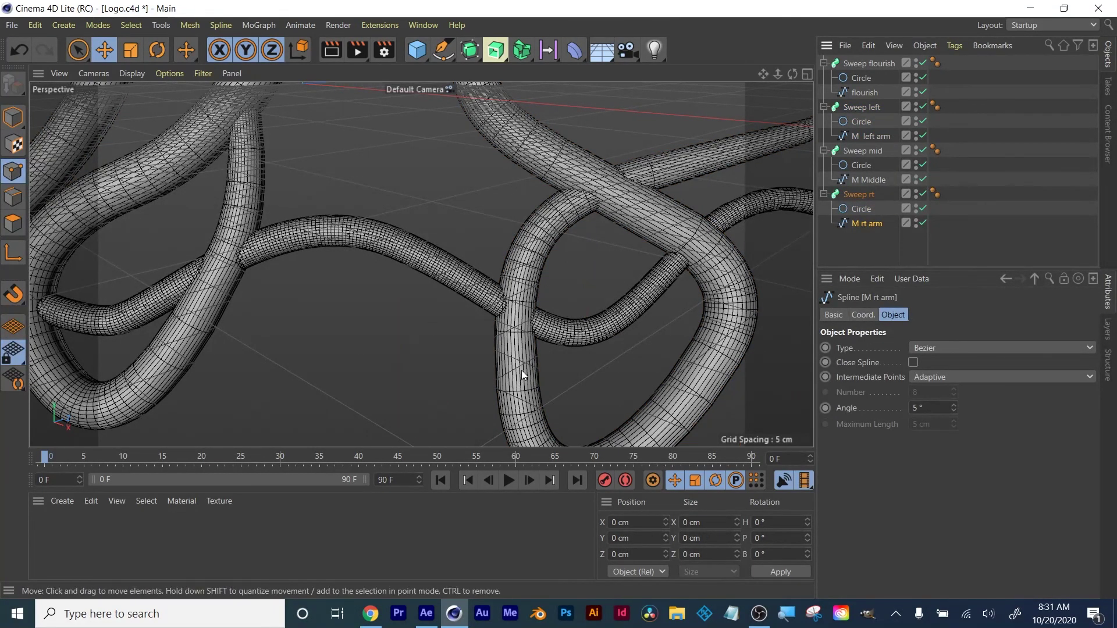
# Move the M left arm's outer curl point to Z about -292 cm and its lower crossing point to about X -122, Y -94, Z -100 cm.
pyautogui.scroll(-3, 522, 371)
pyautogui.click(126, 242)
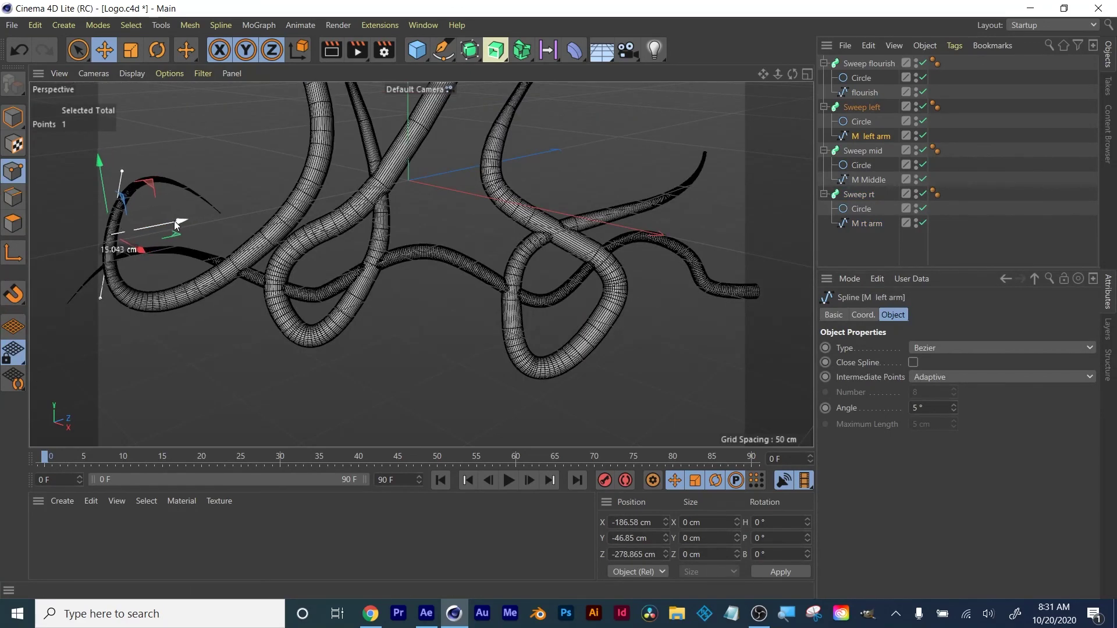
pyautogui.moveTo(175, 224); pyautogui.dragTo(169, 221)
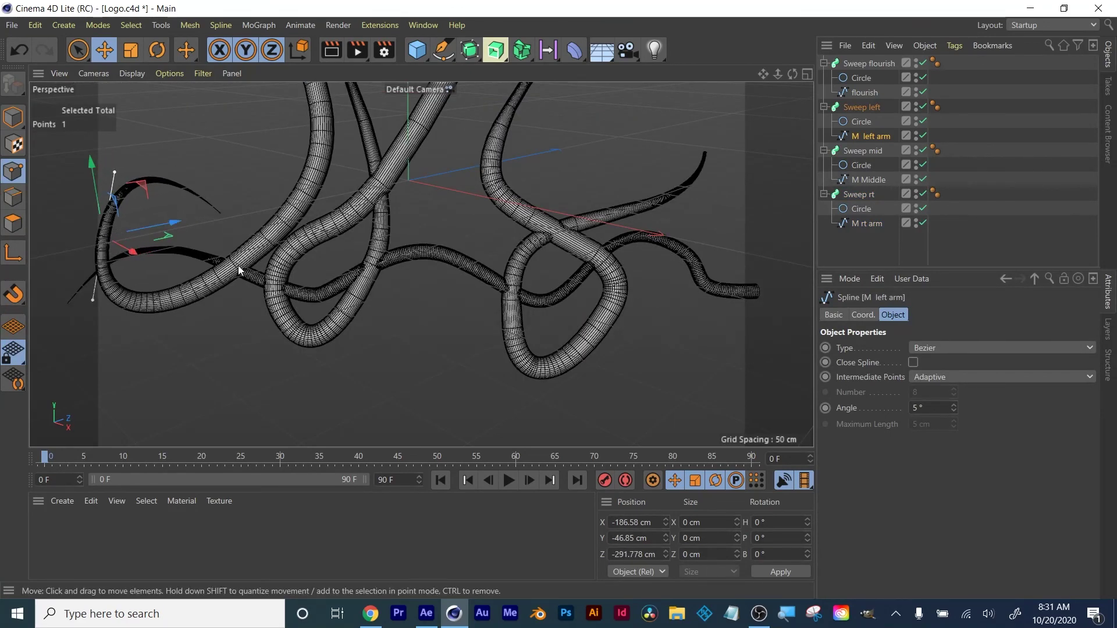
pyautogui.click(291, 248)
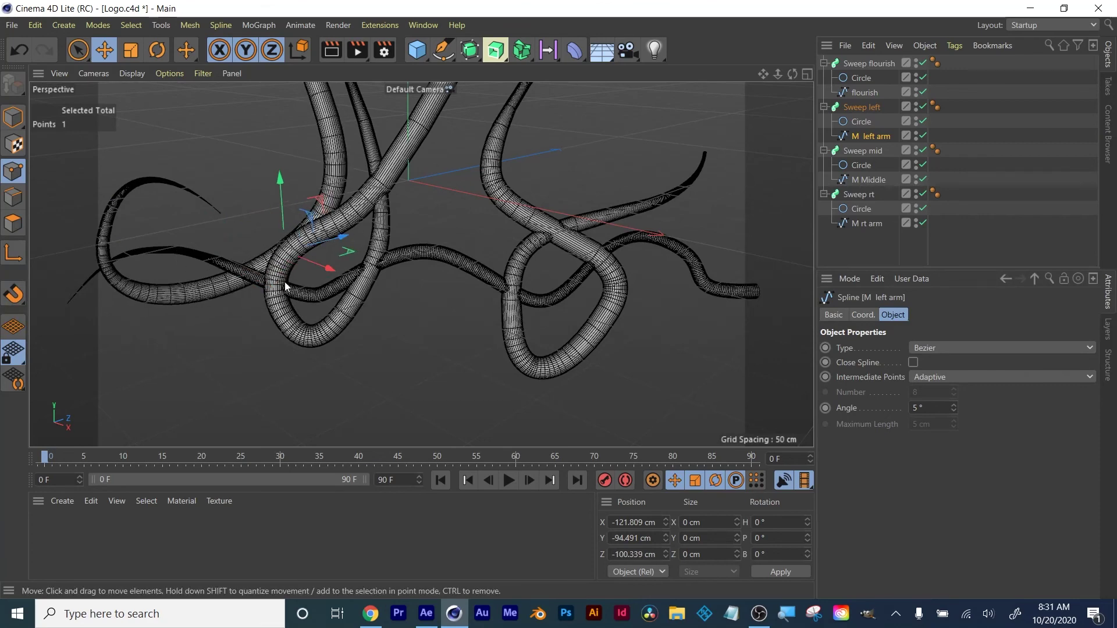
pyautogui.click(372, 271)
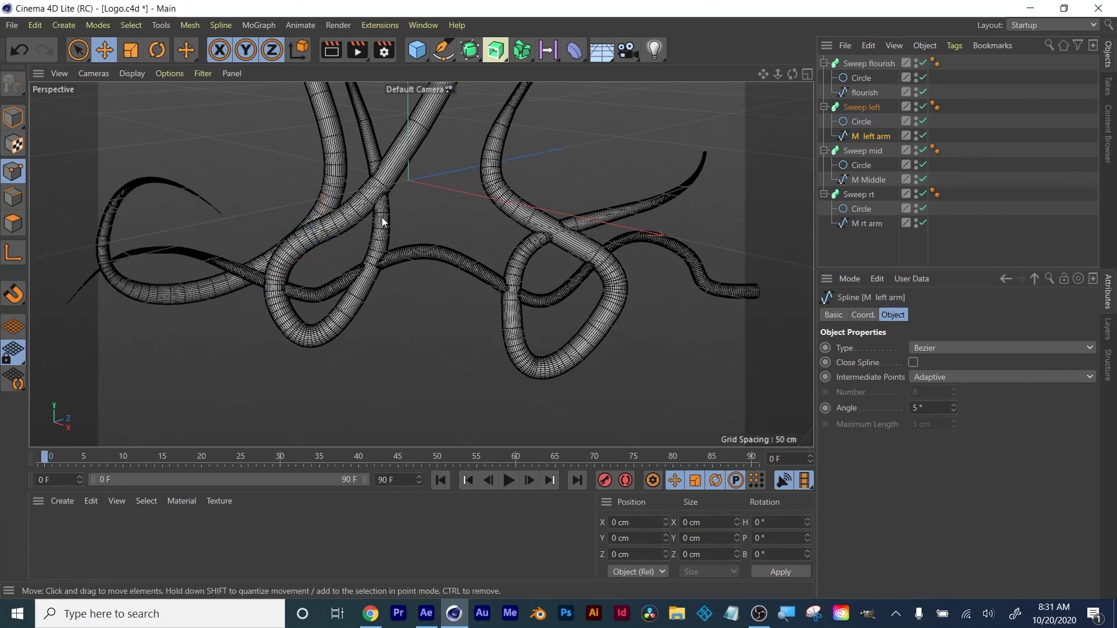
# Inspect the upper end points of the M left arm and M Middle splines from the front and from behind.
pyautogui.keyDown('alt'); pyautogui.moveTo(407, 250); pyautogui.dragTo(475, 324, button='middle'); pyautogui.keyUp('alt')
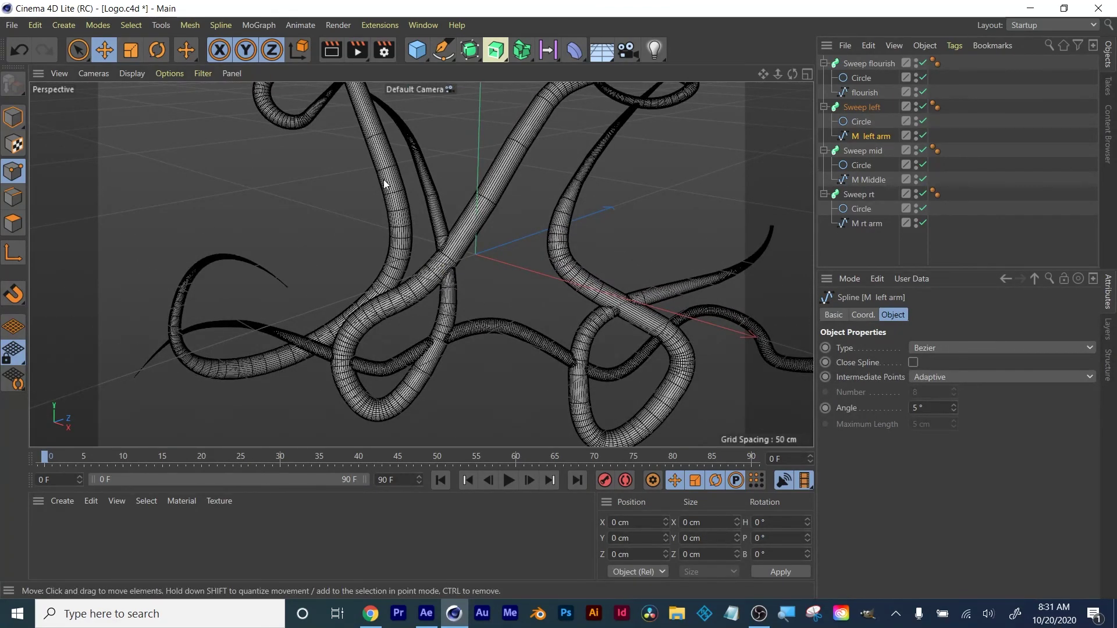
pyautogui.keyDown('alt'); pyautogui.moveTo(381, 170); pyautogui.dragTo(429, 270, button='middle'); pyautogui.keyUp('alt')
pyautogui.click(471, 142)
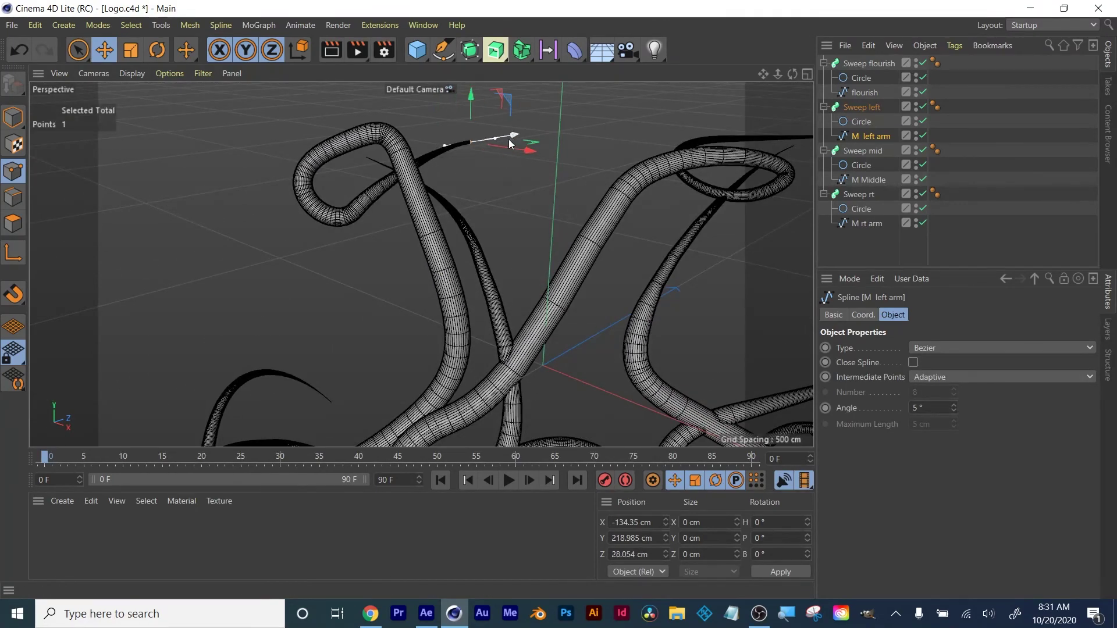
pyautogui.click(868, 179)
pyautogui.keyDown('alt'); pyautogui.moveTo(349, 204); pyautogui.dragTo(494, 236); pyautogui.keyUp('alt')
pyautogui.click(363, 155)
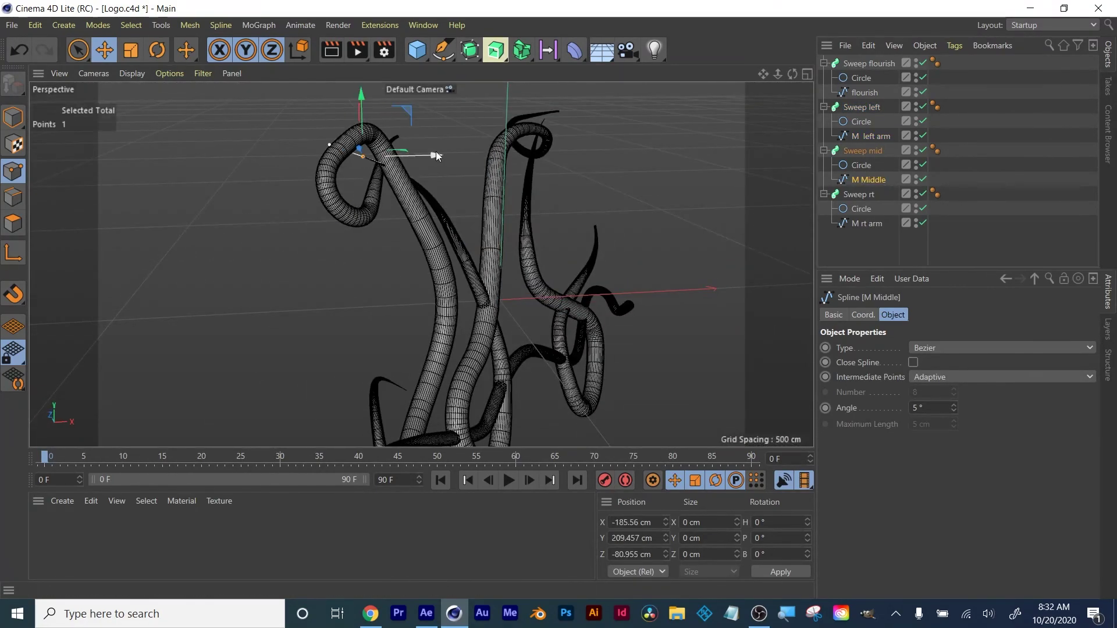
pyautogui.keyDown('alt'); pyautogui.moveTo(435, 151); pyautogui.dragTo(575, 194); pyautogui.keyUp('alt')
pyautogui.click(575, 195)
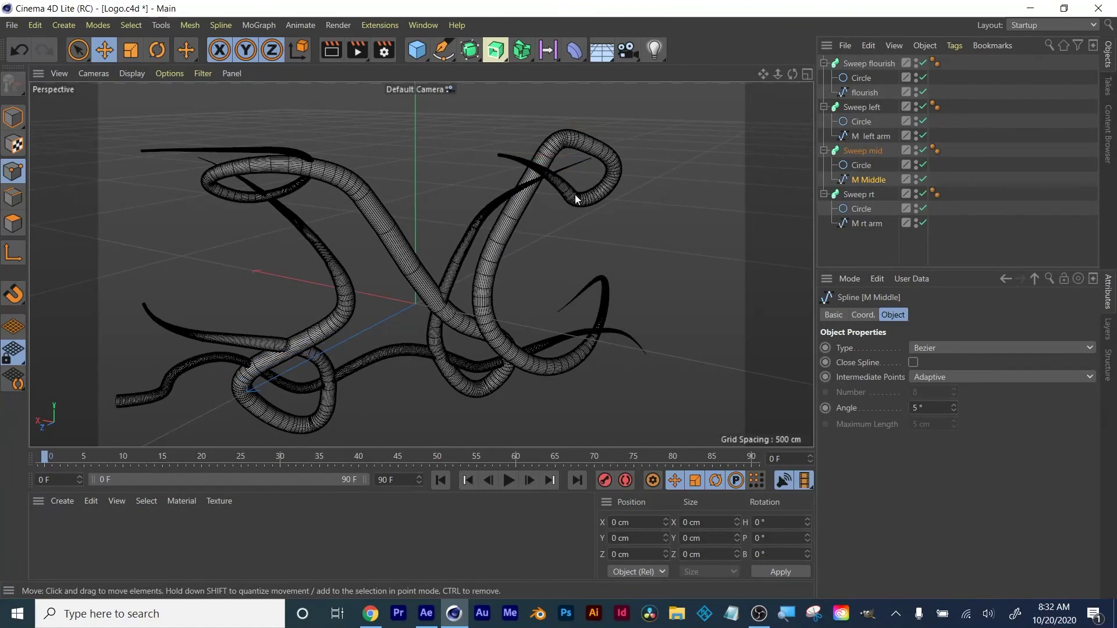
# Move the end point of the M left arm's upper tail to about X -193, Y 219, Z 114 cm.
pyautogui.click(864, 135)
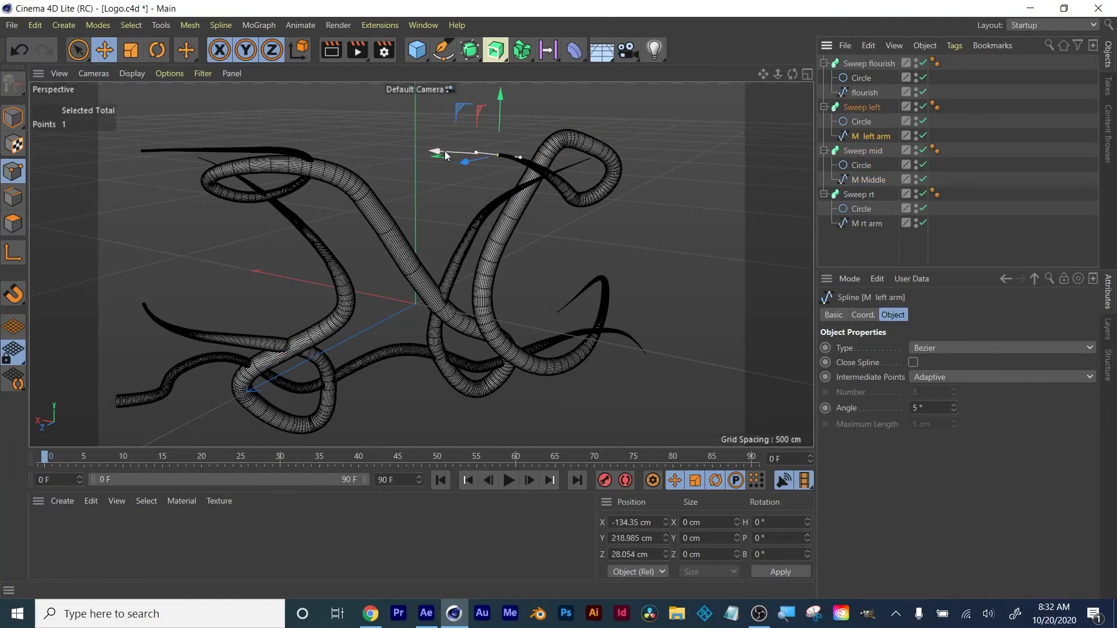
pyautogui.moveTo(469, 162); pyautogui.dragTo(560, 253)
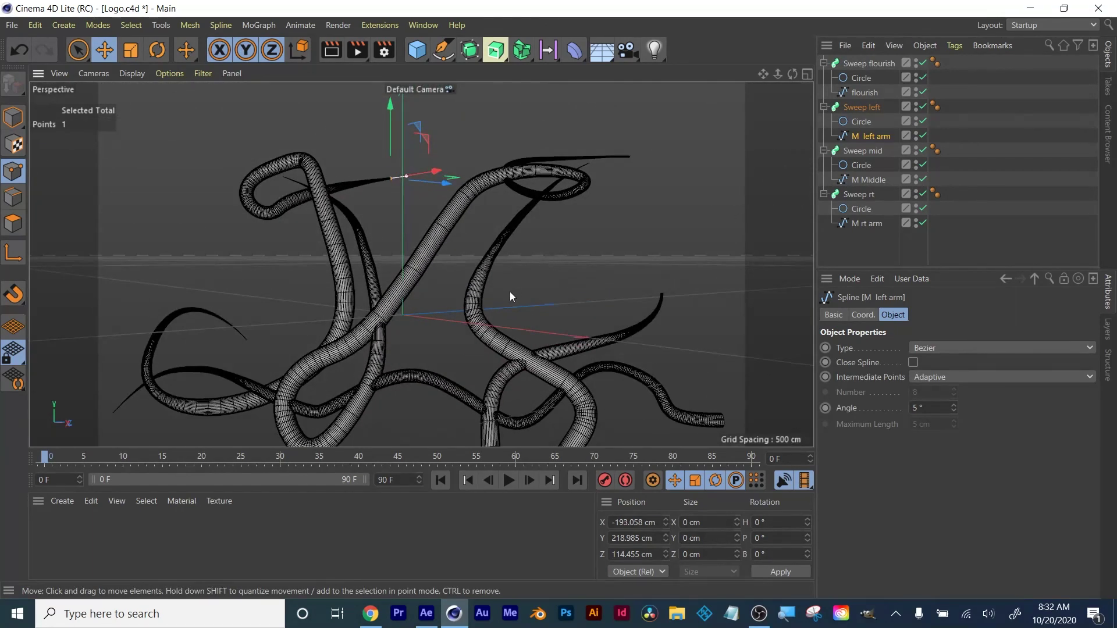
pyautogui.keyDown('alt'); pyautogui.moveTo(509, 292); pyautogui.dragTo(595, 245); pyautogui.keyUp('alt')
# Move the M Middle point where its lower loop meets the flourish to about X -7, Y -94, Z -6 cm.
pyautogui.click(469, 350)
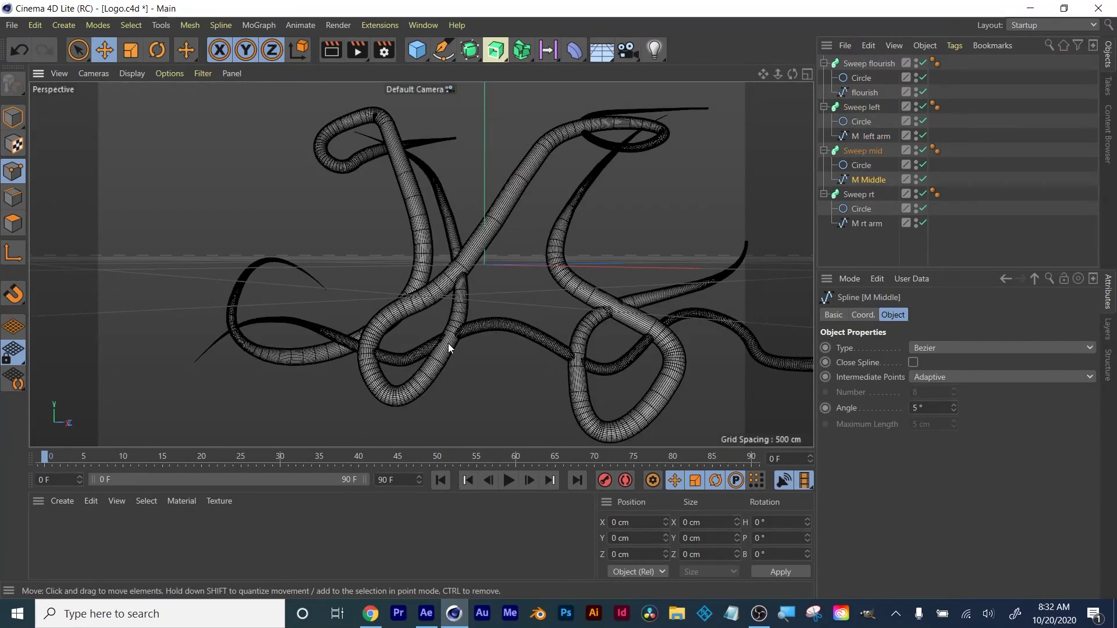
pyautogui.click(442, 346)
pyautogui.moveTo(504, 334); pyautogui.dragTo(517, 311)
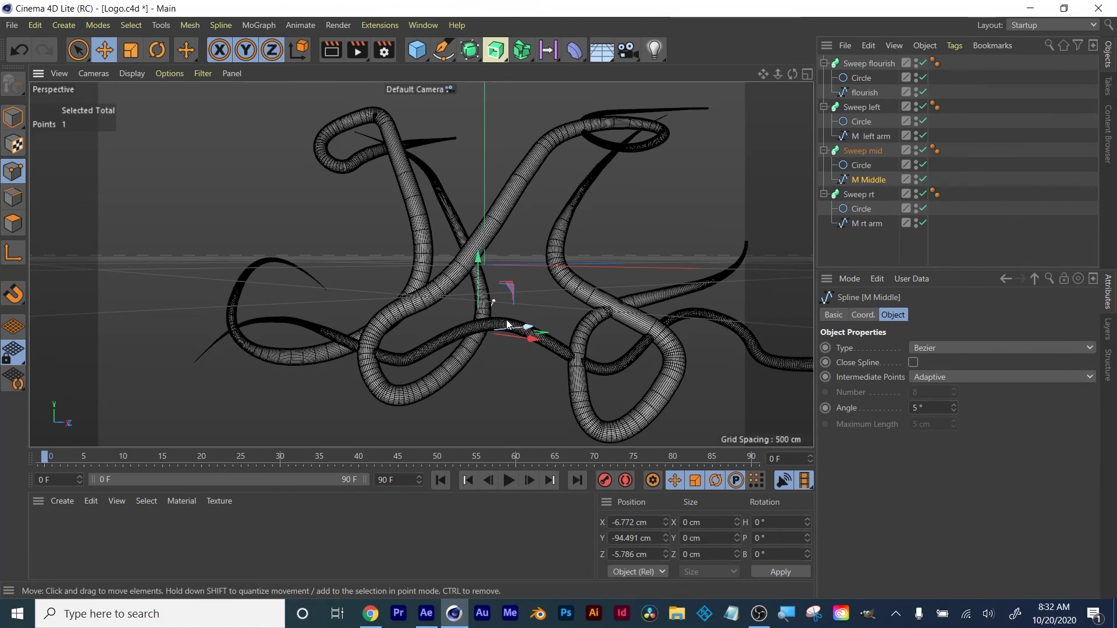
pyautogui.click(507, 266)
# Position the flourish point beside the M Middle loop at about X -42, Y -128, Z -31 cm.
pyautogui.keyDown('alt'); pyautogui.moveTo(508, 265); pyautogui.dragTo(442, 211); pyautogui.keyUp('alt')
pyautogui.click(425, 347)
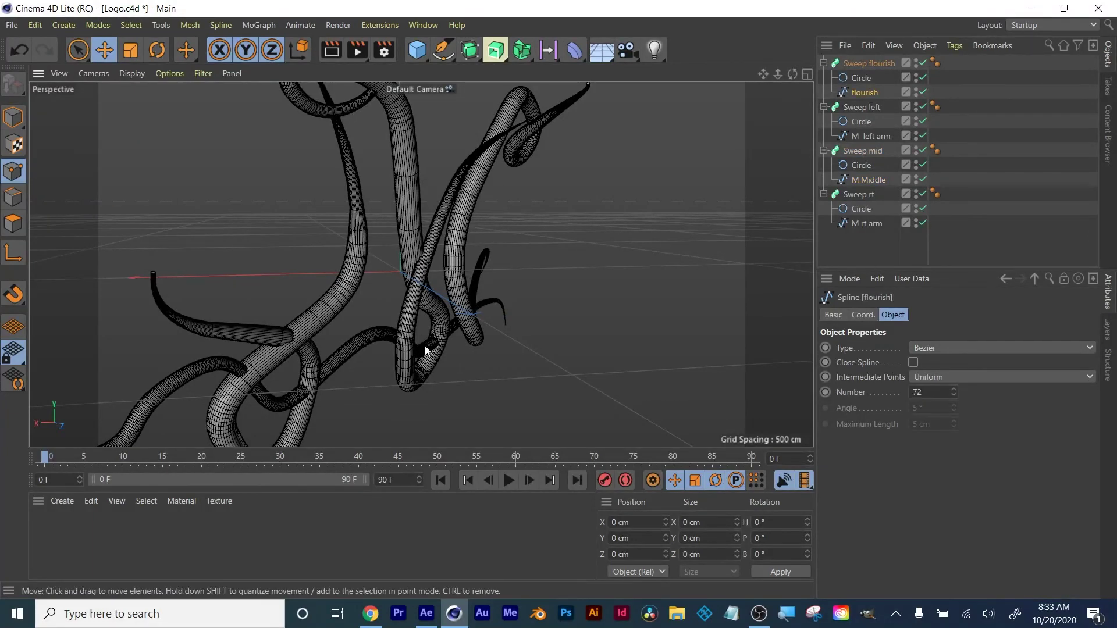
pyautogui.click(415, 363)
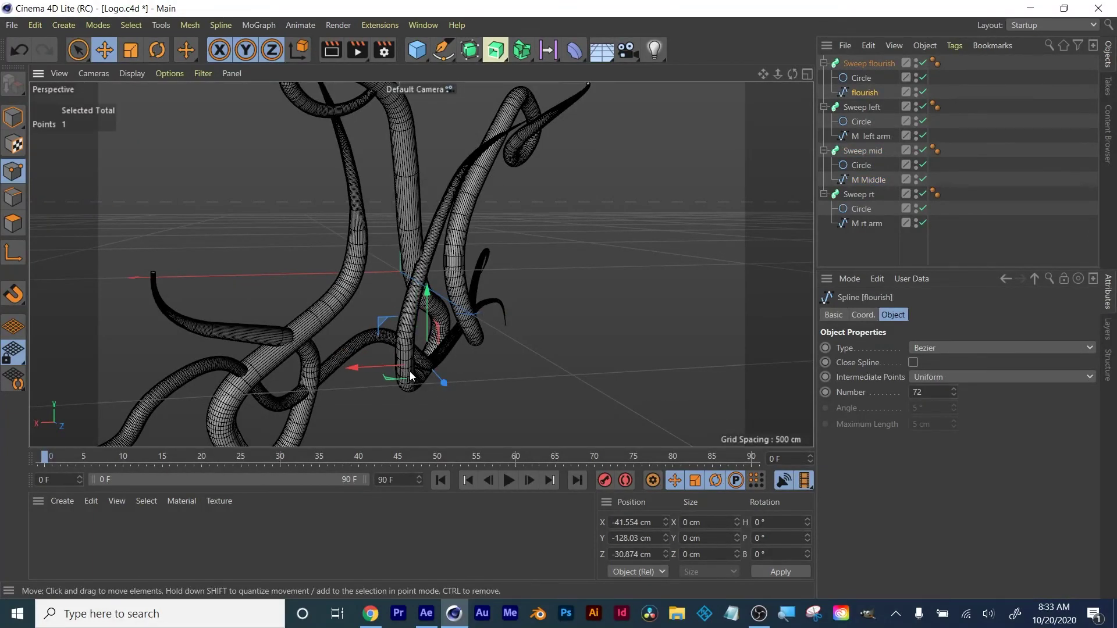
pyautogui.press('s')
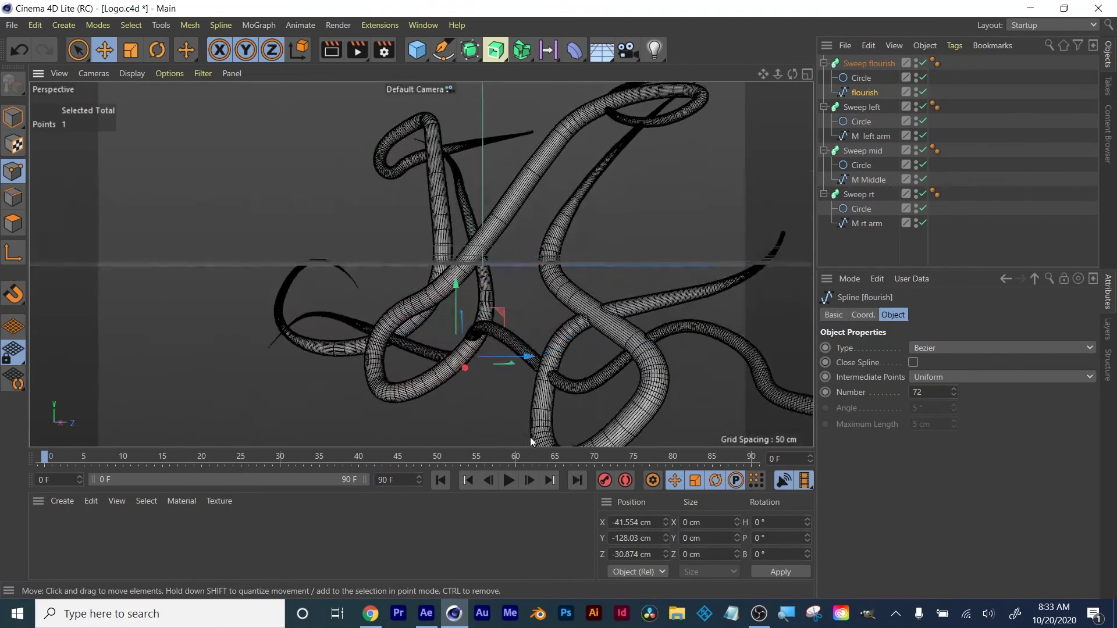
pyautogui.click(582, 388)
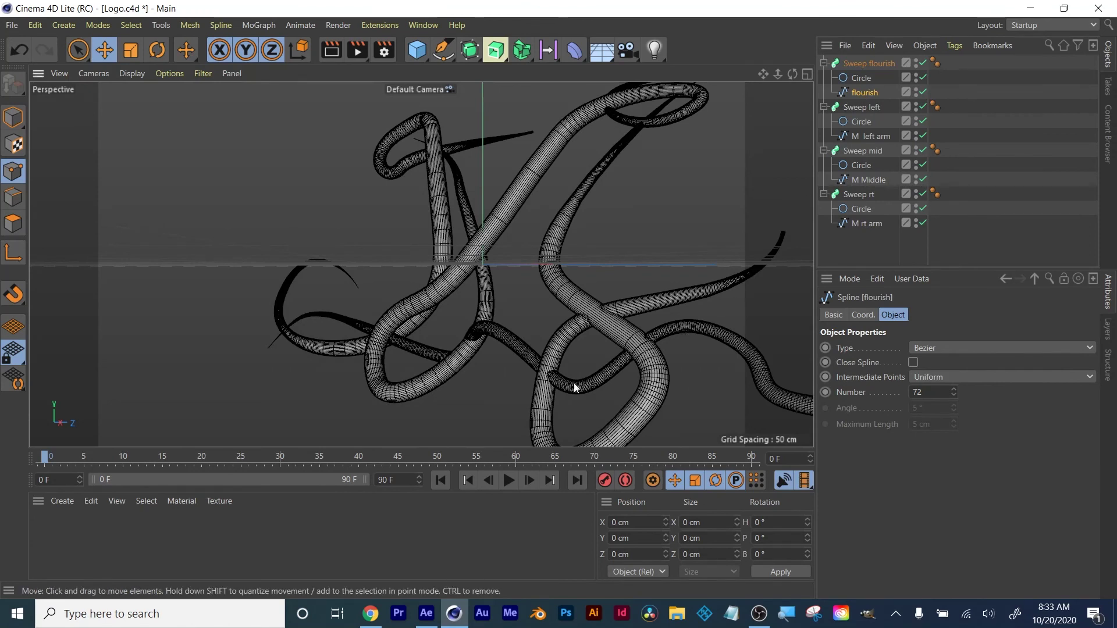
# Widen the M rt arm's lower loop by moving its inner side point to about X 129, Y -166, Z 16 cm.
pyautogui.click(869, 180)
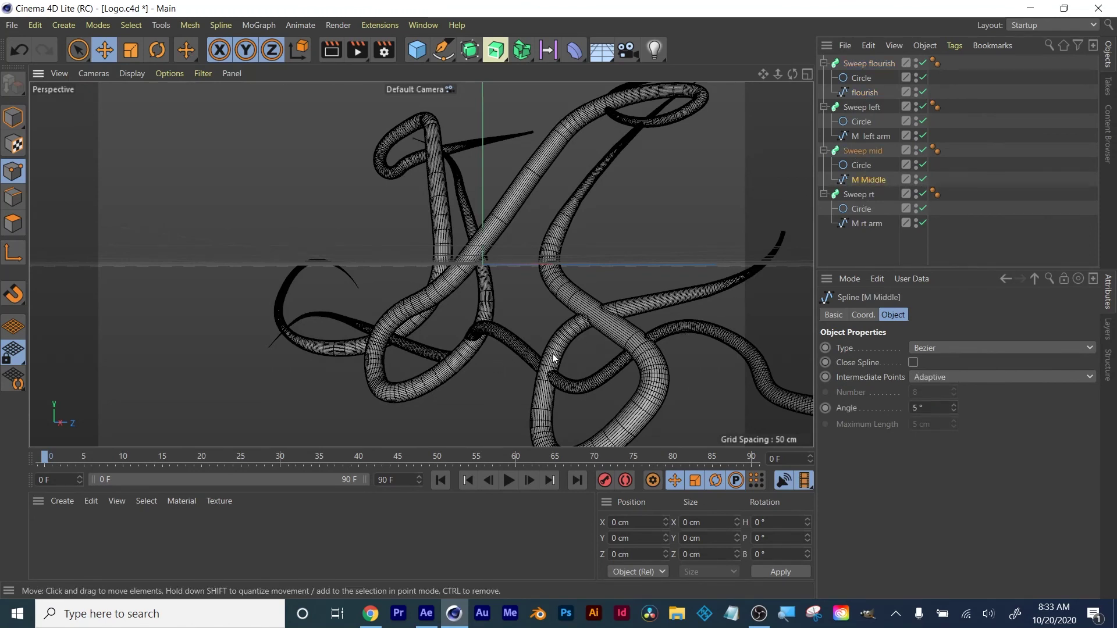
pyautogui.keyDown('alt'); pyautogui.moveTo(549, 406); pyautogui.dragTo(531, 325, button='middle'); pyautogui.keyUp('alt')
pyautogui.click(866, 224)
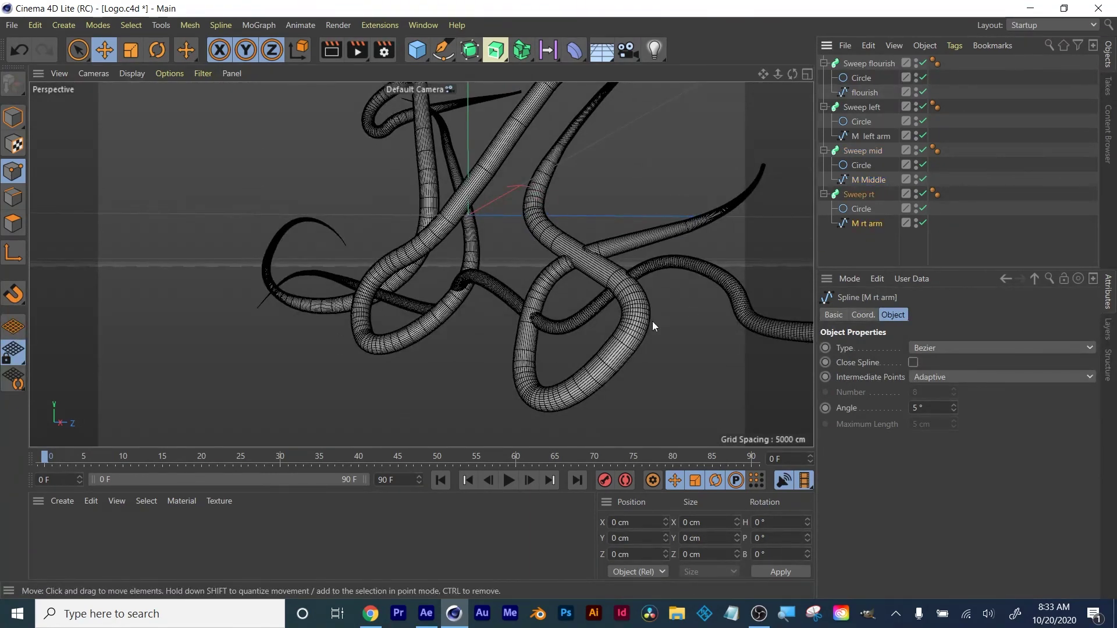
pyautogui.click(539, 349)
pyautogui.moveTo(539, 349); pyautogui.dragTo(565, 338)
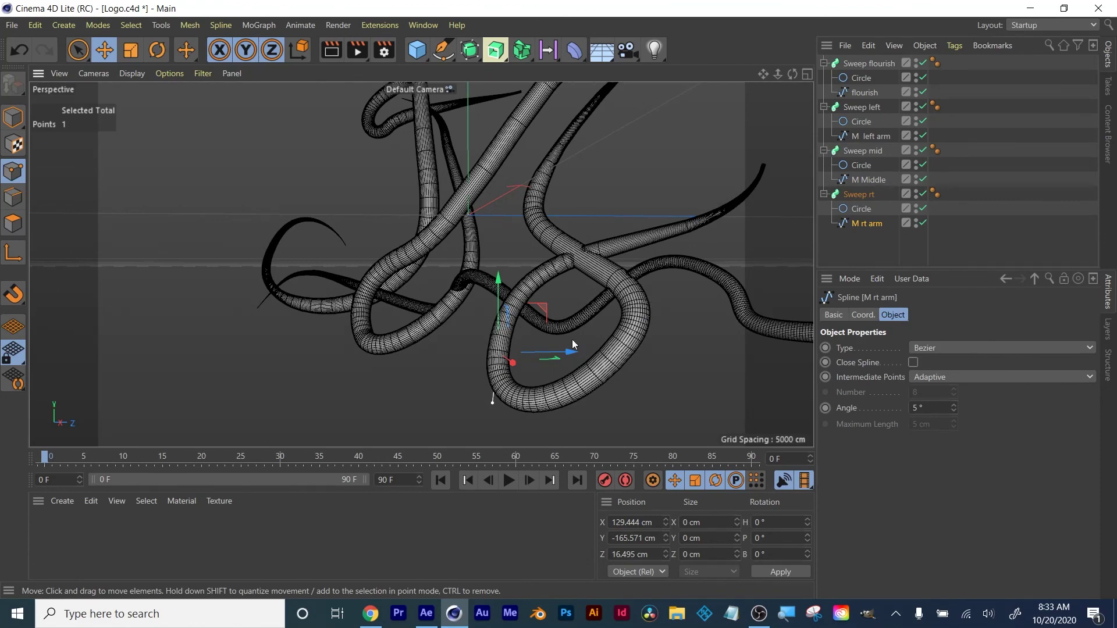
# Move the M rt arm point above its lower loop, where the tube crosses itself, to about X 103, Y -50, Z 120 cm.
pyautogui.keyDown('alt'); pyautogui.moveTo(571, 340); pyautogui.dragTo(653, 381); pyautogui.keyUp('alt')
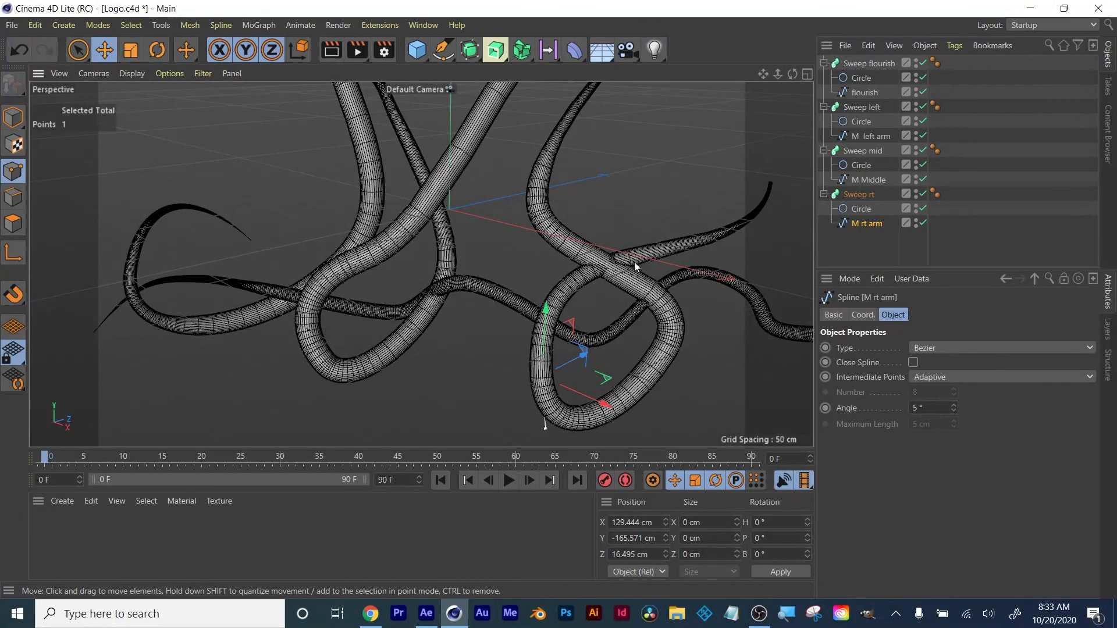
pyautogui.moveTo(694, 277); pyautogui.dragTo(662, 273)
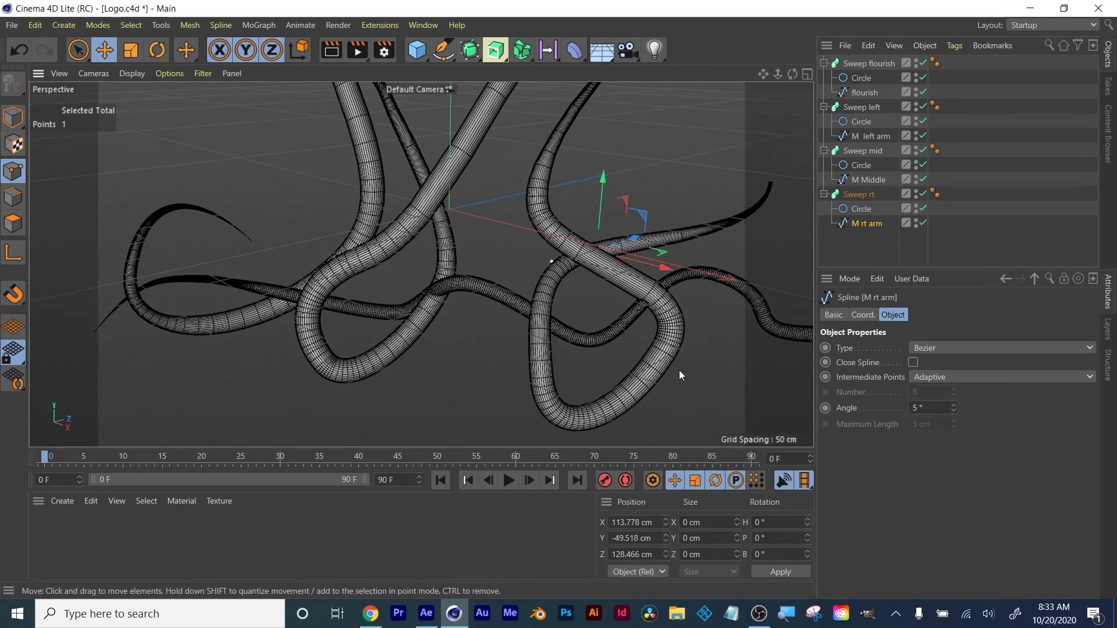
pyautogui.keyDown('alt'); pyautogui.moveTo(708, 316); pyautogui.dragTo(586, 336); pyautogui.keyUp('alt')
pyautogui.moveTo(470, 343); pyautogui.dragTo(478, 336)
pyautogui.moveTo(588, 334); pyautogui.dragTo(566, 328)
# Check from several angles how the flourish weaves through the M rt arm's lower loop.
pyautogui.click(856, 97)
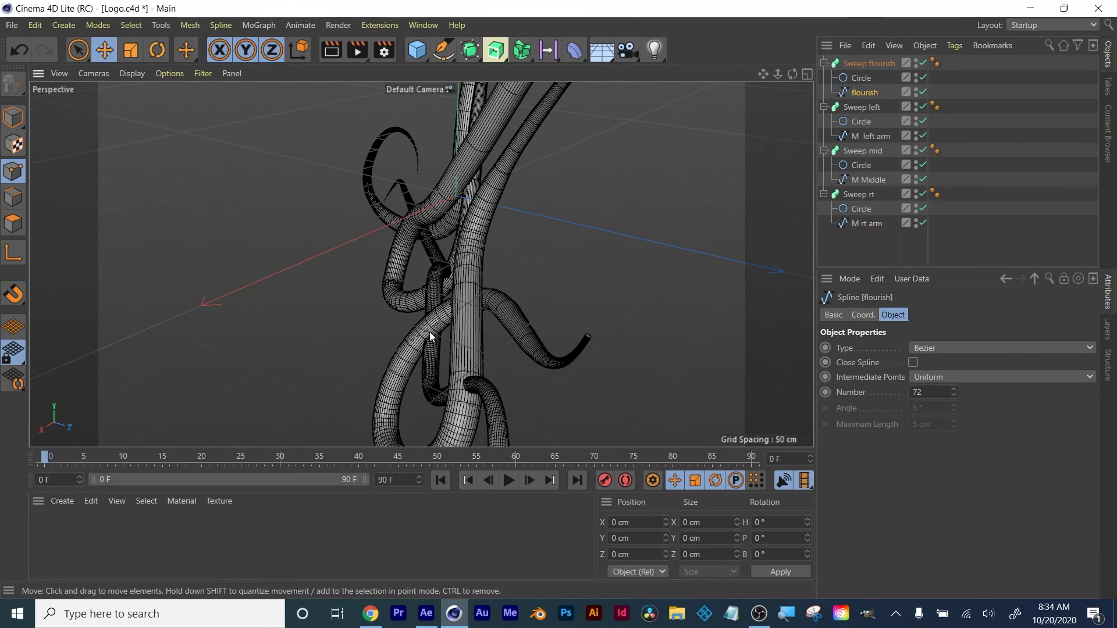
pyautogui.click(693, 389)
pyautogui.keyDown('alt'); pyautogui.moveTo(533, 393); pyautogui.dragTo(547, 344); pyautogui.keyUp('alt')
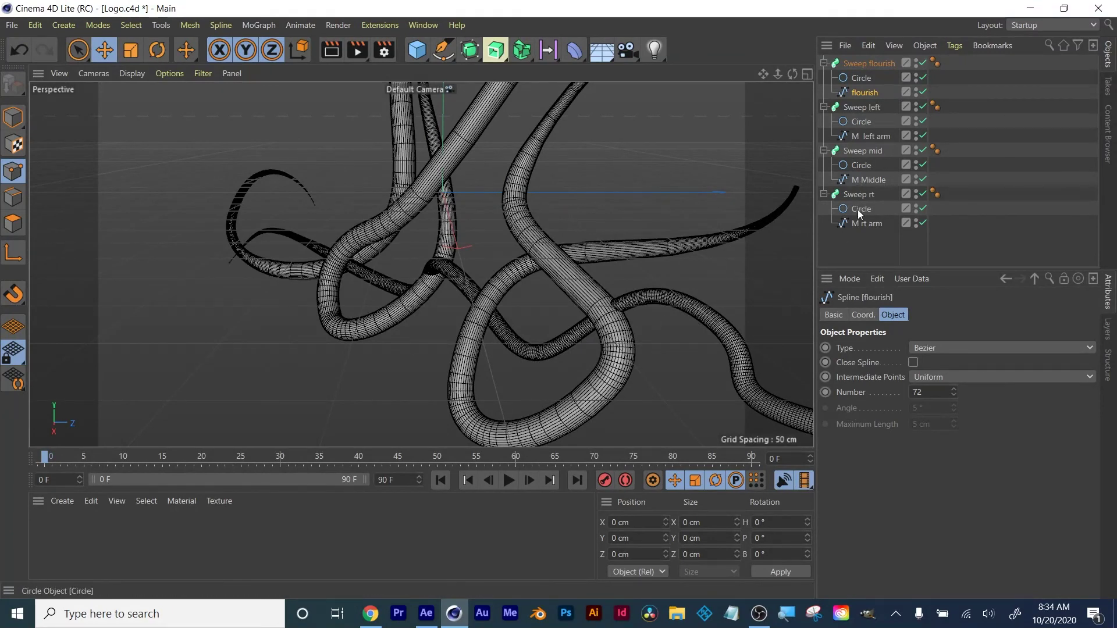
pyautogui.click(858, 225)
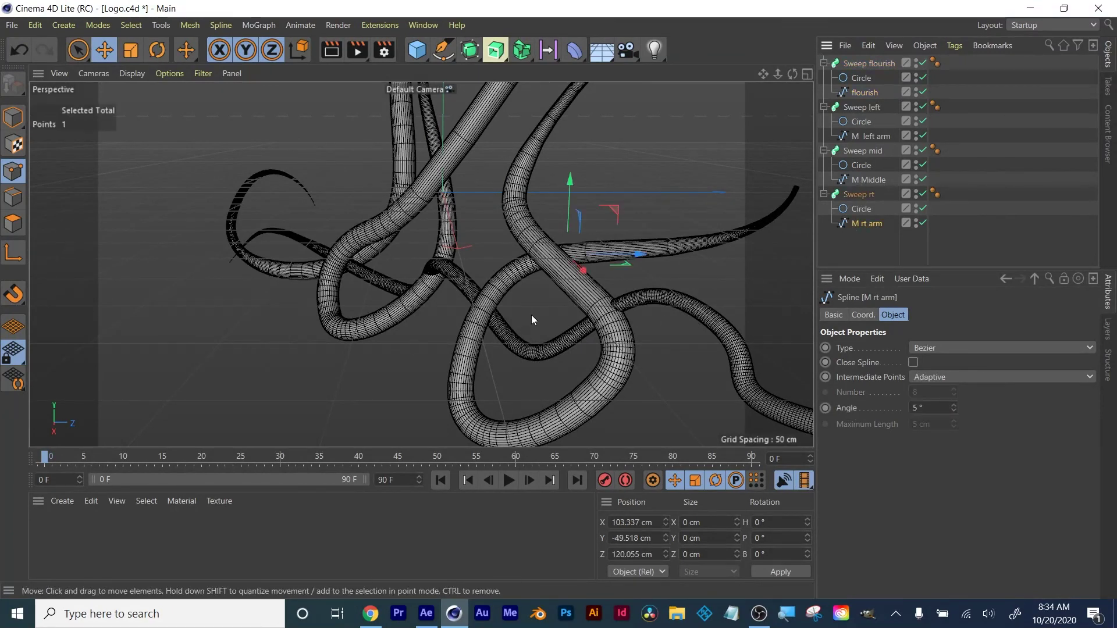
pyautogui.click(602, 340)
pyautogui.keyDown('alt'); pyautogui.moveTo(615, 381); pyautogui.dragTo(685, 354); pyautogui.keyUp('alt')
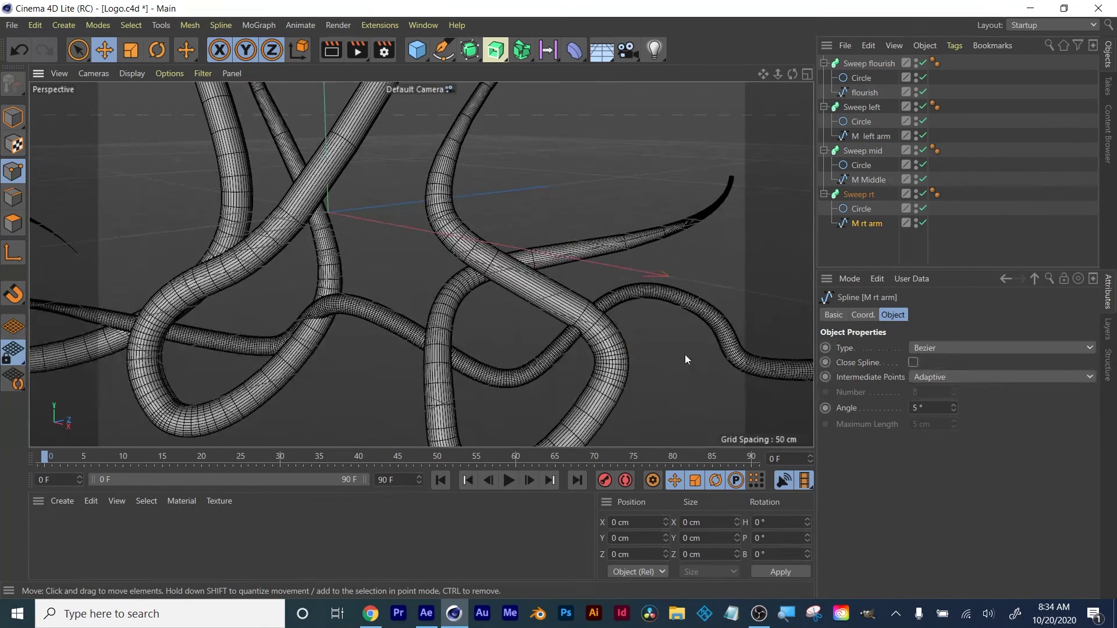
pyautogui.scroll(-4, 685, 355)
# Reshape the flourish's hump beyond the M rt arm loop, placing its point at about X 166, Y -70, Z 202 cm.
pyautogui.click(863, 93)
pyautogui.click(687, 314)
pyautogui.click(376, 342)
pyautogui.keyDown('alt'); pyautogui.moveTo(378, 381); pyautogui.dragTo(423, 401); pyautogui.keyUp('alt')
pyautogui.click(573, 289)
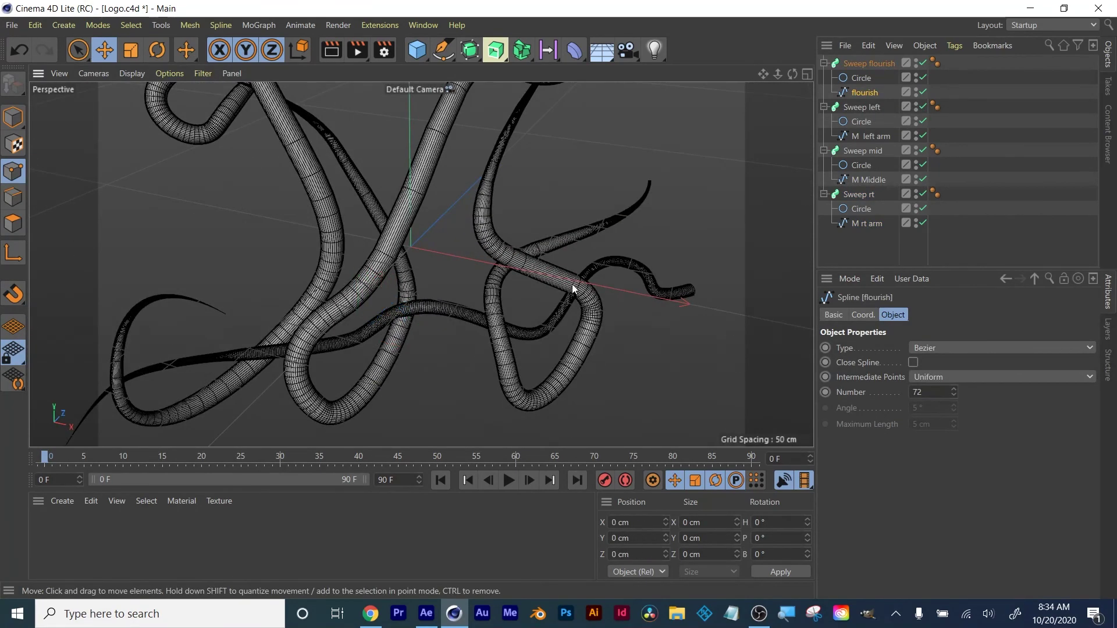
pyautogui.click(618, 260)
pyautogui.keyDown('alt'); pyautogui.moveTo(655, 313); pyautogui.dragTo(577, 407); pyautogui.keyUp('alt')
pyautogui.keyDown('alt'); pyautogui.moveTo(577, 407); pyautogui.dragTo(617, 280, button='middle'); pyautogui.keyUp('alt')
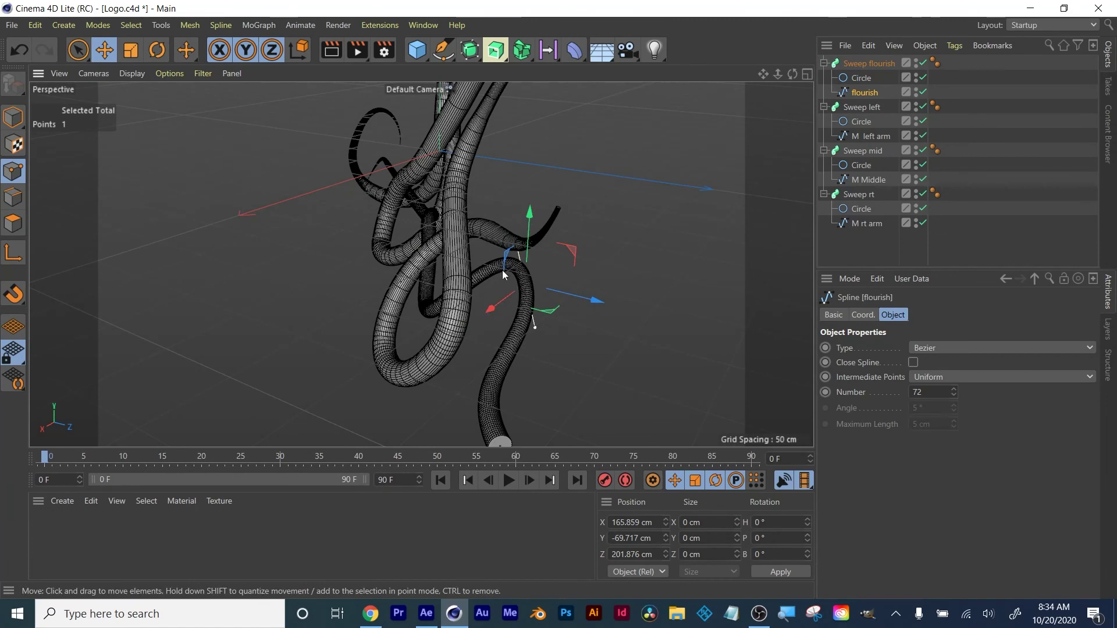
pyautogui.keyDown('alt'); pyautogui.moveTo(442, 328); pyautogui.dragTo(583, 283); pyautogui.keyUp('alt')
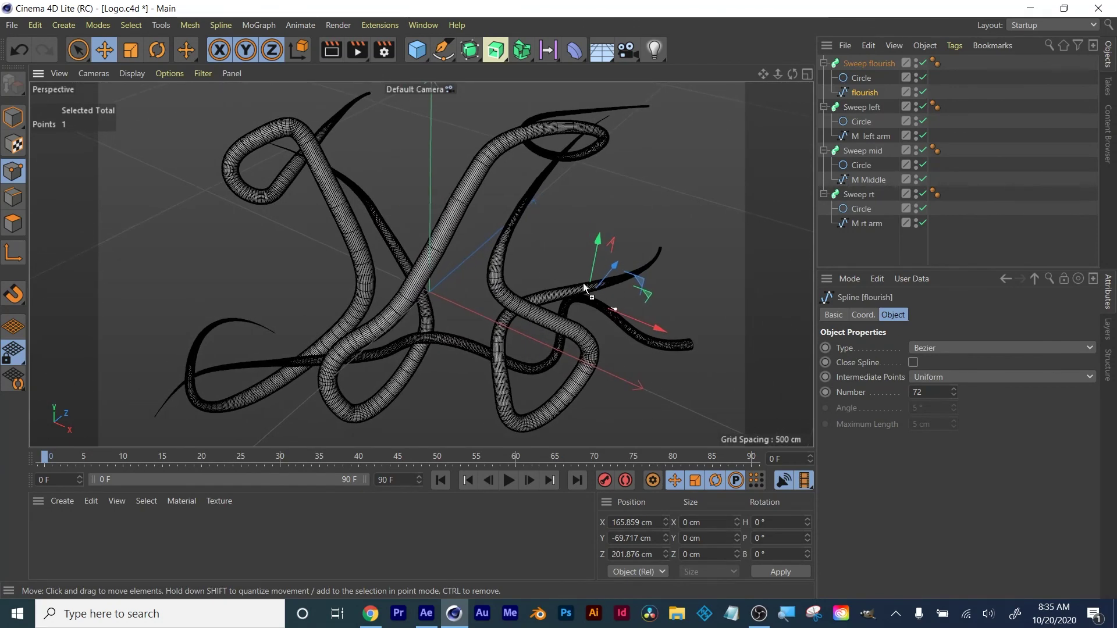
# Save the Logo.c4d project and deselect the flourish point.
pyautogui.hotkey('ctrl', 's')
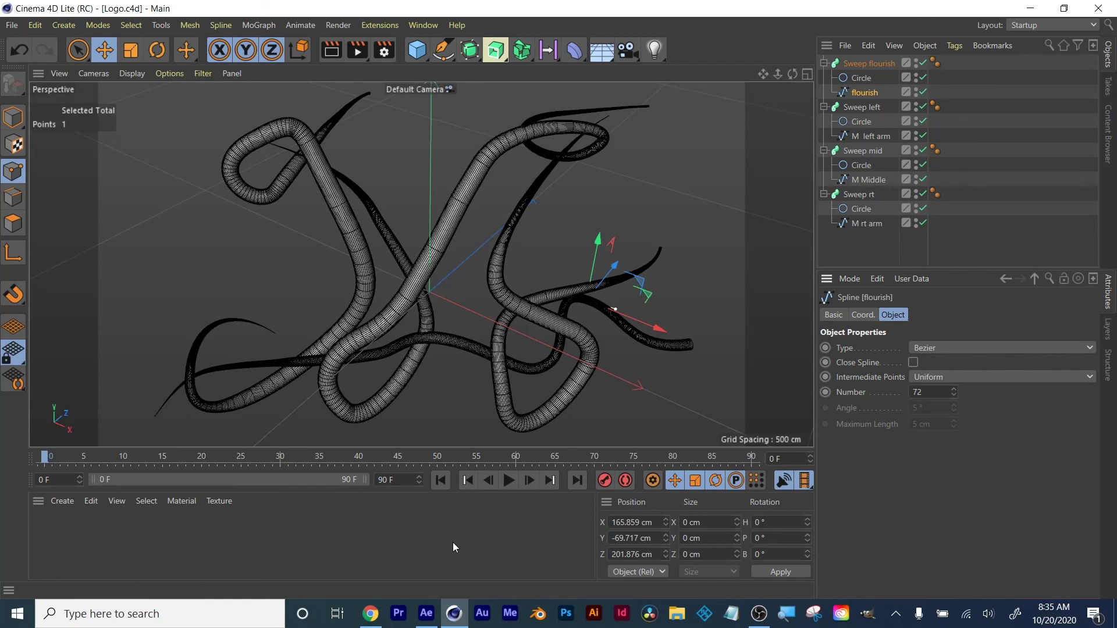
pyautogui.click(415, 285)
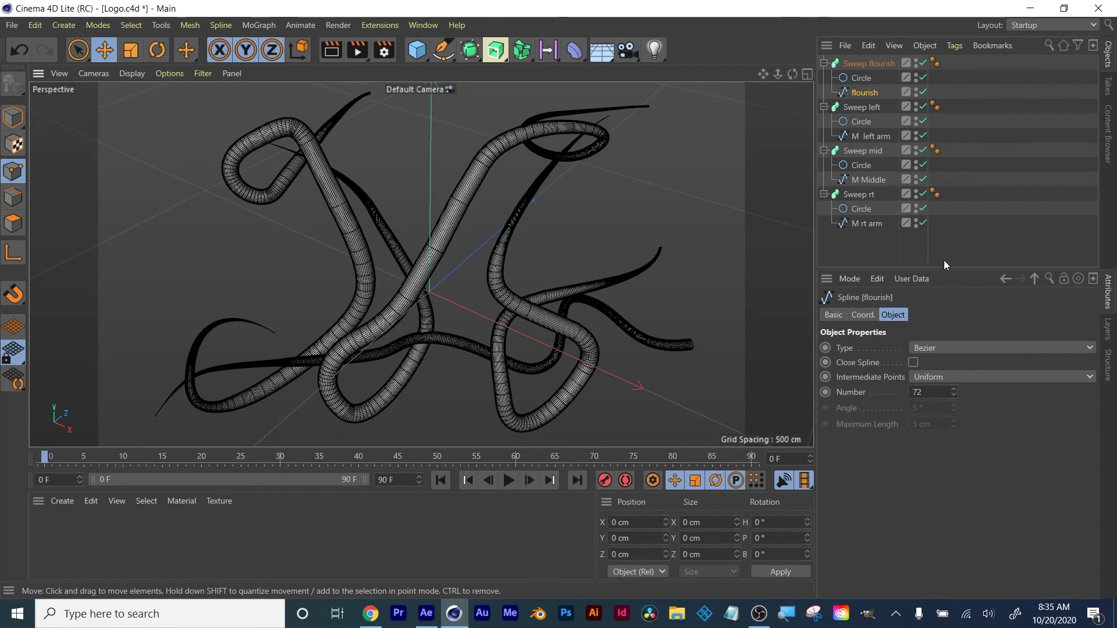
# Switch the M Middle spline off and on and select a point on it to compare the bare path with its swept tube.
pyautogui.click(871, 225)
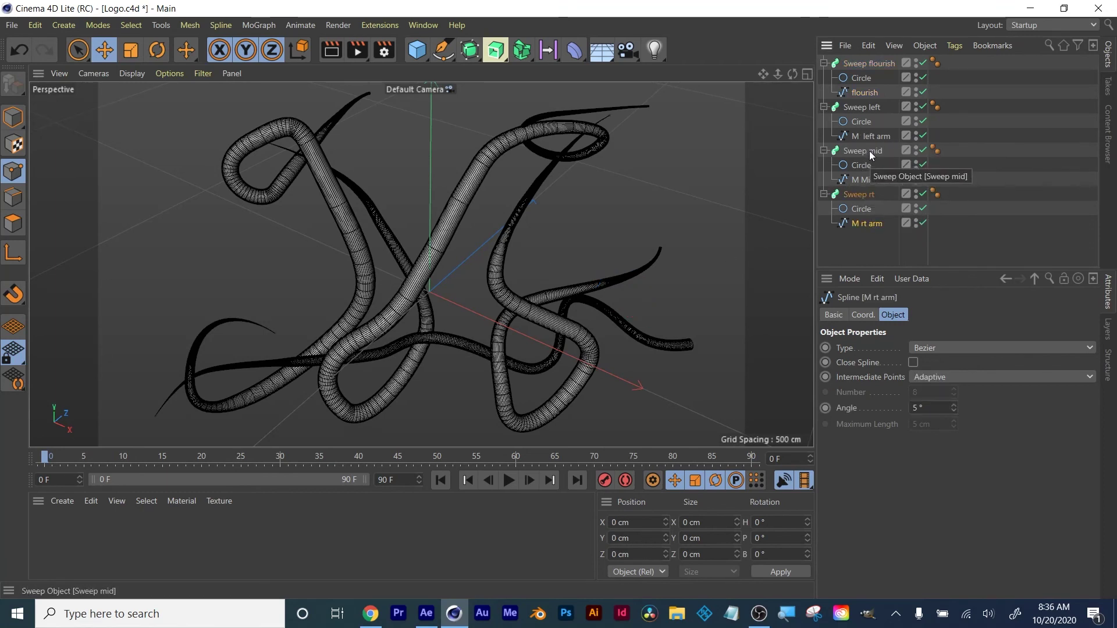
pyautogui.click(867, 179)
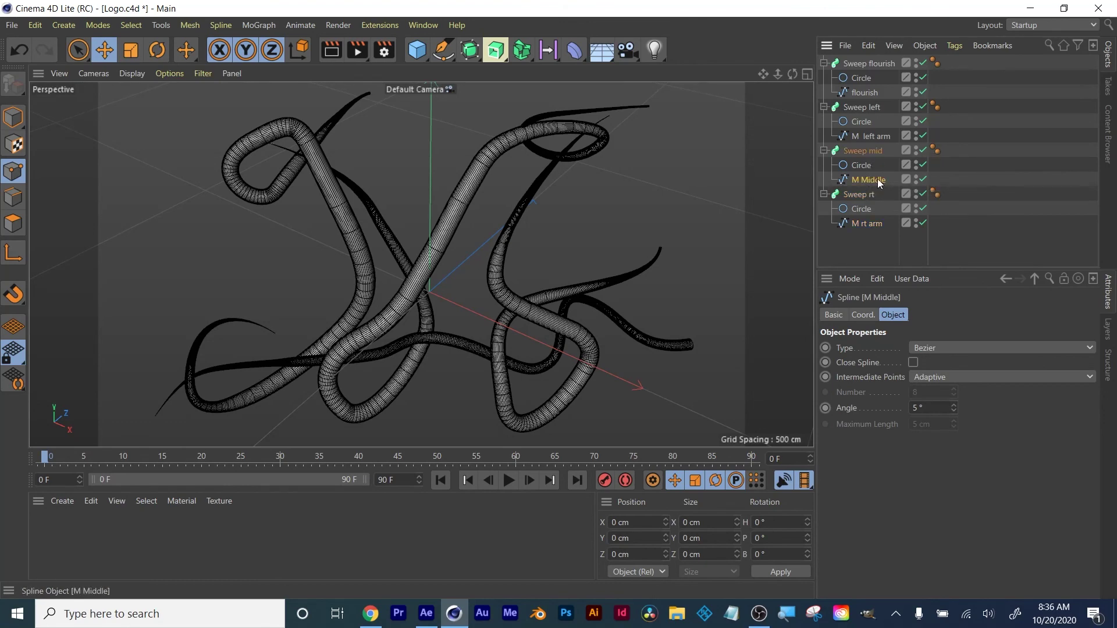
pyautogui.click(922, 179)
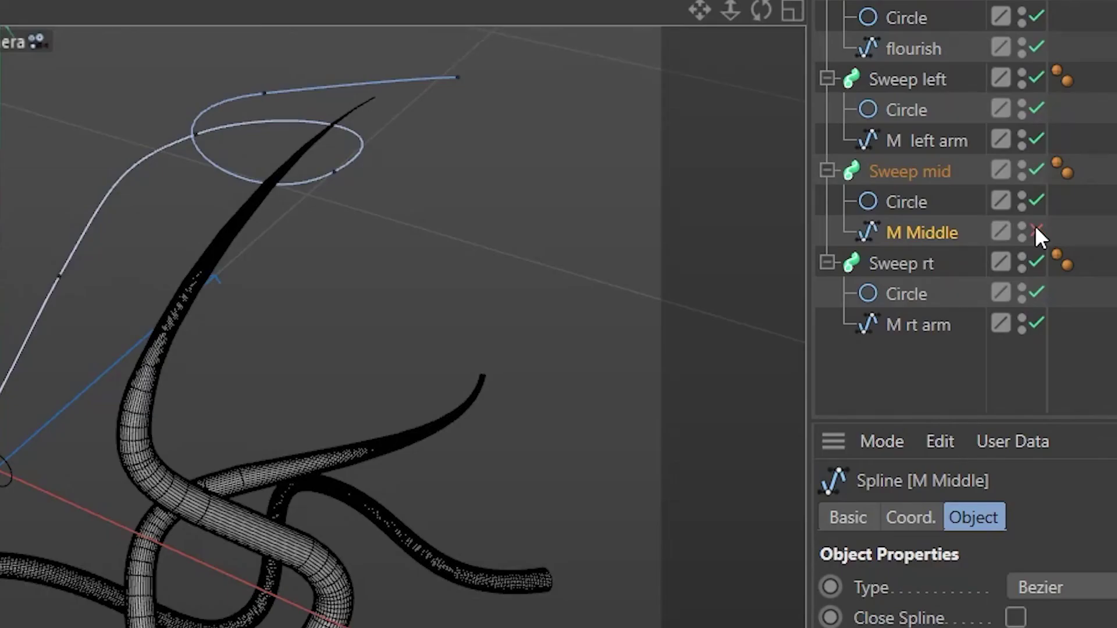
pyautogui.click(1036, 230)
pyautogui.click(1036, 230)
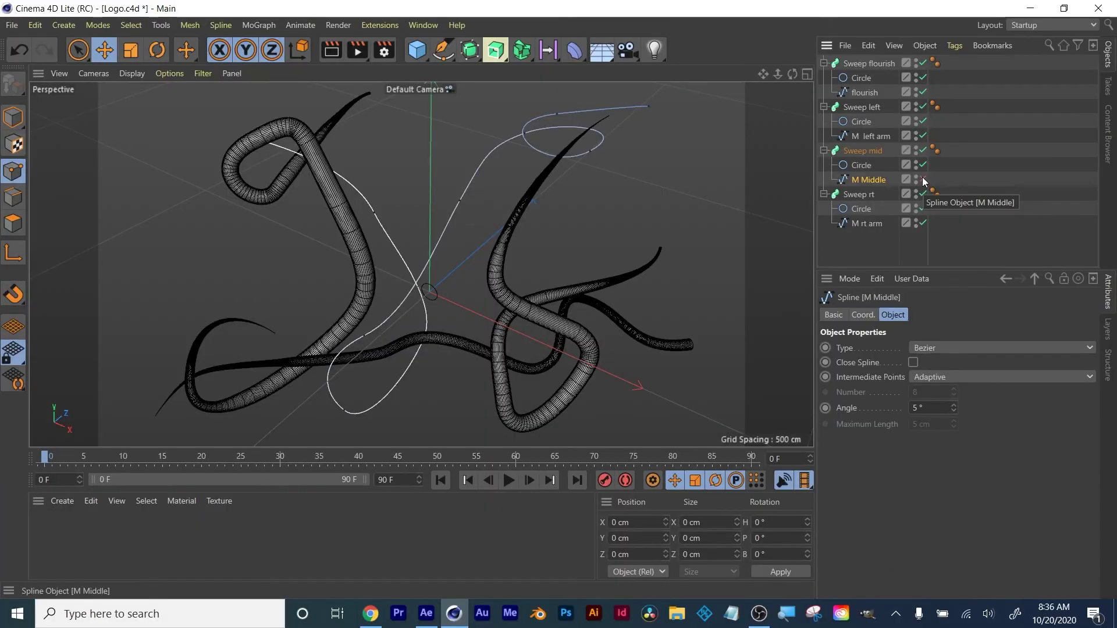
pyautogui.click(923, 180)
pyautogui.click(459, 201)
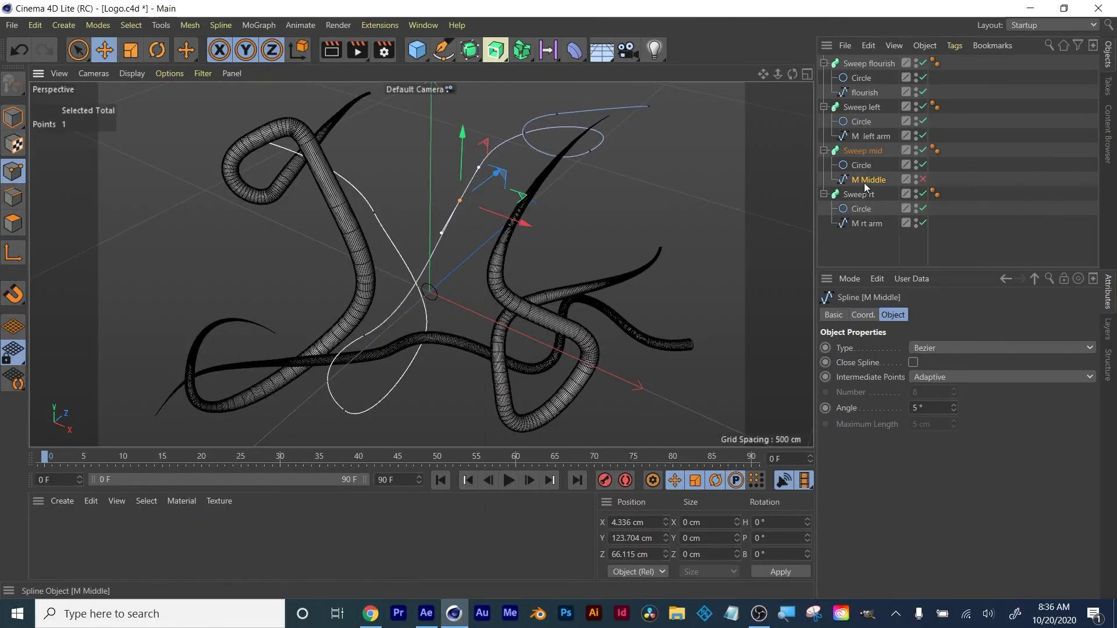
pyautogui.click(921, 181)
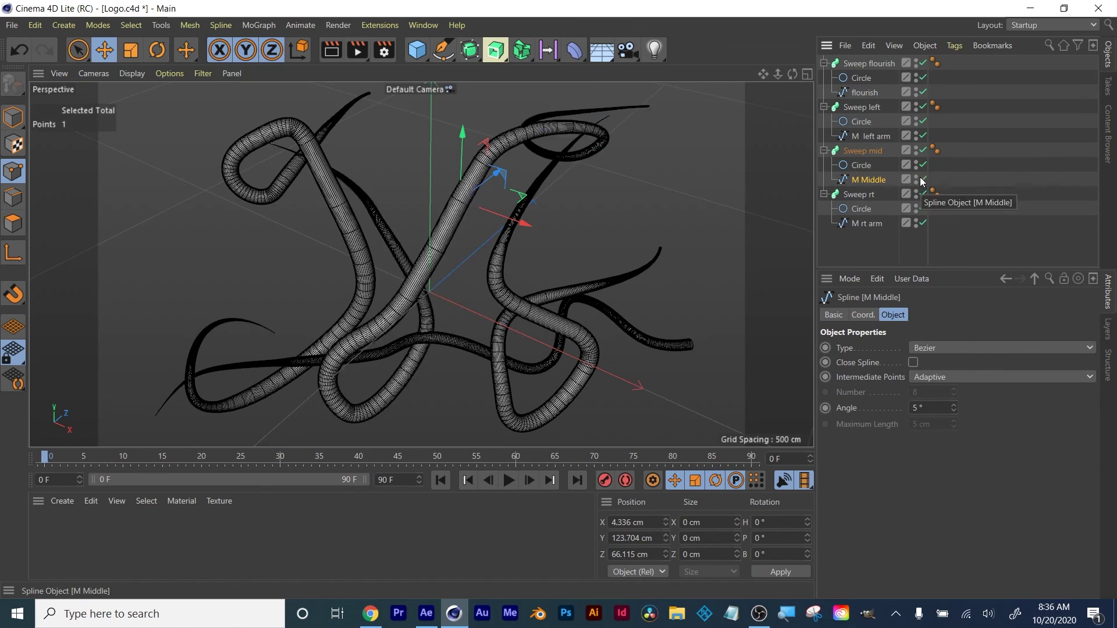
pyautogui.click(922, 181)
pyautogui.click(922, 180)
pyautogui.click(922, 181)
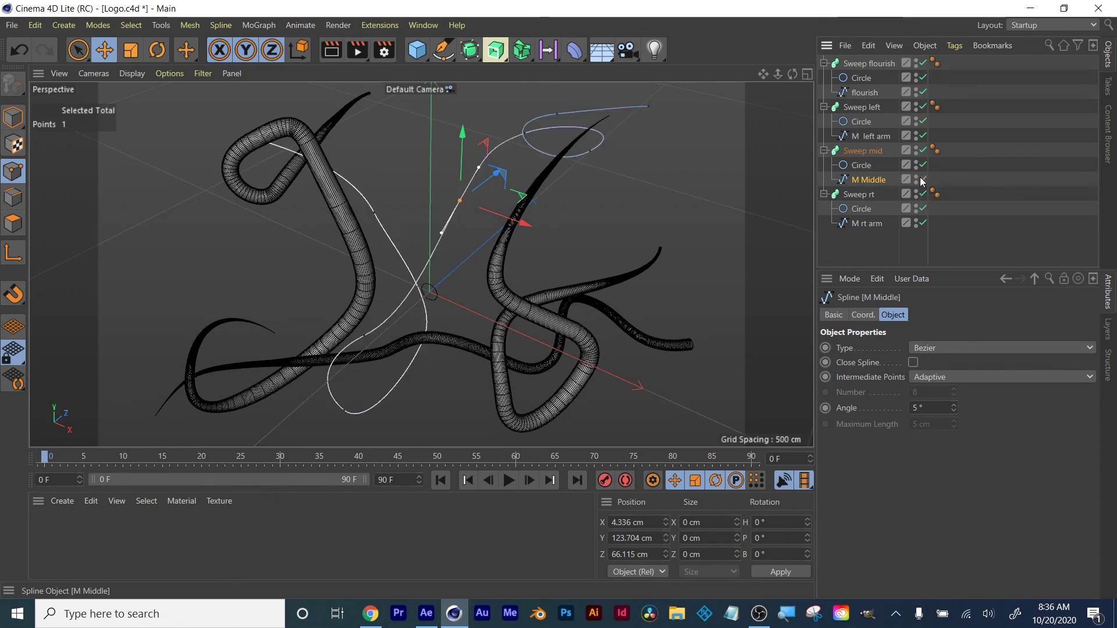
# Switch the M Middle spline back on and move its point above the lower loop to about X -53, Y -54, Z -94 cm.
pyautogui.click(922, 181)
pyautogui.moveTo(365, 341); pyautogui.dragTo(402, 310)
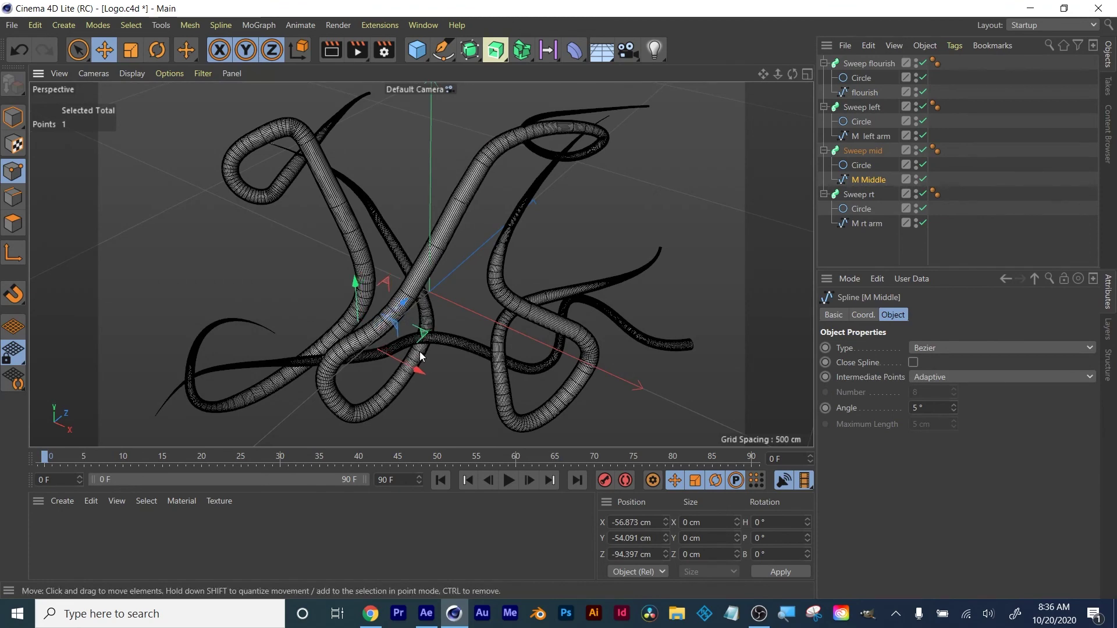
pyautogui.moveTo(420, 369)
pyautogui.mouseDown()
pyautogui.moveTo(407, 366)
pyautogui.moveTo(423, 367)
pyautogui.mouseUp()
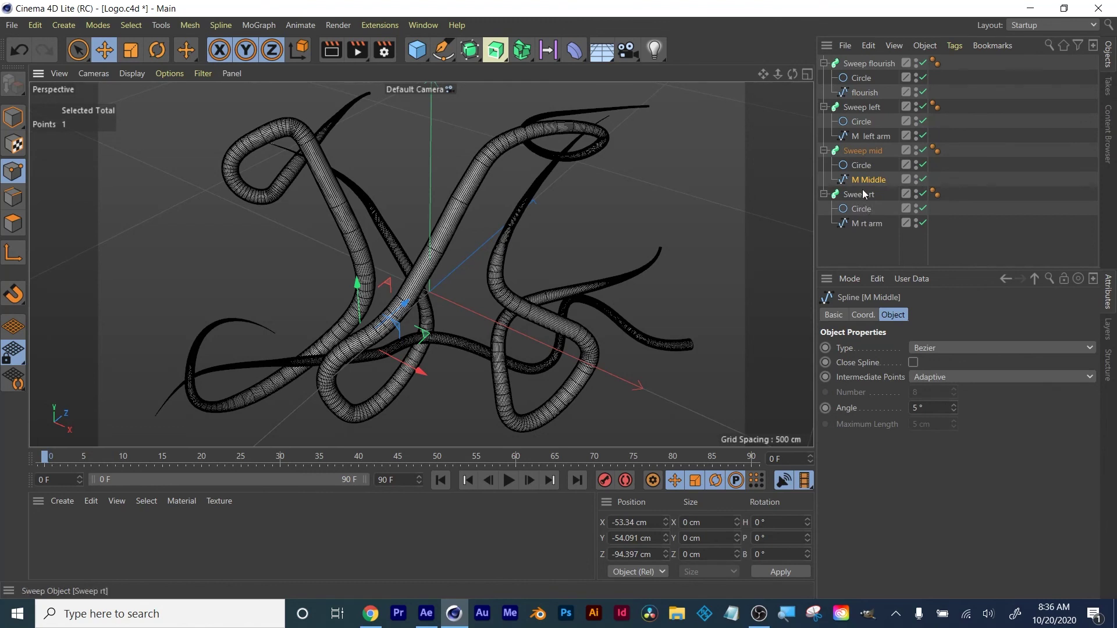
# With the flourish spline temporarily disabled, move its hump point to about X 179, Y -70, Z 187 cm, then re-enable it and save the project.
pyautogui.click(861, 96)
pyautogui.click(924, 94)
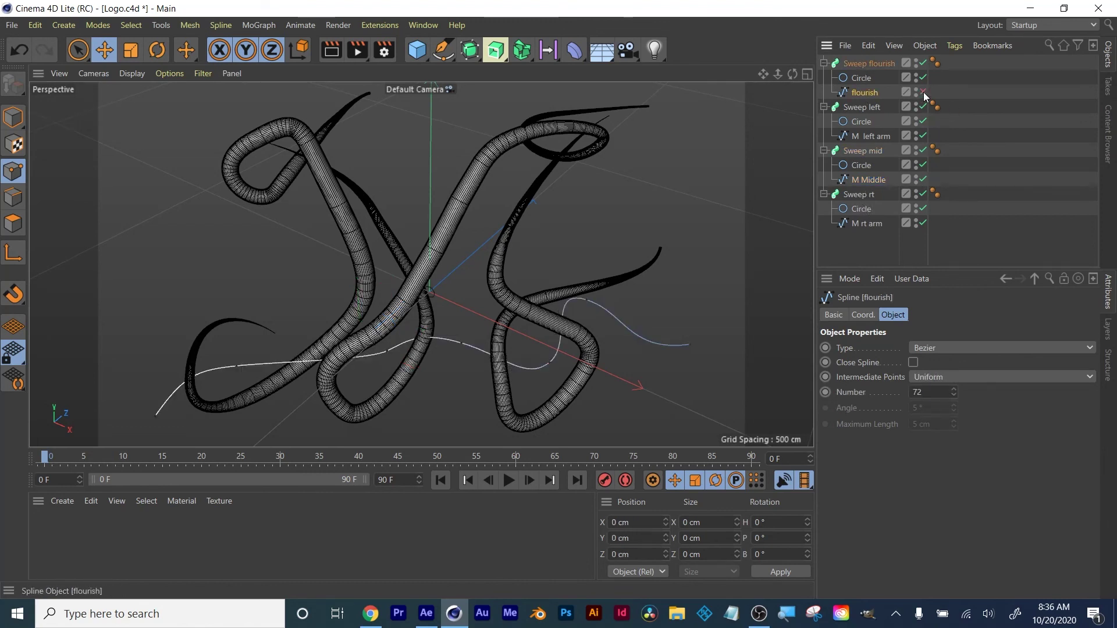
pyautogui.click(923, 93)
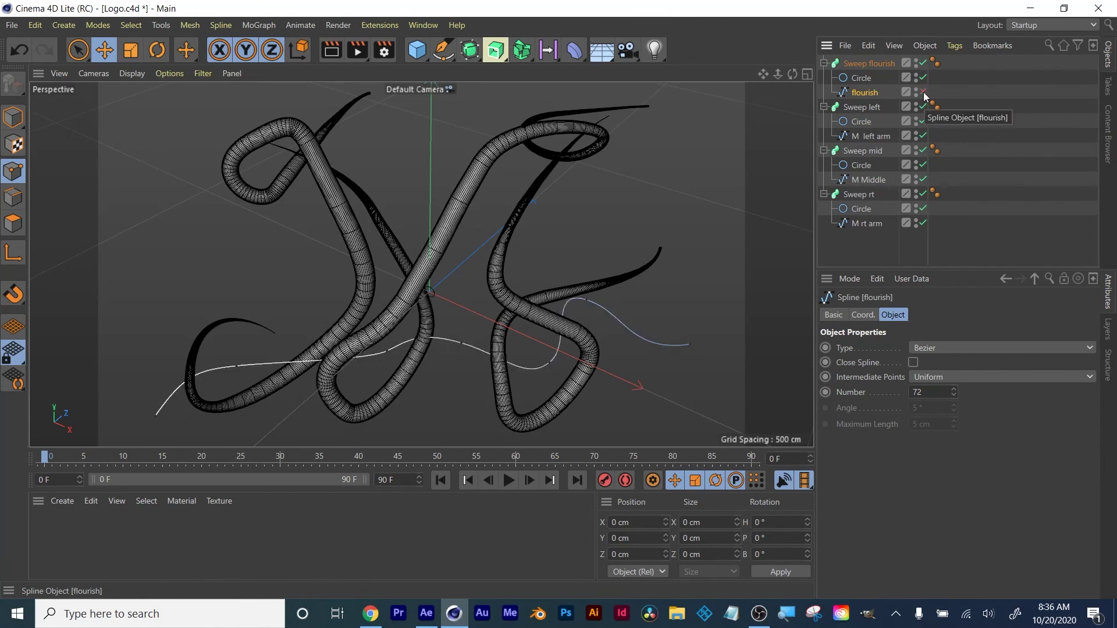
pyautogui.click(585, 302)
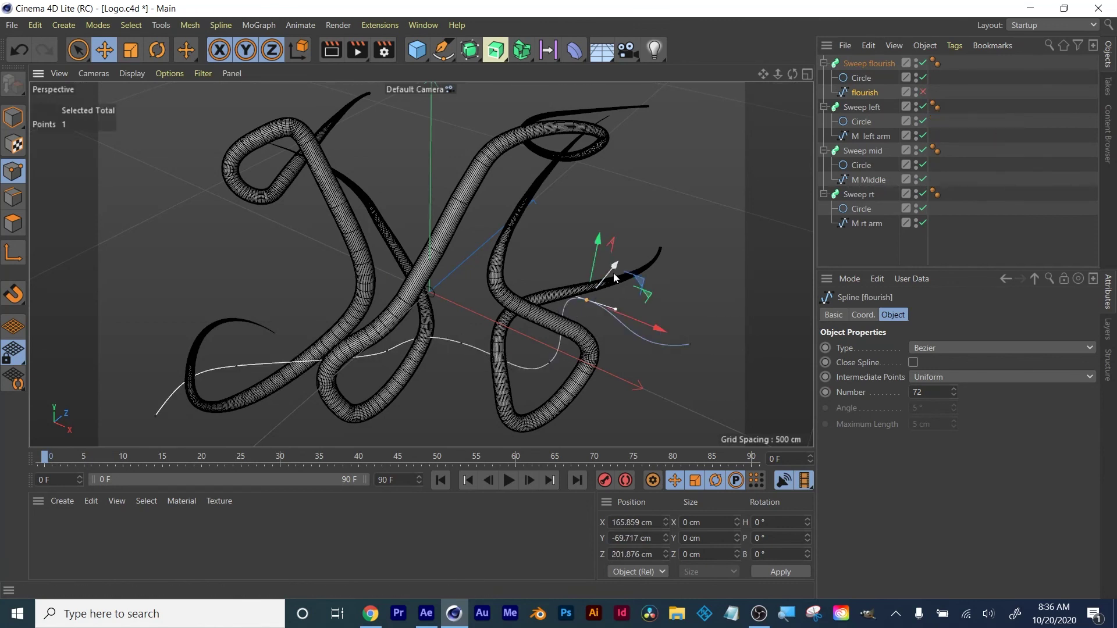
pyautogui.moveTo(611, 269); pyautogui.dragTo(667, 339)
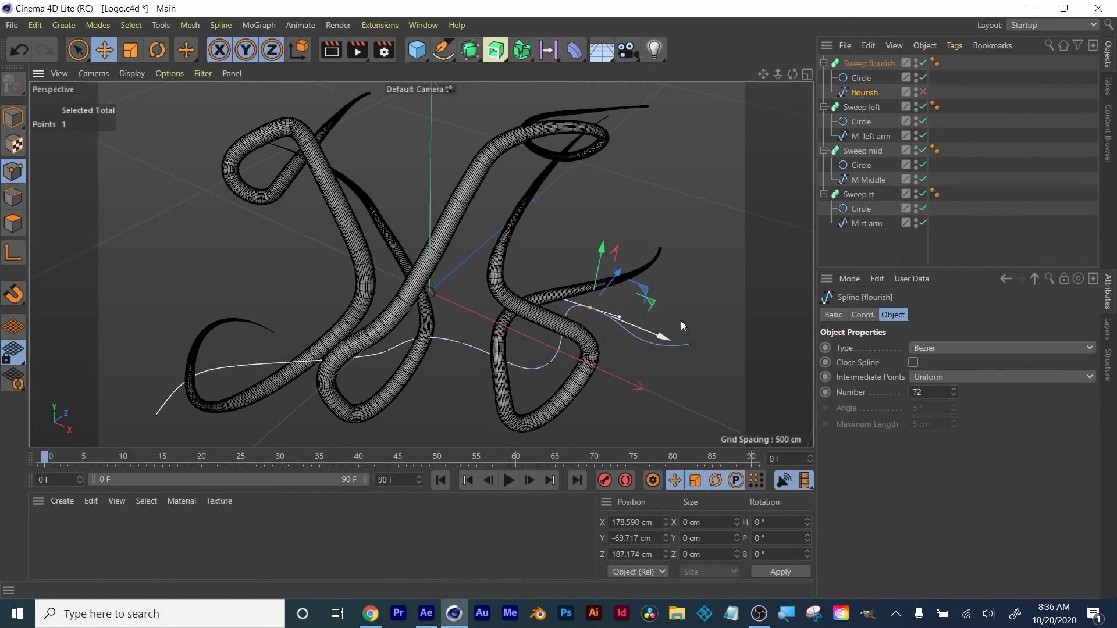
pyautogui.click(924, 92)
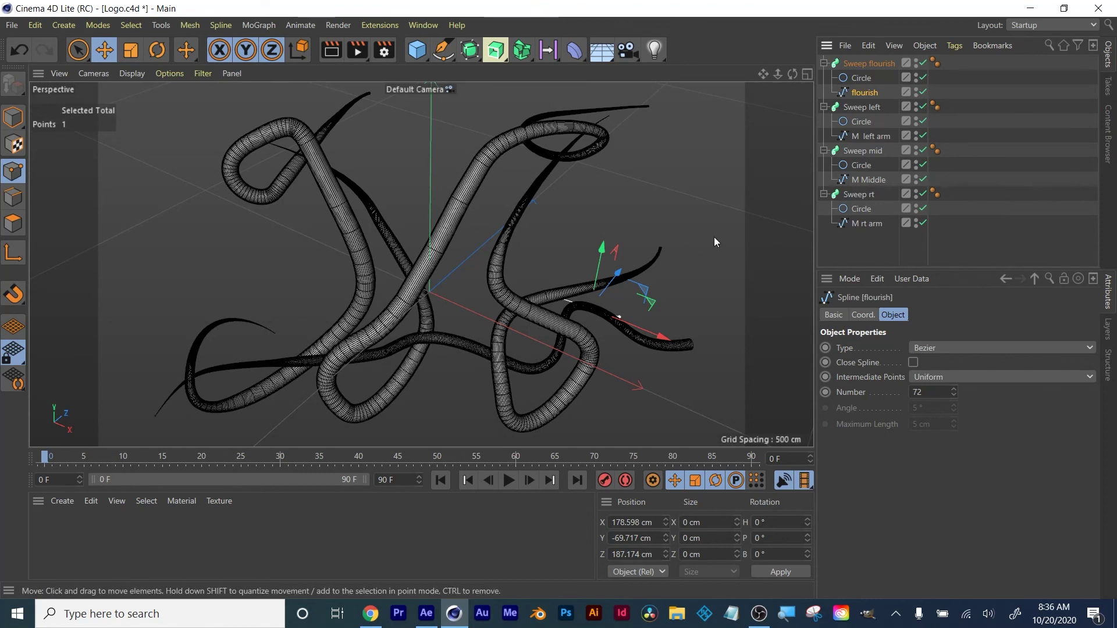
pyautogui.hotkey('ctrl', 's')
# Test the Sweep flourish's End Growth and Start Growth, returning them to 100% and 0%.
pyautogui.click(867, 64)
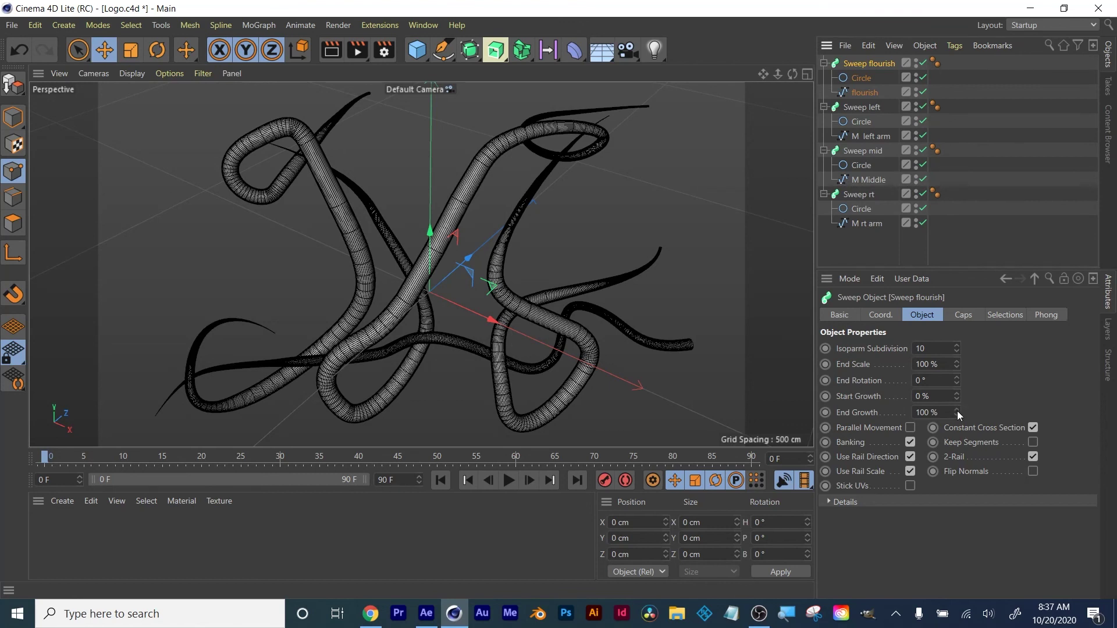
pyautogui.moveTo(957, 411)
pyautogui.mouseDown()
pyautogui.moveTo(958, 428)
pyautogui.moveTo(957, 370)
pyautogui.moveTo(958, 388)
pyautogui.mouseUp()
pyautogui.moveTo(956, 397); pyautogui.dragTo(956, 408)
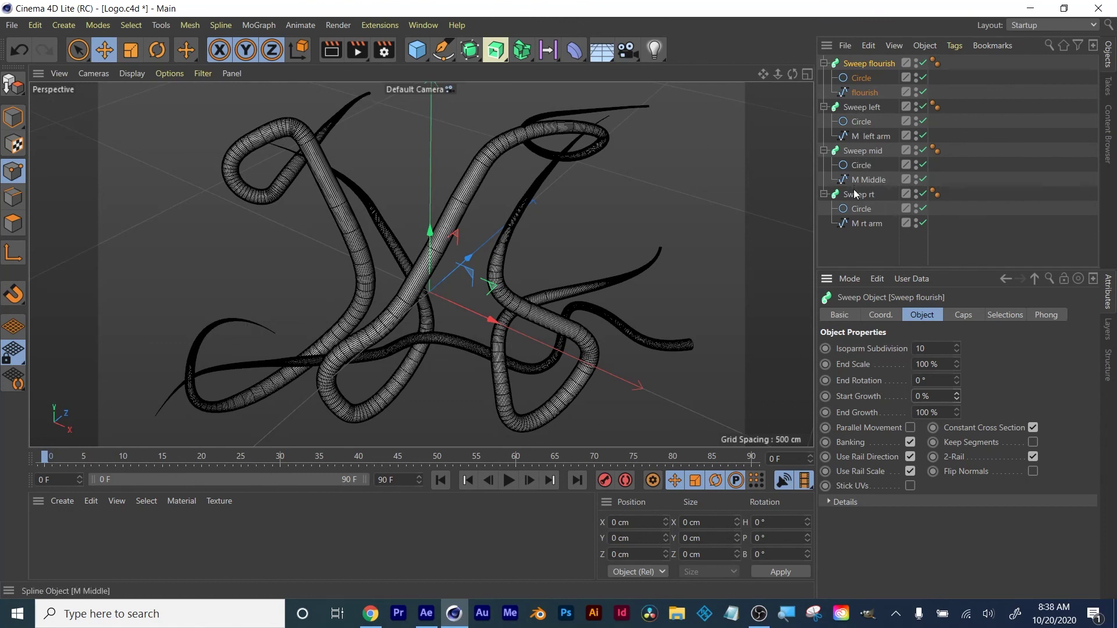
# Animate the Sweep left's End Growth from 0% at frame 0 to 100% at frame 25.
pyautogui.click(865, 108)
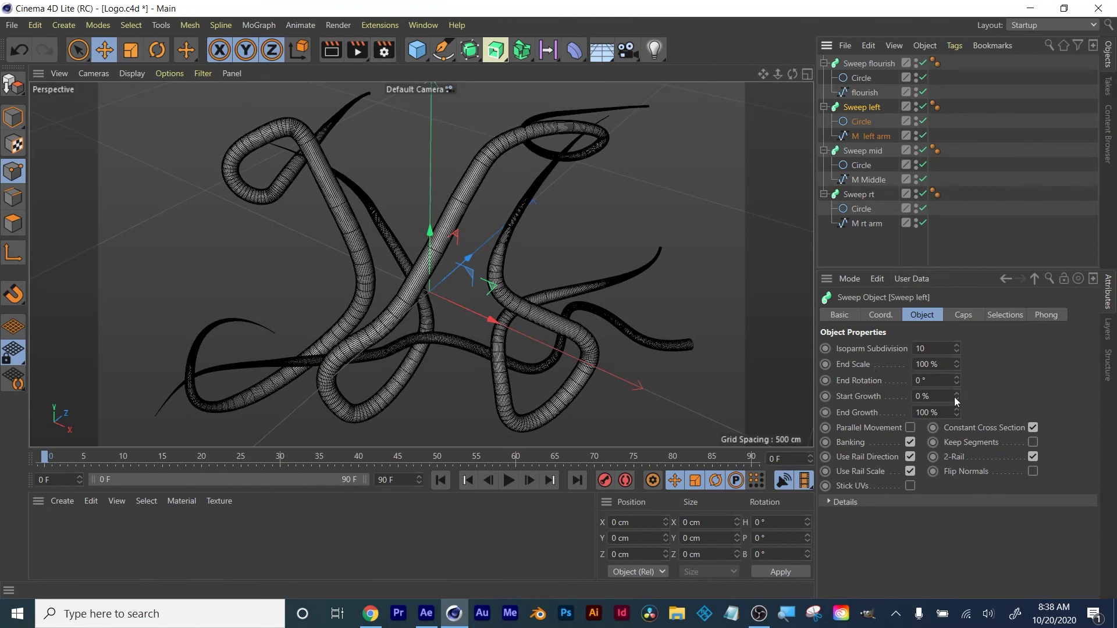
pyautogui.moveTo(956, 412); pyautogui.dragTo(955, 442)
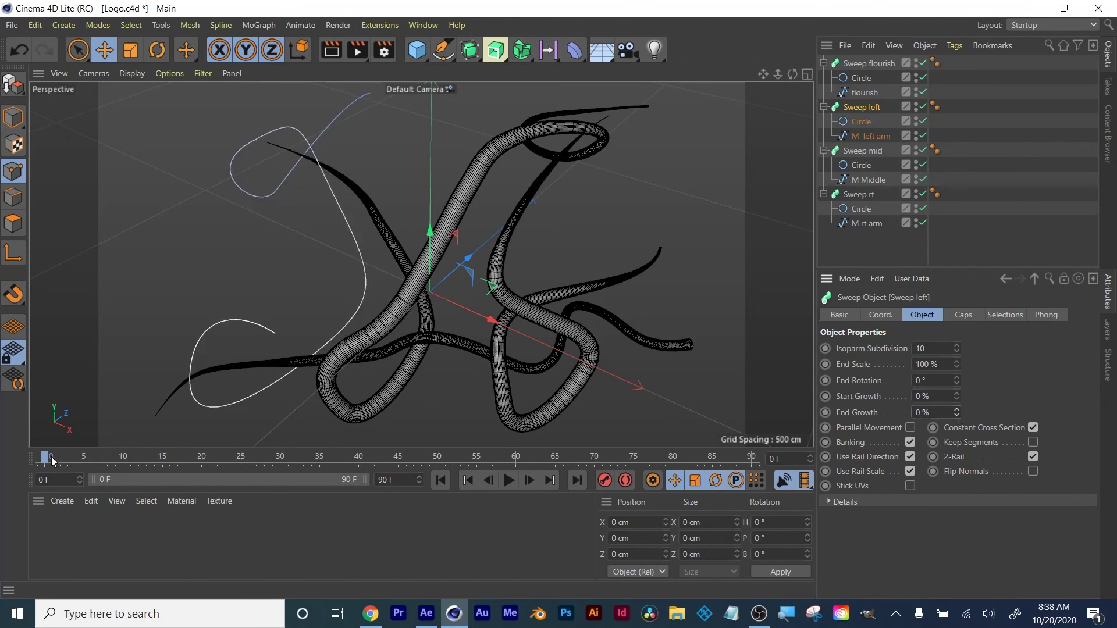
pyautogui.click(826, 413)
pyautogui.moveTo(43, 457); pyautogui.dragTo(181, 466)
pyautogui.moveTo(956, 413); pyautogui.dragTo(956, 384)
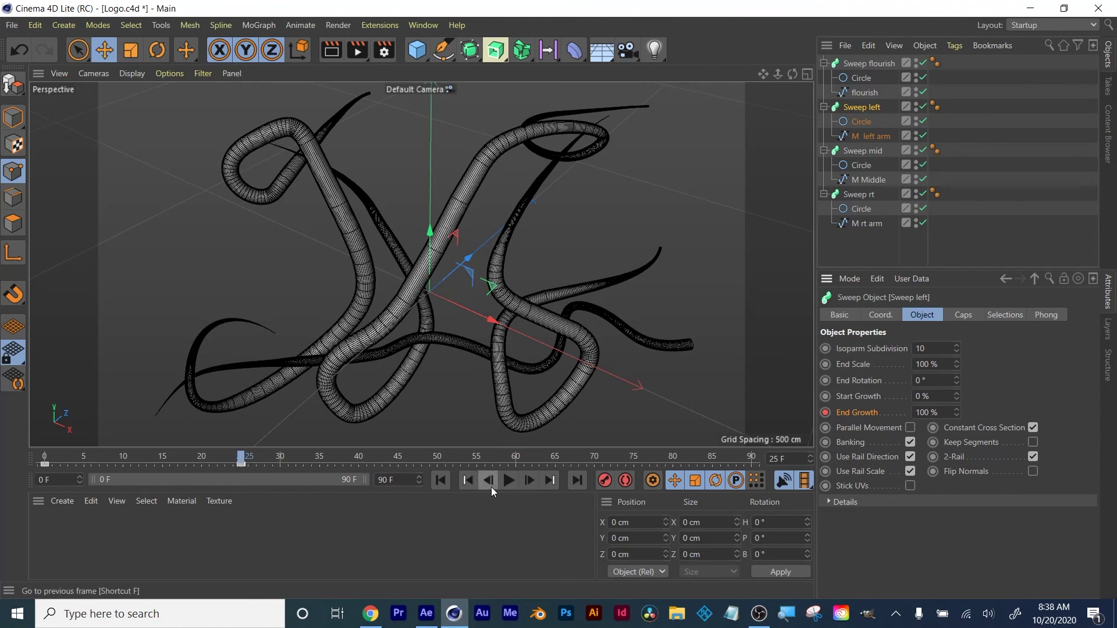
# Play and scrub the animation to review how the left arm grows.
pyautogui.click(441, 480)
pyautogui.click(507, 481)
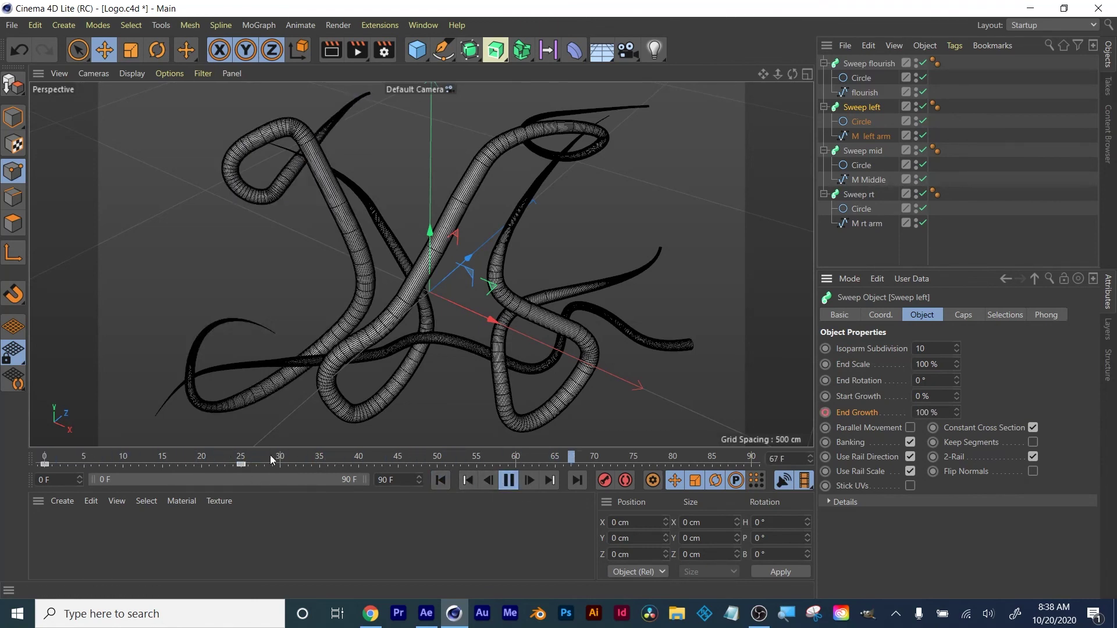
pyautogui.moveTo(221, 459); pyautogui.dragTo(198, 450)
pyautogui.click(509, 481)
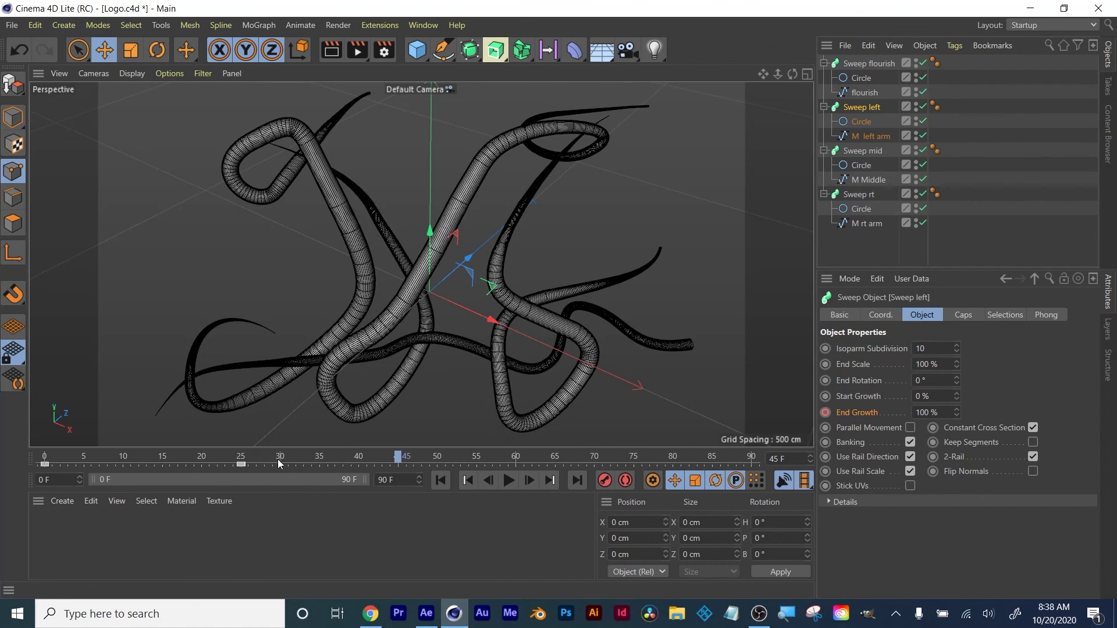
# Keyframe the Sweep mid's End Growth at 0% on frame 19 and at 100% on frame 50.
pyautogui.moveTo(279, 463); pyautogui.dragTo(194, 462)
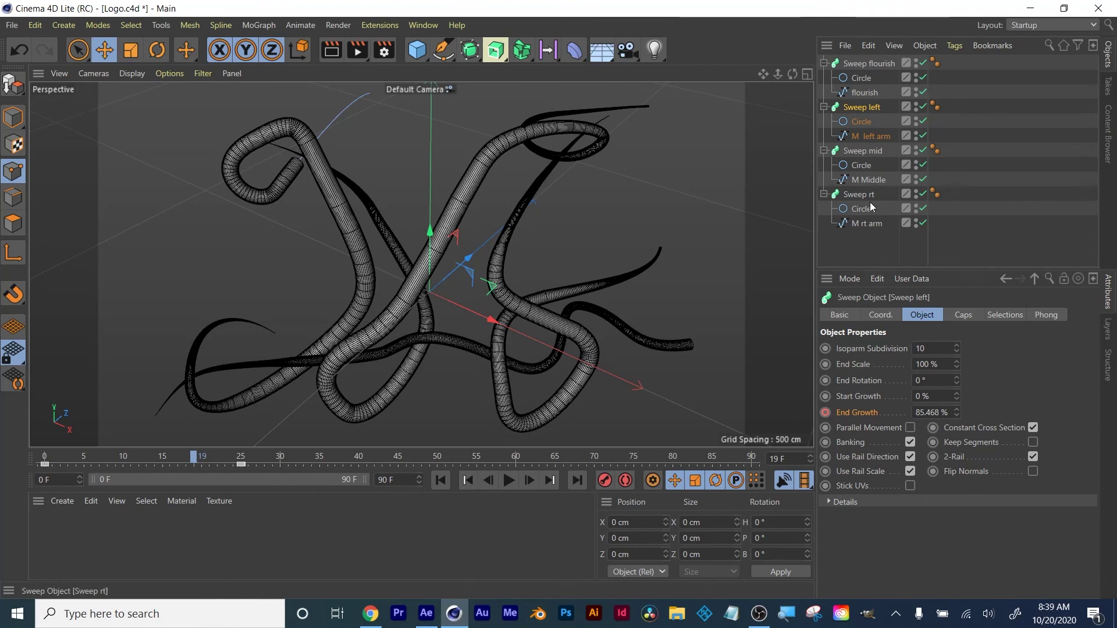
pyautogui.click(874, 151)
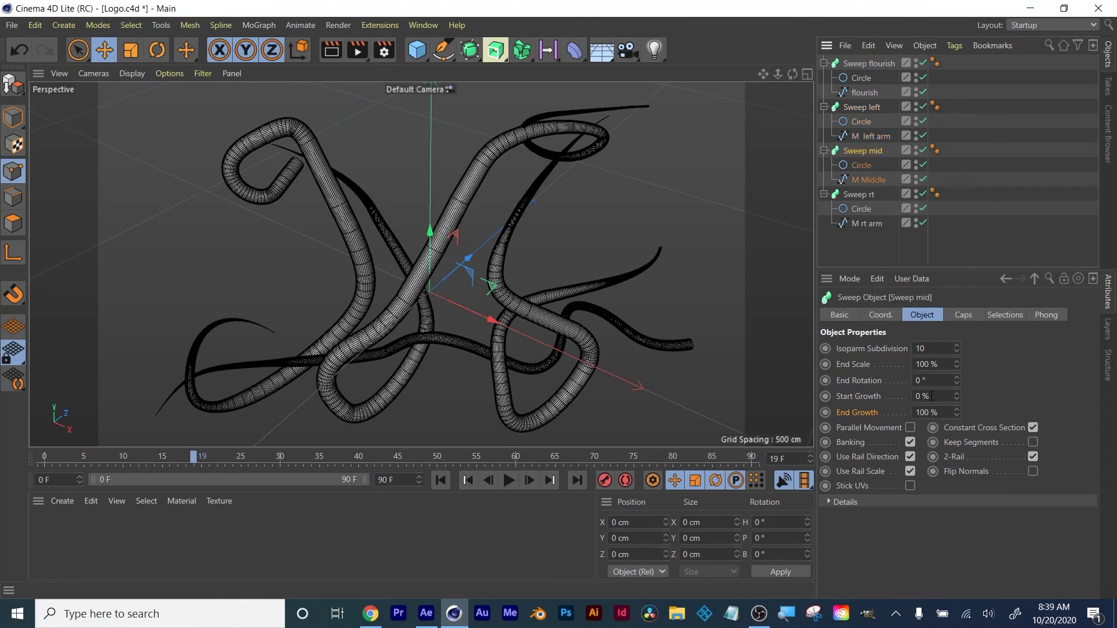
pyautogui.moveTo(957, 416); pyautogui.dragTo(956, 442)
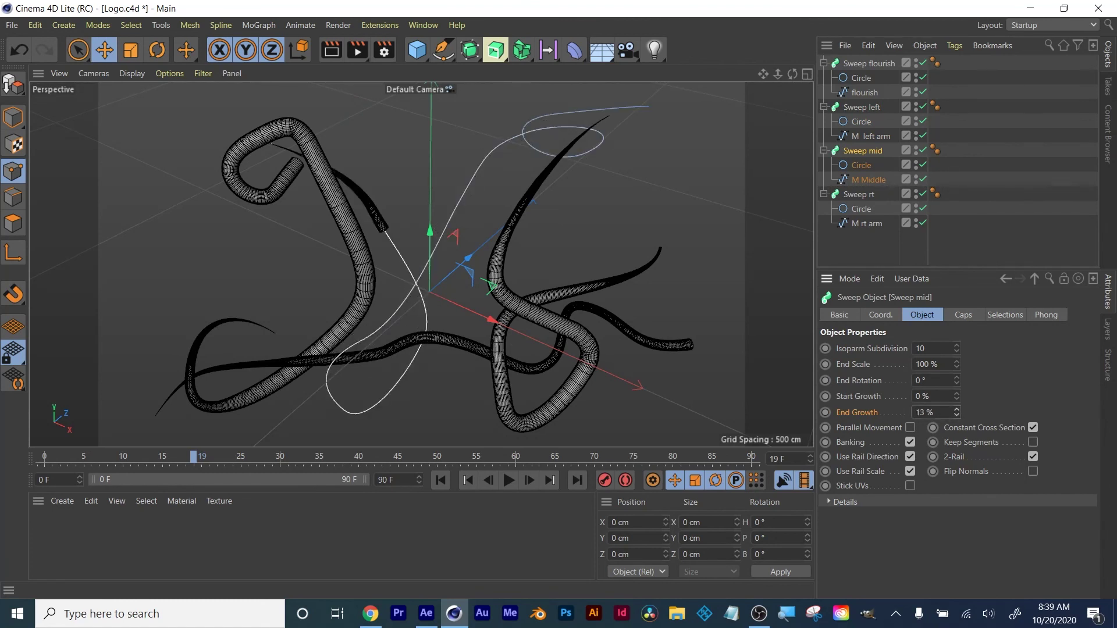
pyautogui.rightClick(826, 412)
pyautogui.press('Escape')
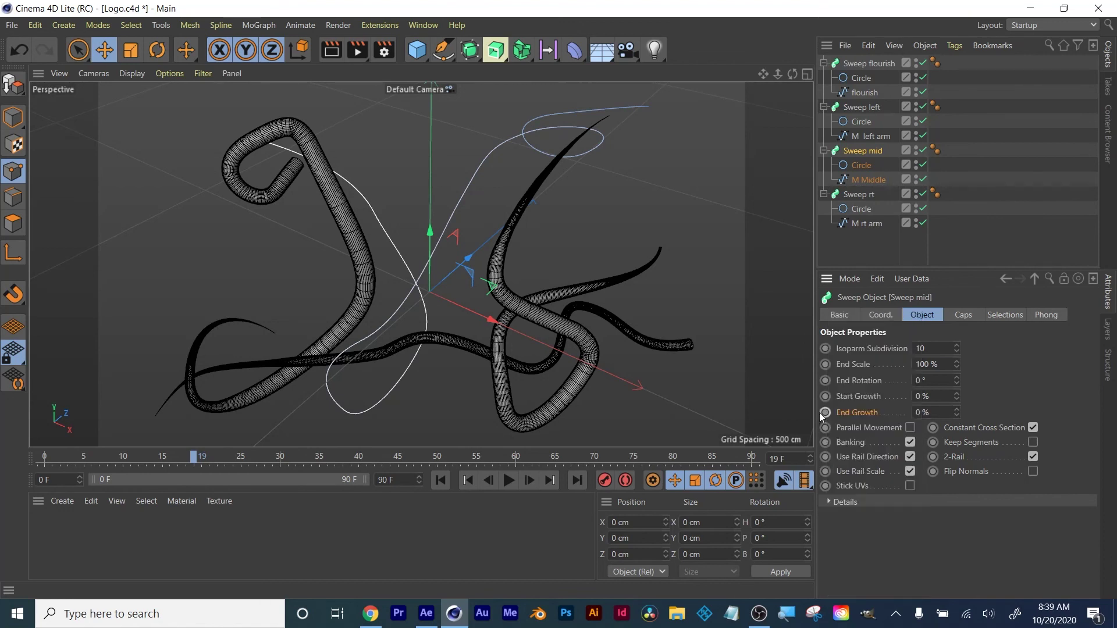
pyautogui.click(825, 412)
pyautogui.moveTo(198, 462); pyautogui.dragTo(437, 461)
pyautogui.moveTo(958, 410); pyautogui.dragTo(1024, 413)
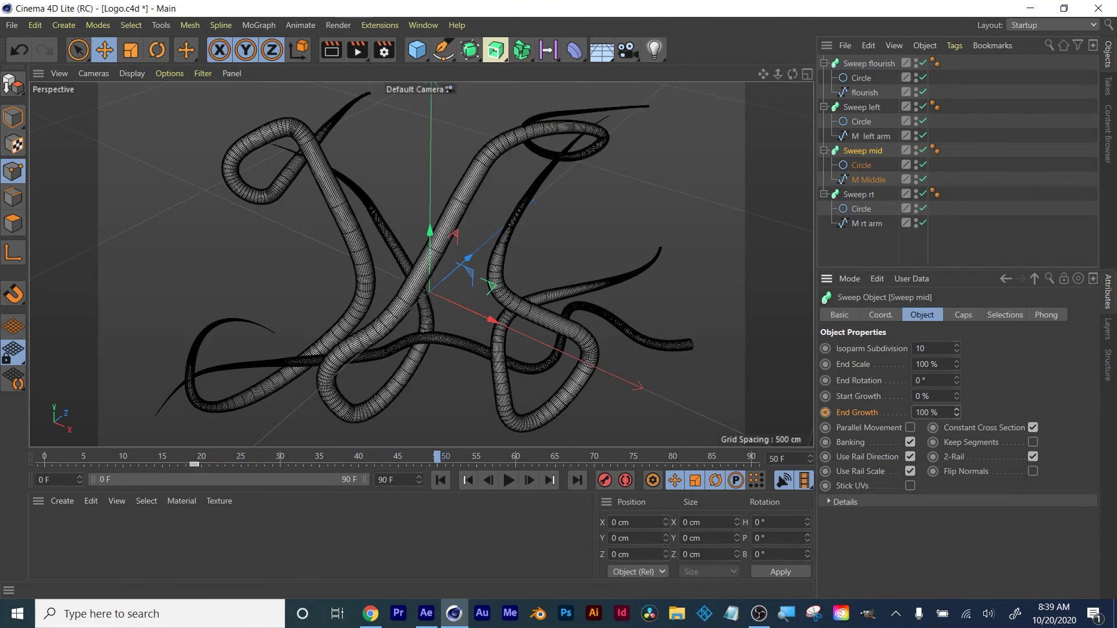
pyautogui.click(825, 412)
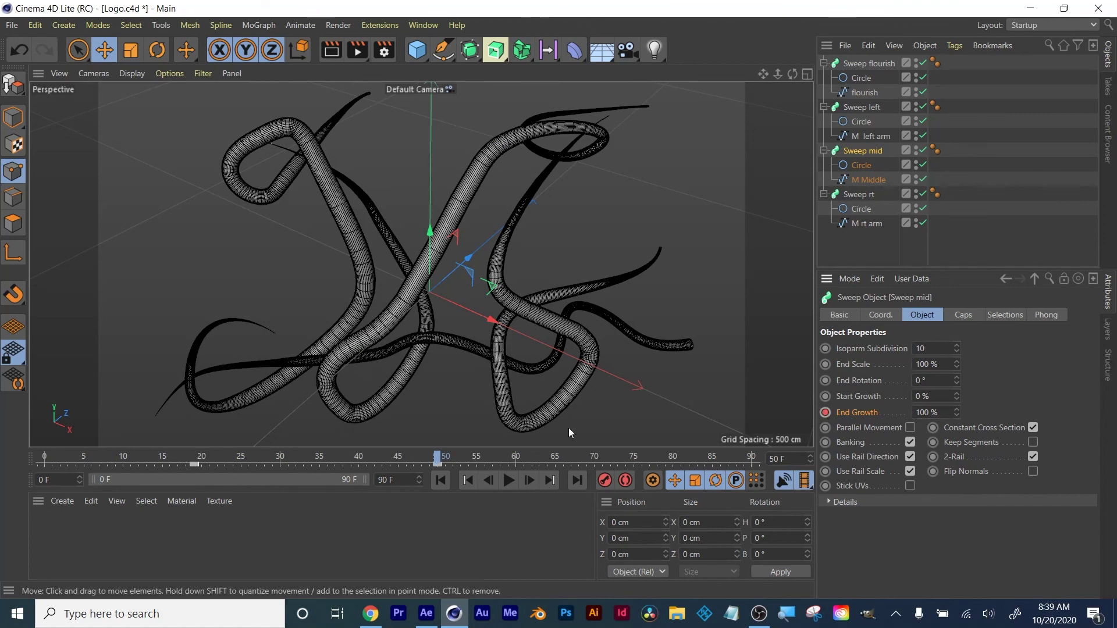
# Keyframe the Sweep rt's End Growth at 0% on frame 41 and raise the value at frame 78.
pyautogui.moveTo(430, 456); pyautogui.dragTo(371, 427)
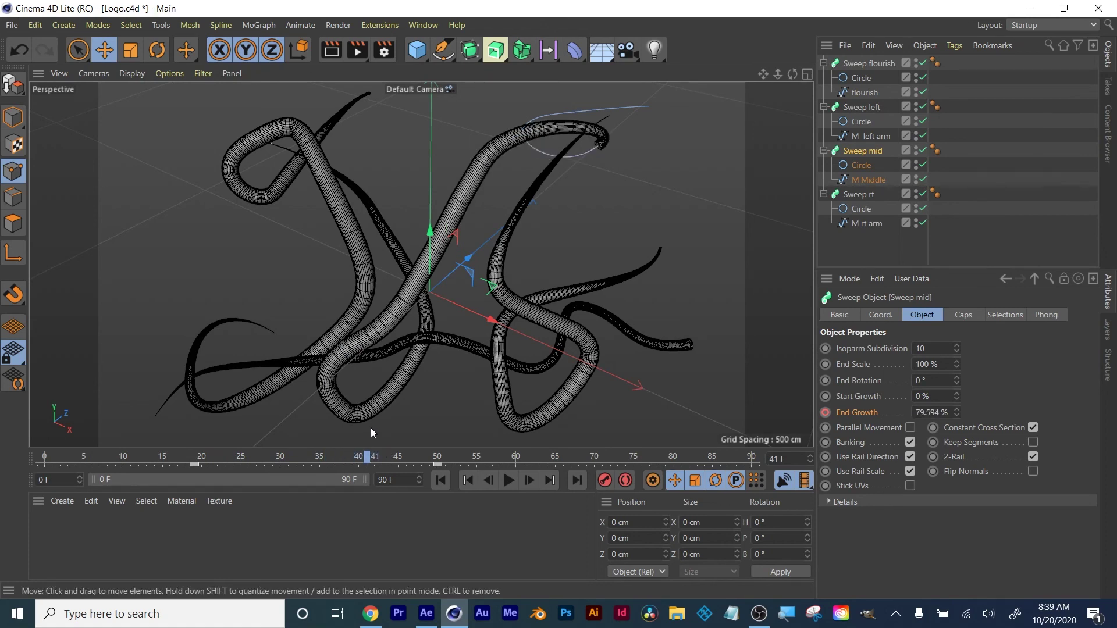
pyautogui.click(859, 193)
pyautogui.moveTo(960, 414); pyautogui.dragTo(890, 414)
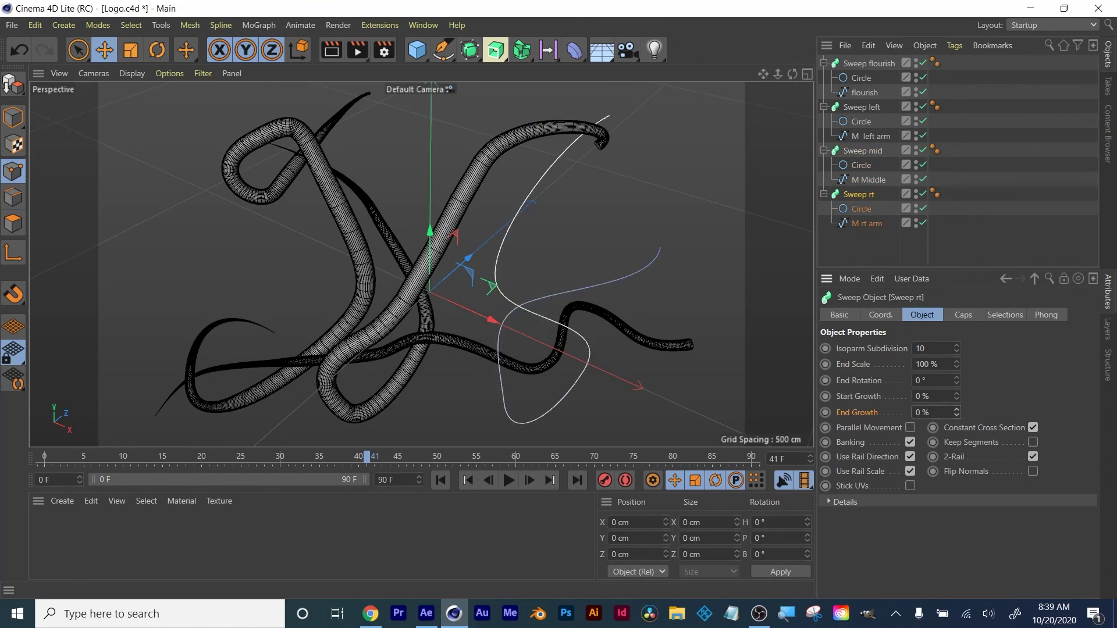
pyautogui.click(824, 413)
pyautogui.moveTo(367, 461); pyautogui.dragTo(658, 464)
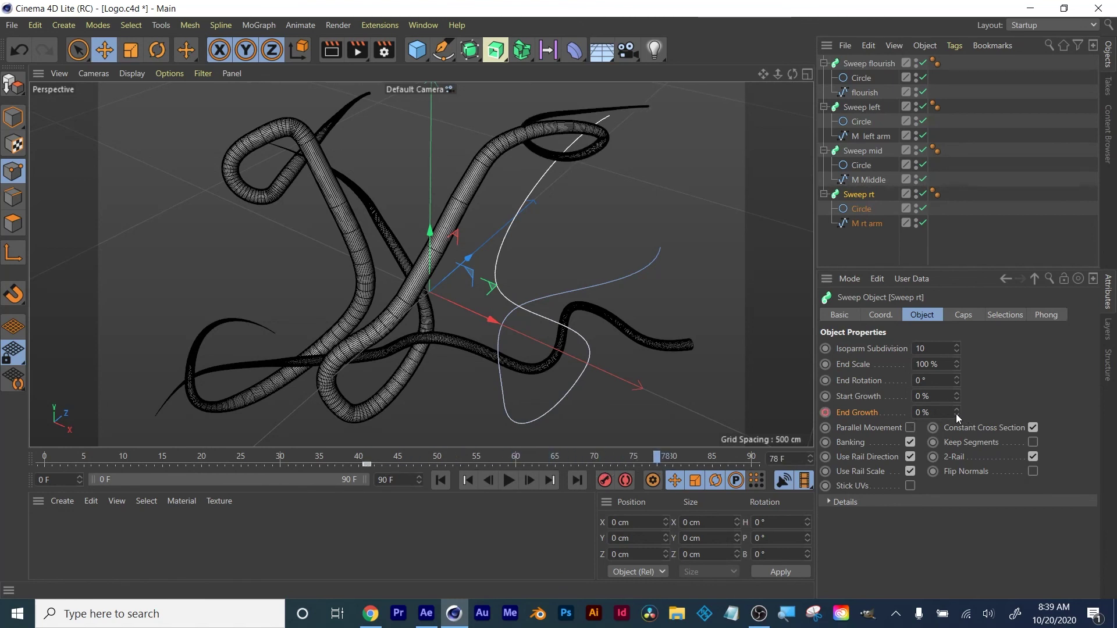
pyautogui.moveTo(955, 414); pyautogui.dragTo(995, 412)
# Try to animate the Sweep flourish's End Growth from 0% at frame 25 to 100% at frame 82.
pyautogui.moveTo(656, 458); pyautogui.dragTo(239, 478)
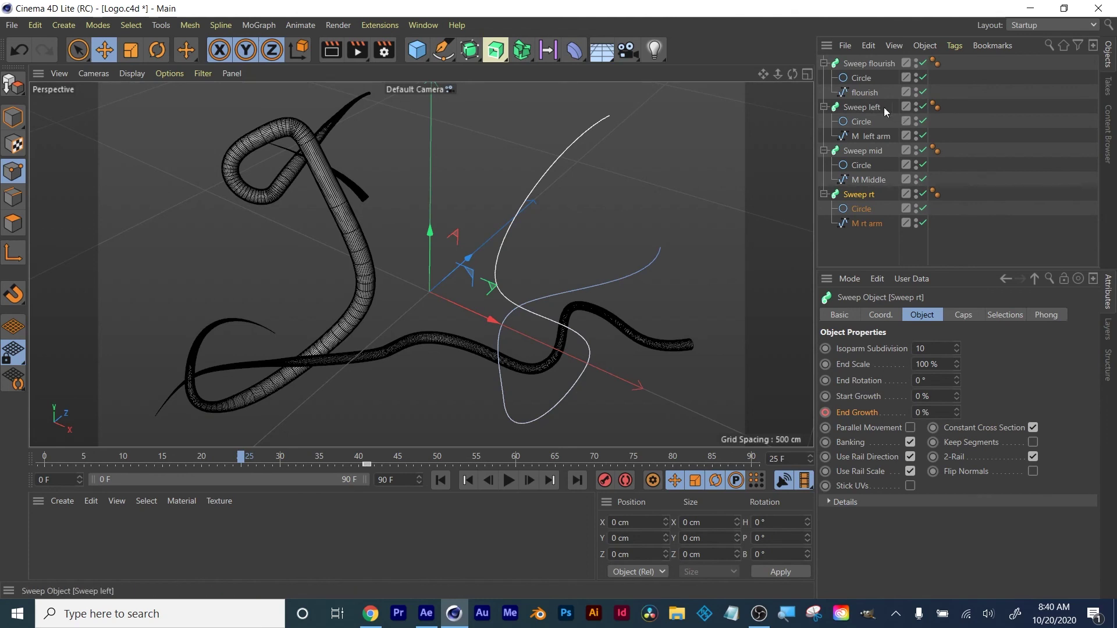
pyautogui.click(864, 93)
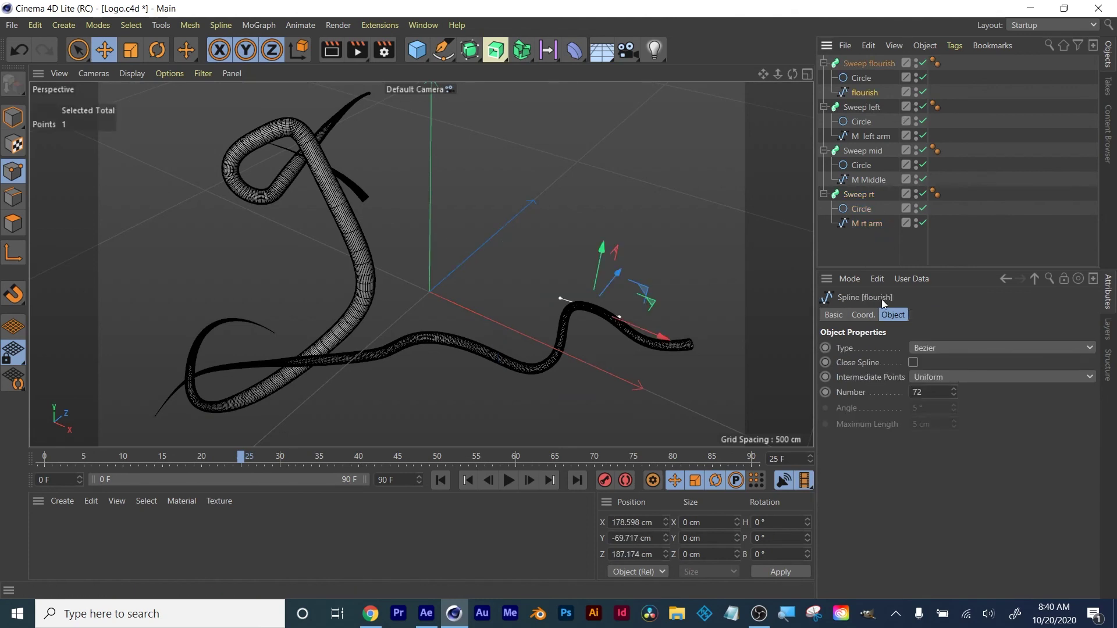
pyautogui.click(863, 63)
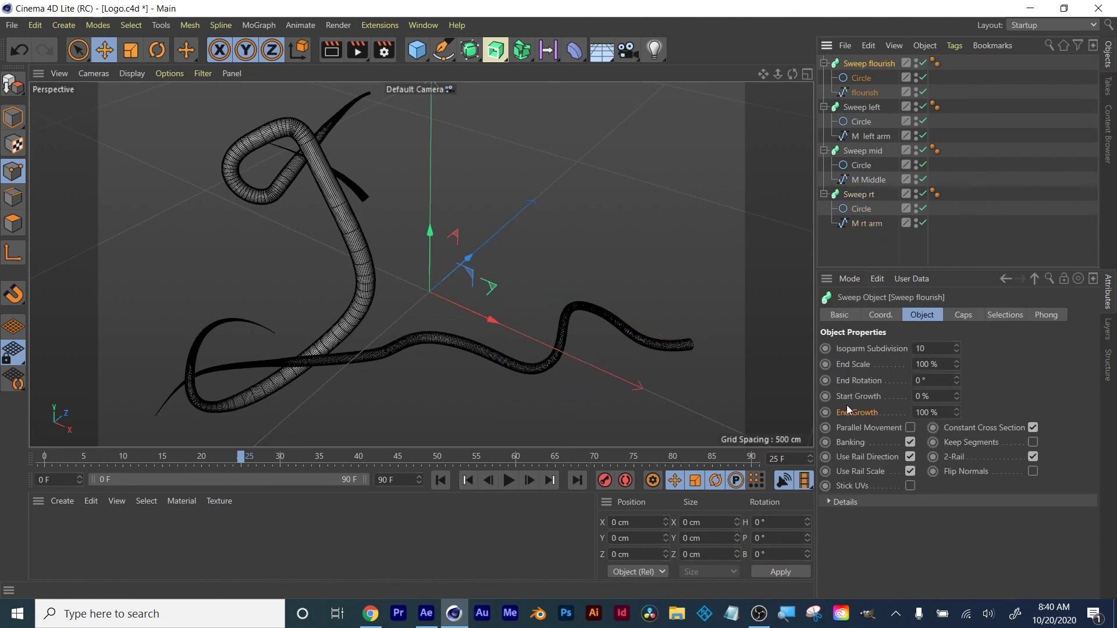
pyautogui.moveTo(958, 412); pyautogui.dragTo(958, 465)
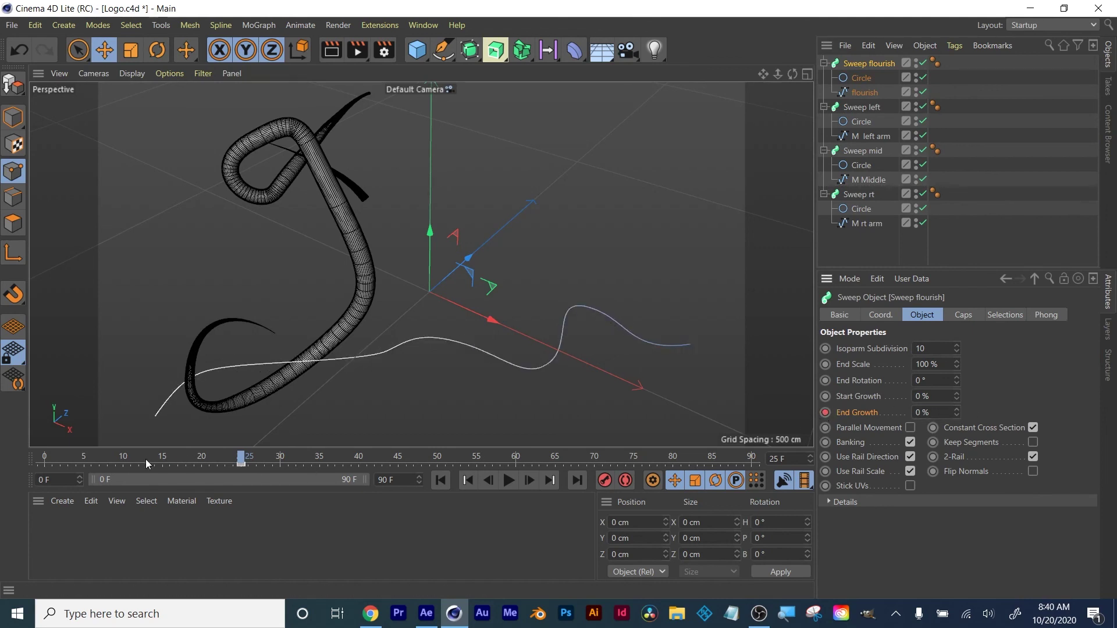
pyautogui.moveTo(241, 460); pyautogui.dragTo(692, 463)
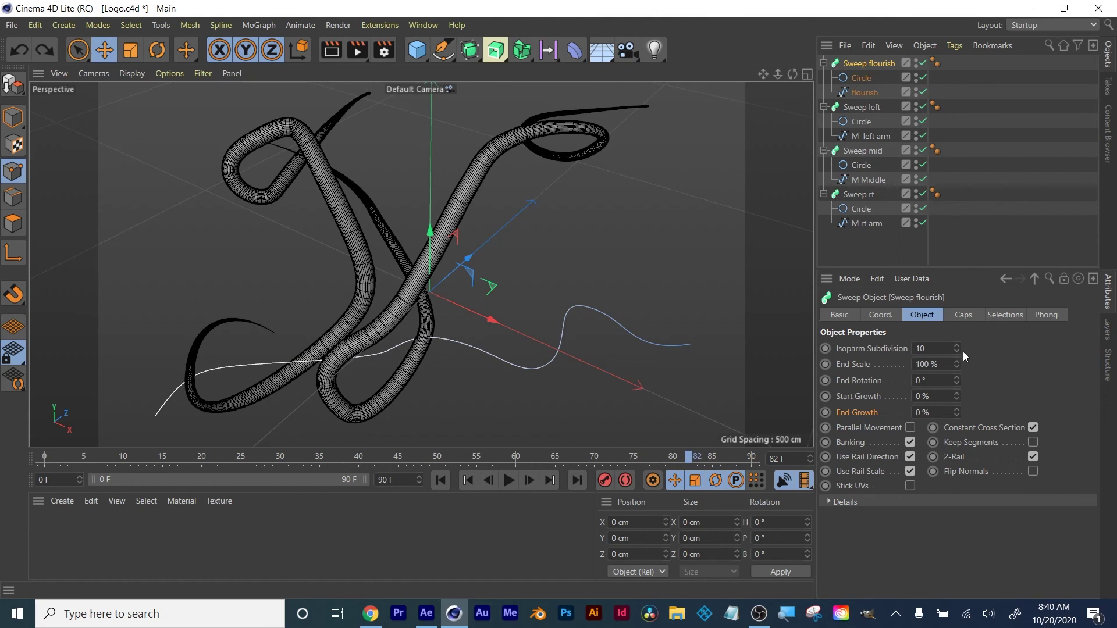
pyautogui.click(539, 462)
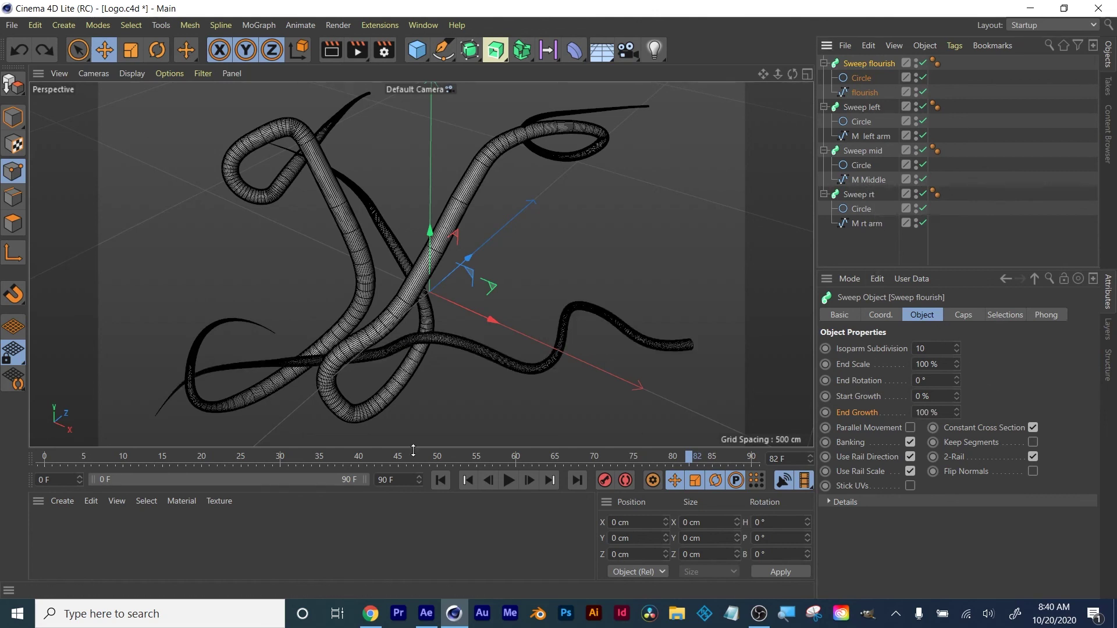
pyautogui.moveTo(539, 462); pyautogui.dragTo(421, 462)
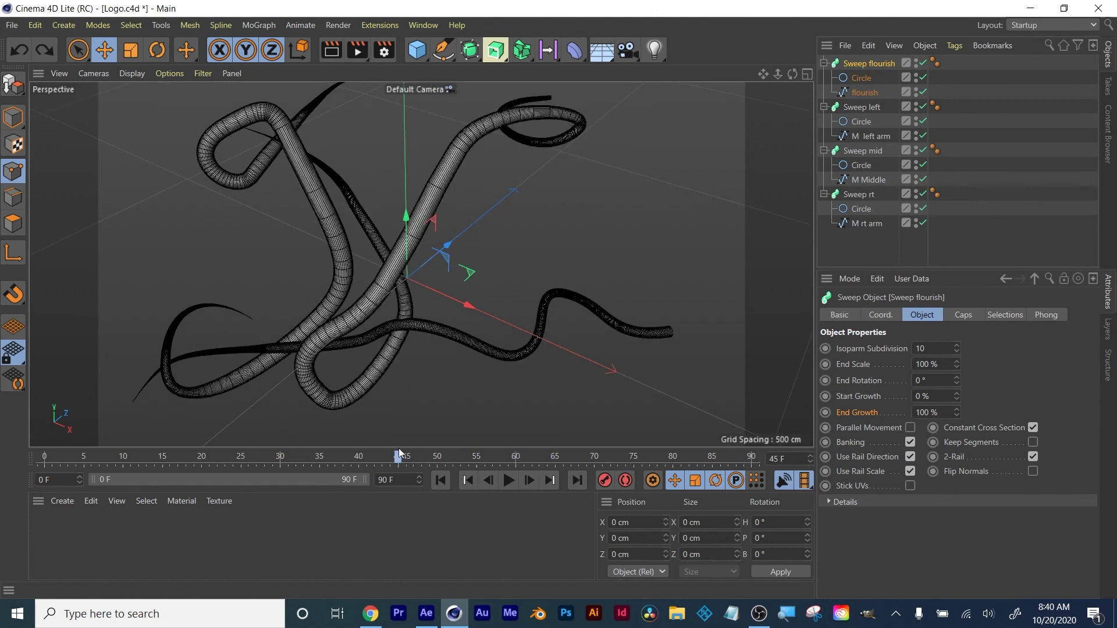
# Keyframe the Sweep rt's End Growth at 100% on frame 76.
pyautogui.click(859, 195)
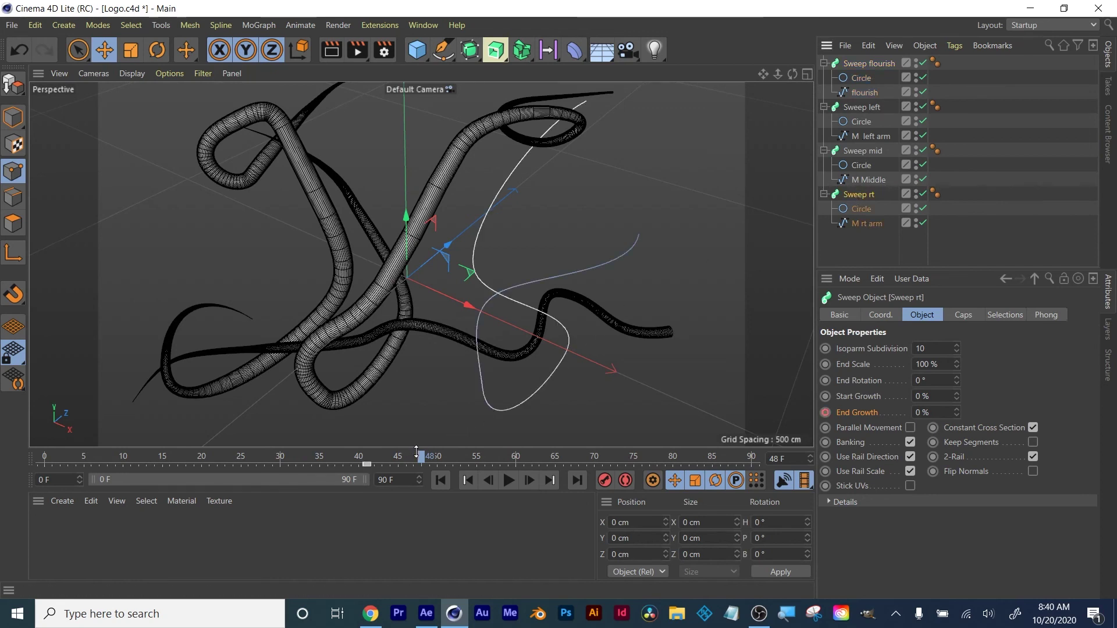
pyautogui.moveTo(417, 456); pyautogui.dragTo(638, 468)
pyautogui.moveTo(957, 414); pyautogui.dragTo(957, 384)
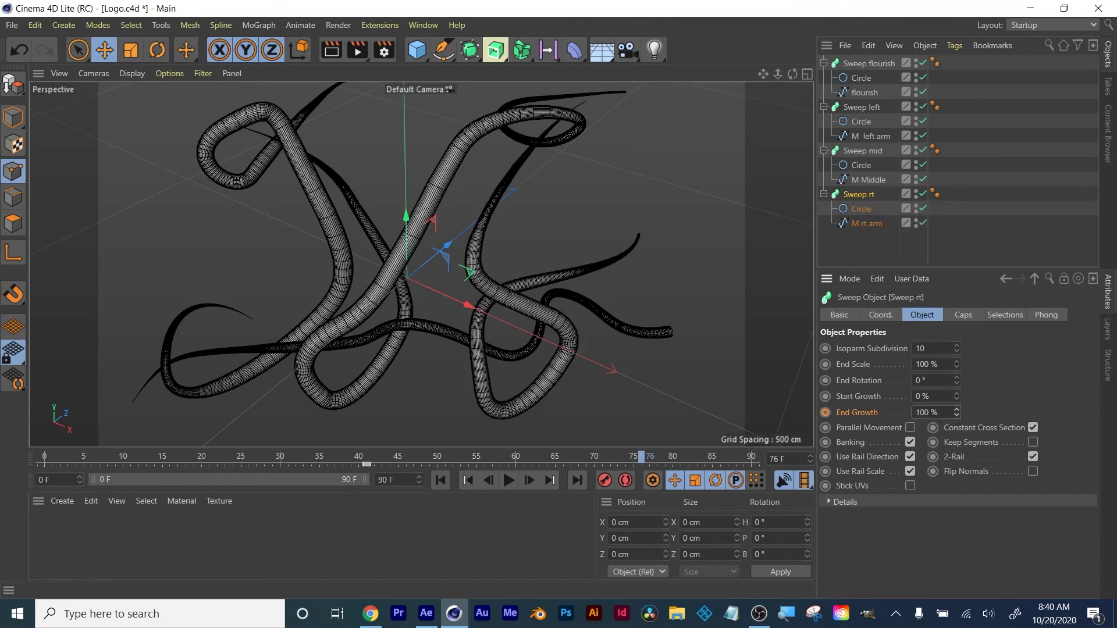
pyautogui.click(825, 413)
# Keyframe the Sweep flourish's End Growth at 0% on frame 12.
pyautogui.moveTo(177, 463); pyautogui.dragTo(140, 461)
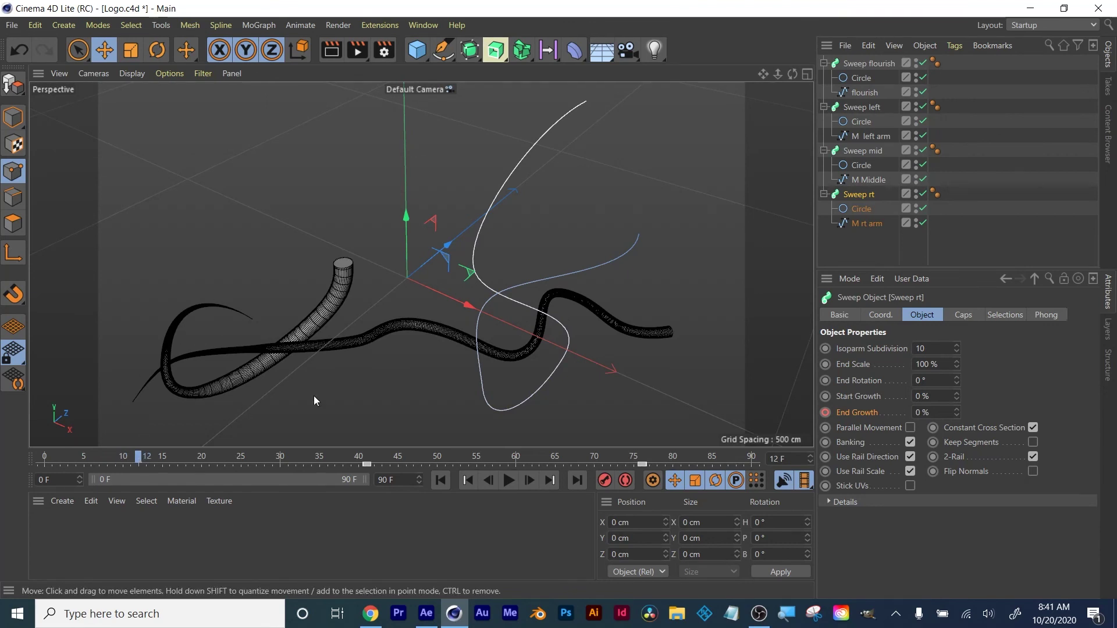
pyautogui.click(861, 64)
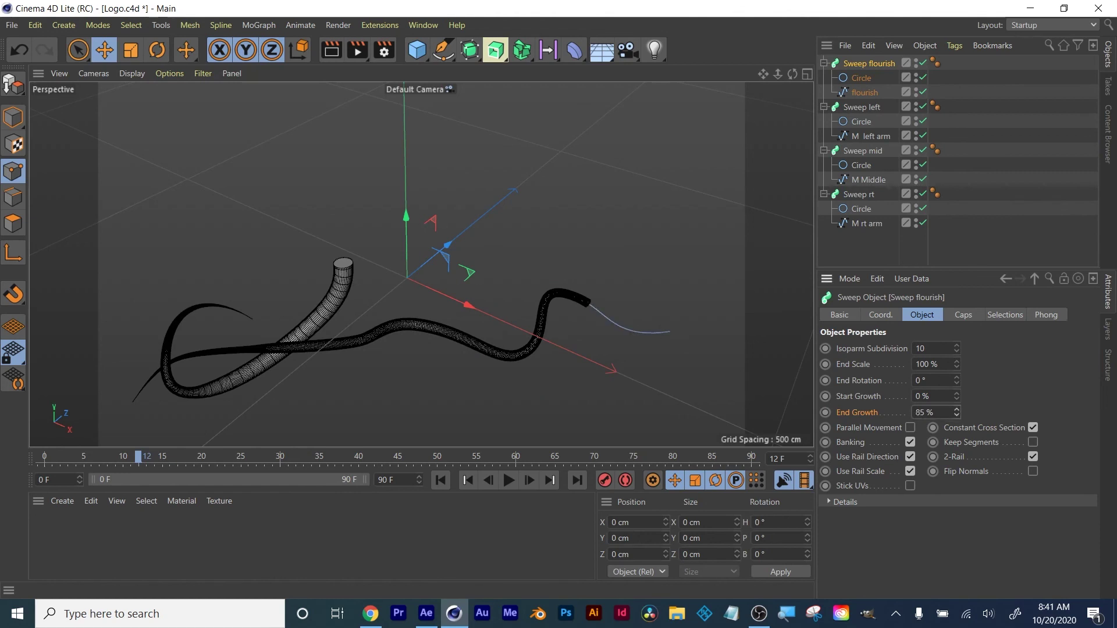
pyautogui.moveTo(957, 410); pyautogui.dragTo(956, 454)
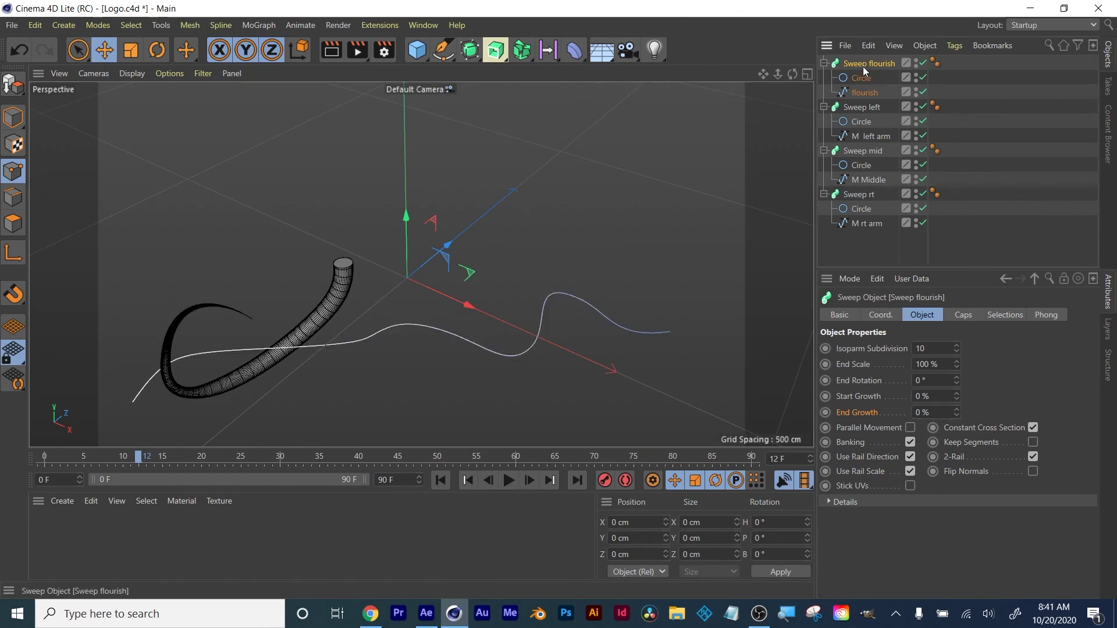
pyautogui.click(825, 412)
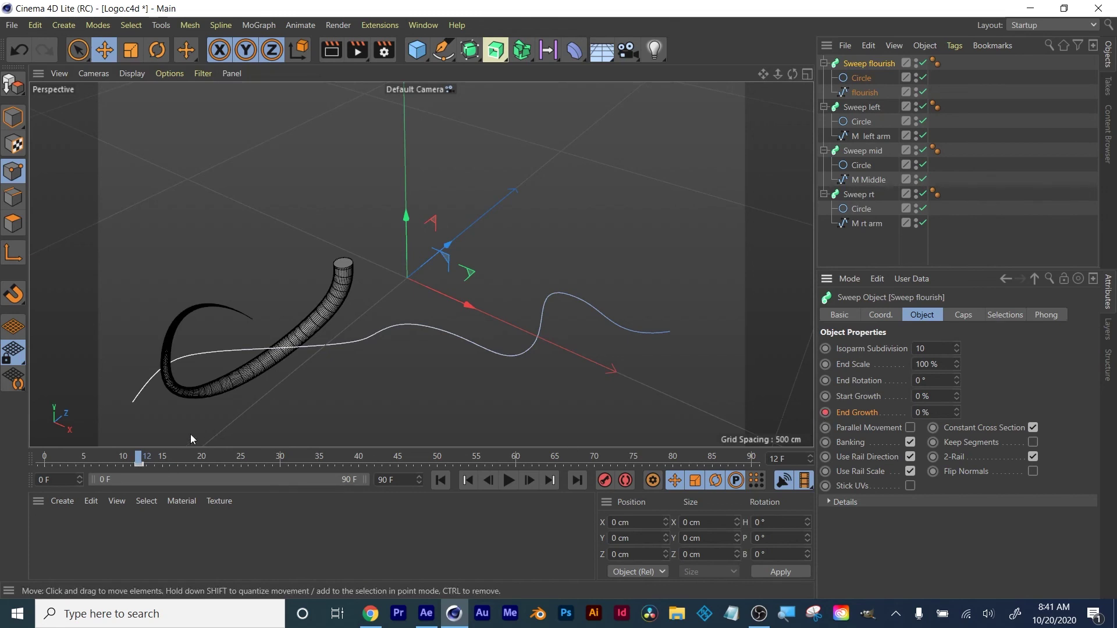
# Try setting the Sweep flourish's End Growth to 100% at frame 67, and return to the first frame.
pyautogui.moveTo(138, 460); pyautogui.dragTo(571, 458)
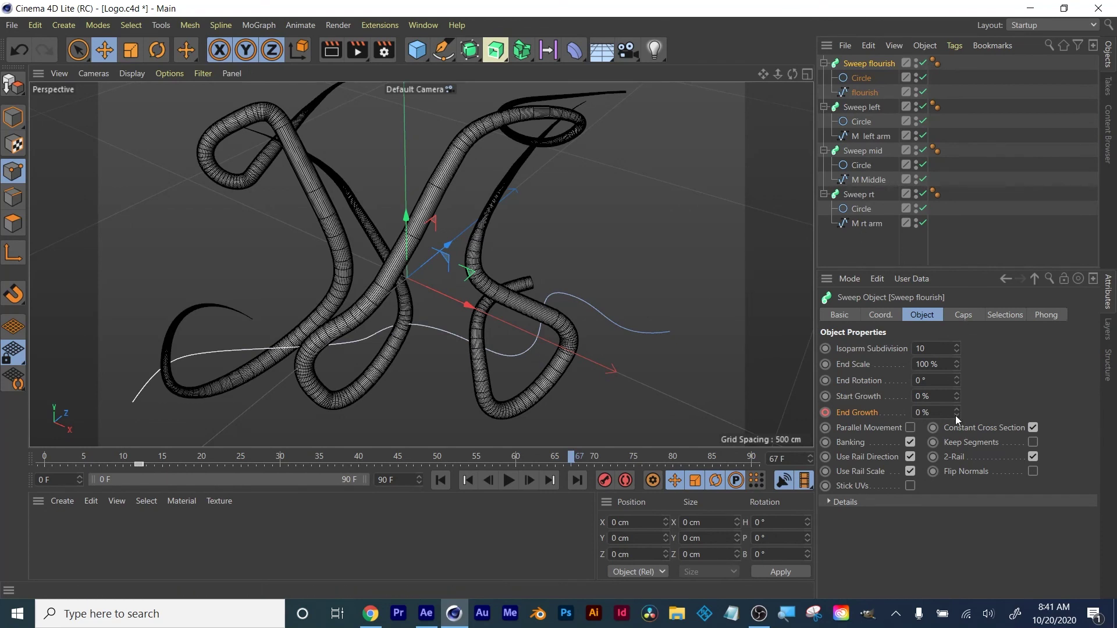
pyautogui.moveTo(955, 415); pyautogui.dragTo(954, 415)
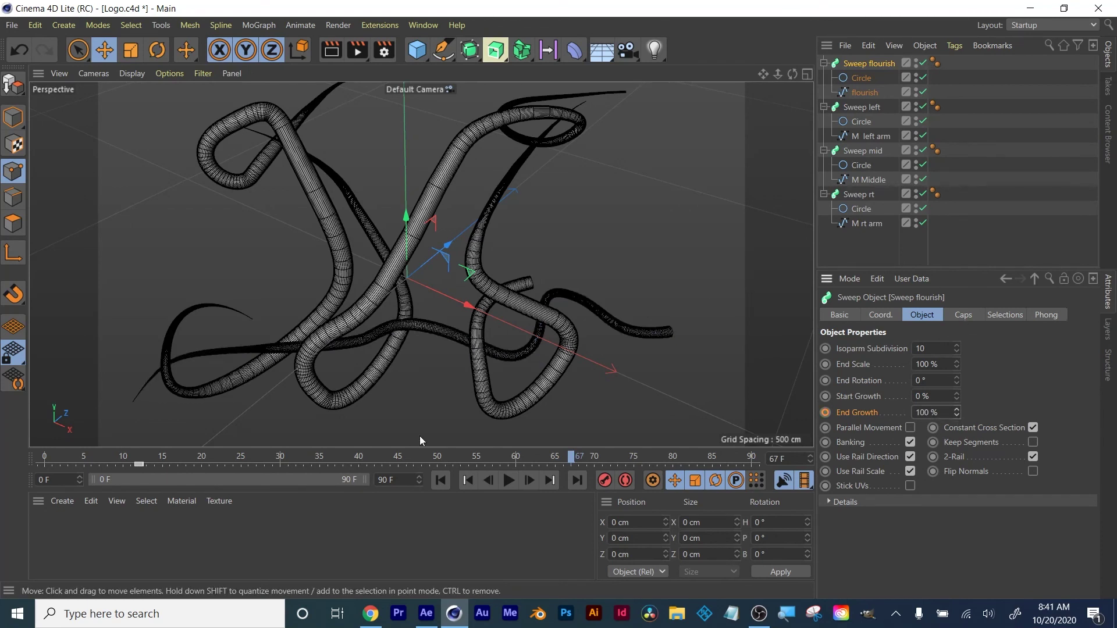
pyautogui.hotkey('shift', 'f')
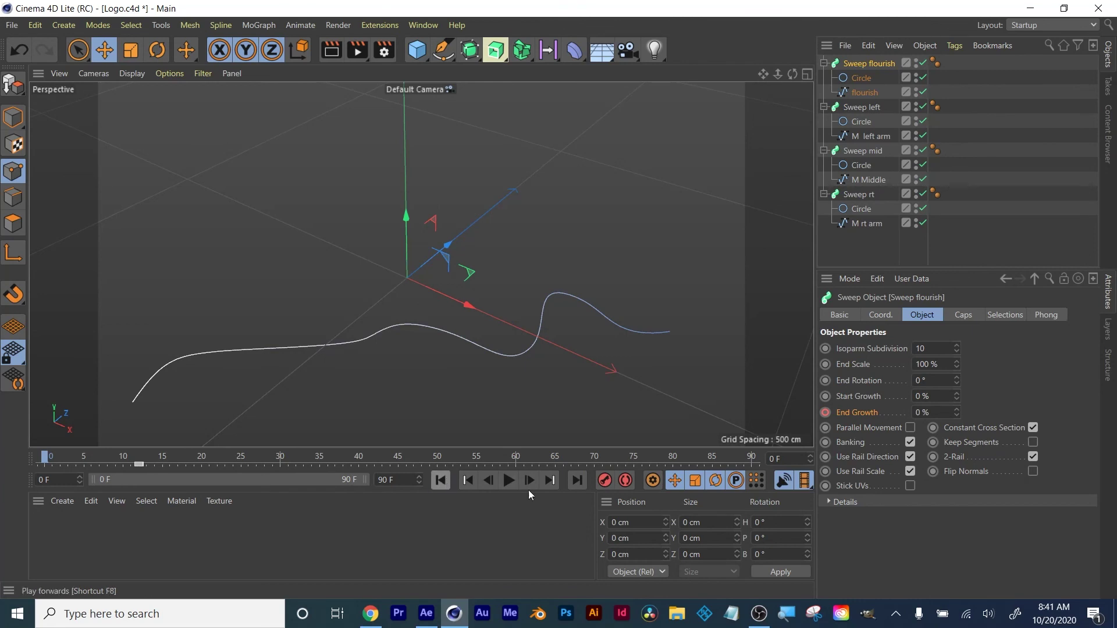
# Keyframe the Sweep flourish's End Growth at 100% on frame 68.
pyautogui.moveTo(448, 458); pyautogui.dragTo(582, 444)
pyautogui.click(931, 412)
pyautogui.write('100')
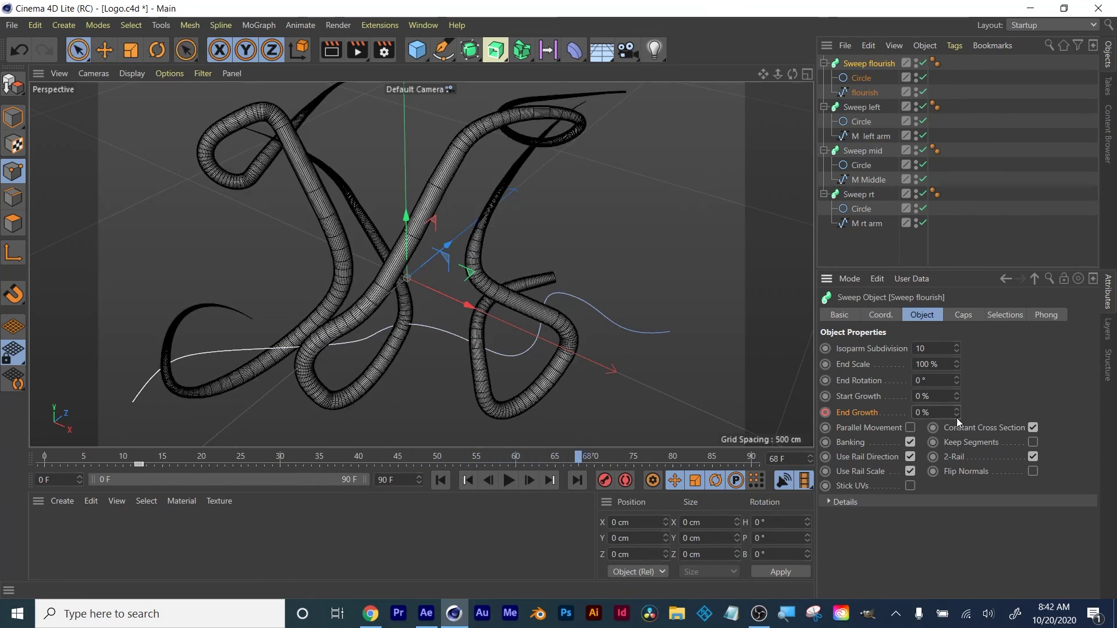
pyautogui.press('Return')
pyautogui.keyDown('ctrl'); pyautogui.click(825, 412); pyautogui.keyUp('ctrl')
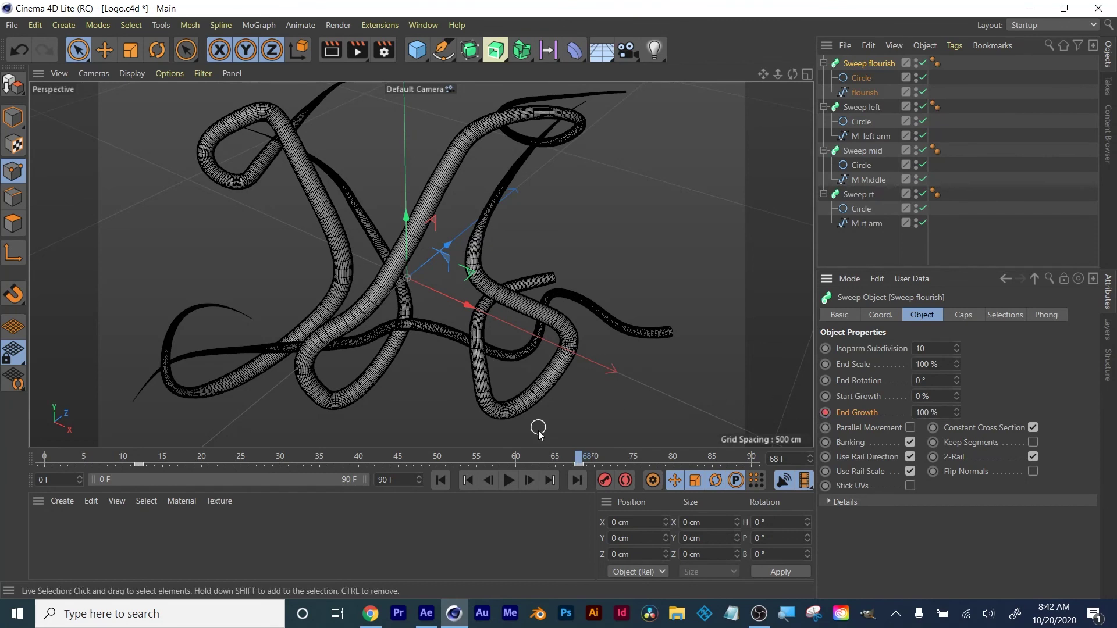
# Return the animation to frame 0 and save the project.
pyautogui.press('f')
pyautogui.moveTo(550, 457); pyautogui.dragTo(45, 458)
pyautogui.hotkey('ctrl', 's')
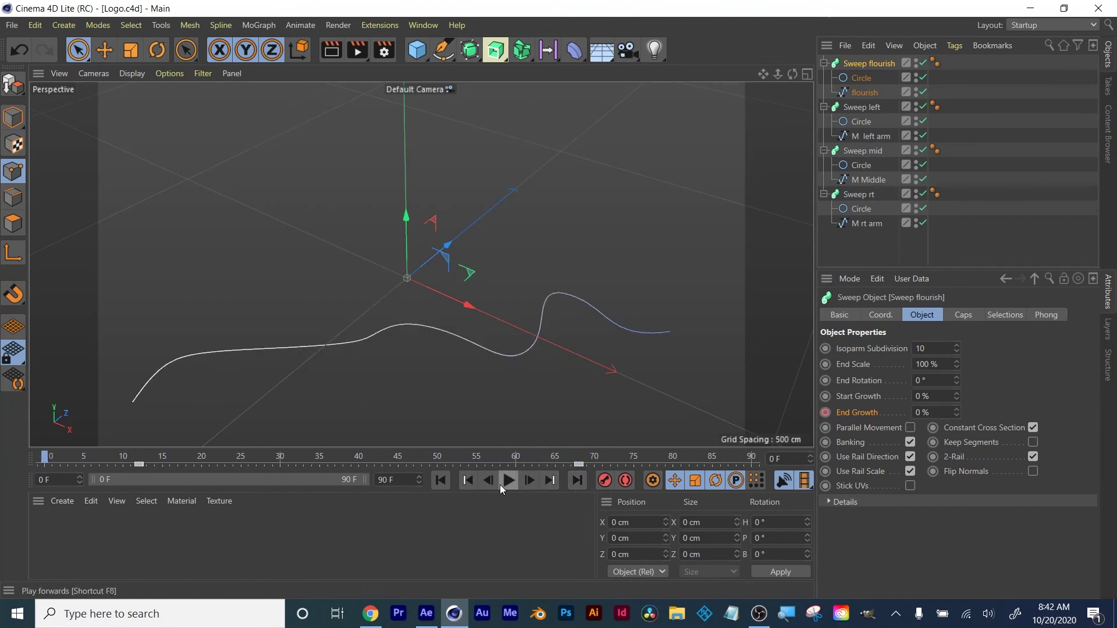
# Play the sweep growth animation, stop it, and scrub forward to frame 70.
pyautogui.click(502, 484)
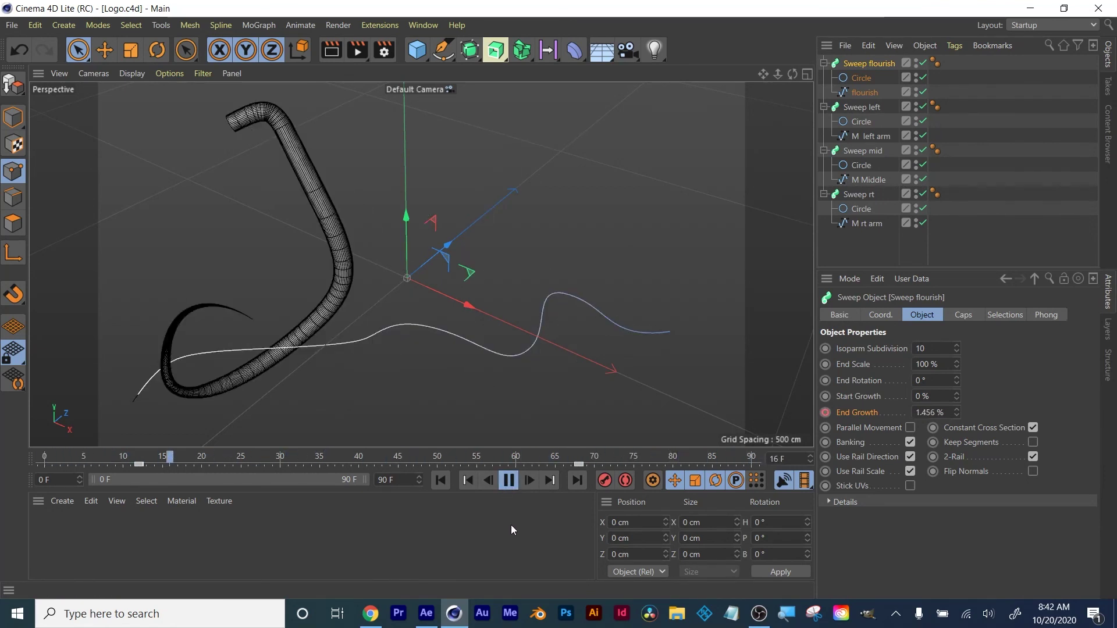
pyautogui.press('e')
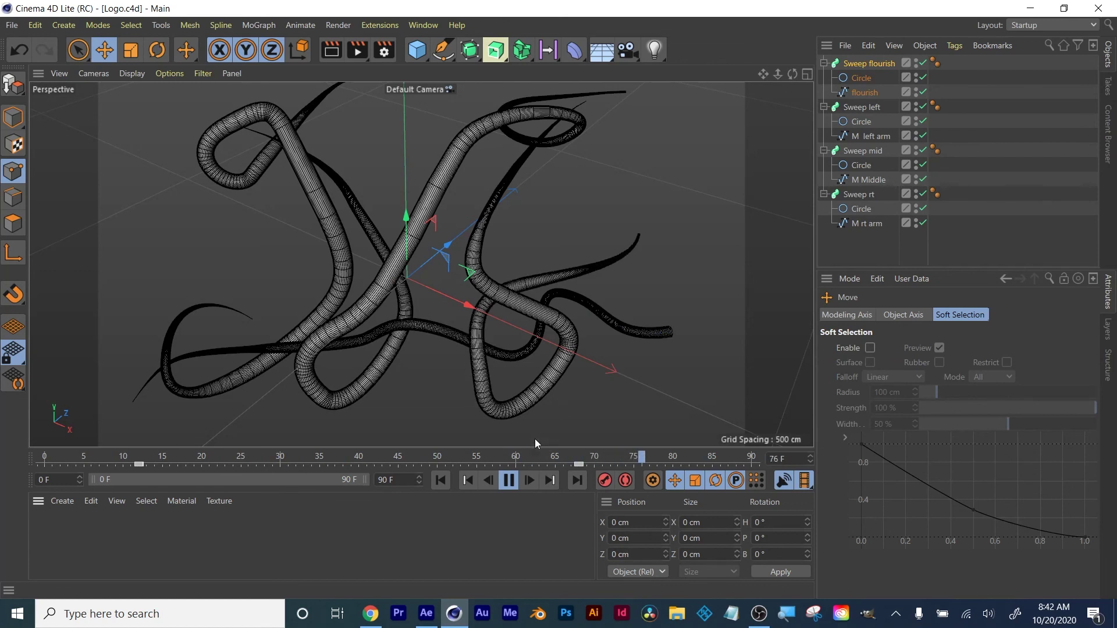
pyautogui.click(508, 480)
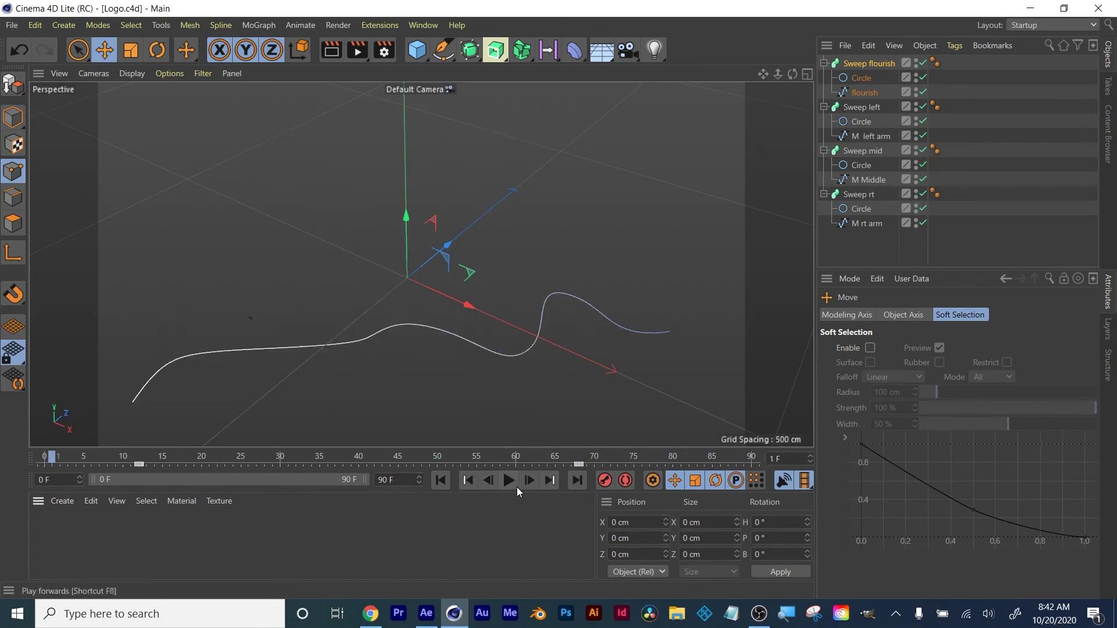
pyautogui.moveTo(327, 459); pyautogui.dragTo(582, 452)
pyautogui.moveTo(588, 444); pyautogui.dragTo(595, 442)
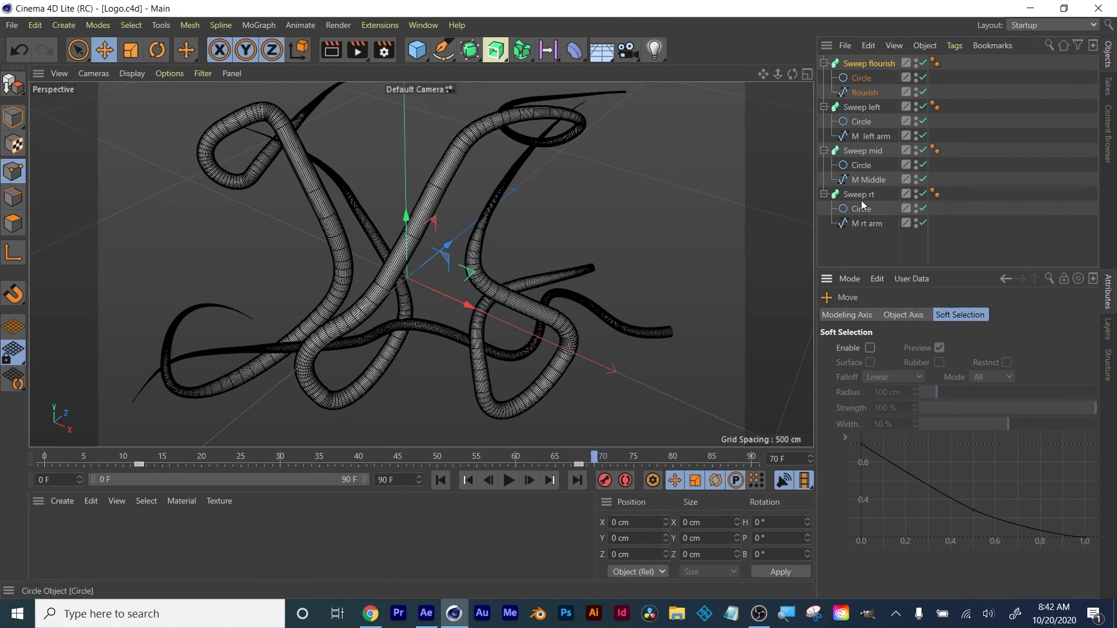
# Set the project's end time to 120 frames and extend the preview range to frame 120.
pyautogui.click(868, 64)
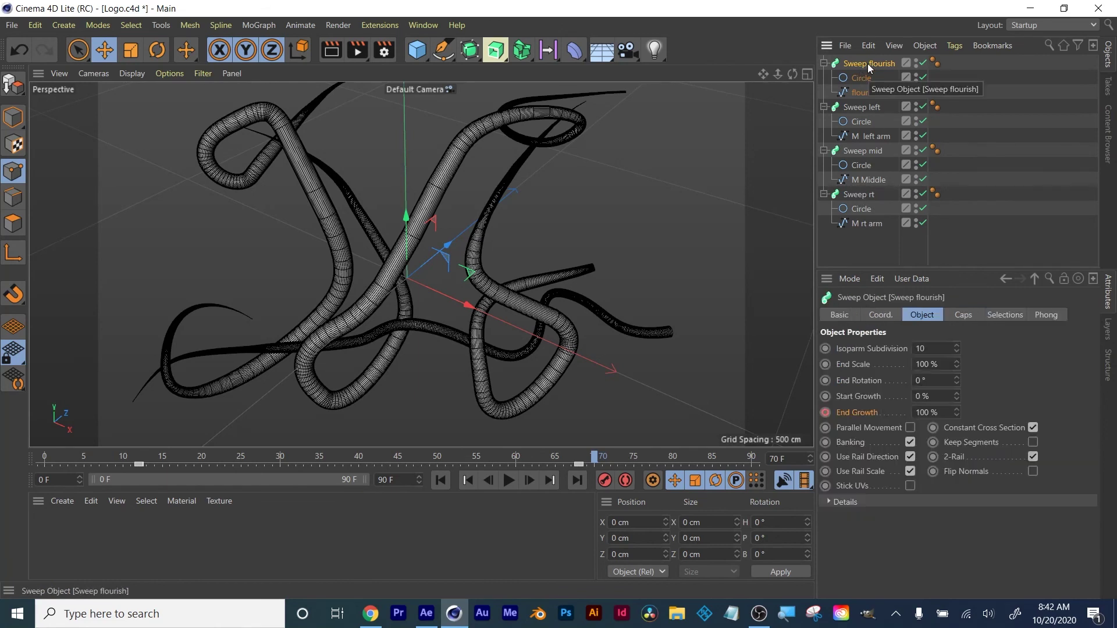
pyautogui.doubleClick(401, 479)
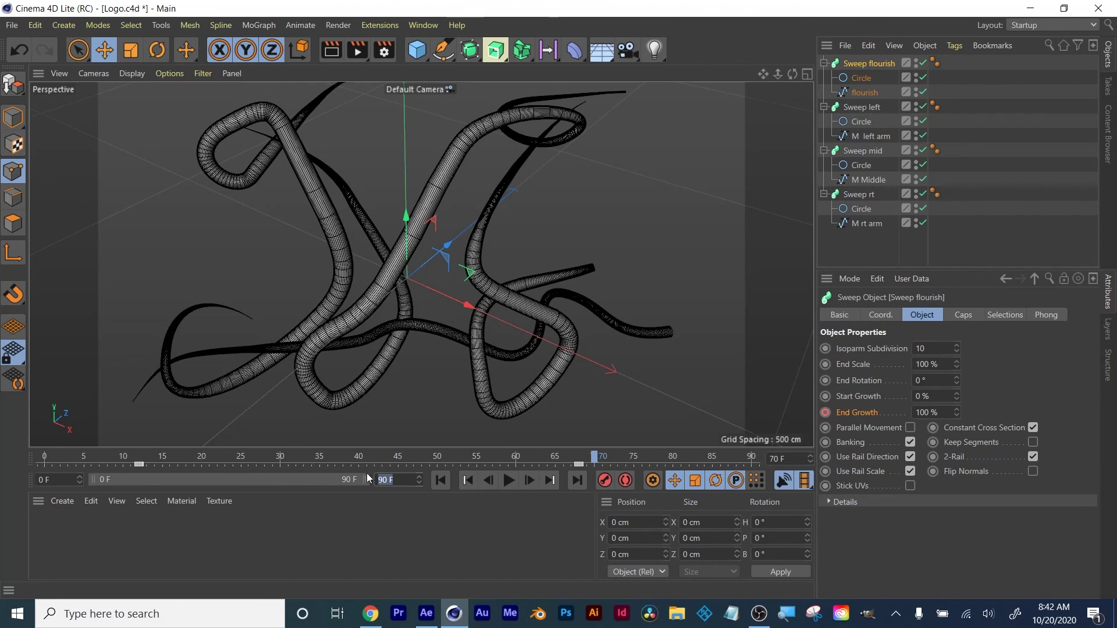
pyautogui.write('120')
pyautogui.press('Return')
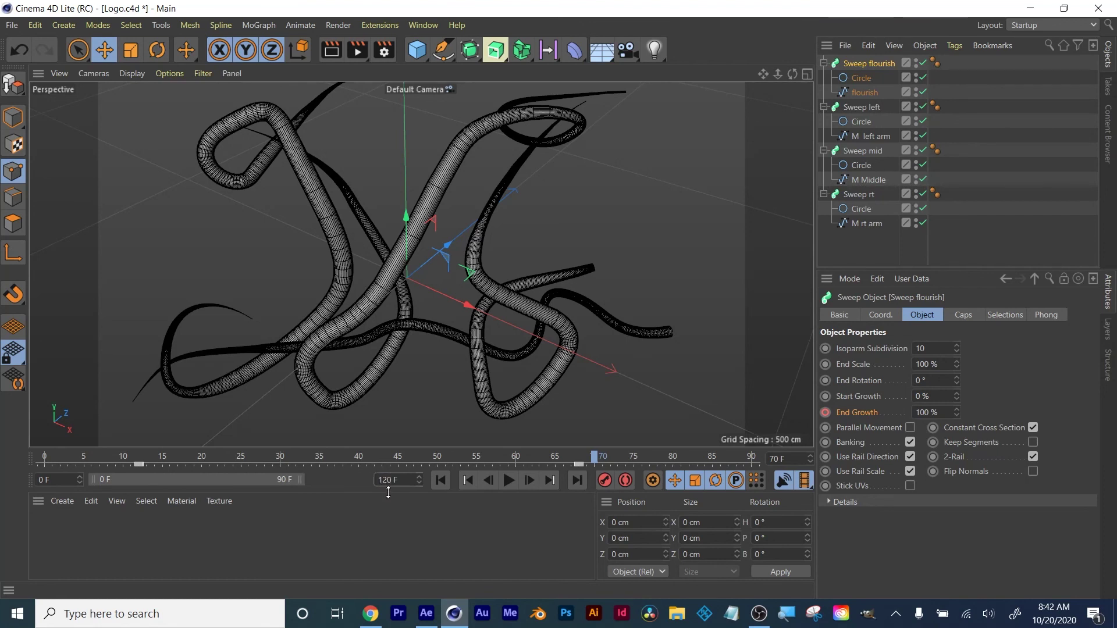
pyautogui.moveTo(295, 479); pyautogui.dragTo(416, 480)
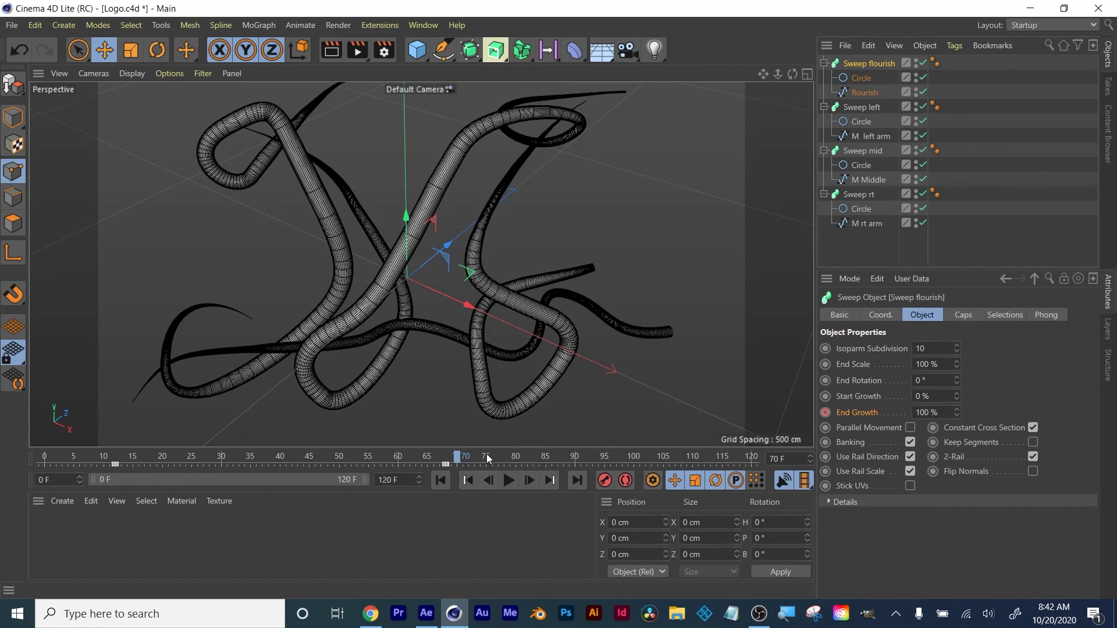
# Show the End Growth animation track of the flourish sweep in the Timeline window.
pyautogui.moveTo(458, 457); pyautogui.dragTo(411, 445)
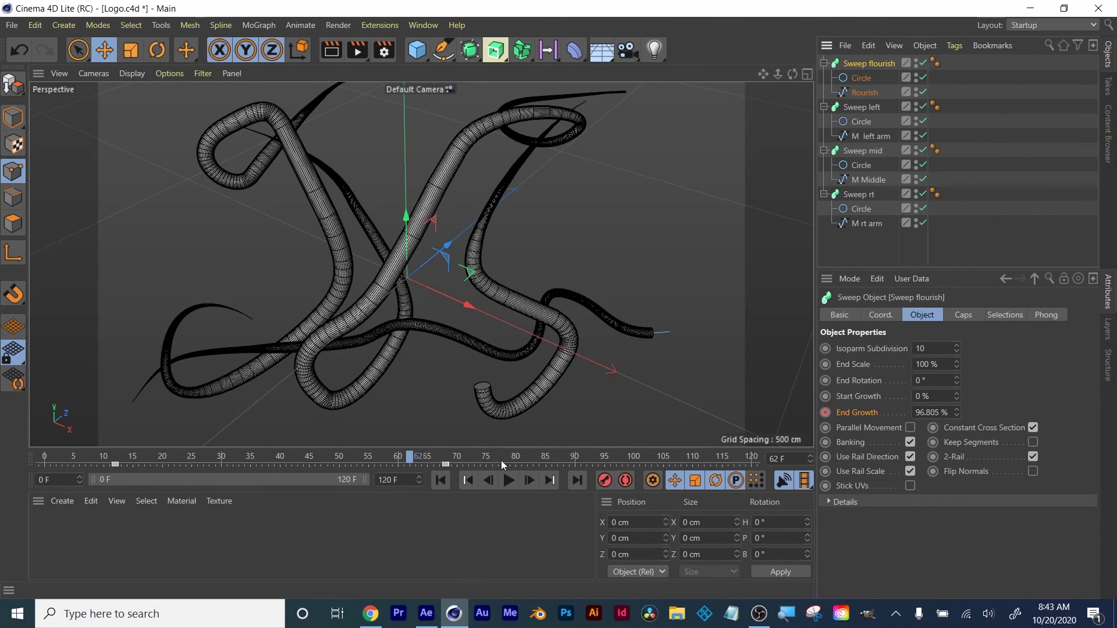
pyautogui.click(521, 458)
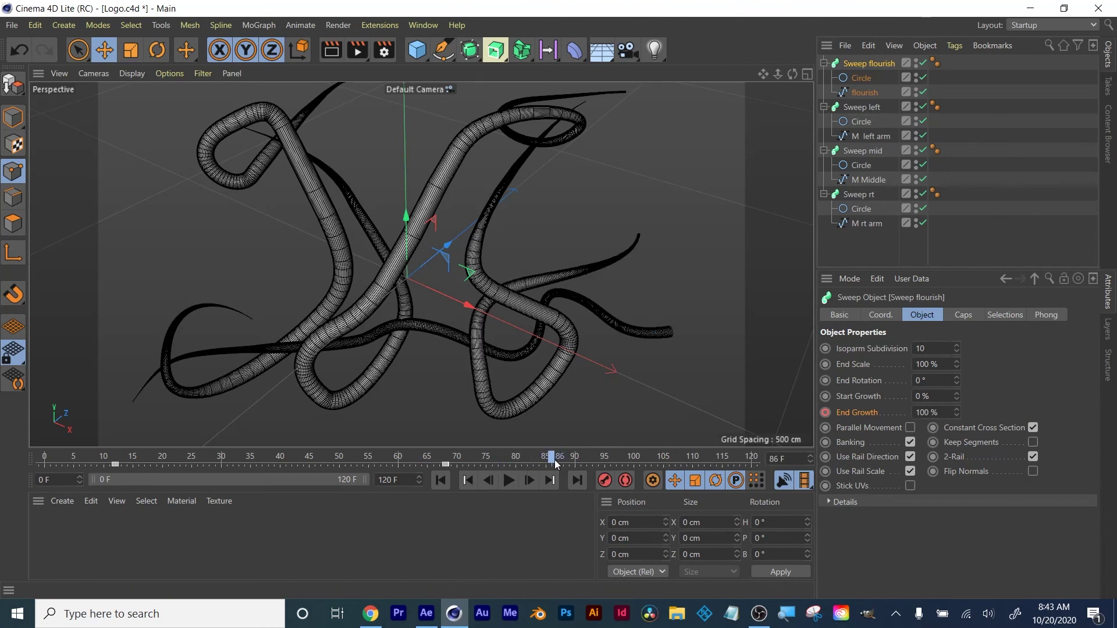
pyautogui.moveTo(554, 459); pyautogui.dragTo(487, 461)
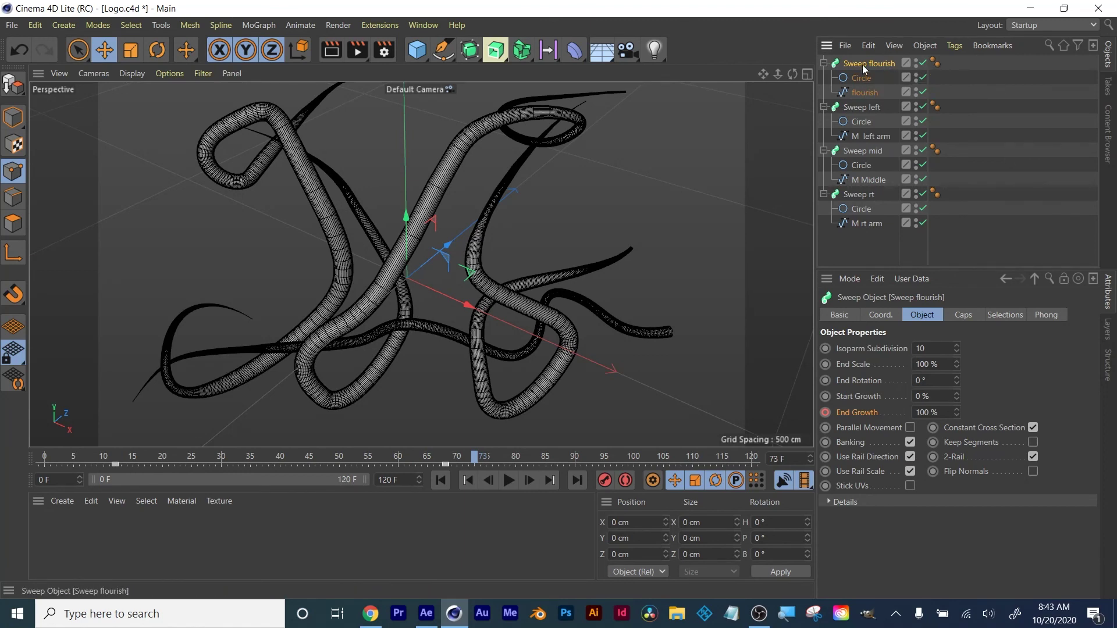
pyautogui.rightClick(860, 414)
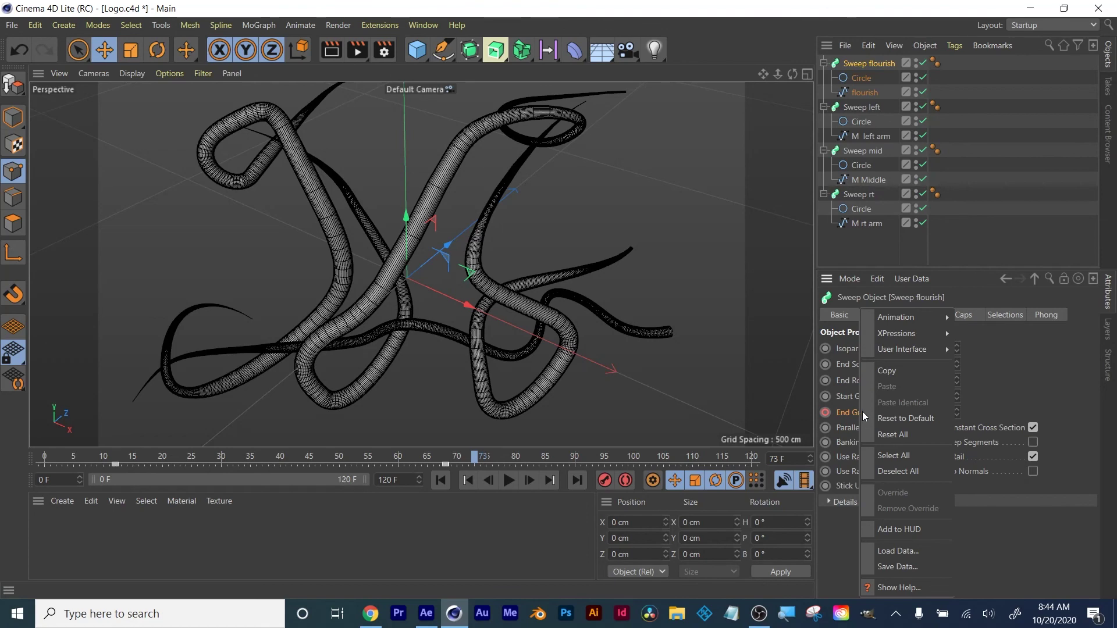
pyautogui.moveTo(895, 331)
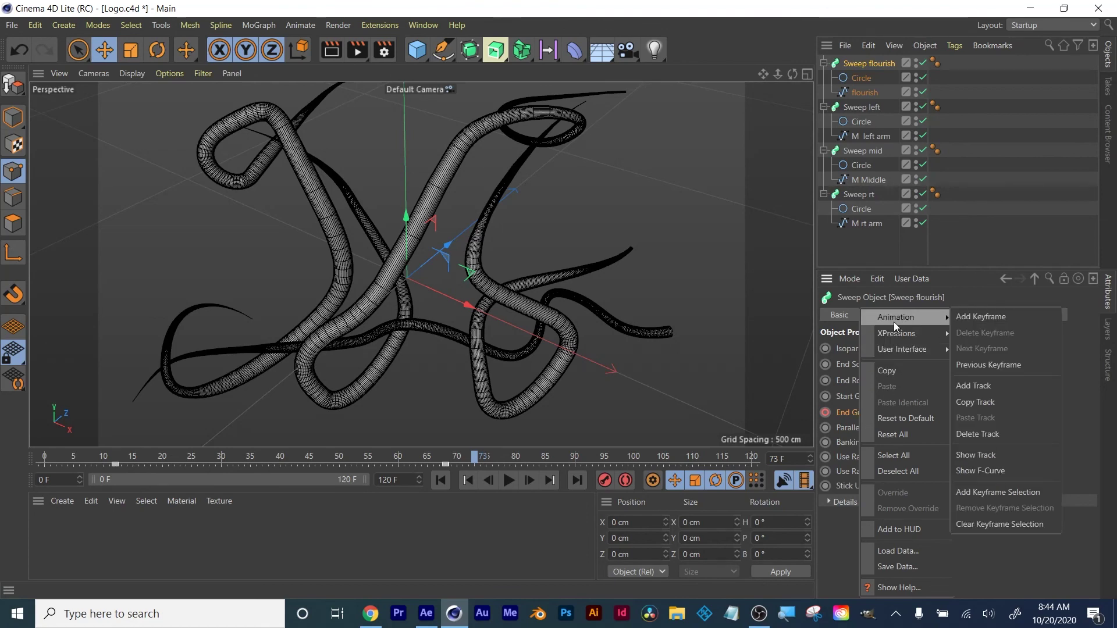
pyautogui.click(1001, 459)
pyautogui.moveTo(869, 187); pyautogui.dragTo(815, 446)
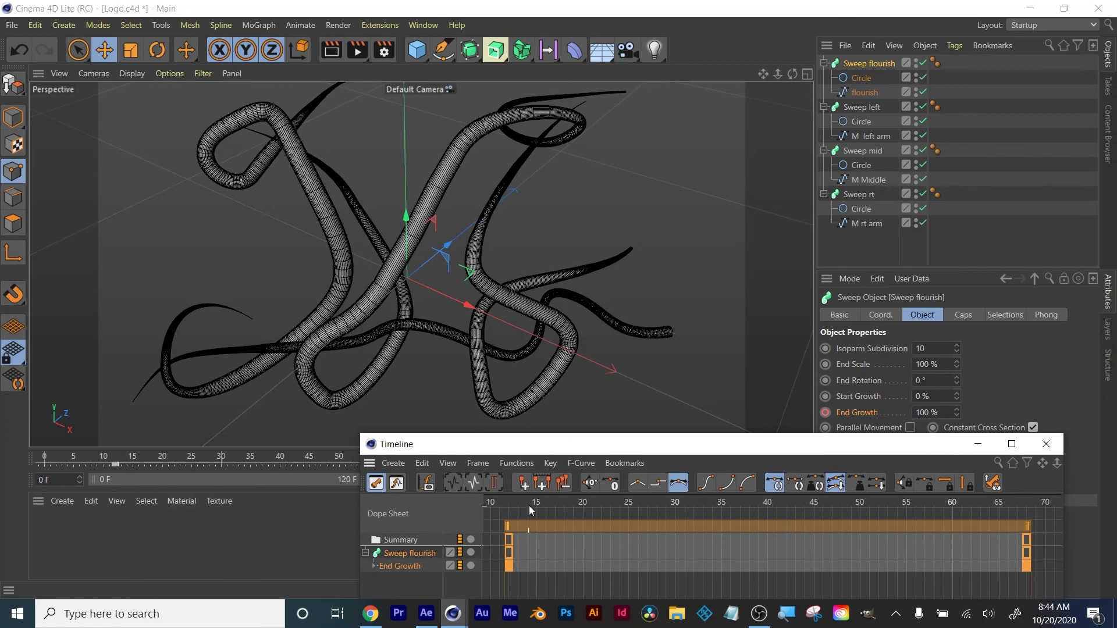
# Move the final End Growth keyframe of the flourish sweep to frame 108.
pyautogui.moveTo(532, 502); pyautogui.dragTo(947, 523)
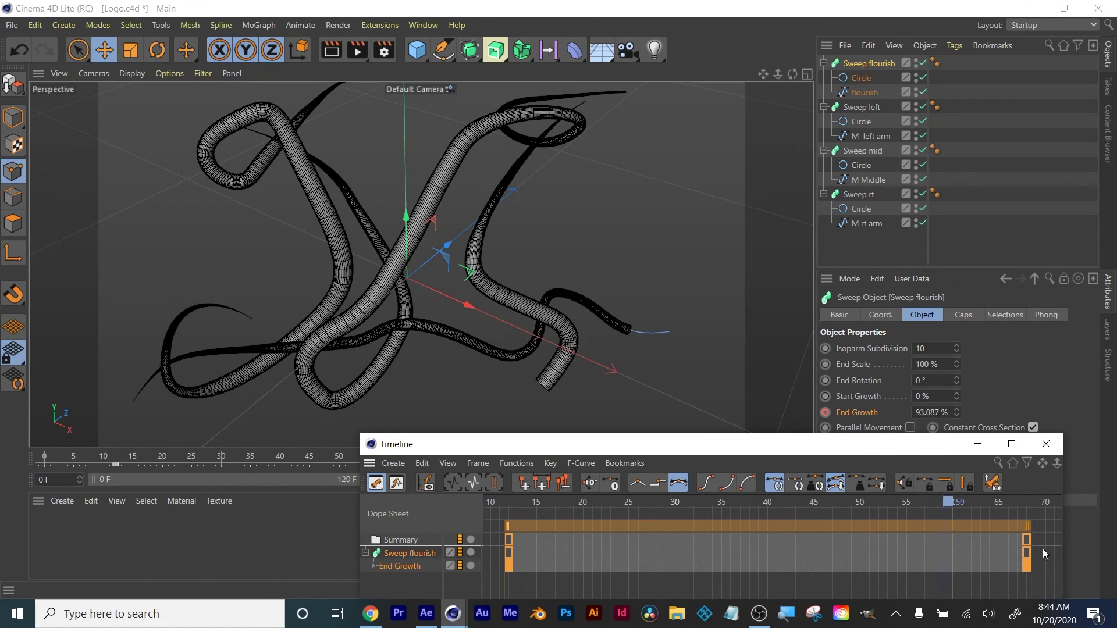
pyautogui.moveTo(1028, 523)
pyautogui.mouseDown()
pyautogui.moveTo(1055, 522)
pyautogui.moveTo(689, 518)
pyautogui.moveTo(995, 539)
pyautogui.mouseUp()
pyautogui.moveTo(731, 502); pyautogui.dragTo(780, 516)
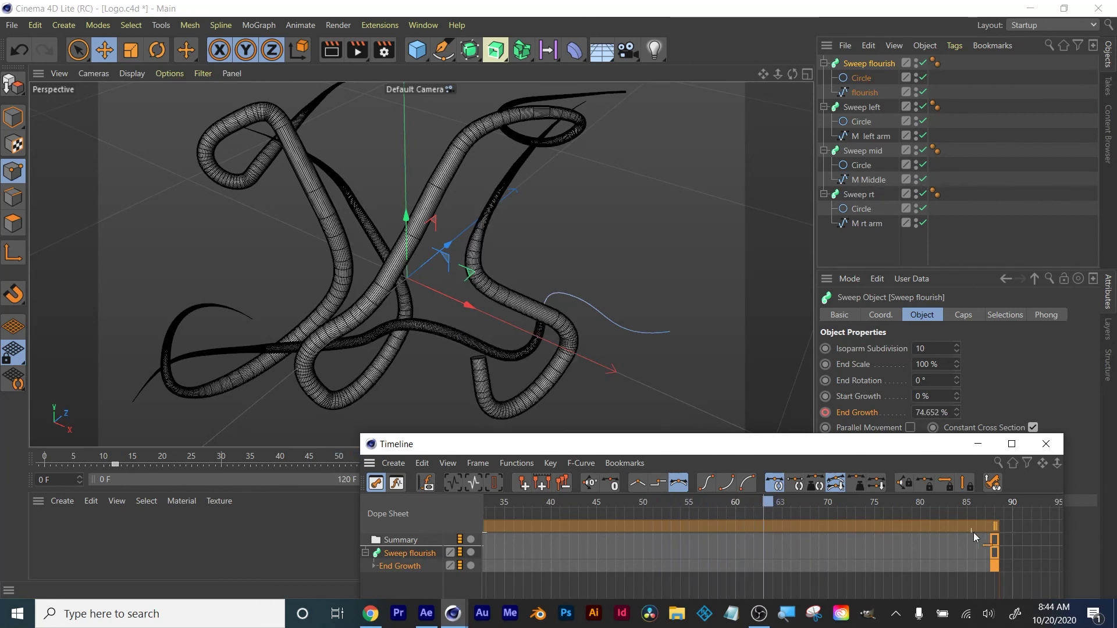
pyautogui.moveTo(1003, 525)
pyautogui.mouseDown()
pyautogui.moveTo(1052, 526)
pyautogui.moveTo(1001, 525)
pyautogui.moveTo(1017, 525)
pyautogui.mouseUp()
pyautogui.moveTo(624, 498); pyautogui.dragTo(1000, 499)
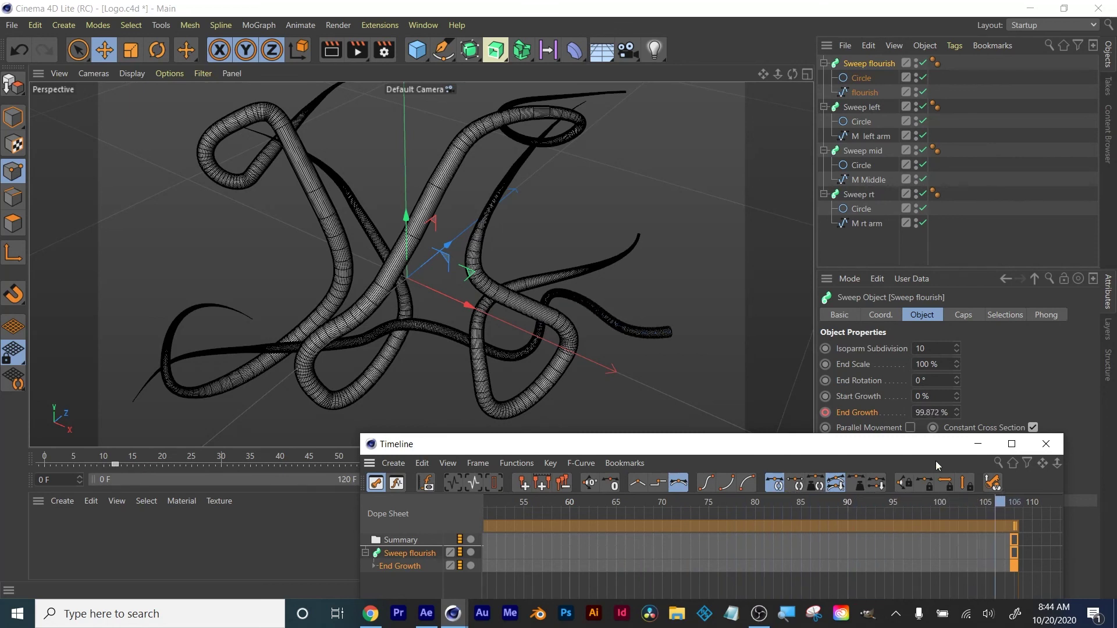
# Review the animation commands for End Growth and rearrange the Timeline window to show the track more widely.
pyautogui.moveTo(915, 444); pyautogui.dragTo(576, 190)
pyautogui.rightClick(855, 414)
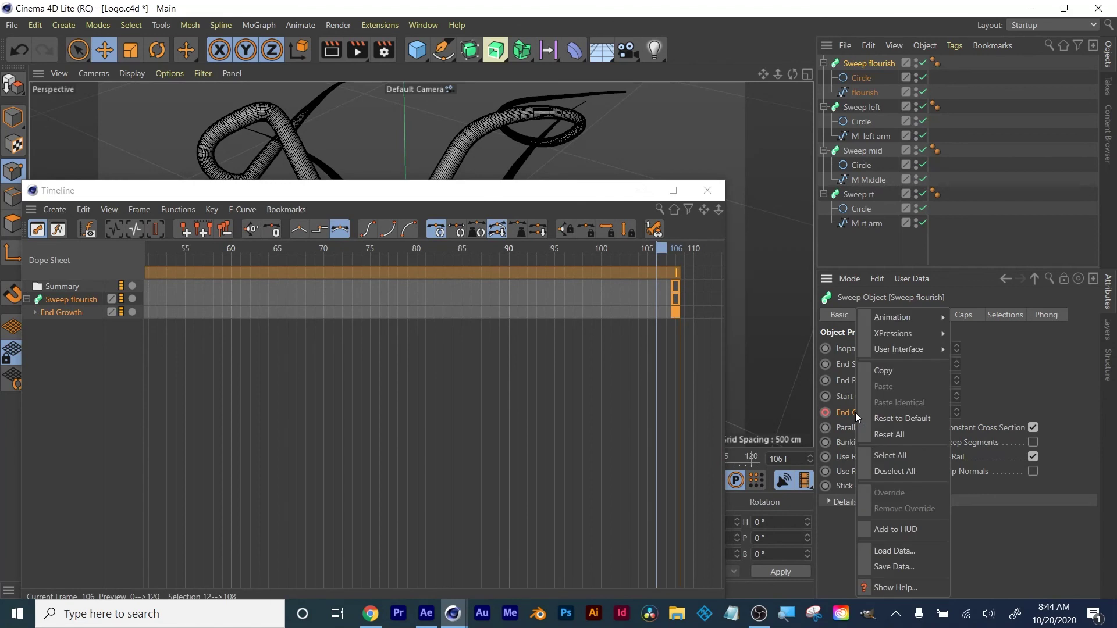
pyautogui.moveTo(915, 313)
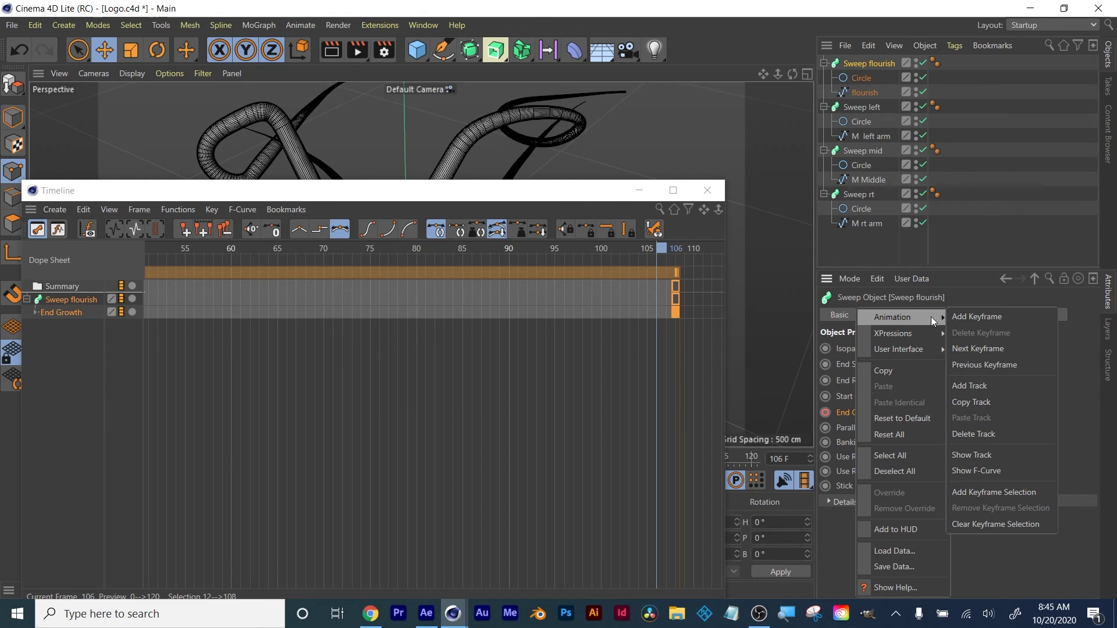
pyautogui.click(589, 197)
pyautogui.moveTo(545, 197); pyautogui.dragTo(942, 343)
pyautogui.moveTo(940, 339); pyautogui.dragTo(934, 348)
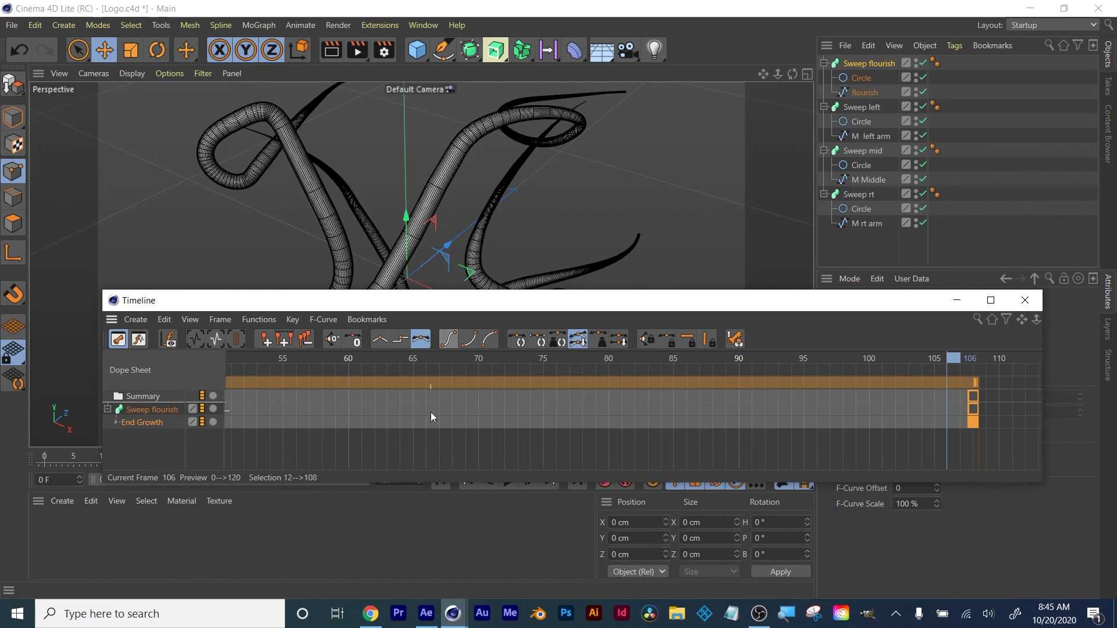
# Inspect the options of the End Growth keyframe at frame 108, and close the Timeline window.
pyautogui.click(970, 420)
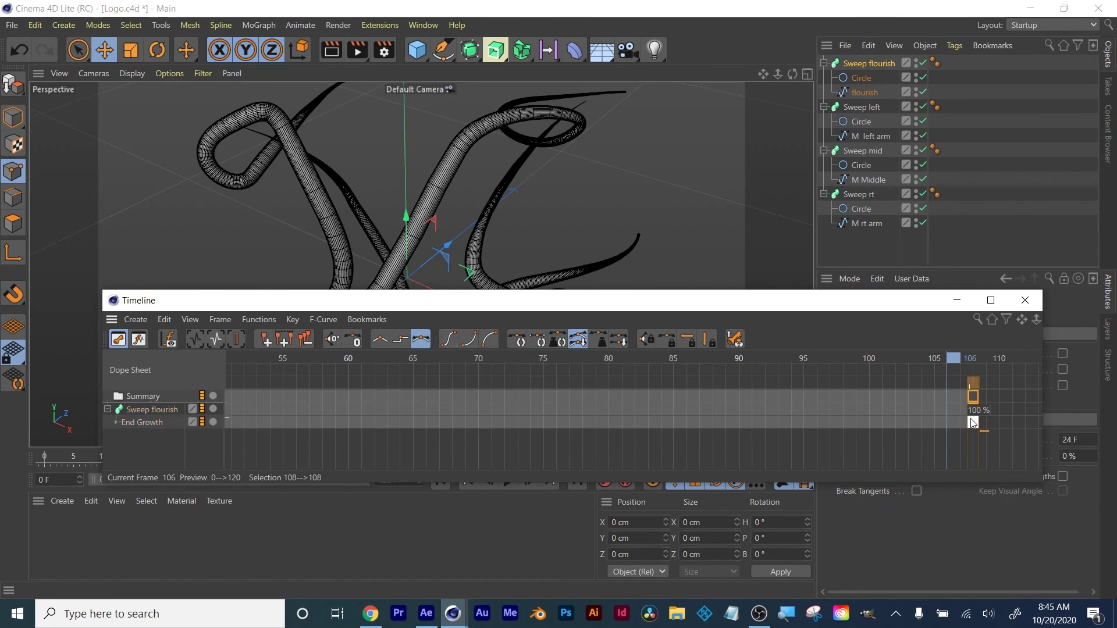
pyautogui.rightClick(972, 423)
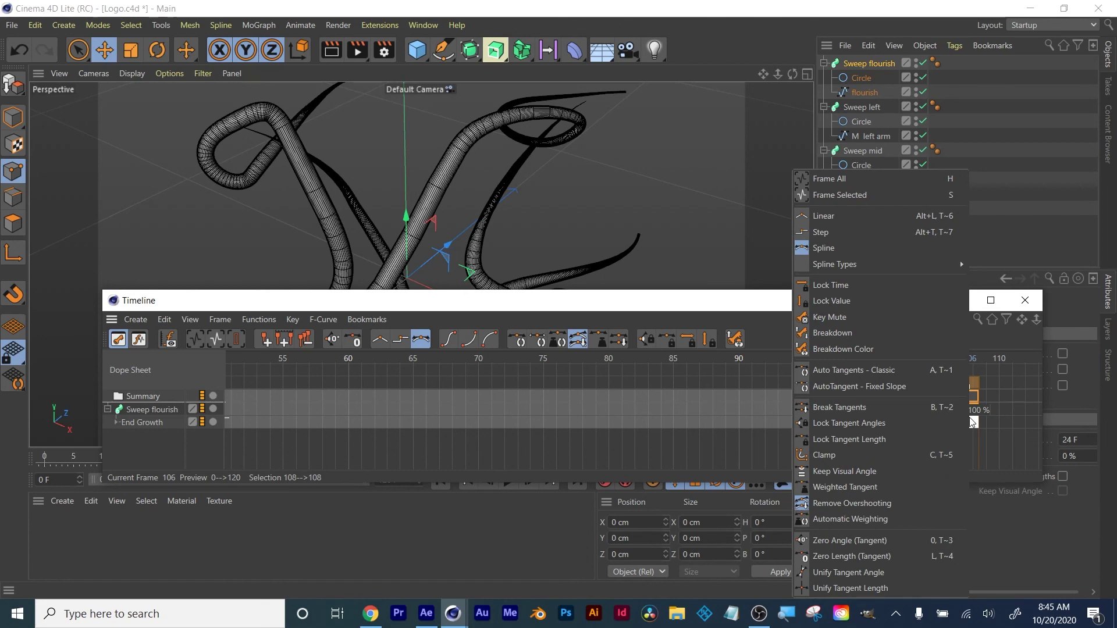
pyautogui.click(675, 438)
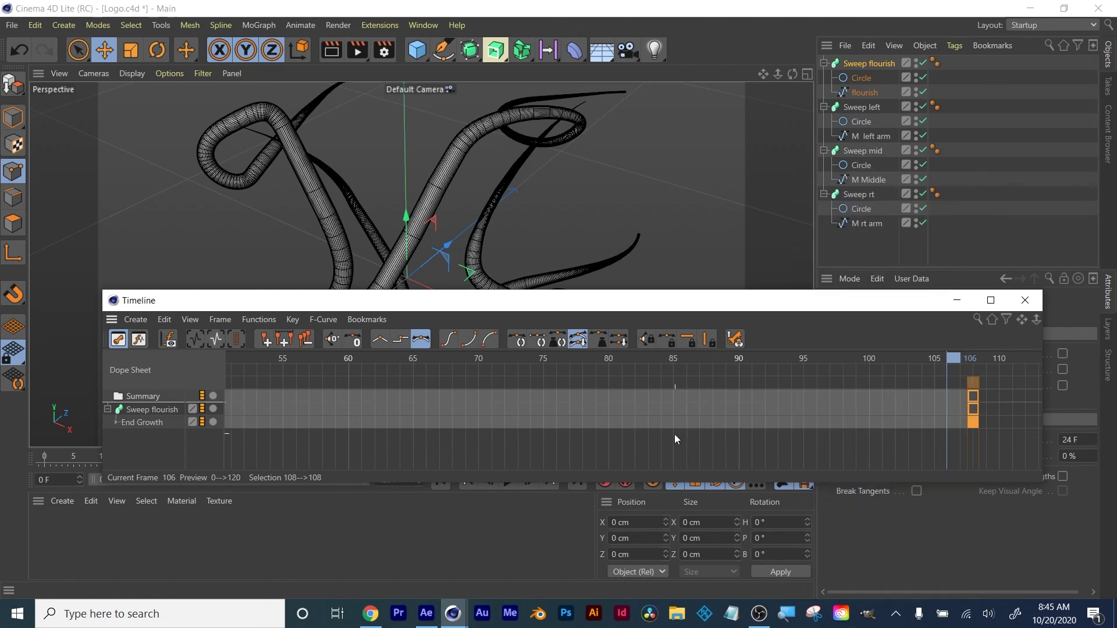
pyautogui.click(1025, 300)
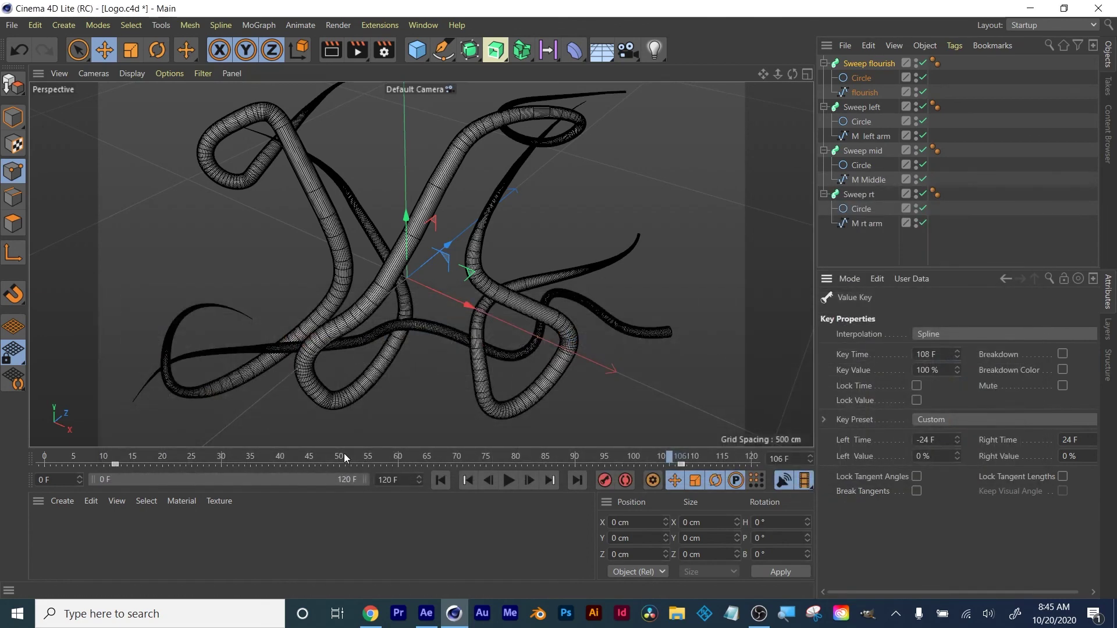
# Play the retimed growth animation from frame 0, stop it, and save the project.
pyautogui.moveTo(344, 455); pyautogui.dragTo(45, 456)
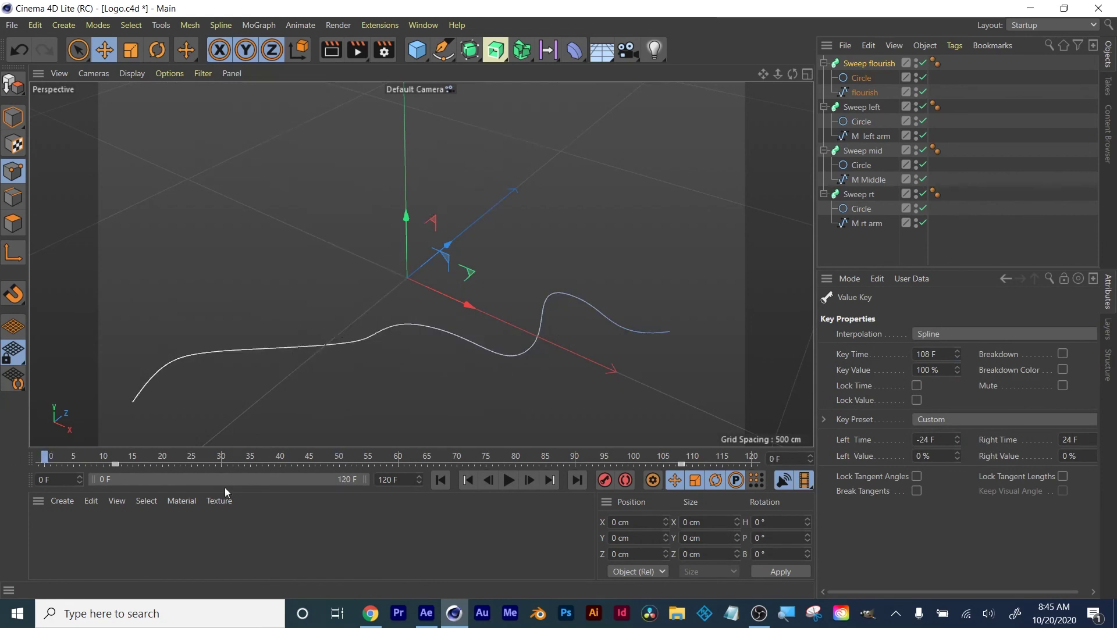
pyautogui.click(507, 480)
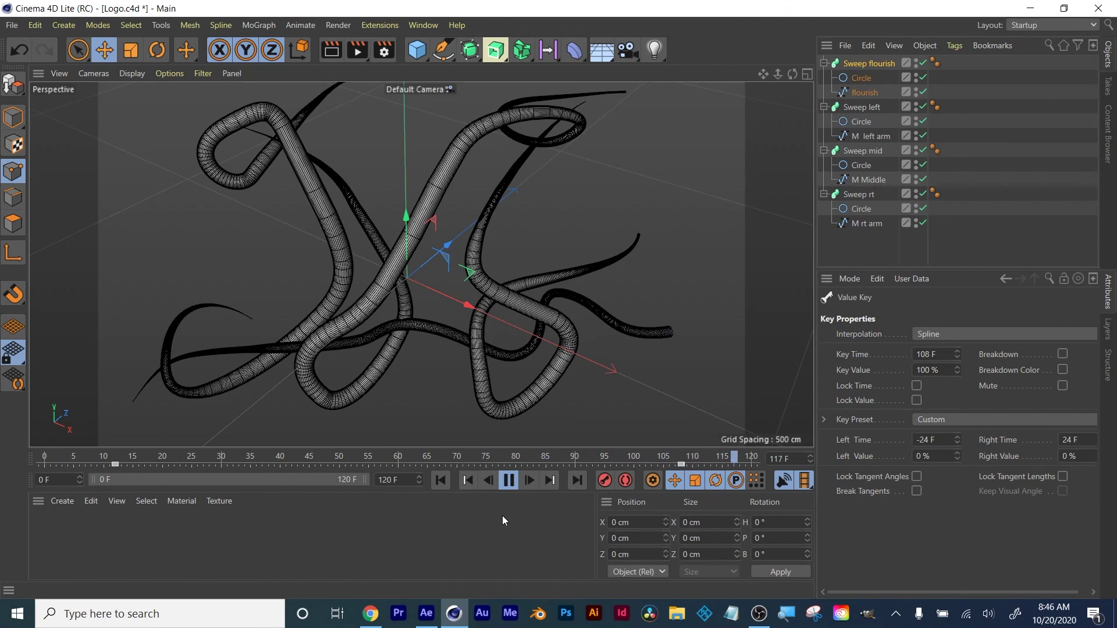
pyautogui.press('space')
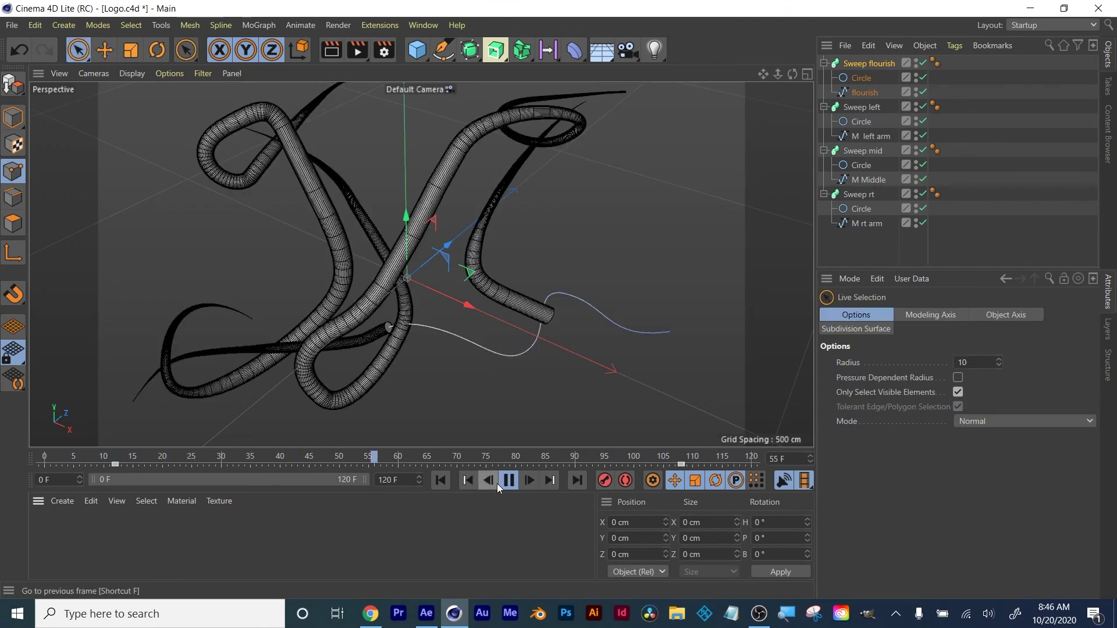
pyautogui.press('e')
pyautogui.click(509, 481)
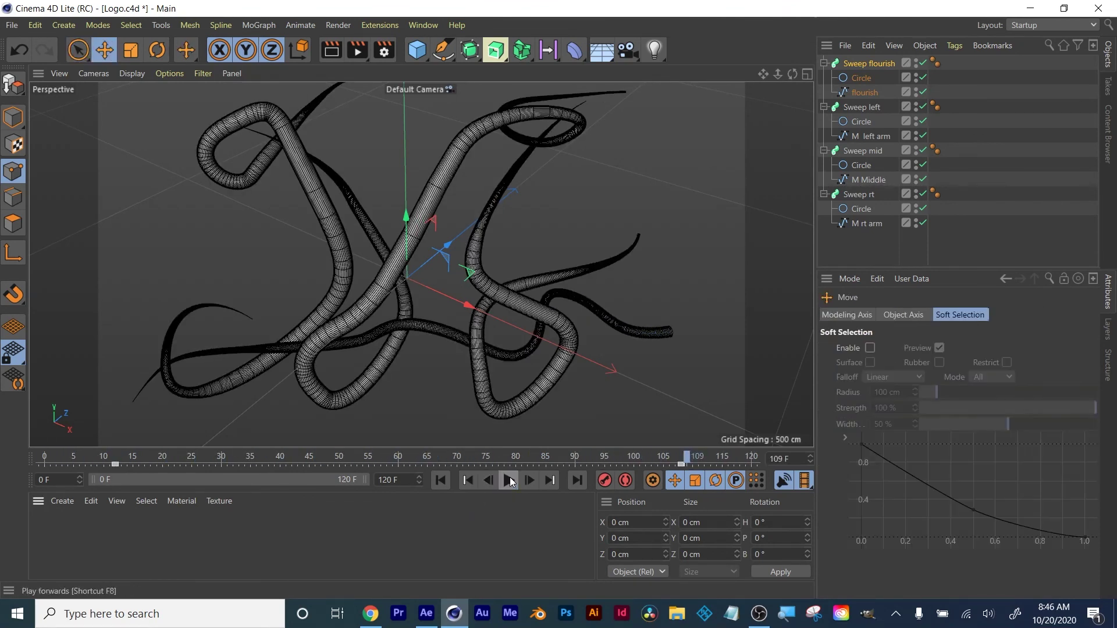
pyautogui.keyDown('alt'); pyautogui.moveTo(524, 309); pyautogui.dragTo(561, 320, button='middle'); pyautogui.keyUp('alt')
pyautogui.hotkey('ctrl', 's')
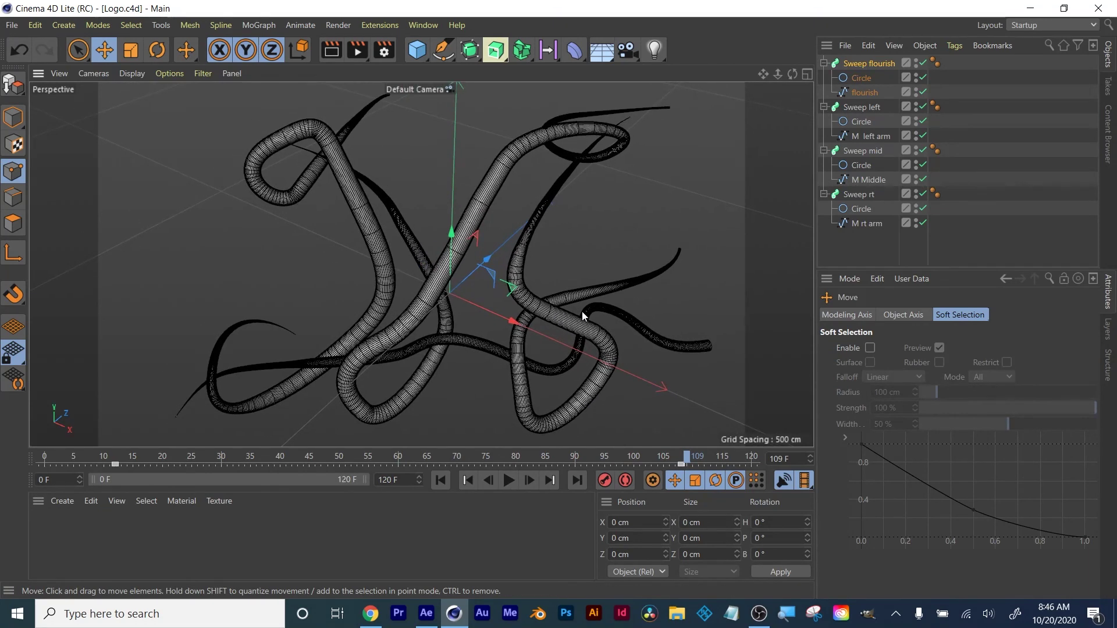
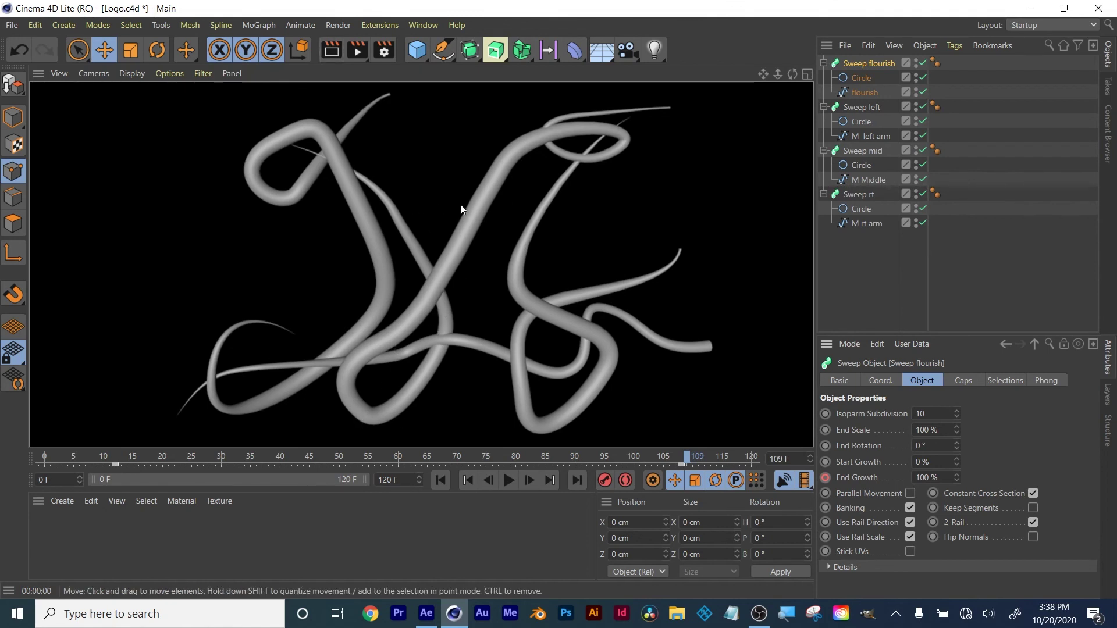
# Create a new standard material for the logo.
pyautogui.click(357, 68)
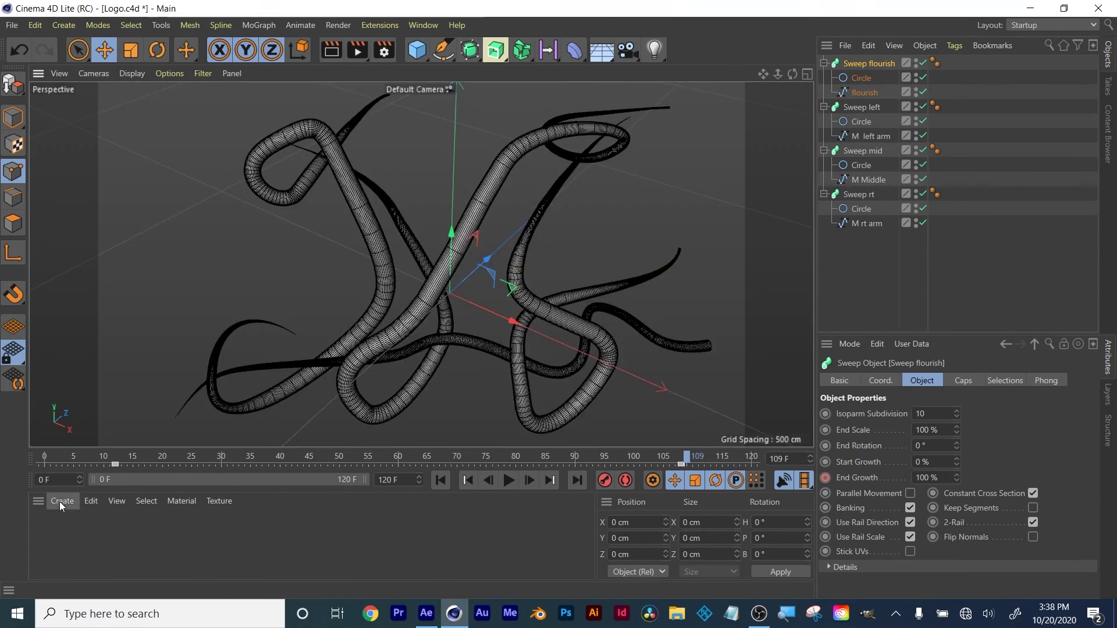
pyautogui.click(60, 501)
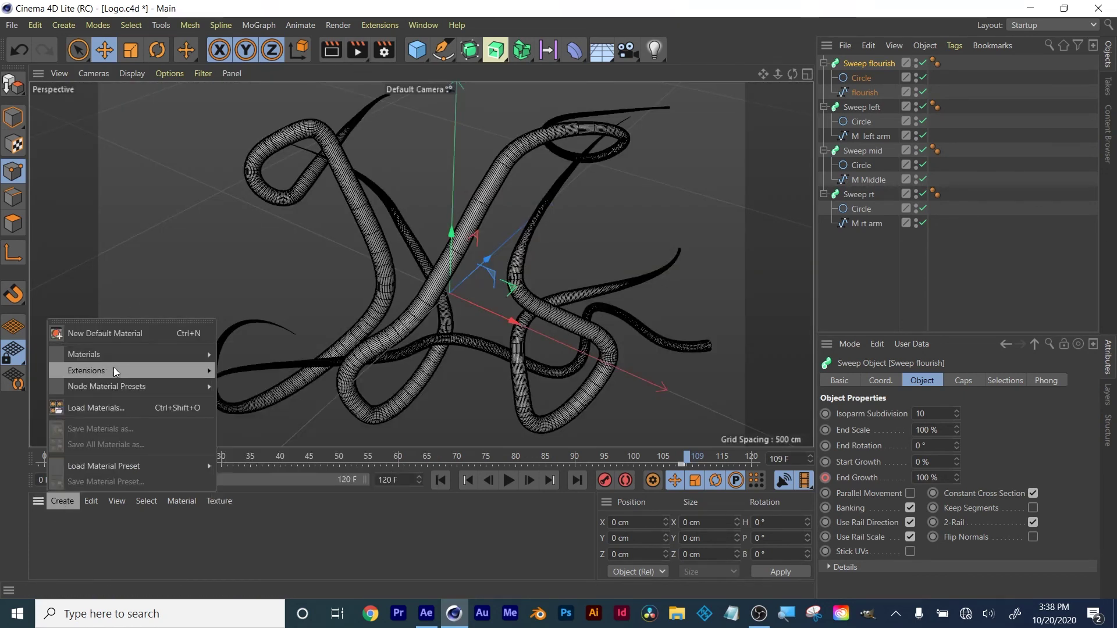
pyautogui.click(65, 515)
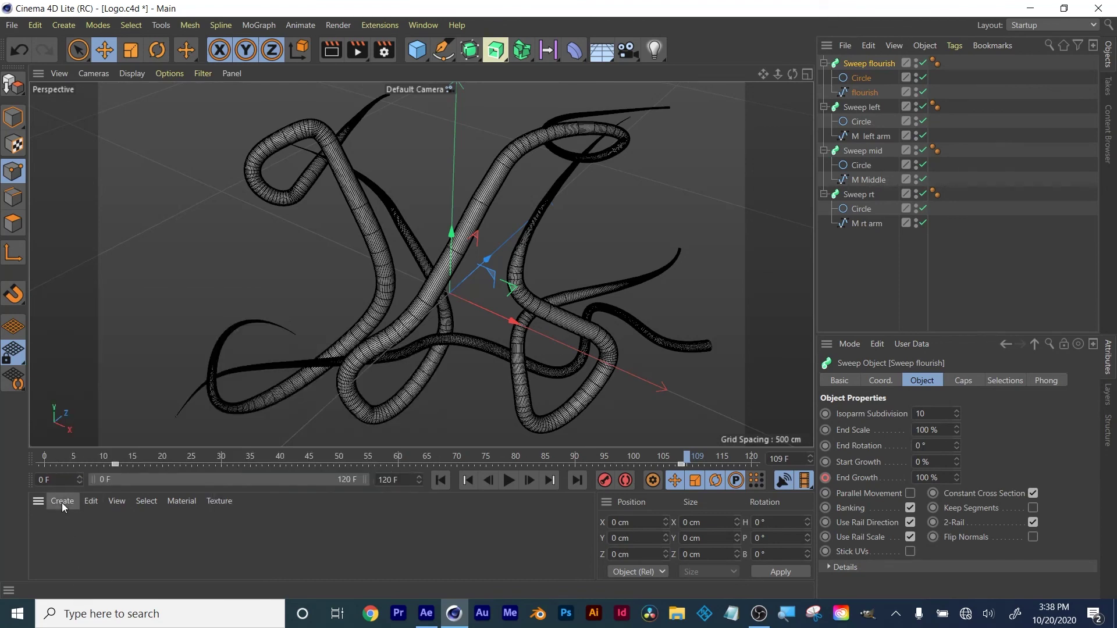
pyautogui.click(61, 502)
pyautogui.moveTo(91, 357)
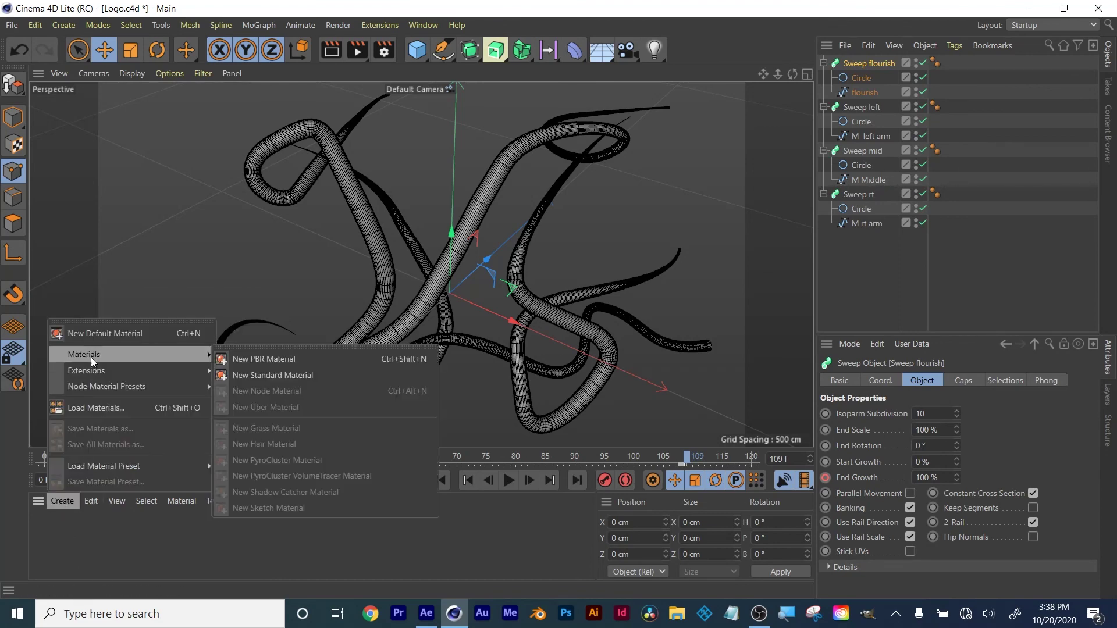
pyautogui.click(254, 376)
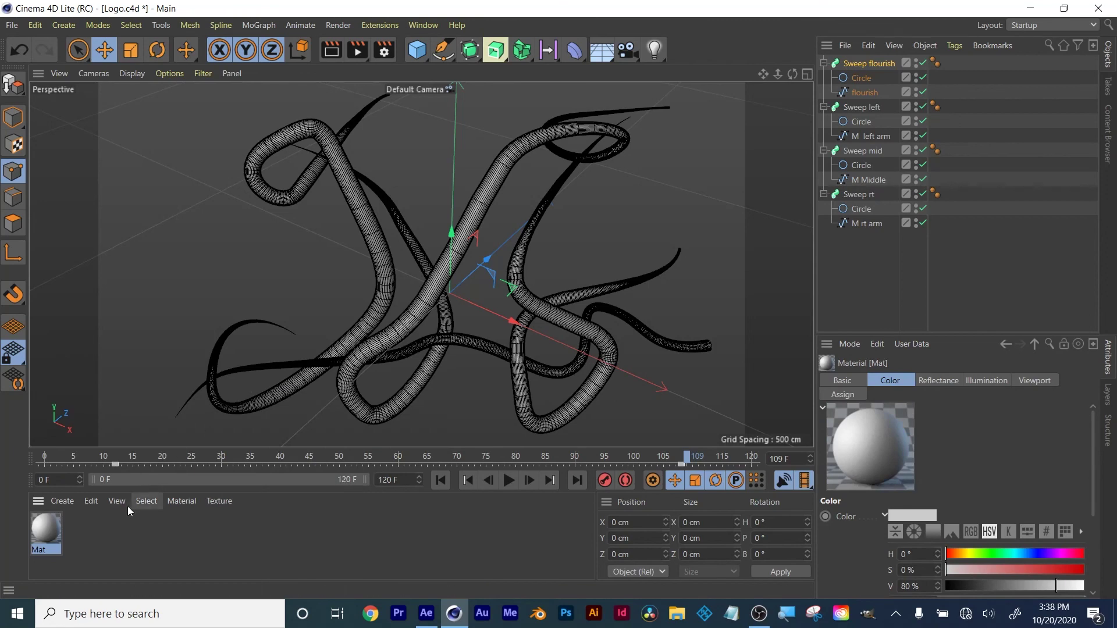
# Name the new material "cel shade" and apply it to all four sweep objects: flourish, left, mid and rt.
pyautogui.doubleClick(54, 528)
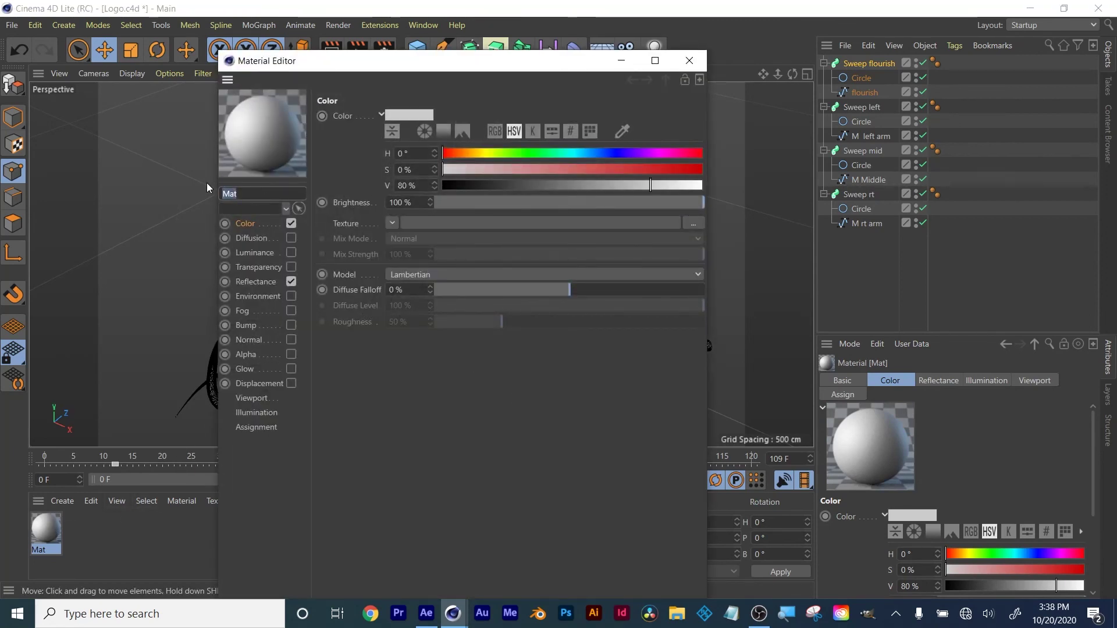
pyautogui.write('cel shade')
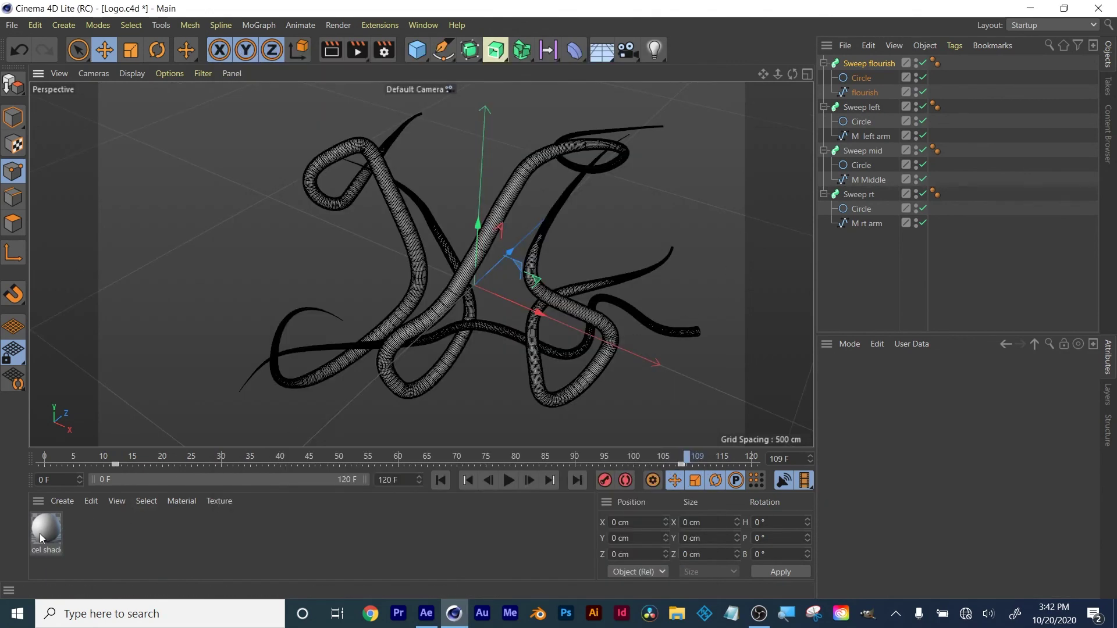
pyautogui.moveTo(39, 536); pyautogui.dragTo(505, 207)
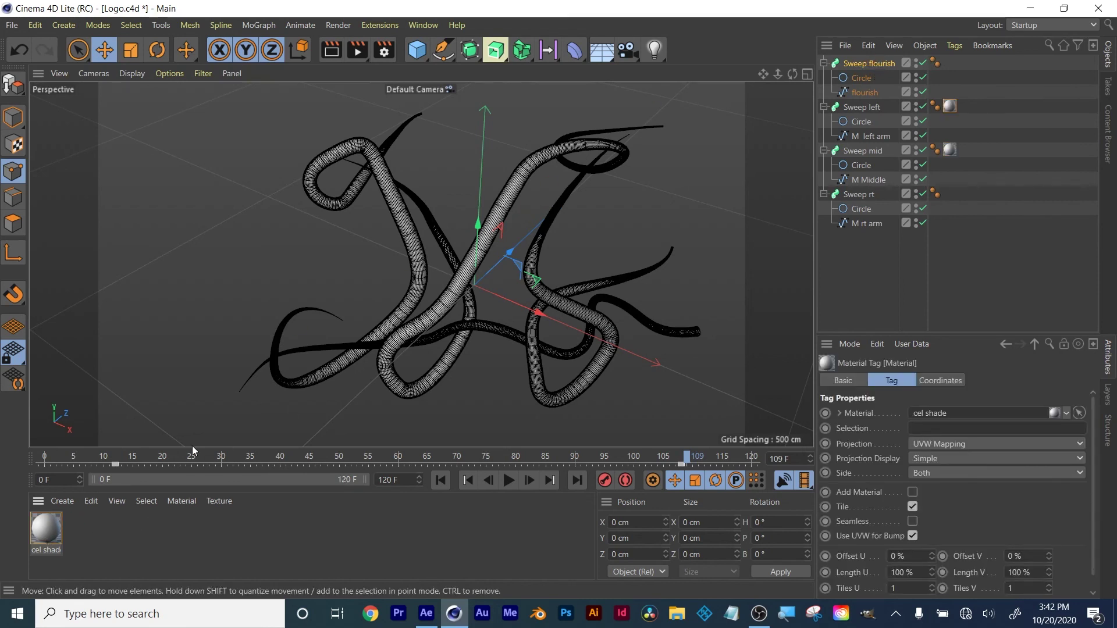
pyautogui.click(340, 53)
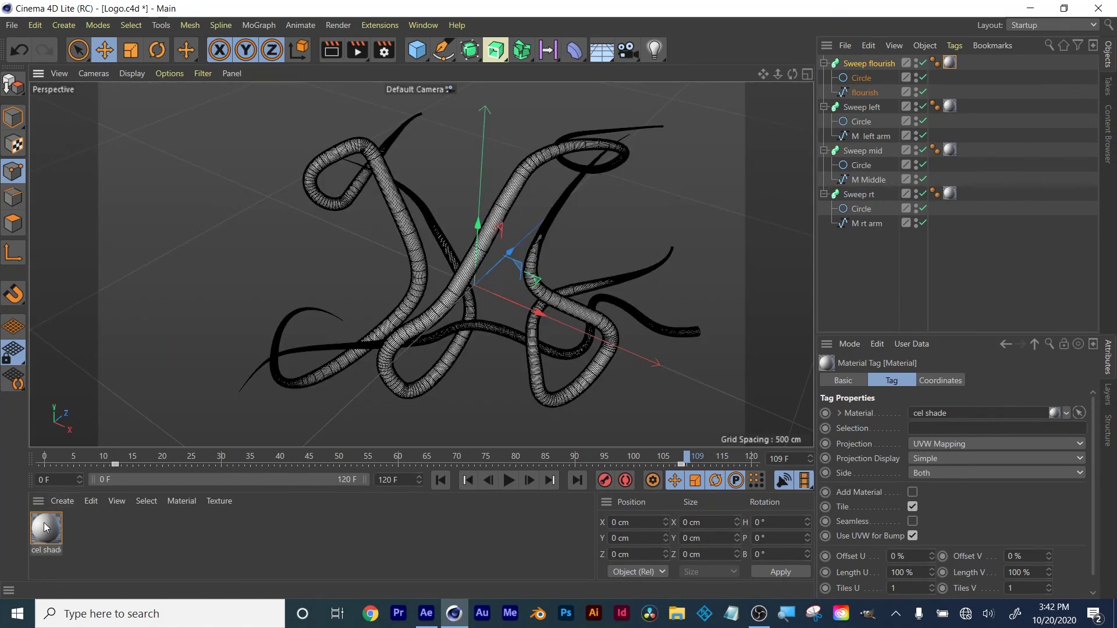
# Disable the Color and Reflectance channels of the cel shade material, enable Luminance, and move the Material Editor aside to expose the logo.
pyautogui.doubleClick(48, 526)
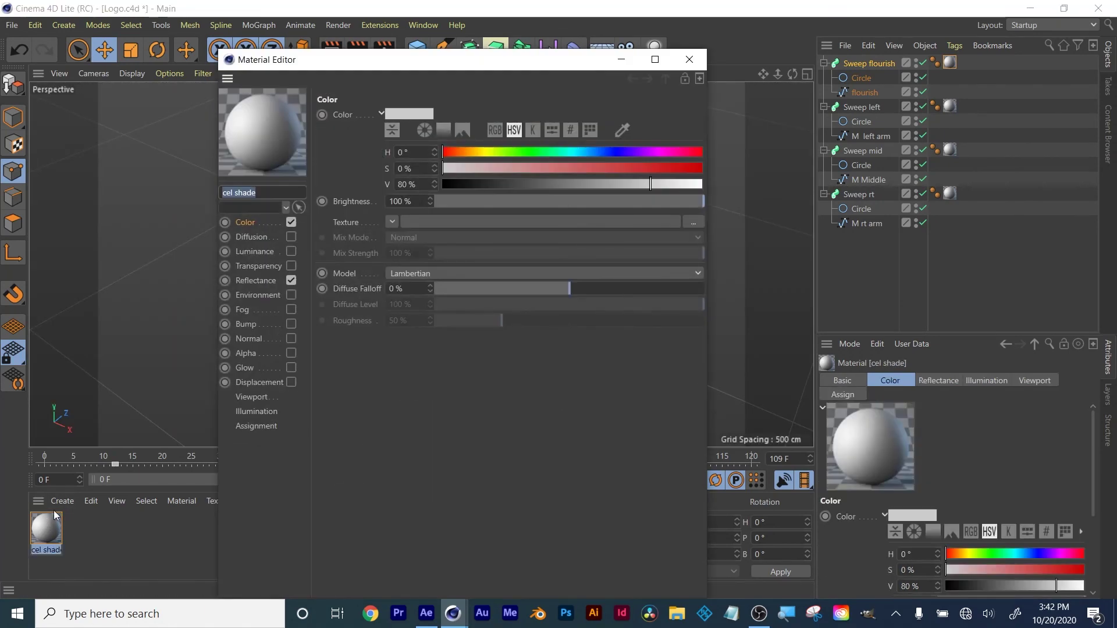
pyautogui.click(291, 223)
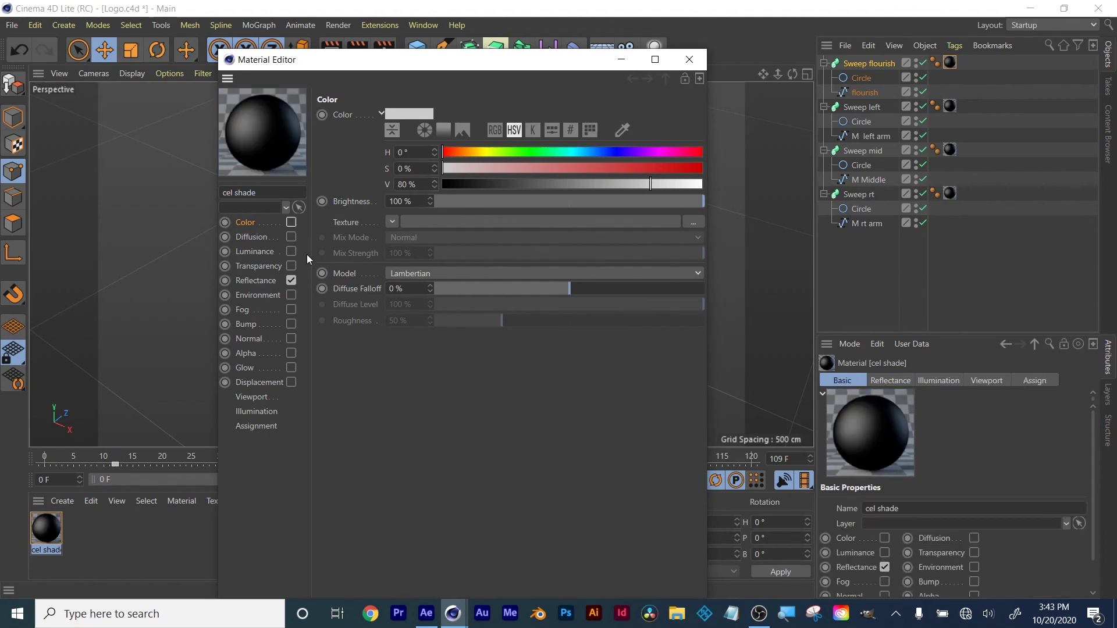
pyautogui.click(291, 281)
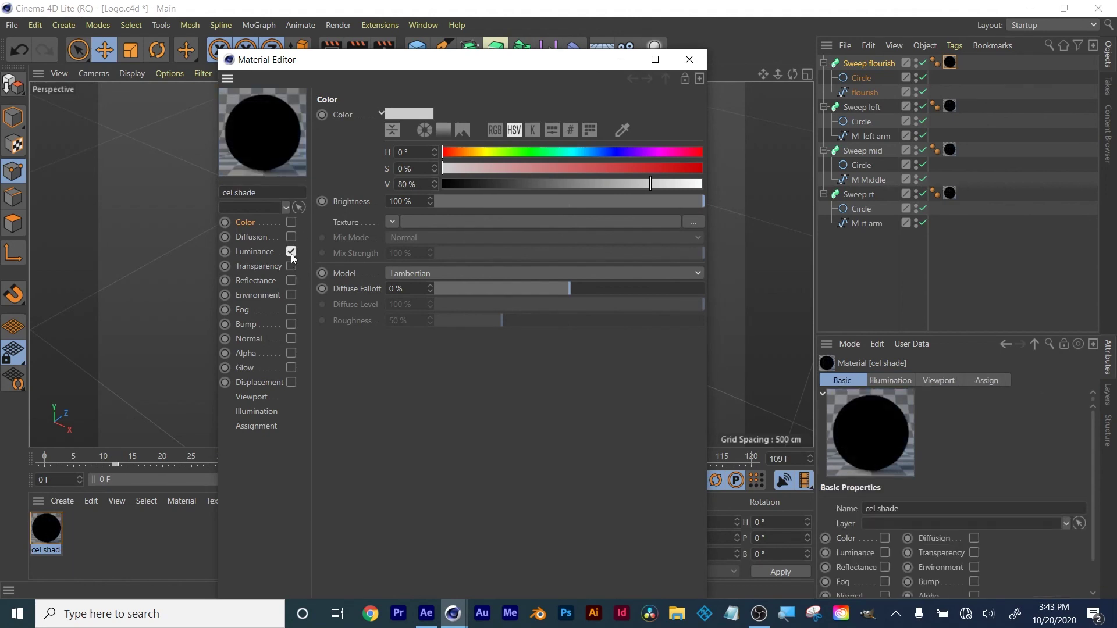
pyautogui.click(291, 252)
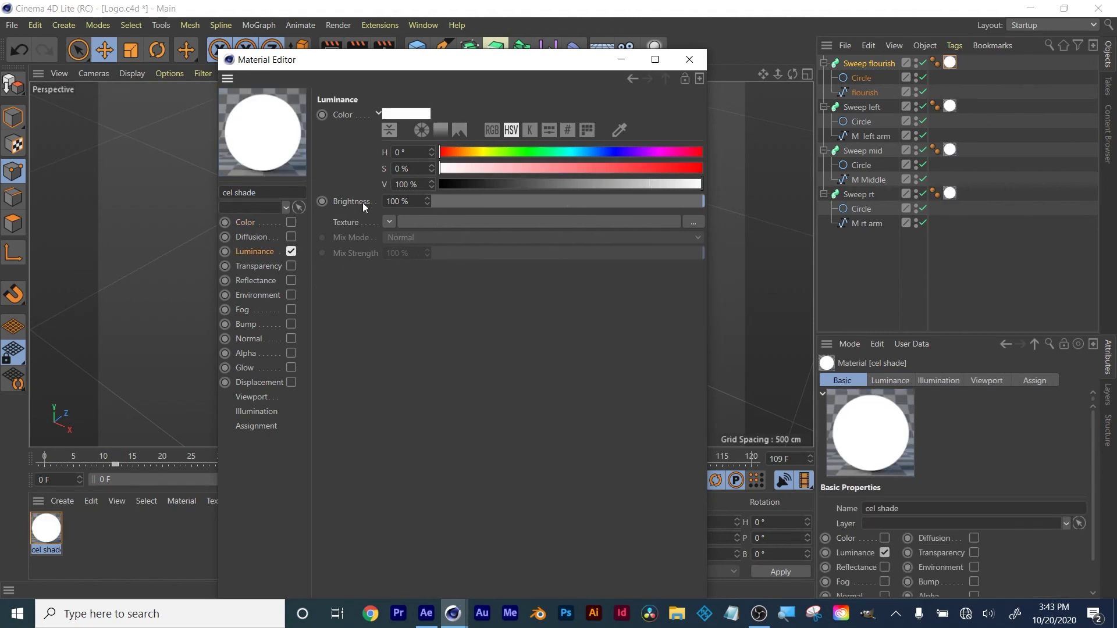
pyautogui.moveTo(541, 61); pyautogui.dragTo(864, 43)
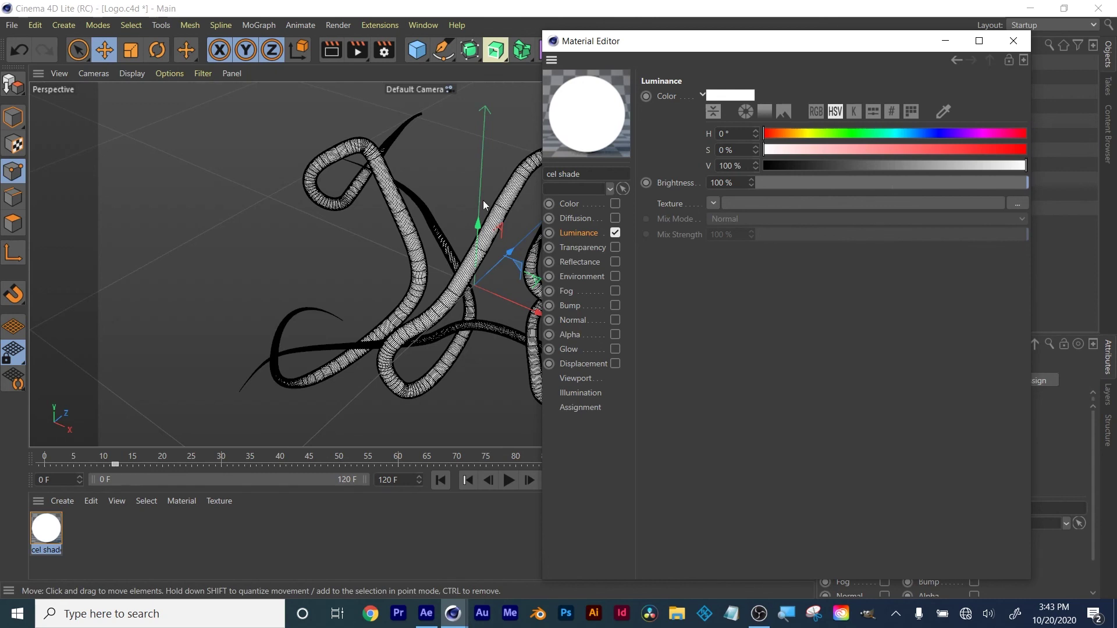
# Load the Lumas effect shader as the texture of the material's Luminance channel.
pyautogui.click(713, 203)
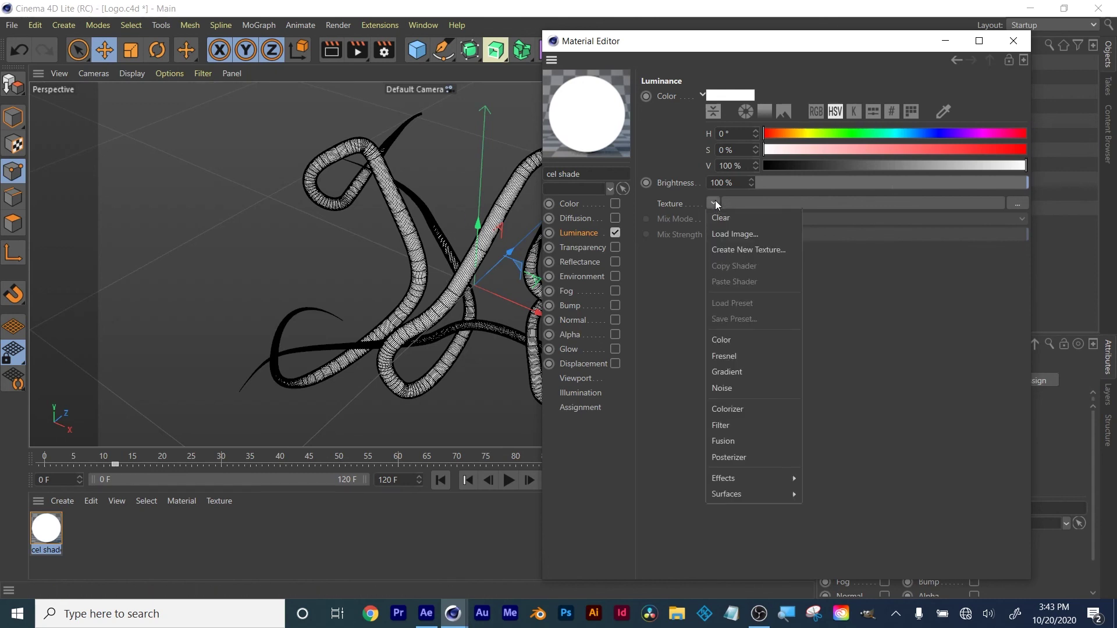
pyautogui.moveTo(764, 476)
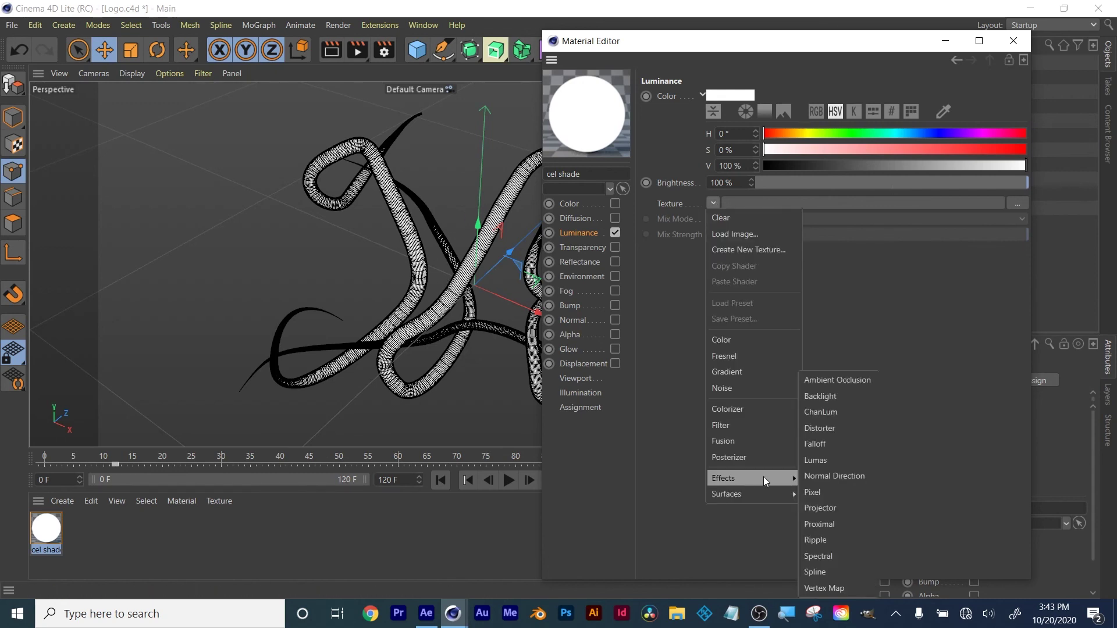
pyautogui.click(845, 461)
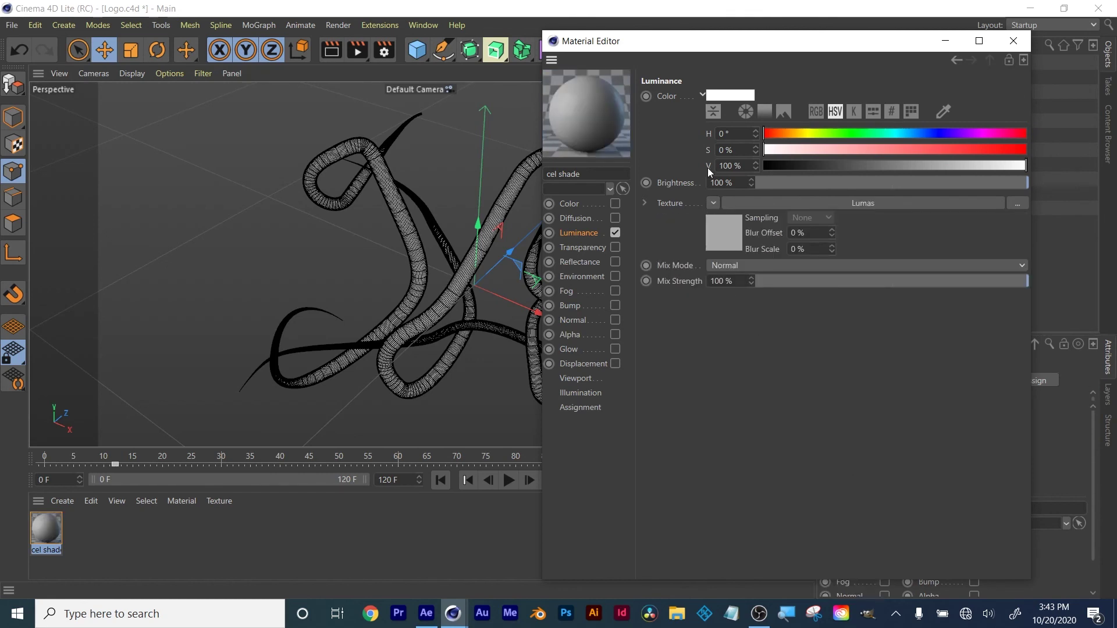
# Deactivate Specular 1, Specular 2 and Specular 3 in the Lumas shader.
pyautogui.click(723, 235)
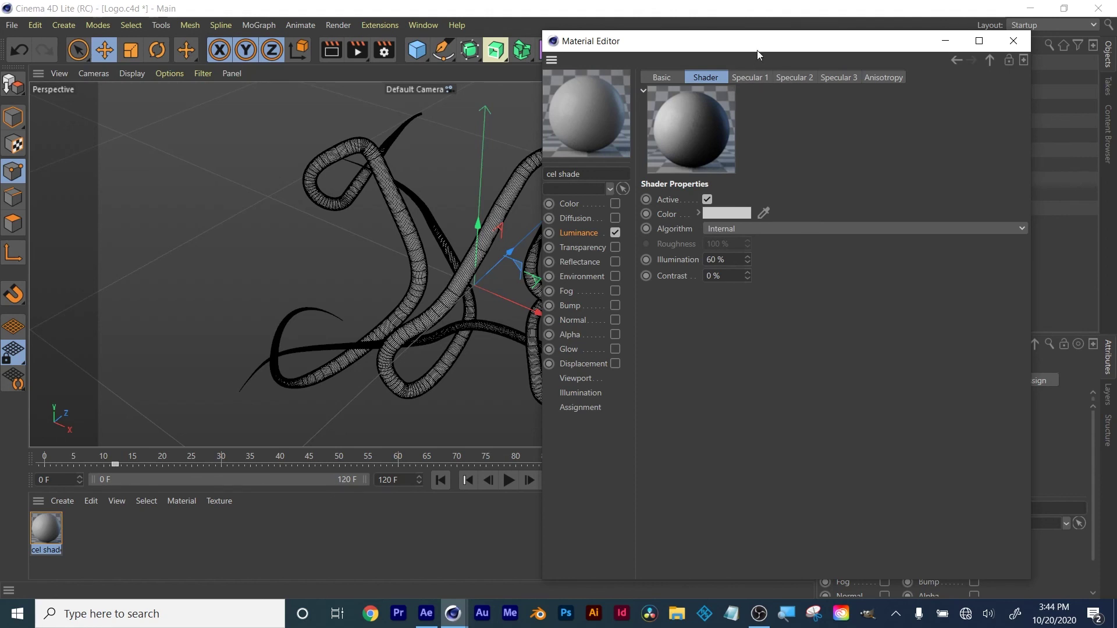
pyautogui.click(752, 78)
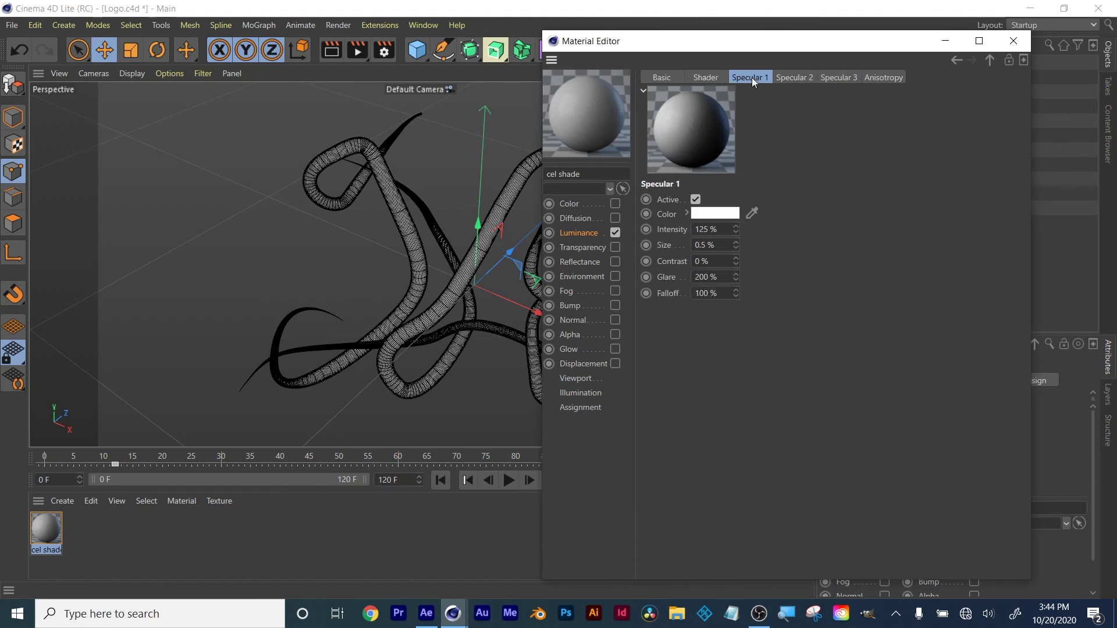
pyautogui.click(696, 199)
pyautogui.click(795, 78)
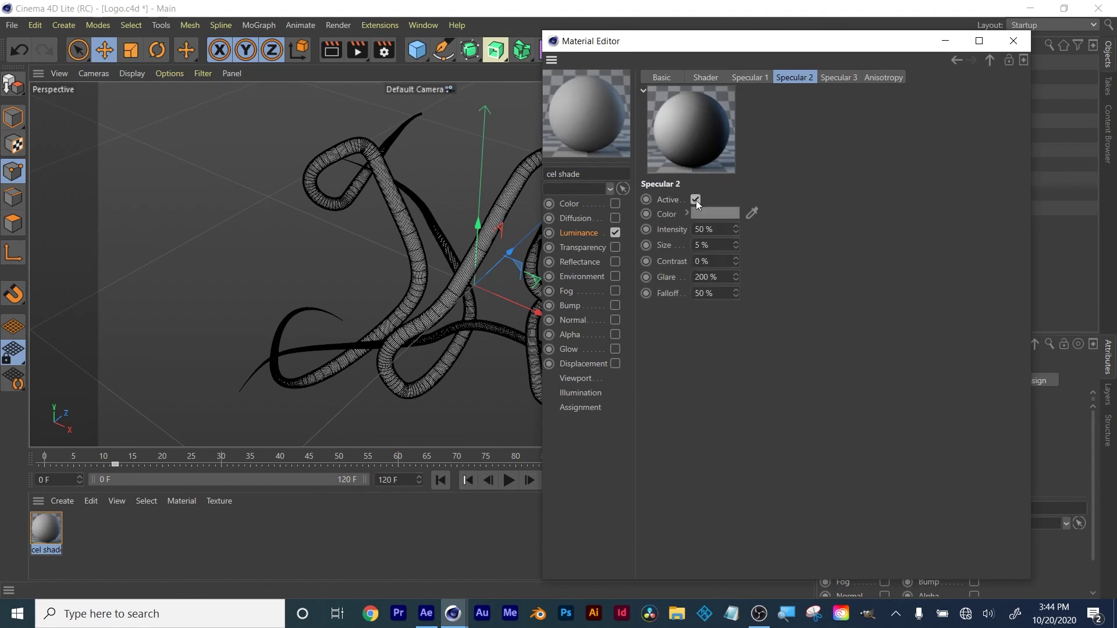
pyautogui.click(839, 77)
pyautogui.click(696, 199)
# Set the Lumas shader's color to pure white with a value of 100%.
pyautogui.click(705, 77)
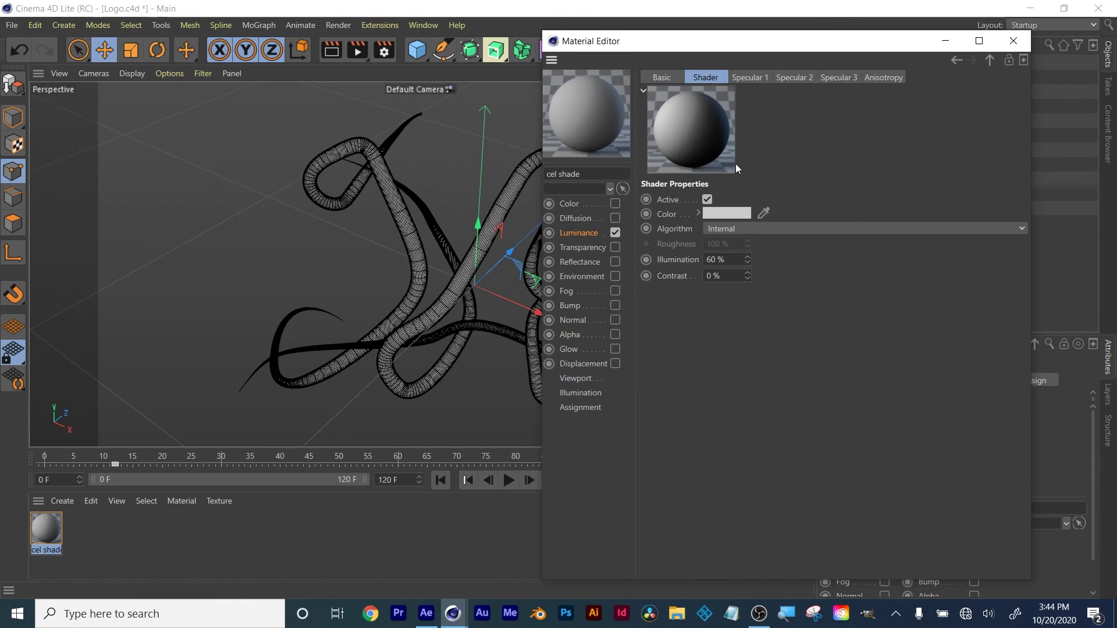
pyautogui.click(731, 214)
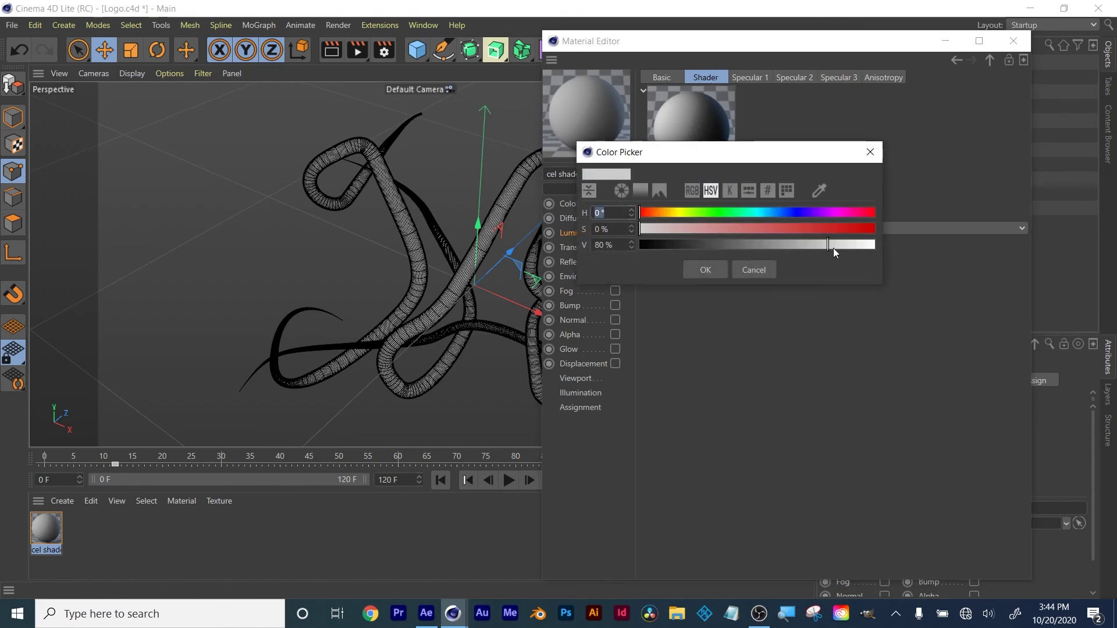
pyautogui.moveTo(833, 248); pyautogui.dragTo(889, 242)
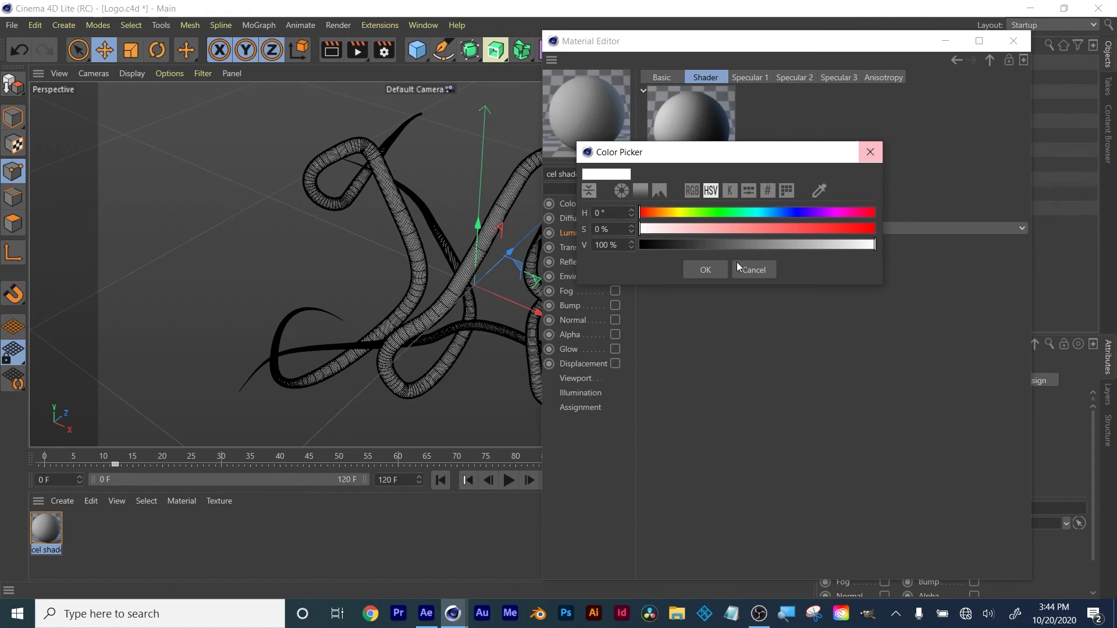
pyautogui.click(706, 269)
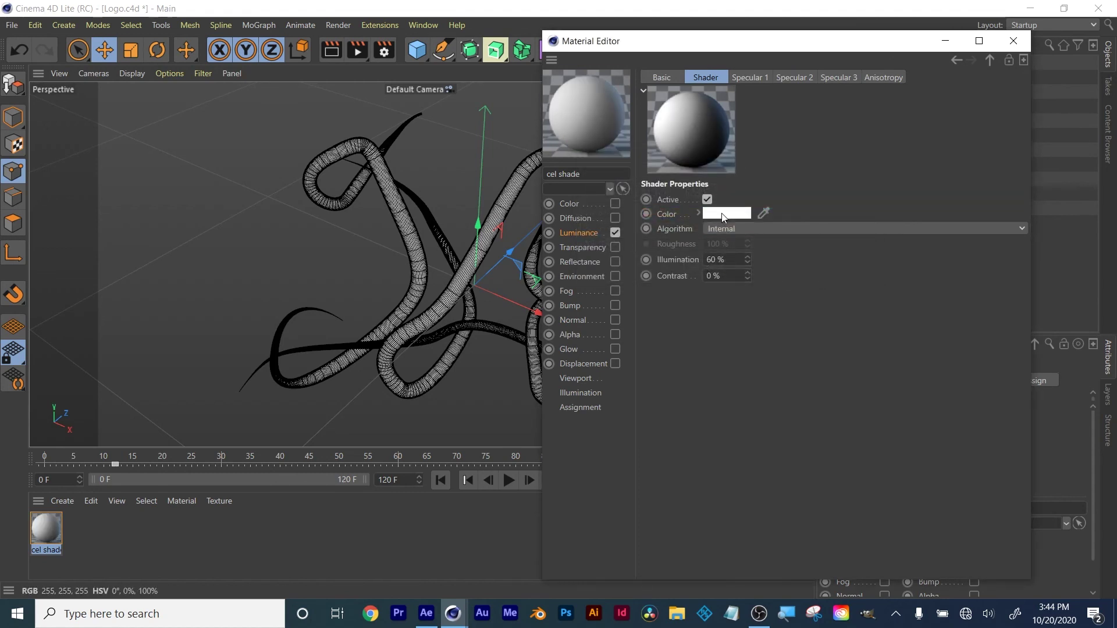
# Set the Lumas shader's Illumination to 100%.
pyautogui.click(711, 261)
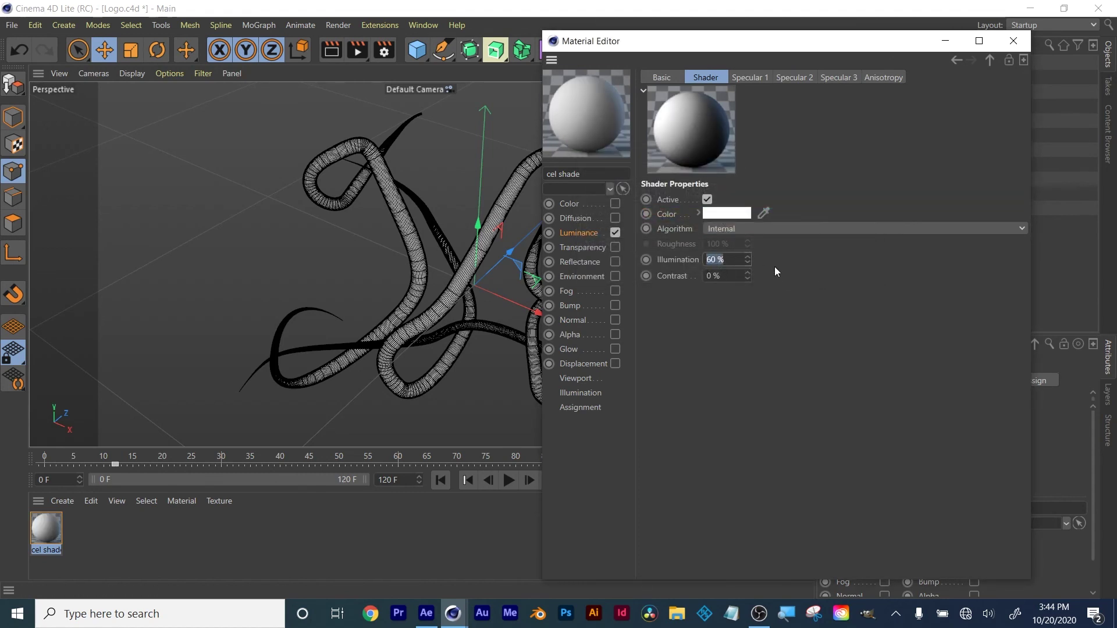
pyautogui.click(751, 261)
pyautogui.moveTo(747, 261)
pyautogui.mouseDown()
pyautogui.moveTo(747, 227)
pyautogui.moveTo(748, 262)
pyautogui.mouseUp()
pyautogui.click(747, 263)
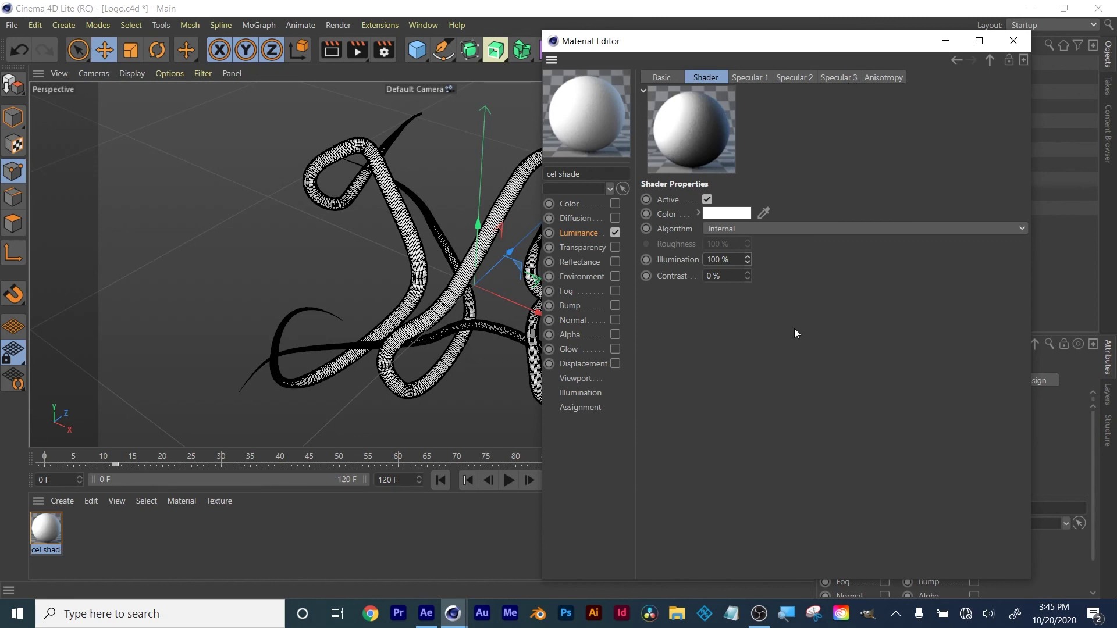
# Wrap the Lumas texture of the Luminance channel in a Colorizer shader.
pyautogui.click(576, 233)
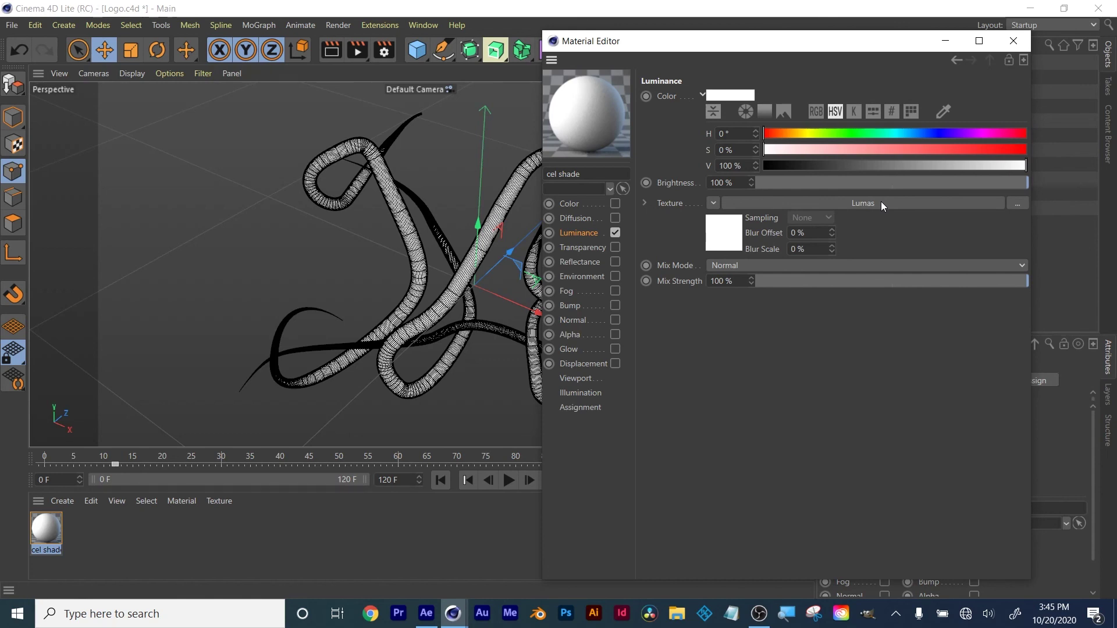
pyautogui.click(713, 203)
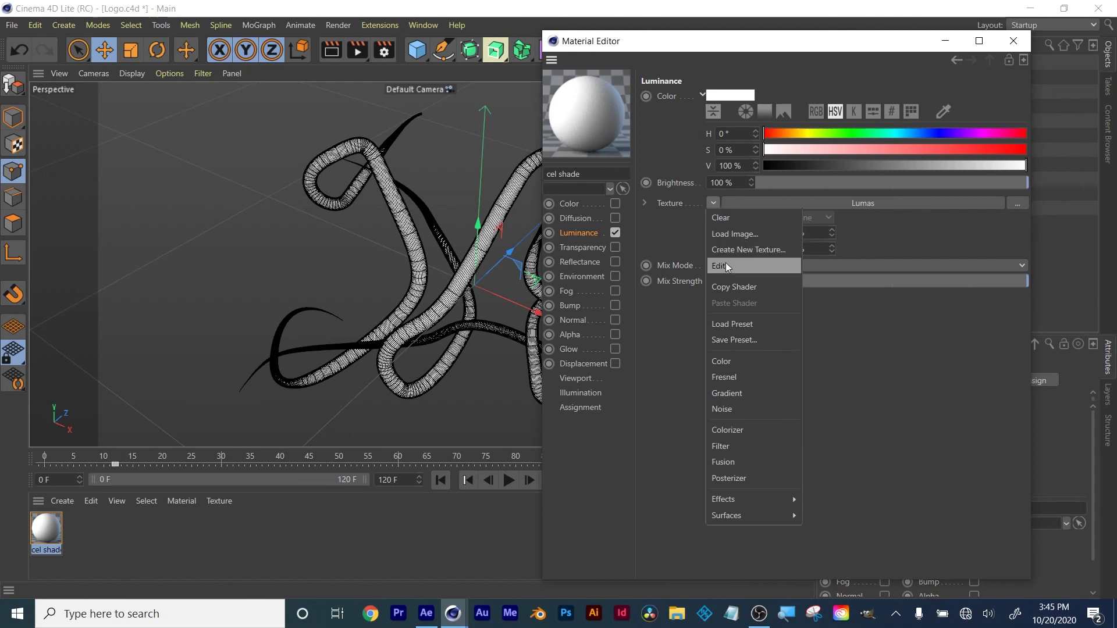
pyautogui.click(751, 430)
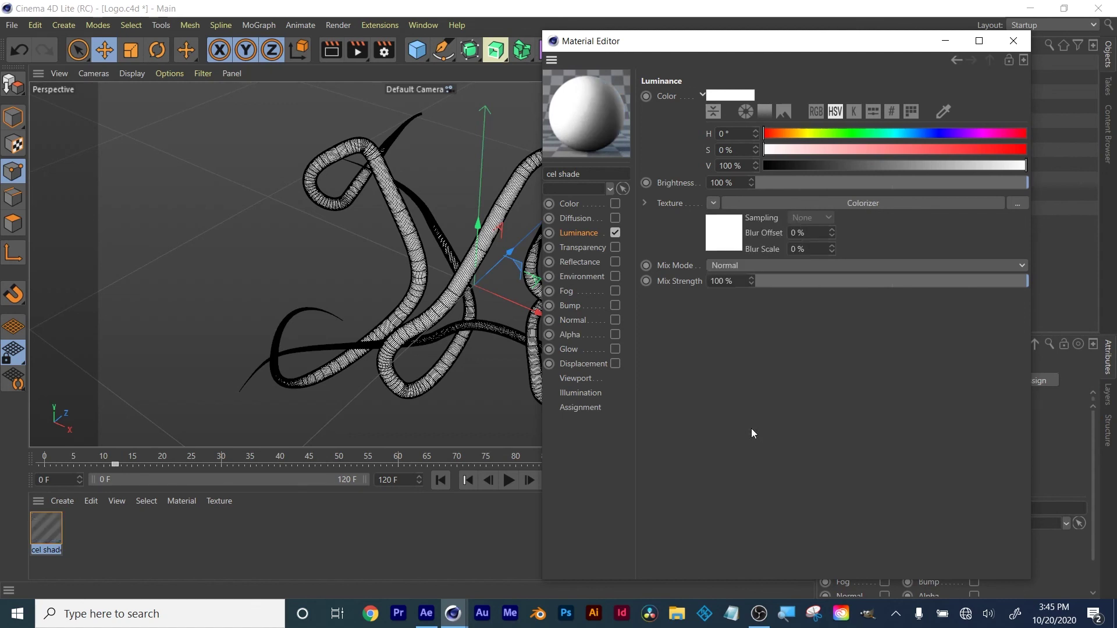
# In the Colorizer gradient, move the black knot inward to about 22% and the white knot inward by roughly a quarter of the gradient.
pyautogui.click(726, 234)
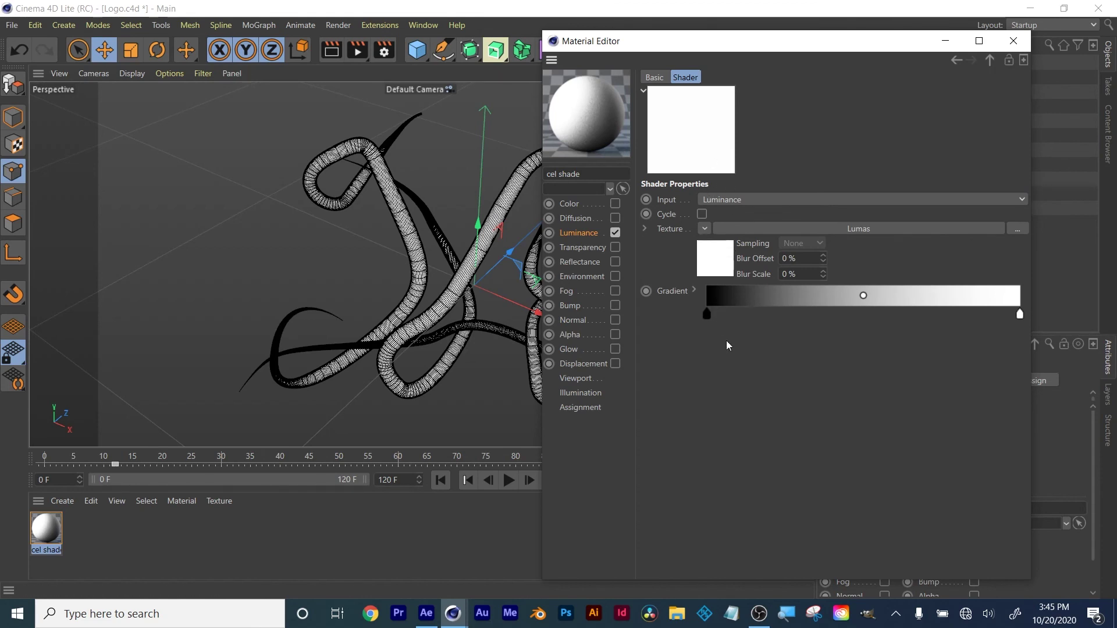
pyautogui.click(707, 314)
pyautogui.moveTo(708, 315); pyautogui.dragTo(776, 317)
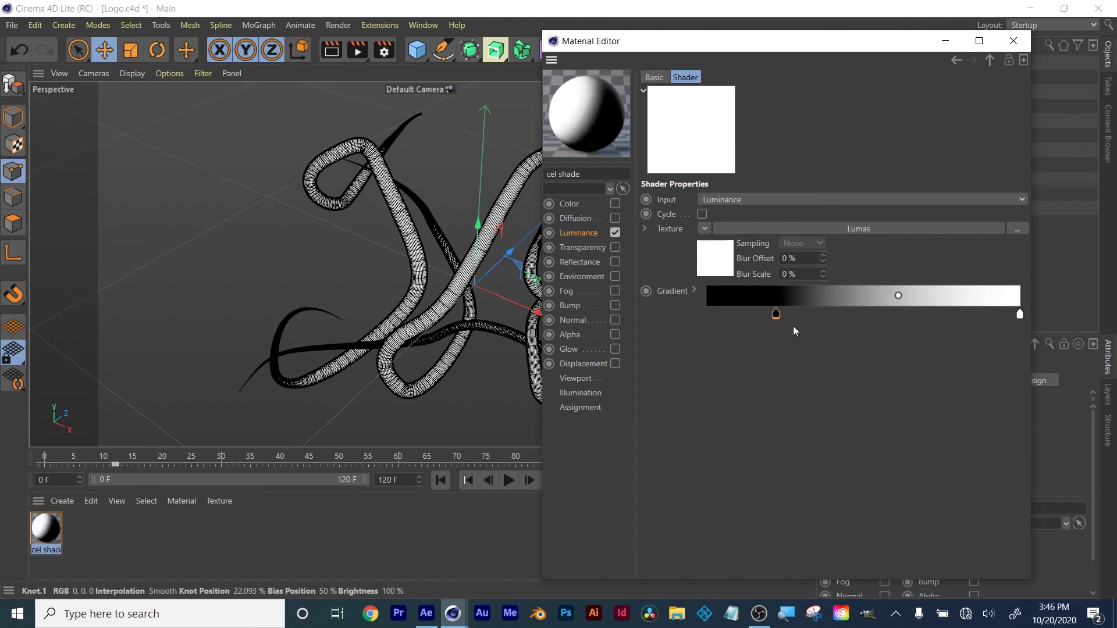
pyautogui.click(1019, 317)
pyautogui.moveTo(1019, 317); pyautogui.dragTo(942, 316)
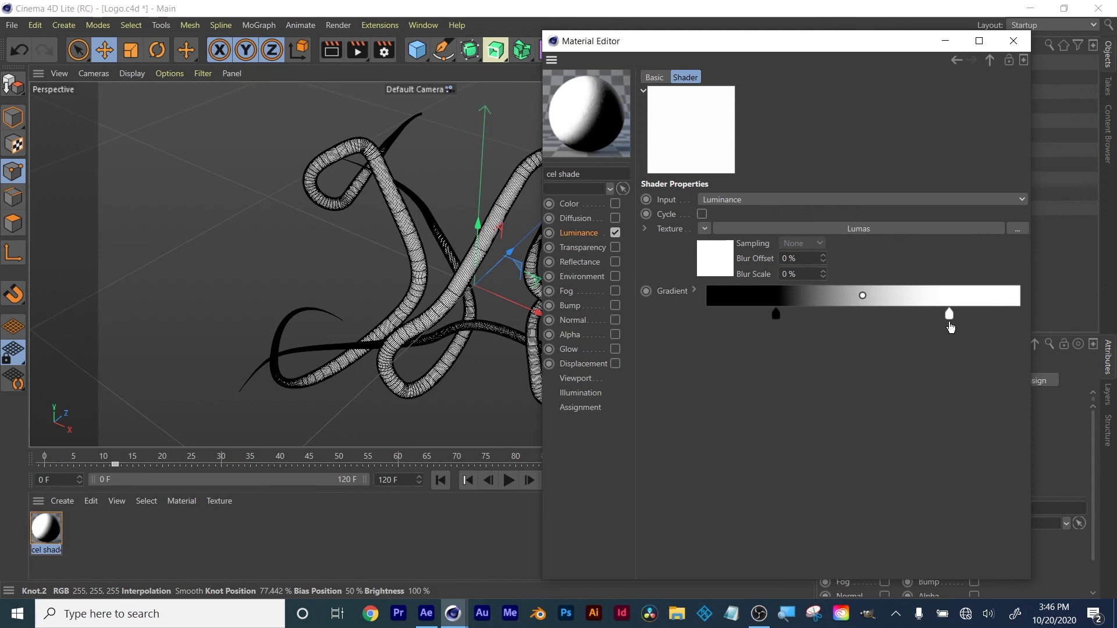
# Delete the stray extra knot from the Colorizer gradient and move the black knot slightly closer to the white one.
pyautogui.click(774, 315)
pyautogui.moveTo(763, 317); pyautogui.dragTo(814, 316)
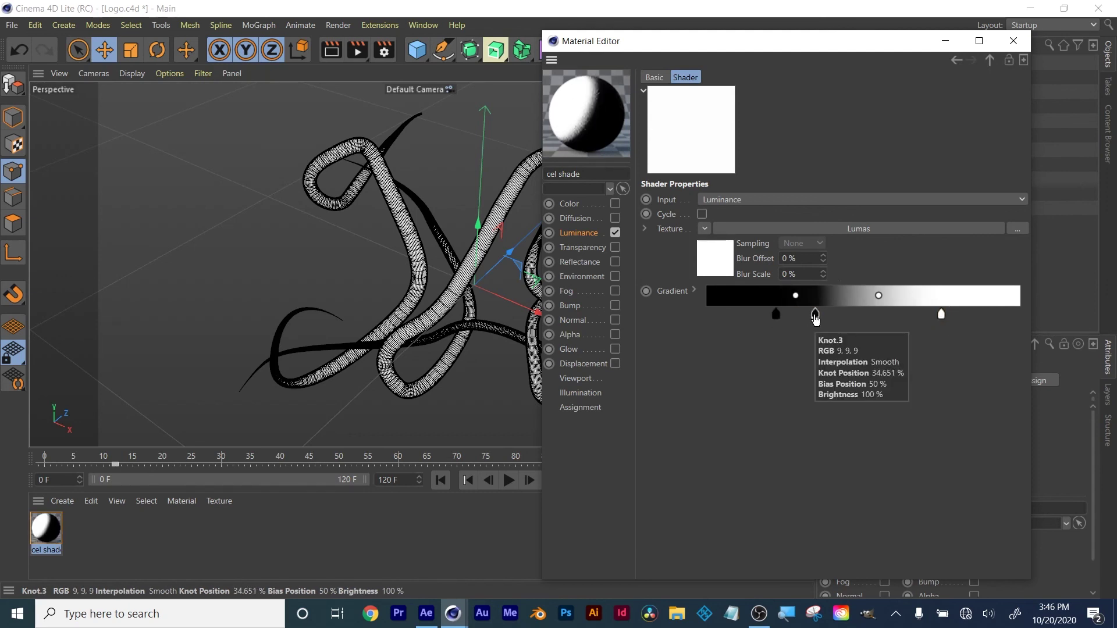
pyautogui.press('Delete')
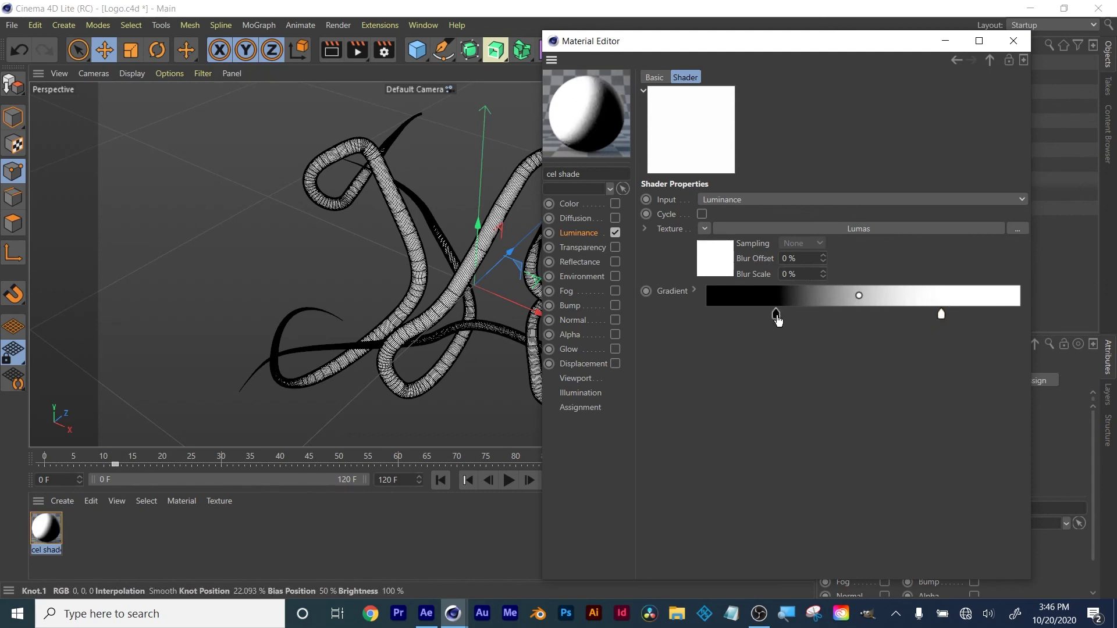
pyautogui.moveTo(777, 316); pyautogui.dragTo(800, 317)
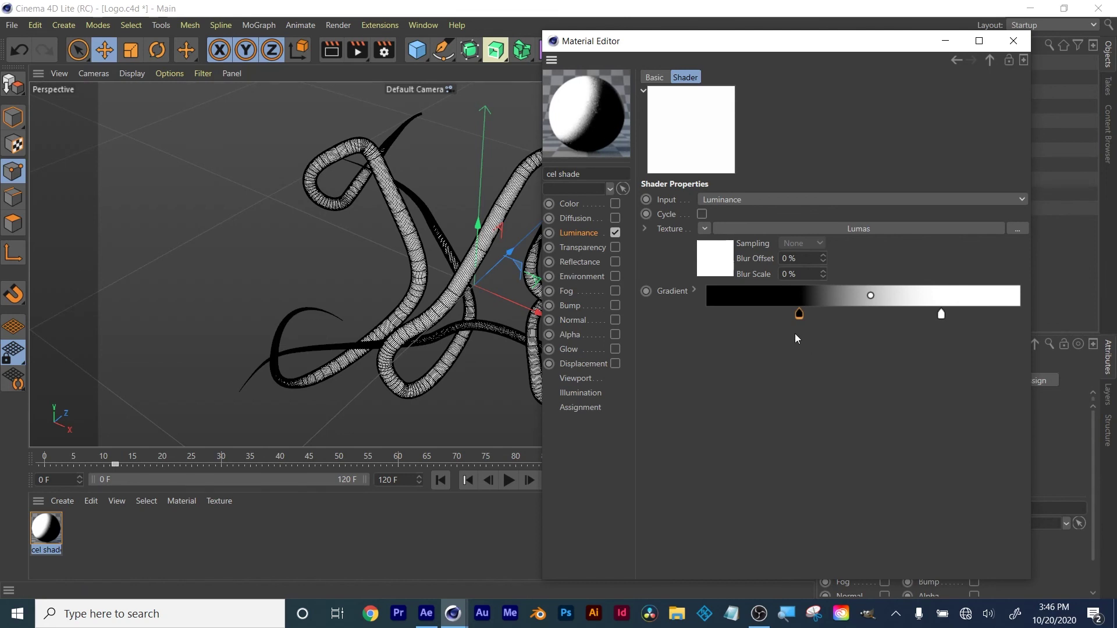
# In the Colorizer gradient, move the black knot to about 23.5%, the white knot to about 68%, and the black knot's bias to about 15.5%.
pyautogui.moveTo(798, 316); pyautogui.dragTo(762, 298)
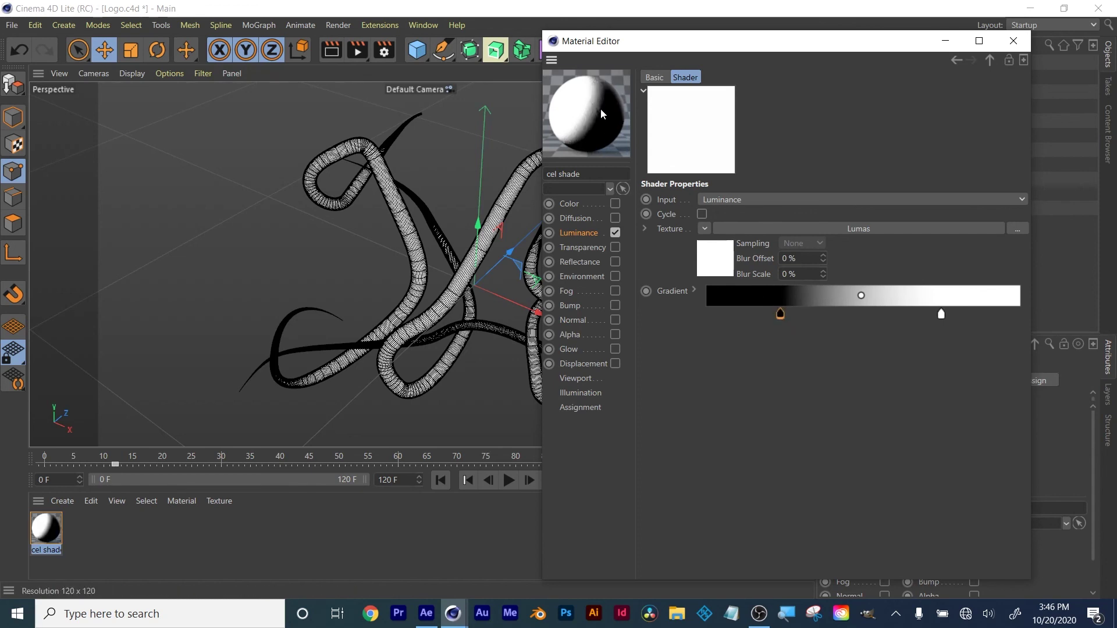
pyautogui.moveTo(940, 314); pyautogui.dragTo(801, 296)
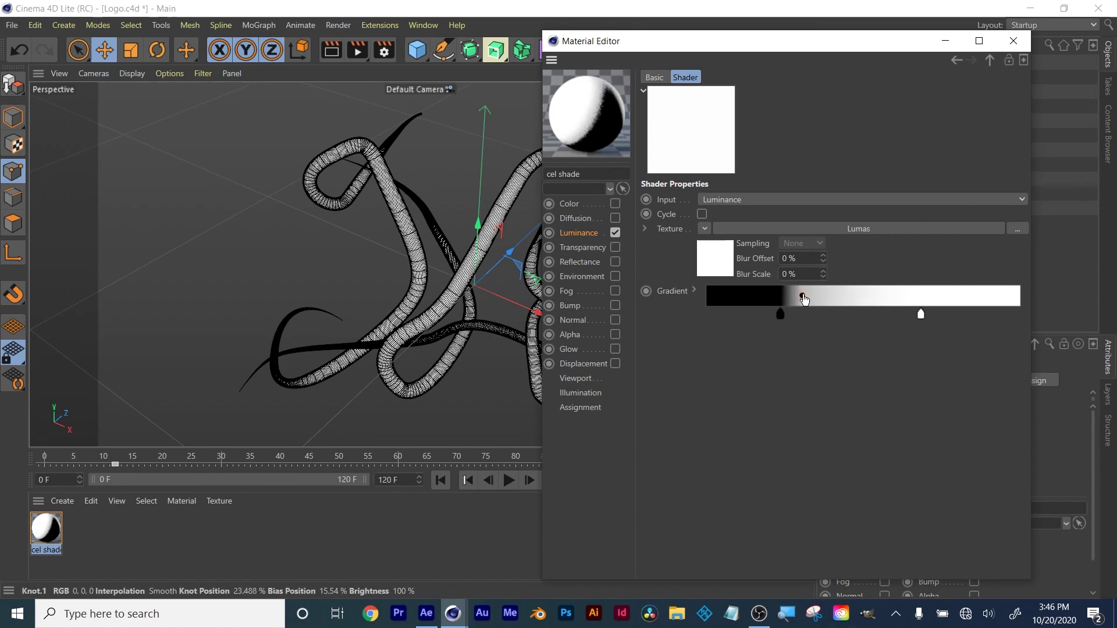
pyautogui.moveTo(803, 295)
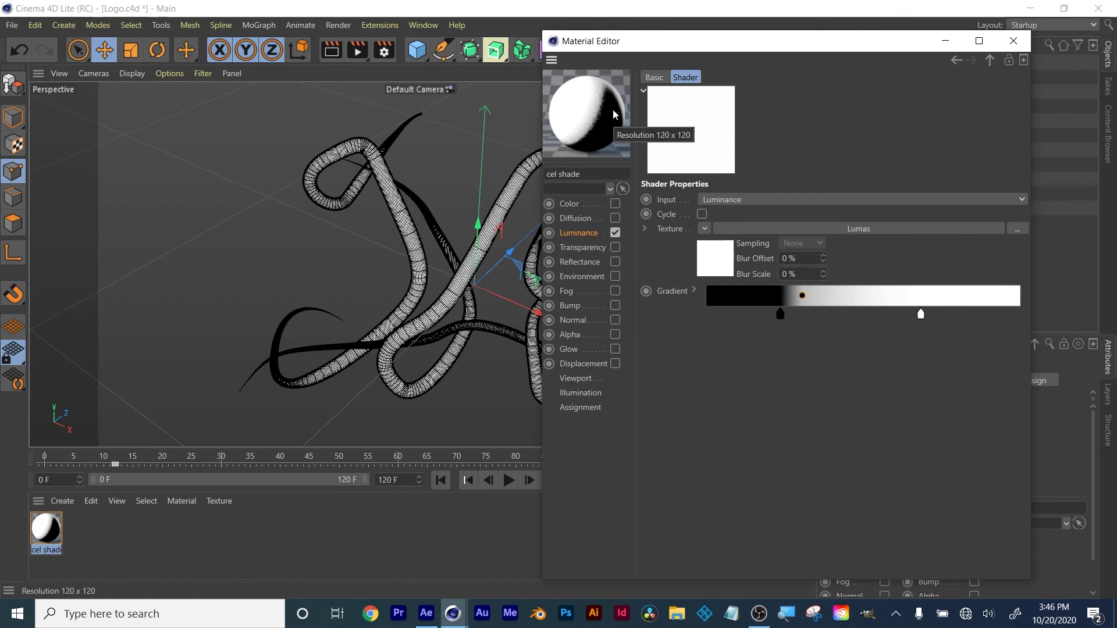
# Select both Colorizer gradient knots and set their interpolation to Step.
pyautogui.keyDown('shift'); pyautogui.click(920, 314); pyautogui.keyUp('shift')
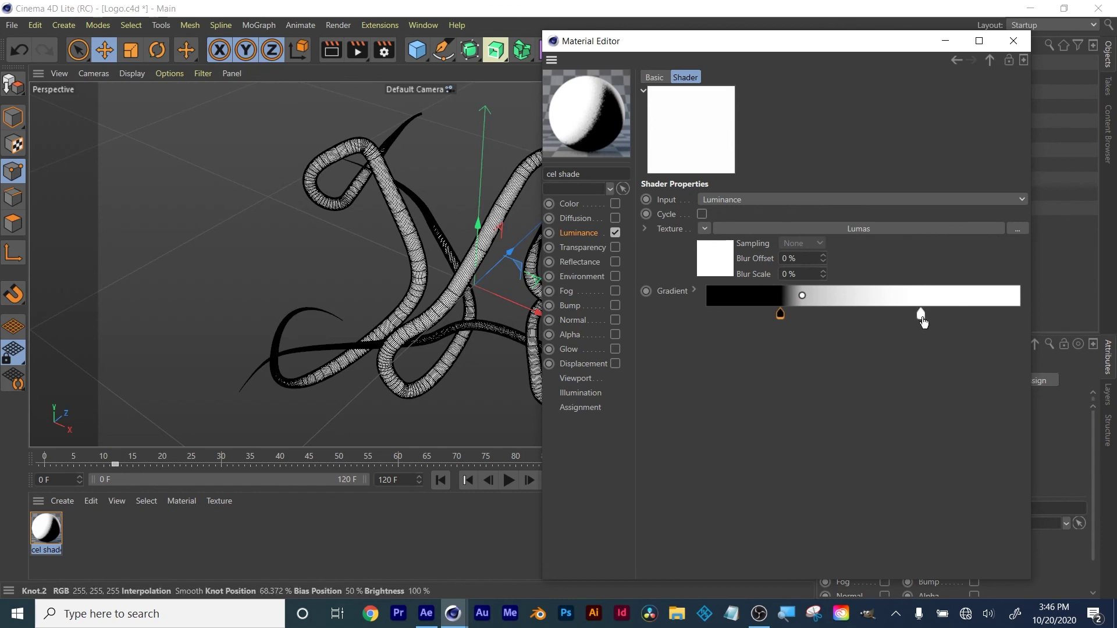
pyautogui.click(694, 291)
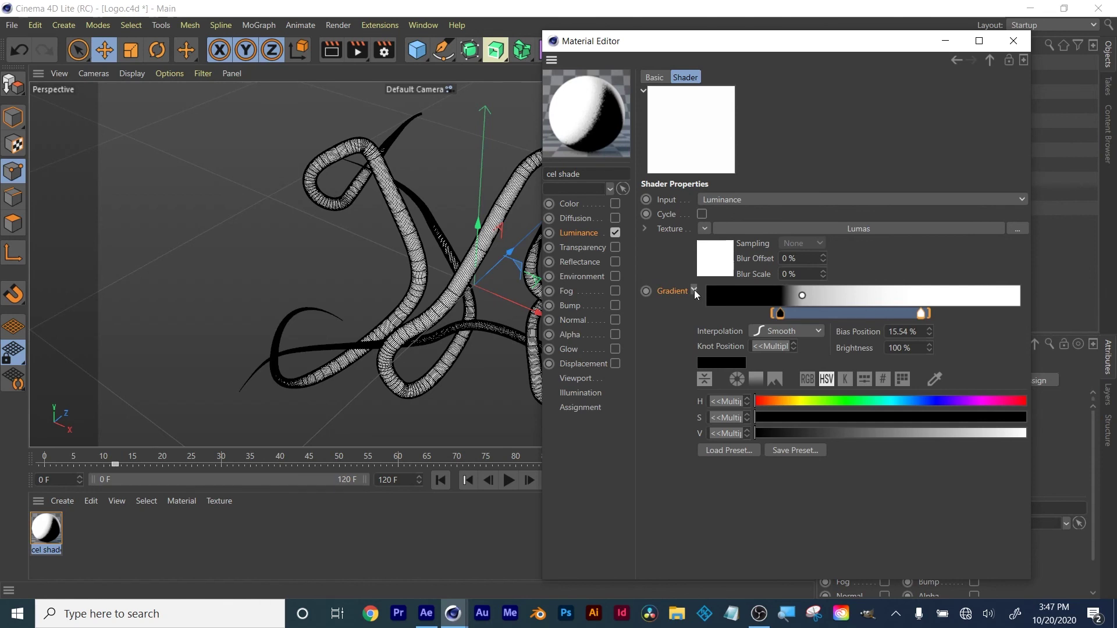
pyautogui.click(815, 331)
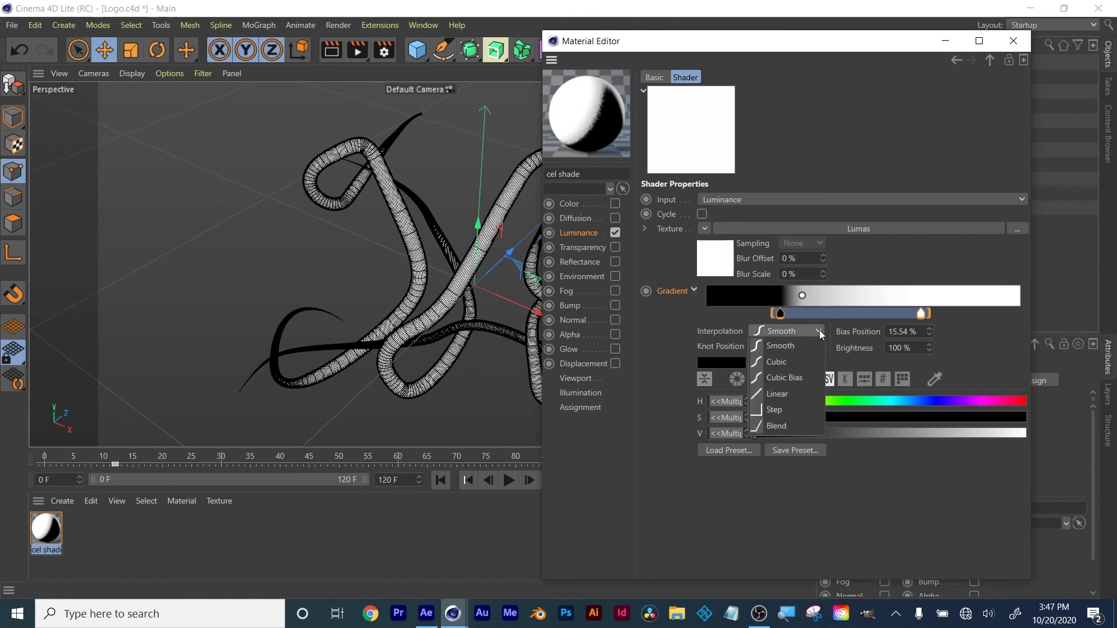
pyautogui.click(795, 410)
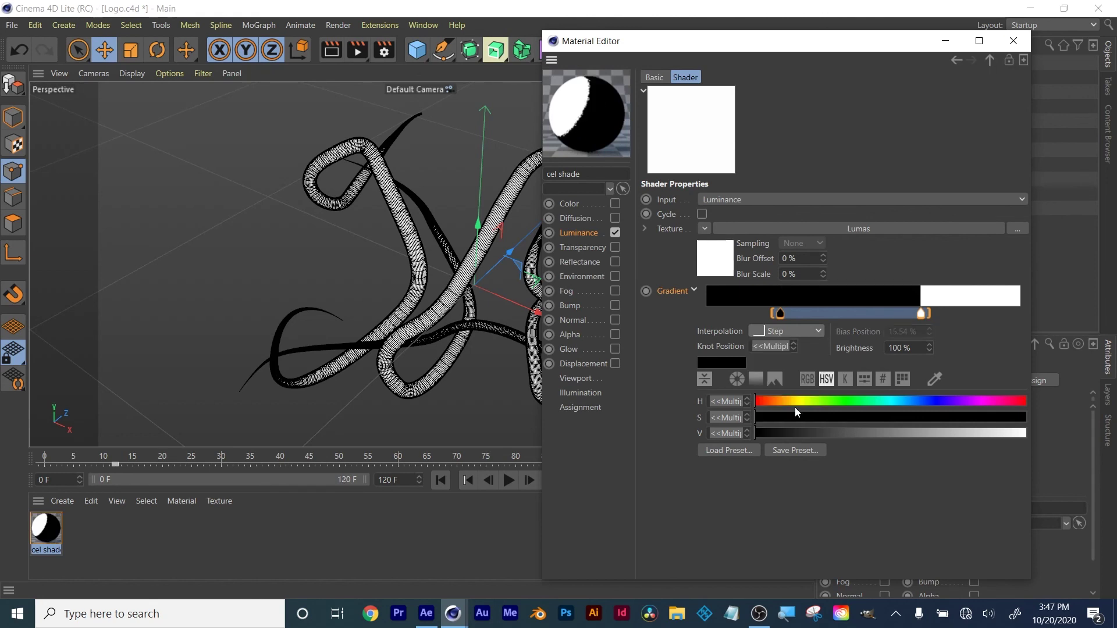
# Move the black gradient knot to the start, about 0.5%, and the white knot to about 44%.
pyautogui.click(615, 232)
pyautogui.moveTo(780, 314); pyautogui.dragTo(706, 314)
pyautogui.moveTo(967, 314); pyautogui.dragTo(847, 314)
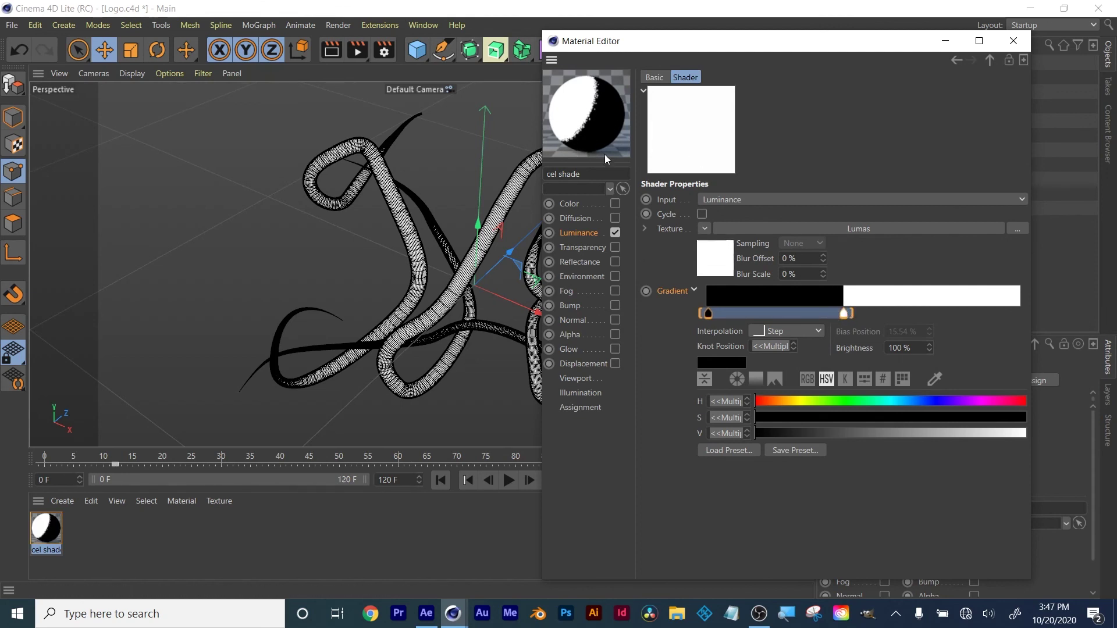
# Colour the black gradient knot dark teal with hue 189°, saturation 51% and value 30%.
pyautogui.click(708, 315)
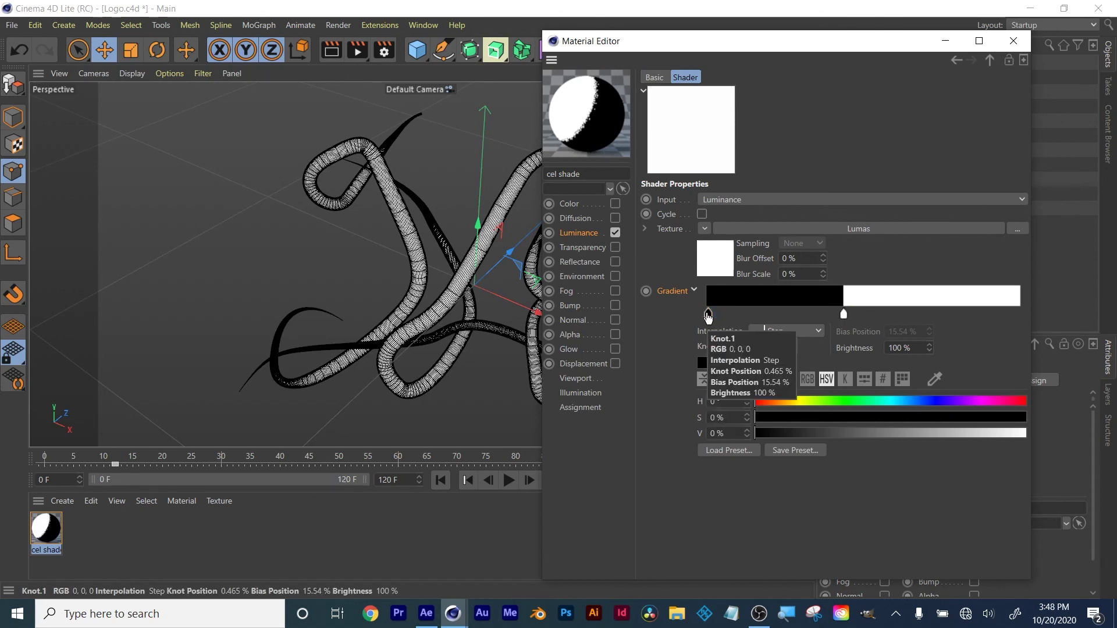
pyautogui.moveTo(926, 402); pyautogui.dragTo(898, 401)
pyautogui.click(934, 417)
pyautogui.moveTo(936, 433); pyautogui.dragTo(862, 434)
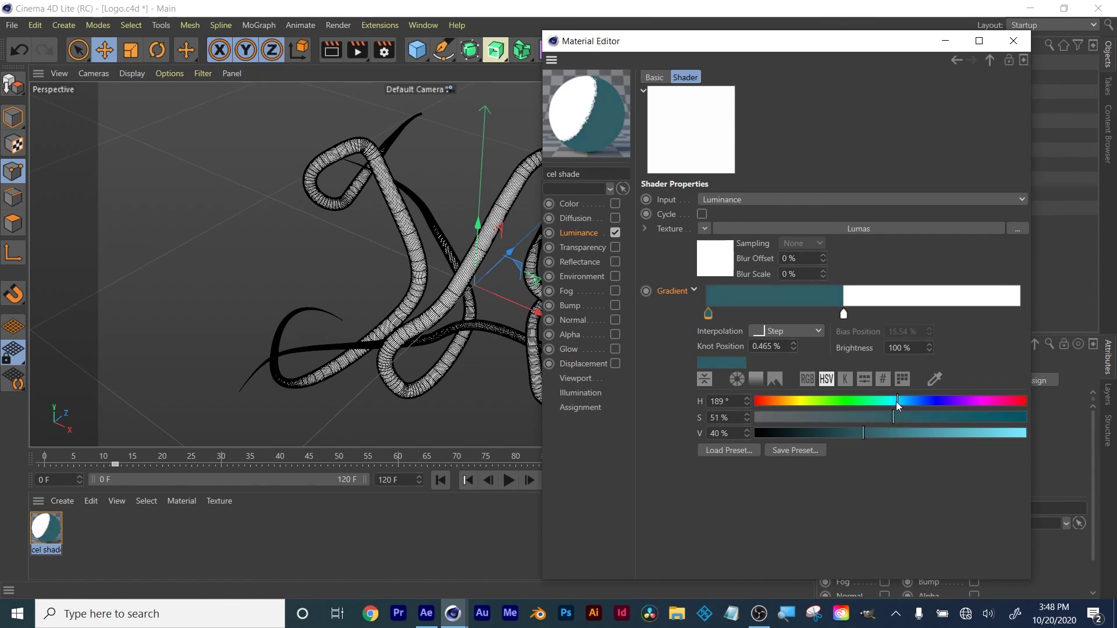
pyautogui.moveTo(855, 433); pyautogui.dragTo(837, 433)
# Colour the white gradient knot pale cyan with hue 184°, saturation 17% and value 96%.
pyautogui.click(842, 317)
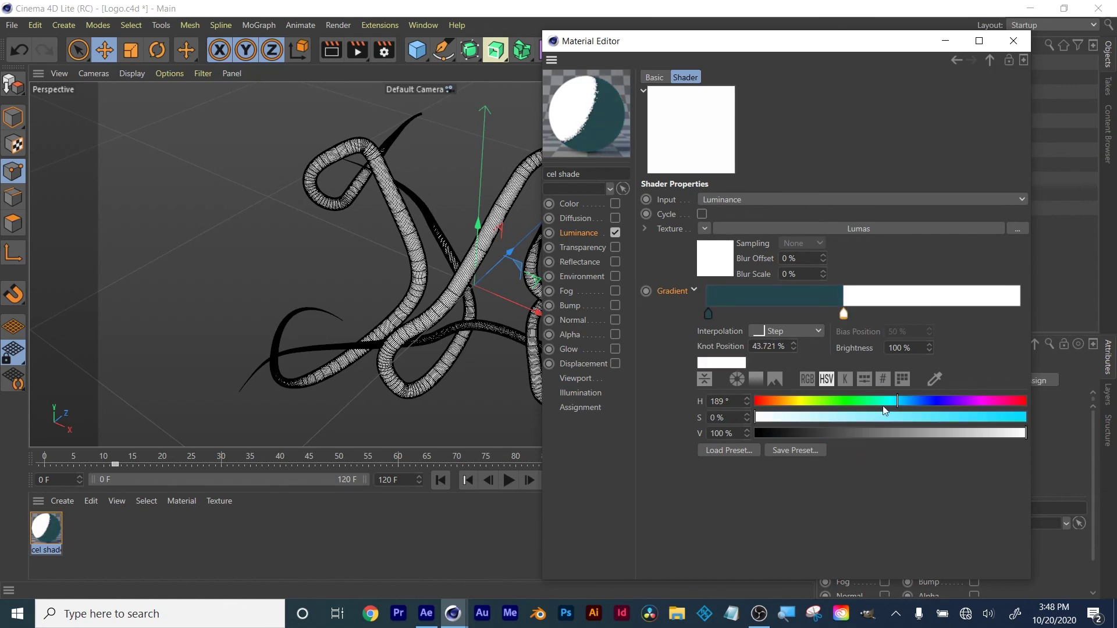
pyautogui.click(923, 418)
pyautogui.moveTo(923, 417)
pyautogui.mouseDown()
pyautogui.moveTo(913, 417)
pyautogui.moveTo(972, 439)
pyautogui.moveTo(1015, 432)
pyautogui.mouseUp()
pyautogui.click(893, 399)
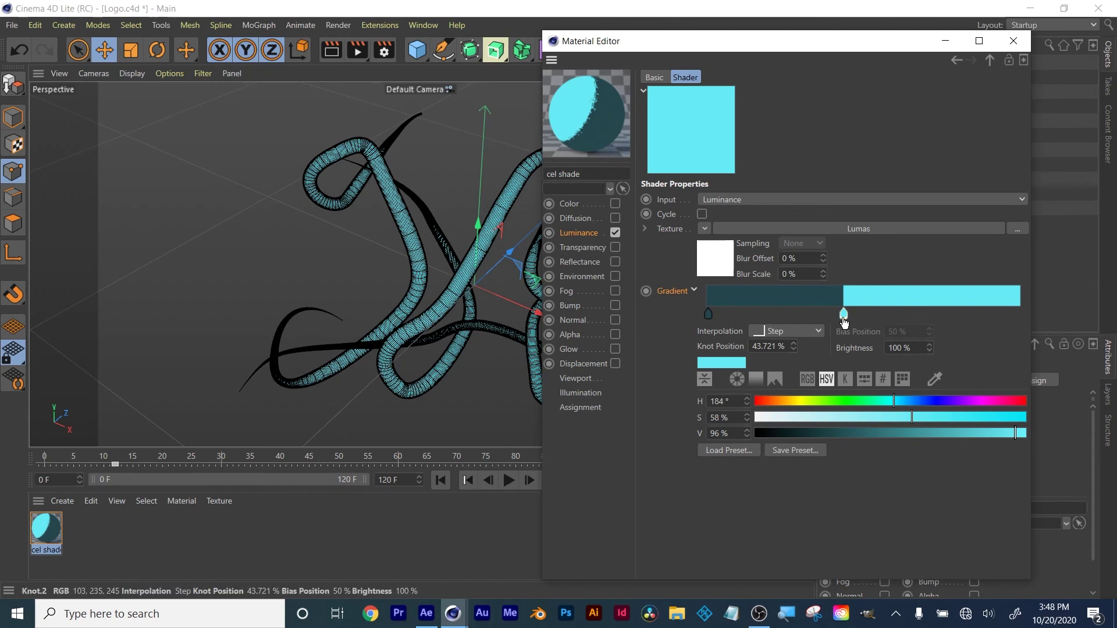
pyautogui.moveTo(836, 417); pyautogui.dragTo(800, 420)
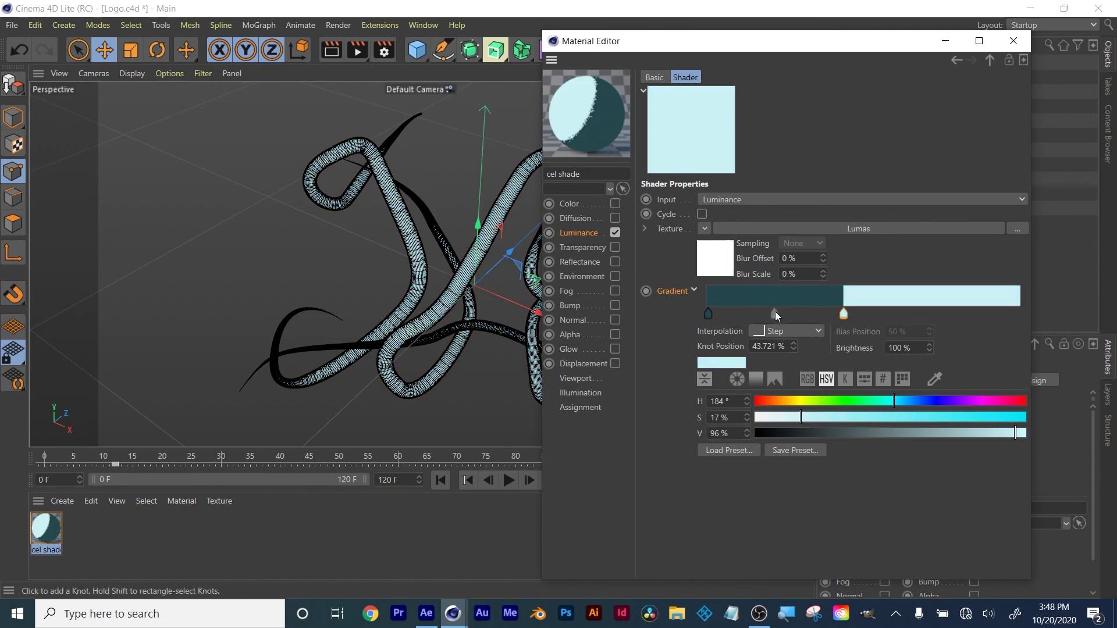
# Add a middle gradient knot at about 23% and colour it medium teal-blue with hue 189°, saturation 55% and value 79%.
pyautogui.click(776, 312)
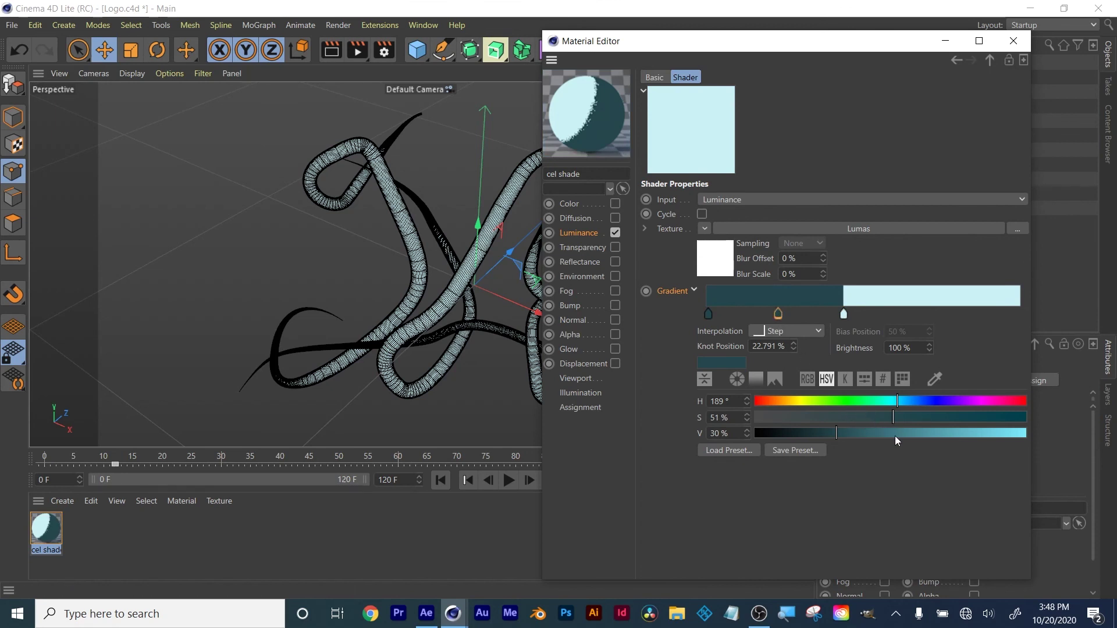
pyautogui.moveTo(894, 434); pyautogui.dragTo(935, 433)
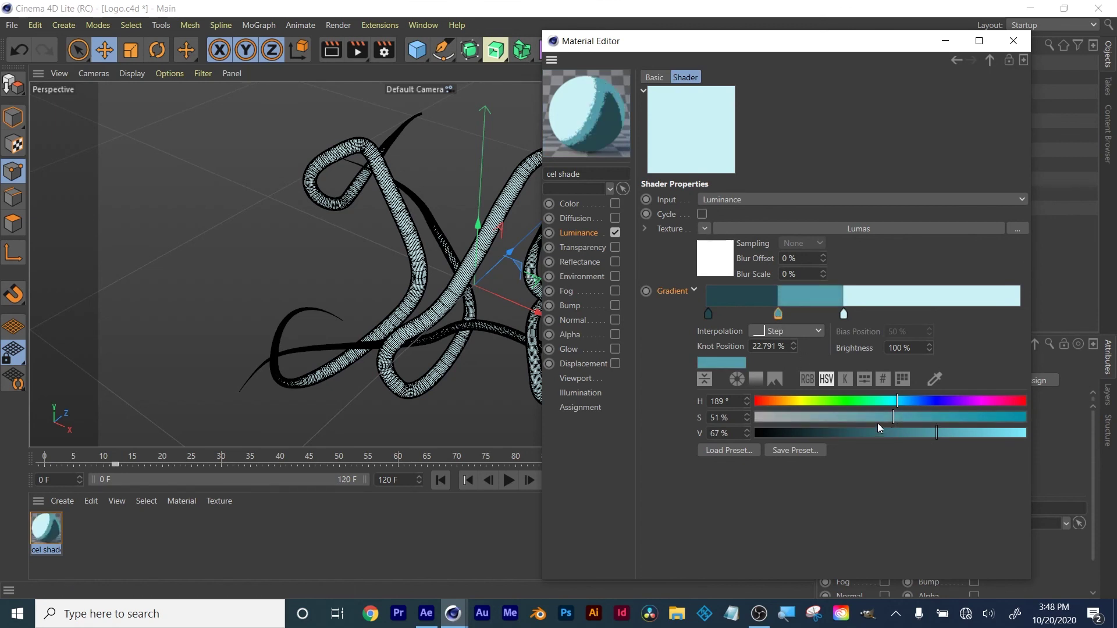
pyautogui.moveTo(935, 434); pyautogui.dragTo(968, 434)
# Reposition the gradient knots, with the middle tone at about 21% and the pale cyan highlight at about 57%.
pyautogui.moveTo(778, 313)
pyautogui.mouseDown()
pyautogui.moveTo(749, 313)
pyautogui.moveTo(759, 313)
pyautogui.mouseUp()
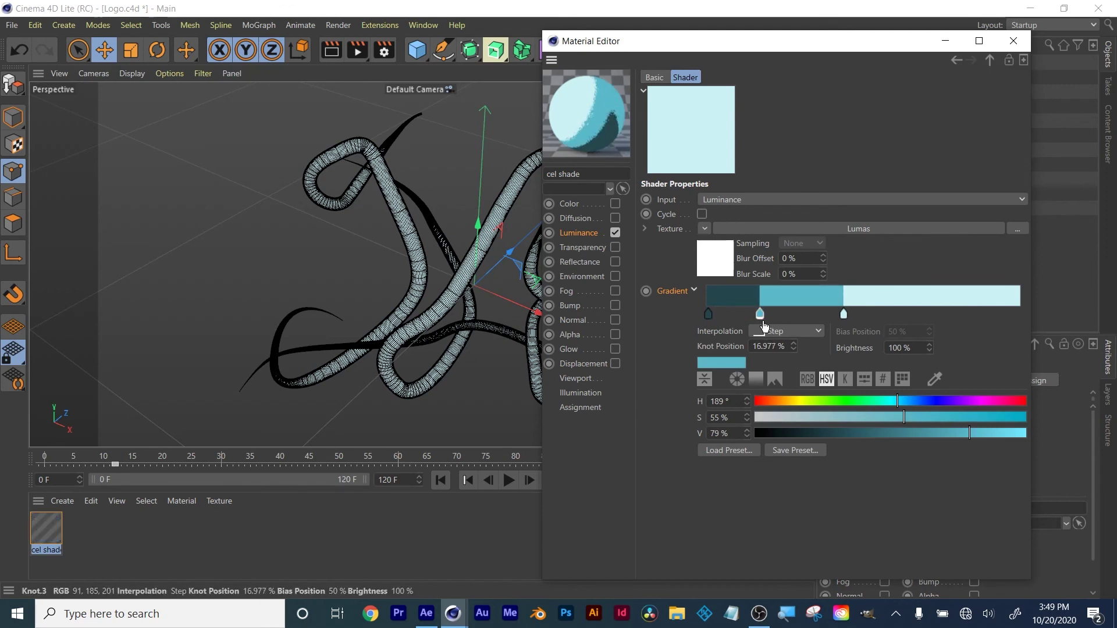
pyautogui.moveTo(844, 314); pyautogui.dragTo(886, 314)
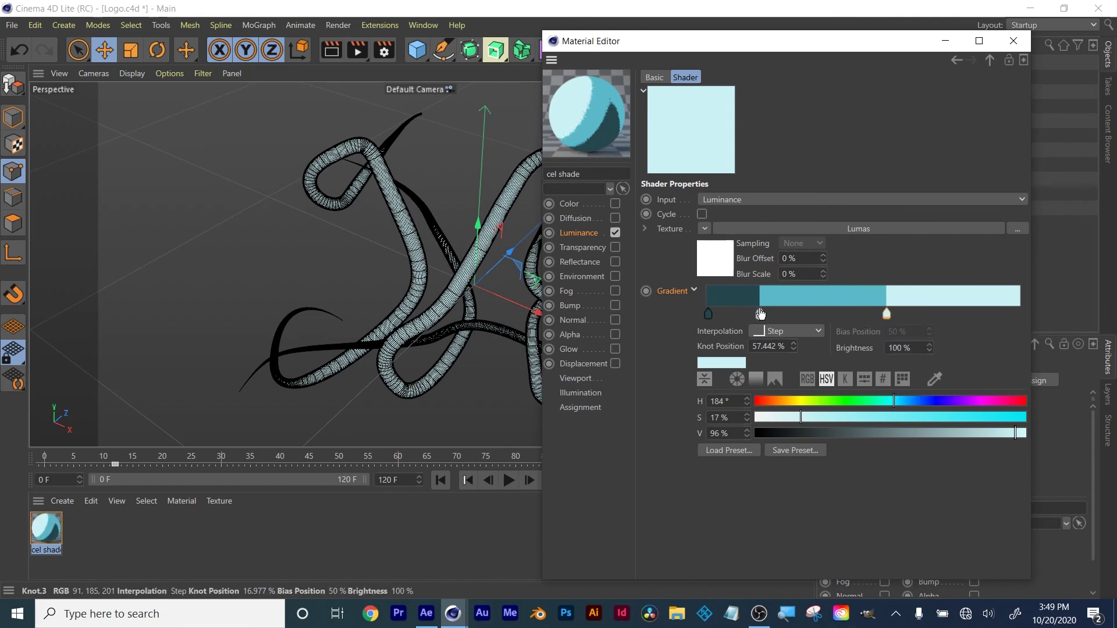
pyautogui.moveTo(759, 313); pyautogui.dragTo(773, 315)
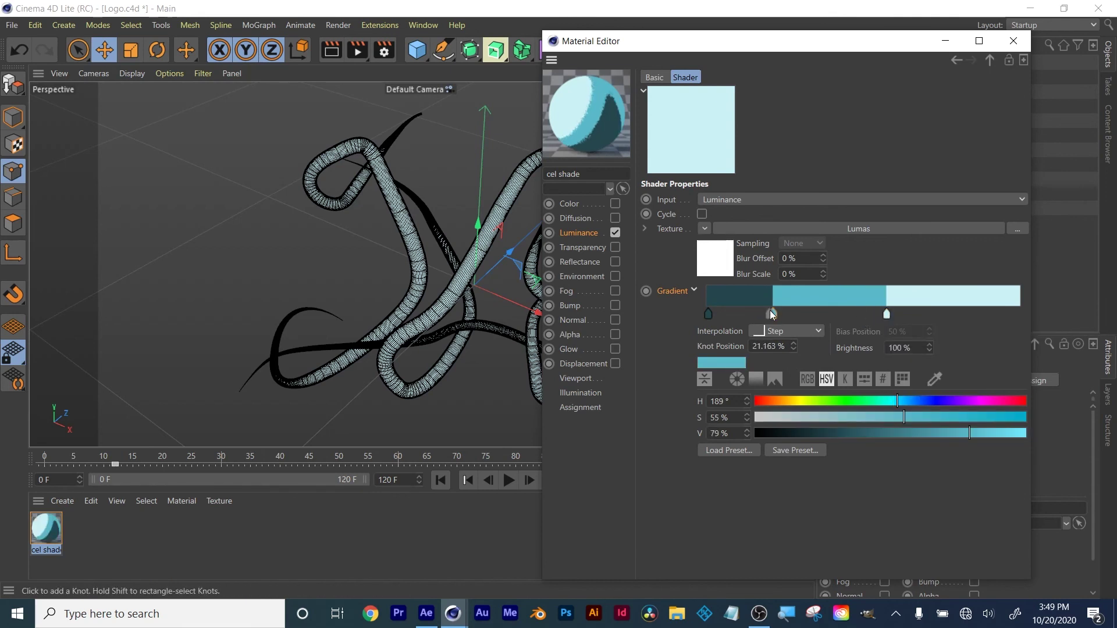
# Set the Colorizer texture's Blur Offset and Blur Scale to 100%, close the material, and preview-render the perspective view.
pyautogui.moveTo(823, 258); pyautogui.dragTo(823, 215)
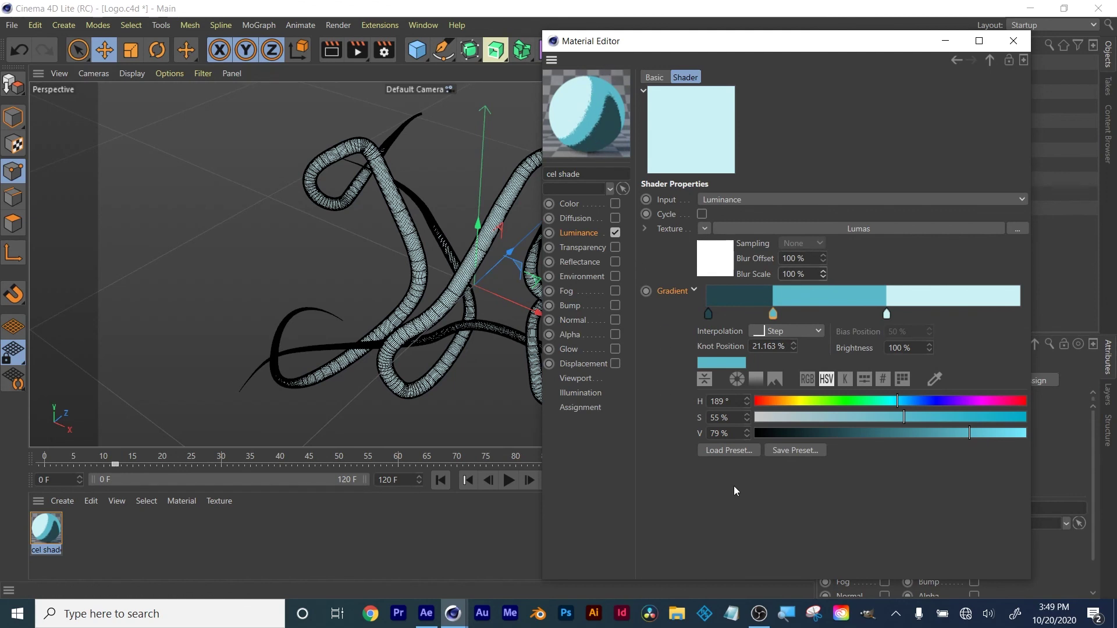
pyautogui.click(1016, 40)
pyautogui.click(331, 50)
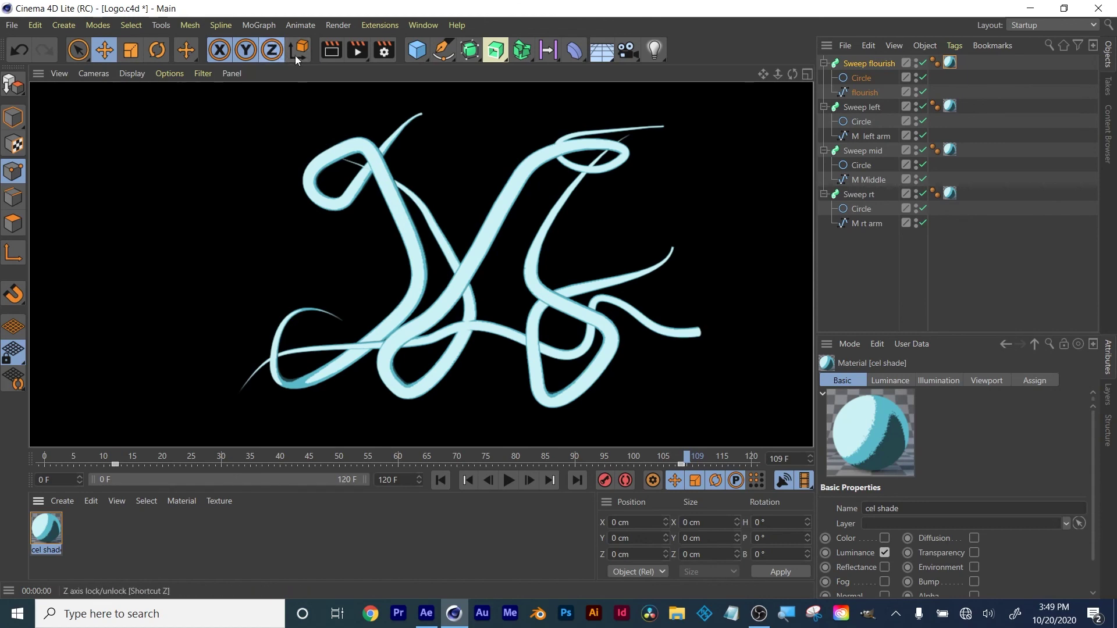
pyautogui.click(222, 188)
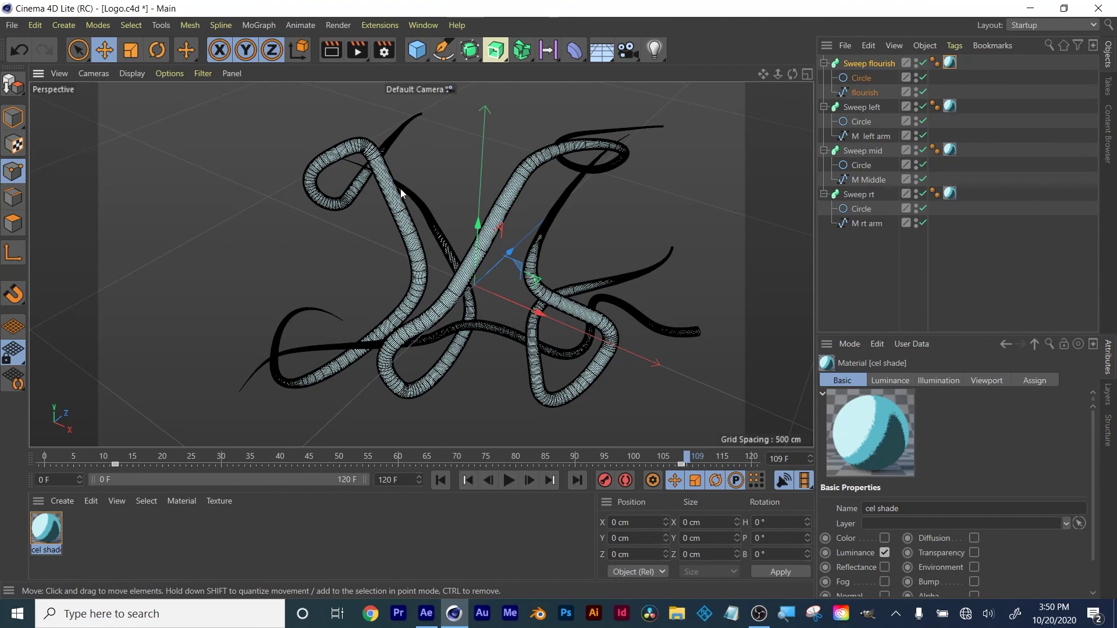
# Add an Infinite Light and move it away from the origin along X and upward to the upper part of the M.
pyautogui.click(655, 51)
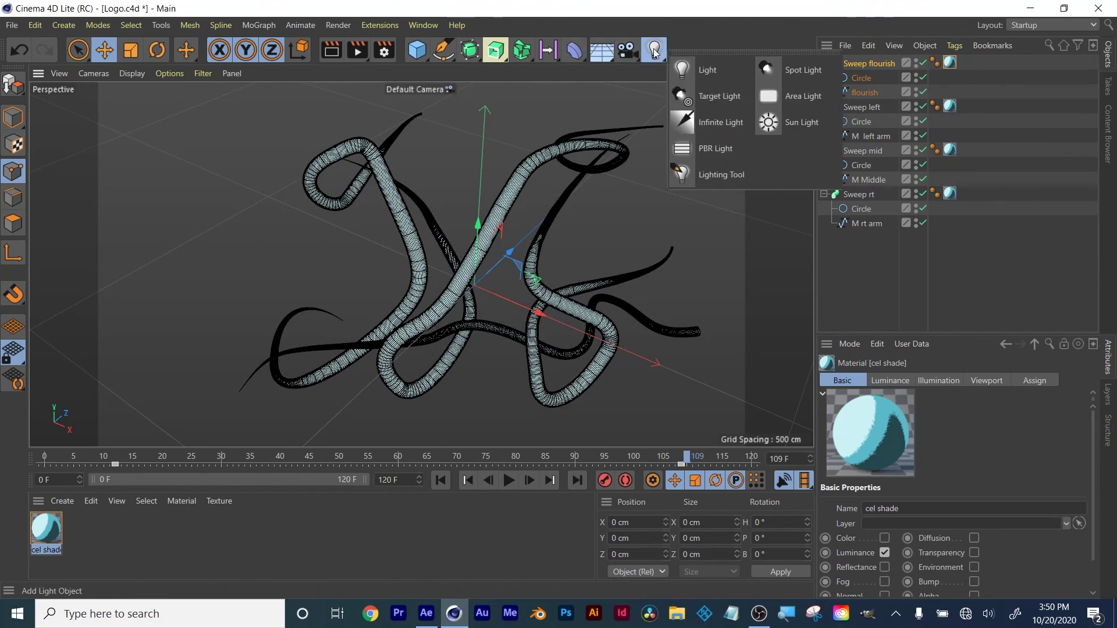
pyautogui.click(703, 124)
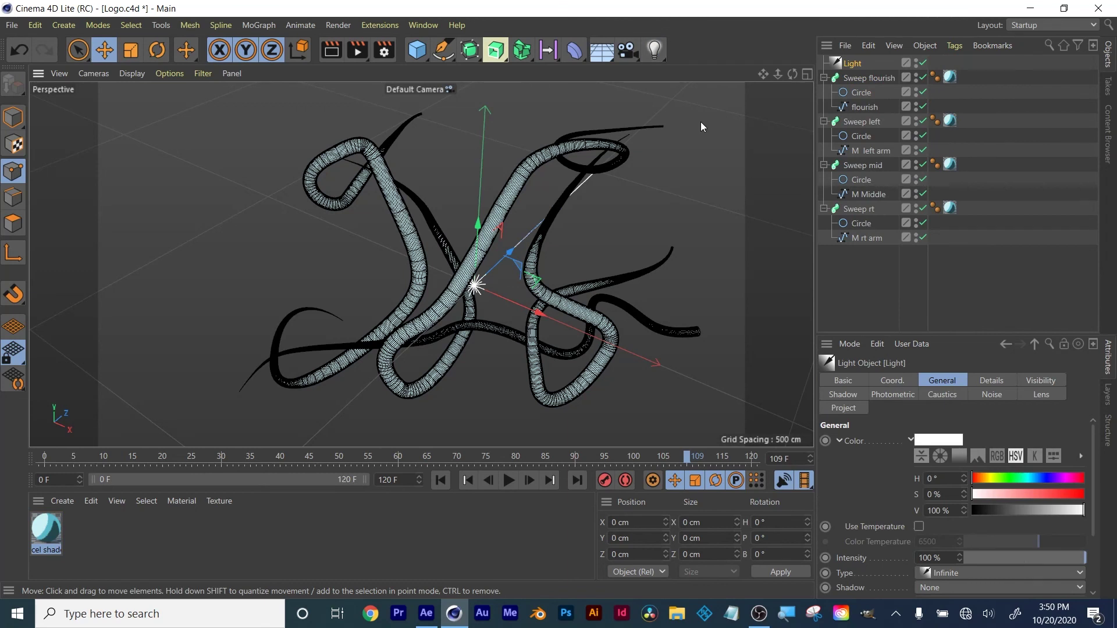
pyautogui.moveTo(540, 313); pyautogui.dragTo(579, 329)
pyautogui.moveTo(516, 239); pyautogui.dragTo(514, 113)
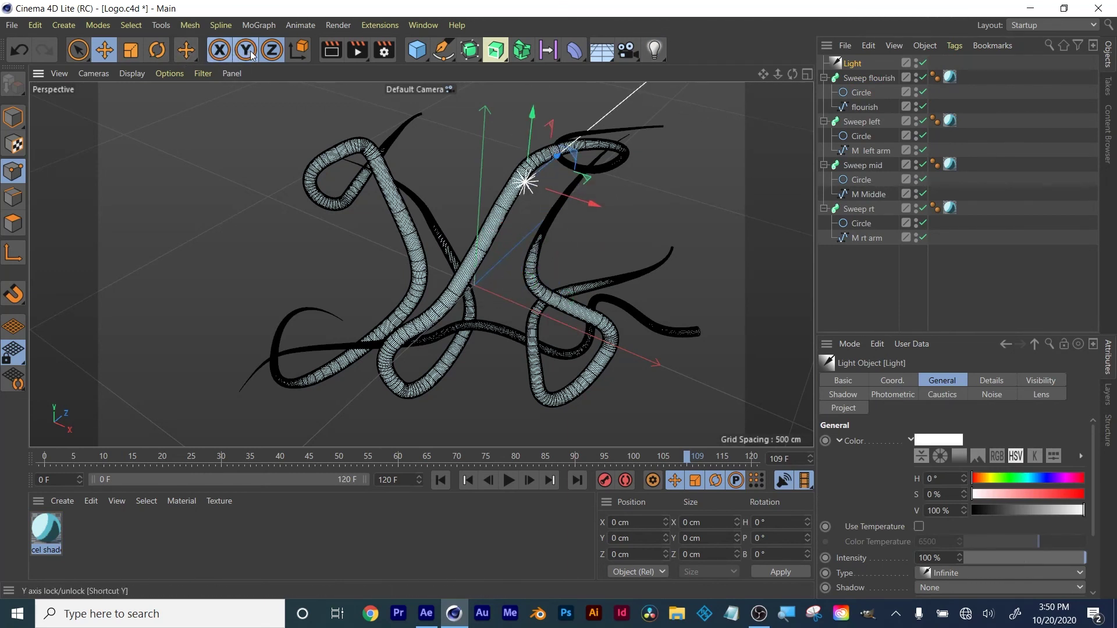
# Rotate the infinite light so that its beam points diagonally down across the logo.
pyautogui.click(162, 54)
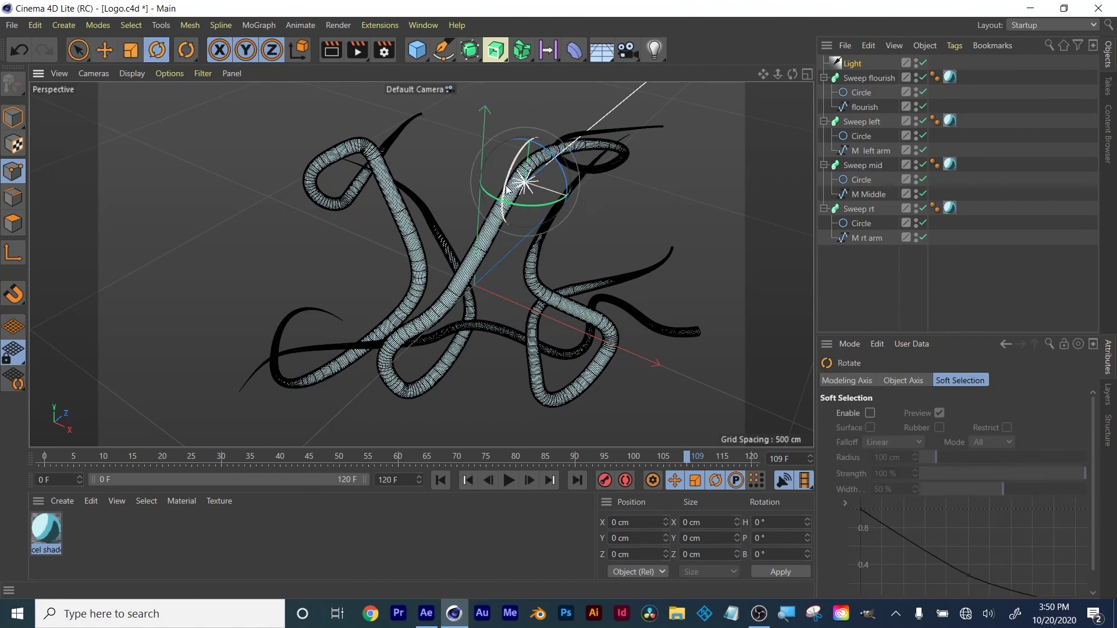
pyautogui.moveTo(510, 190)
pyautogui.mouseDown()
pyautogui.moveTo(528, 163)
pyautogui.moveTo(527, 176)
pyautogui.moveTo(512, 172)
pyautogui.moveTo(521, 186)
pyautogui.moveTo(523, 173)
pyautogui.moveTo(518, 185)
pyautogui.moveTo(499, 182)
pyautogui.moveTo(525, 182)
pyautogui.mouseUp()
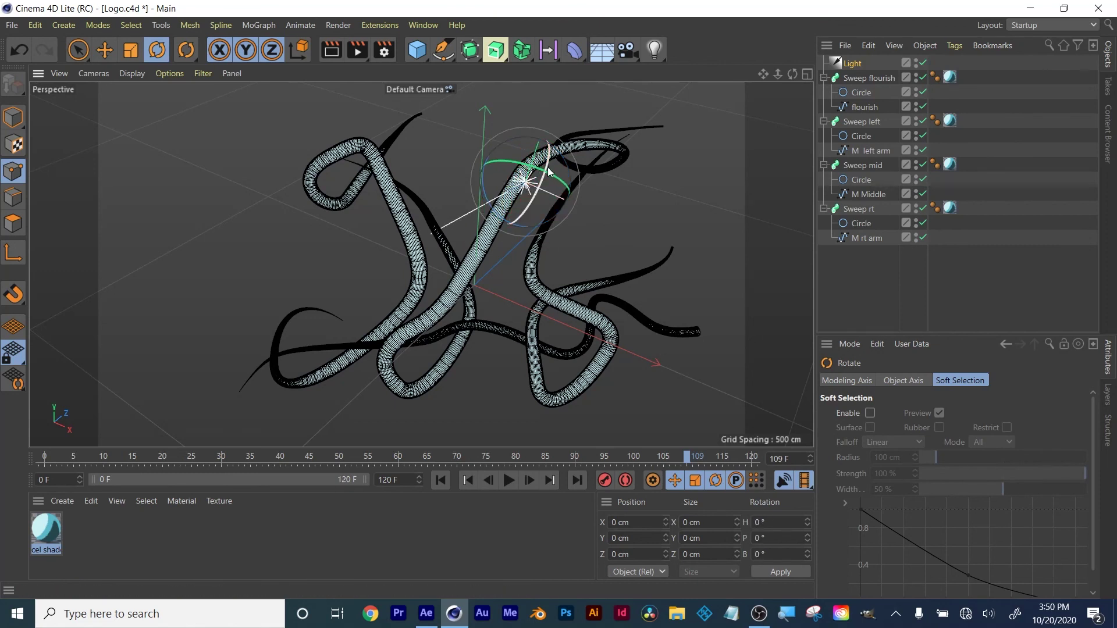
pyautogui.moveTo(549, 192); pyautogui.dragTo(706, 327)
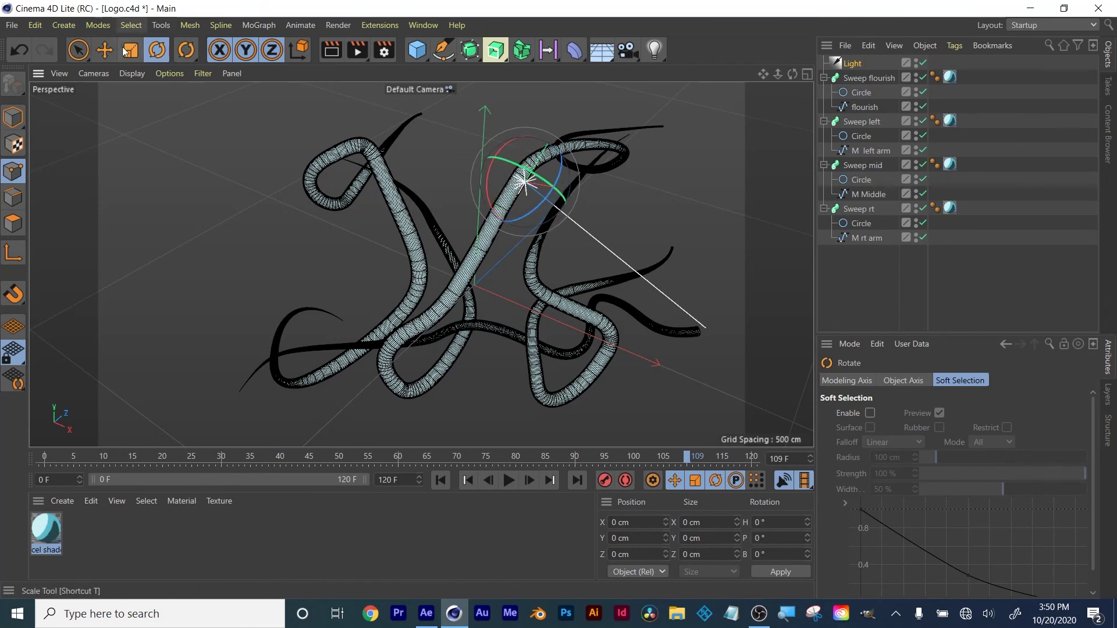
# Move the infinite light up beside the top of the M's left arm and preview-render the shading.
pyautogui.click(105, 50)
pyautogui.moveTo(527, 183); pyautogui.dragTo(285, 147)
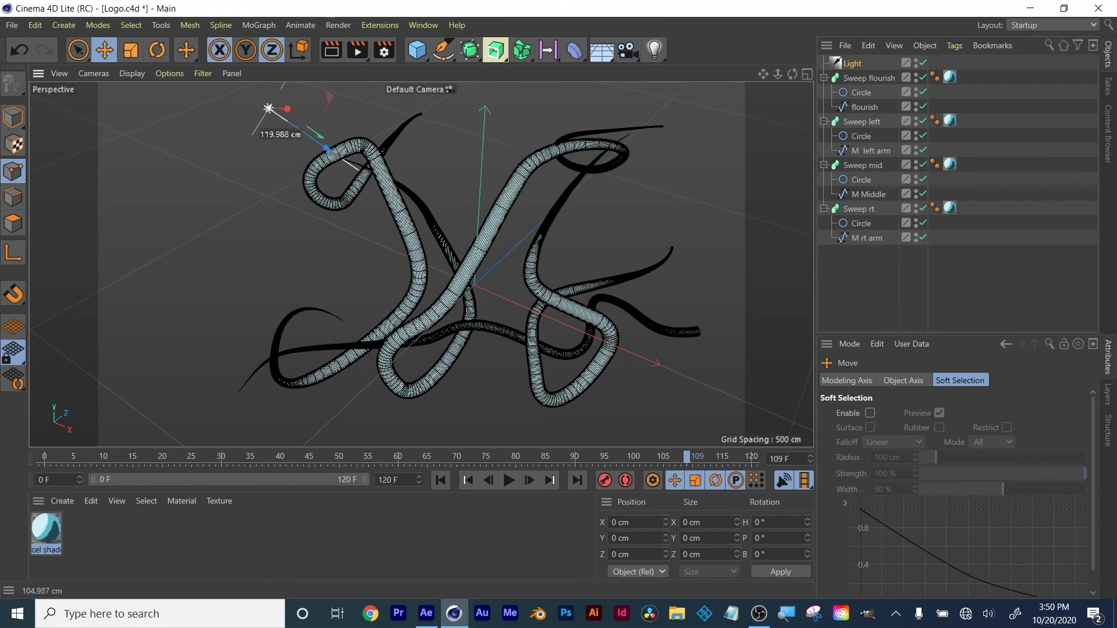
pyautogui.click(331, 52)
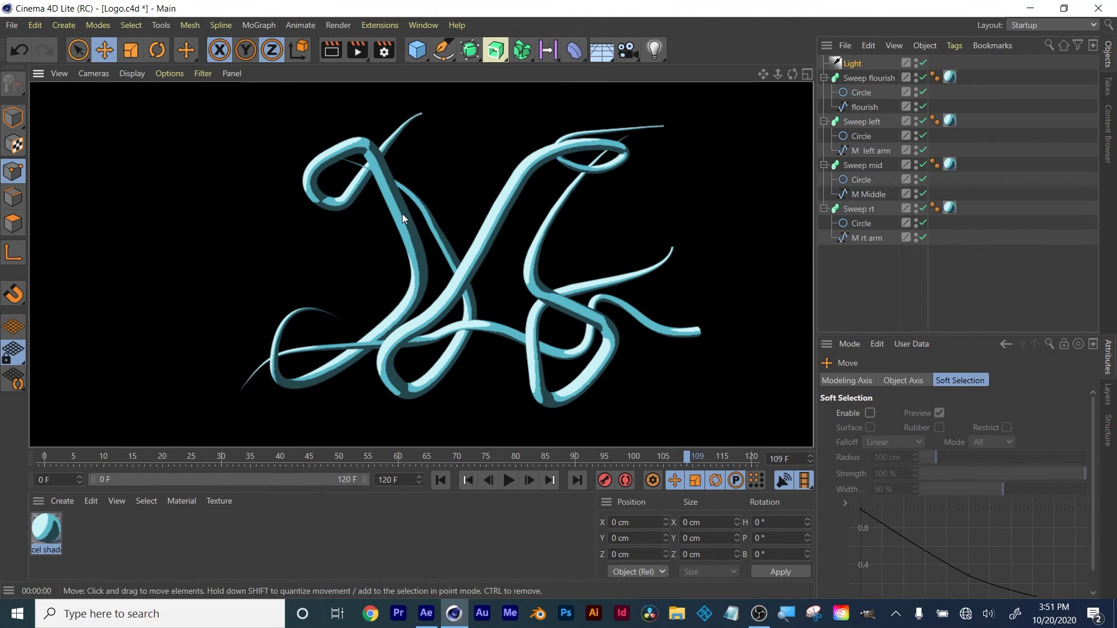
# Reposition the infinite light nearer the logo using the Right and Top views, and return to the single perspective view.
pyautogui.click(807, 74)
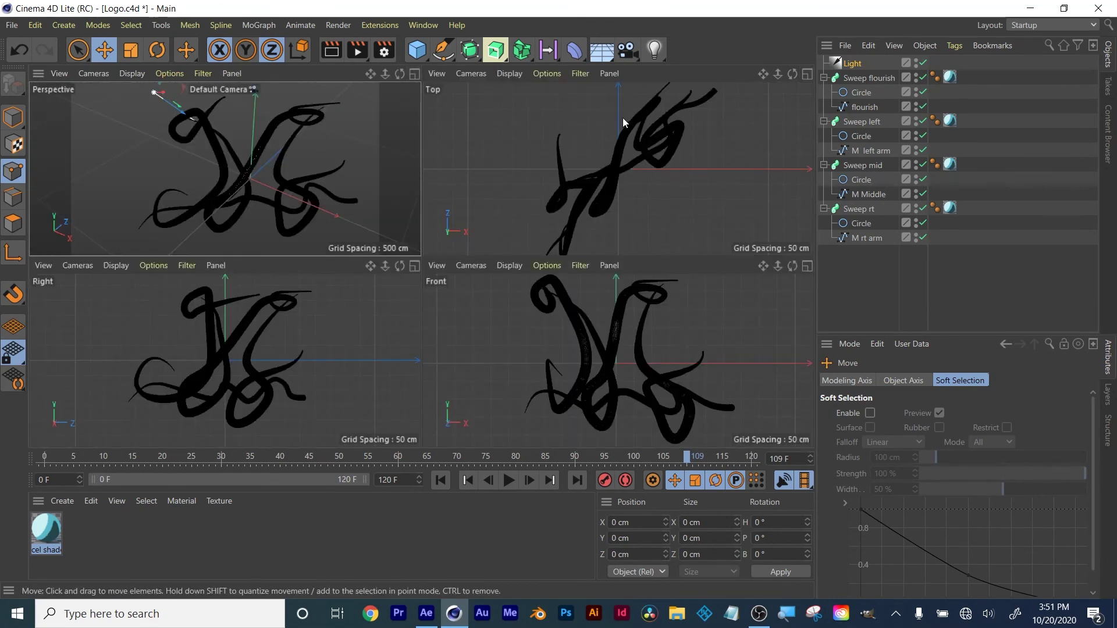
pyautogui.click(856, 63)
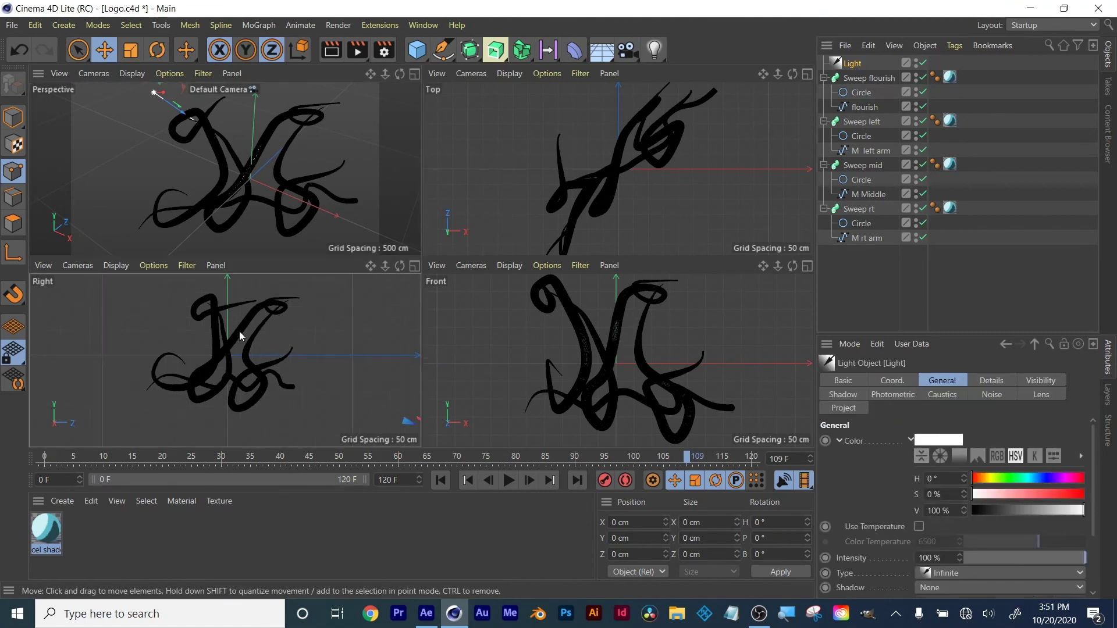
pyautogui.scroll(-4, 238, 331)
pyautogui.moveTo(356, 370); pyautogui.dragTo(193, 297)
pyautogui.scroll(-8, 710, 172)
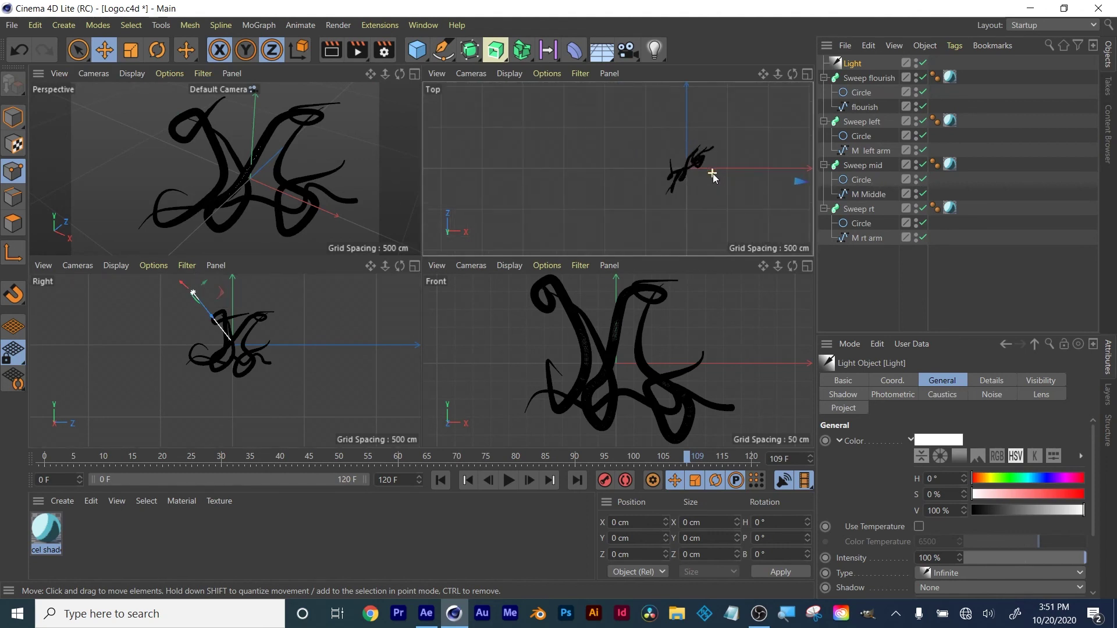
pyautogui.scroll(-8, 795, 201)
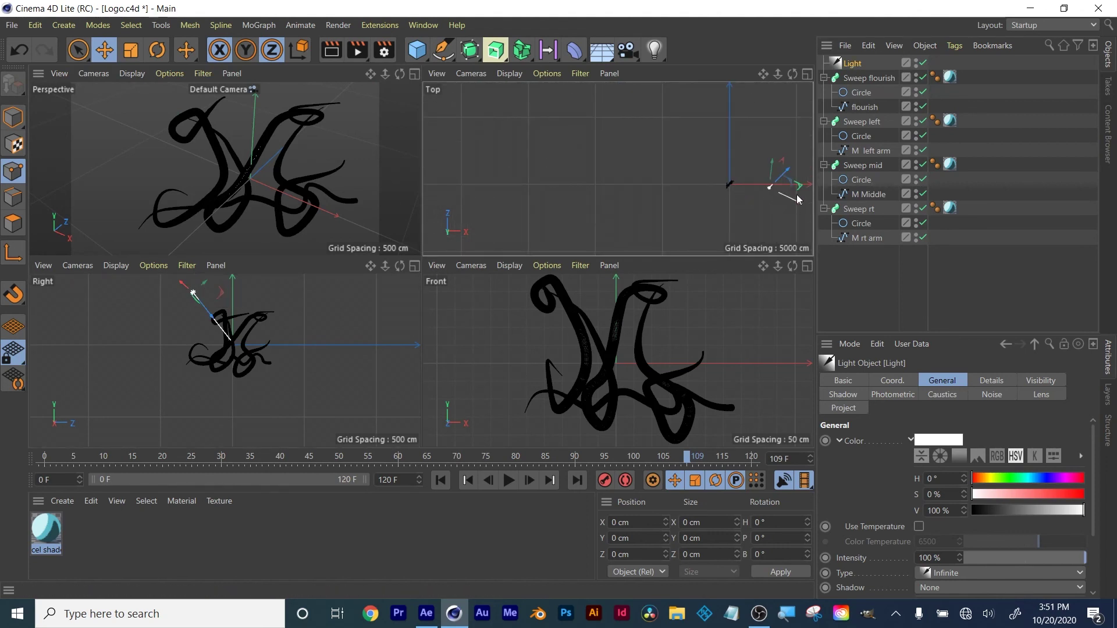
pyautogui.moveTo(794, 198); pyautogui.dragTo(735, 212)
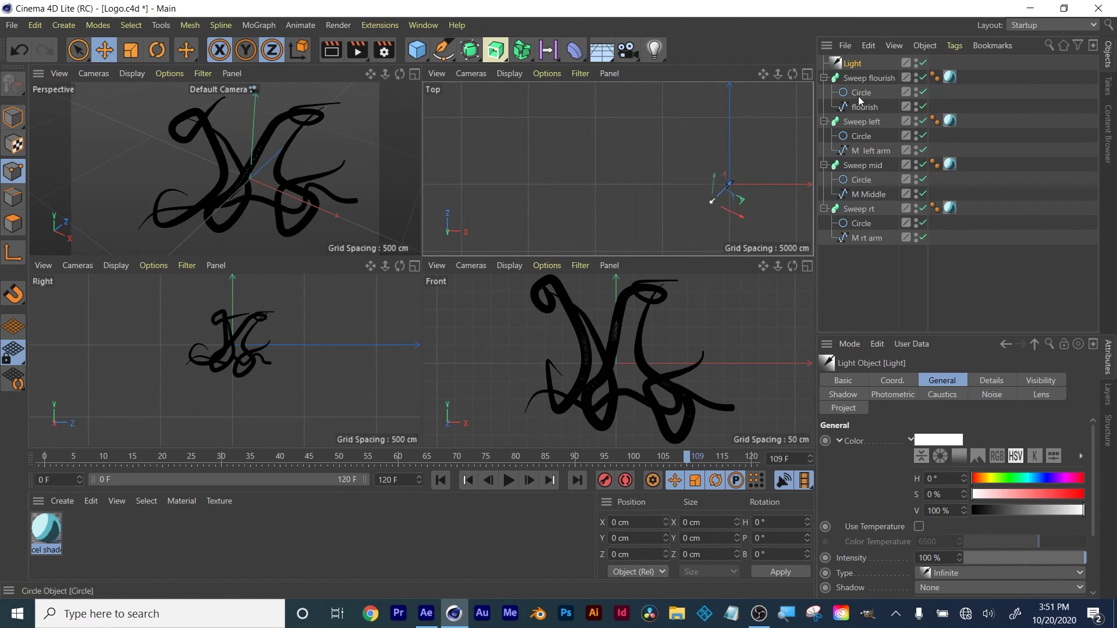
pyautogui.click(415, 74)
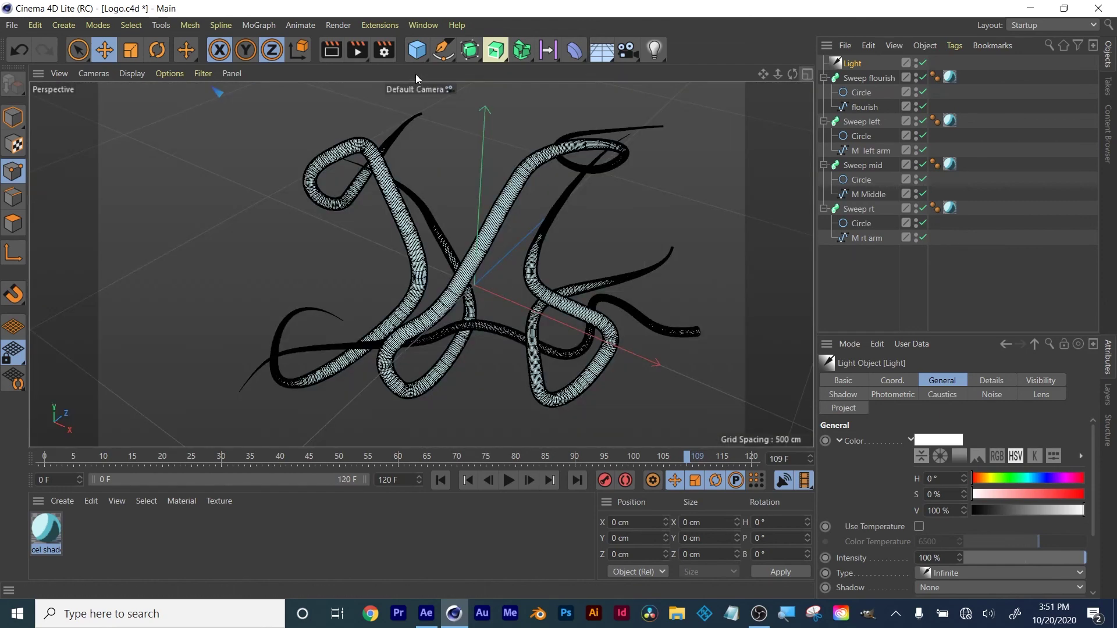
# Narrow the lightest tone in the cel shade material's Colorizer gradient to shrink the highlights, and preview-render the logo.
pyautogui.click(330, 53)
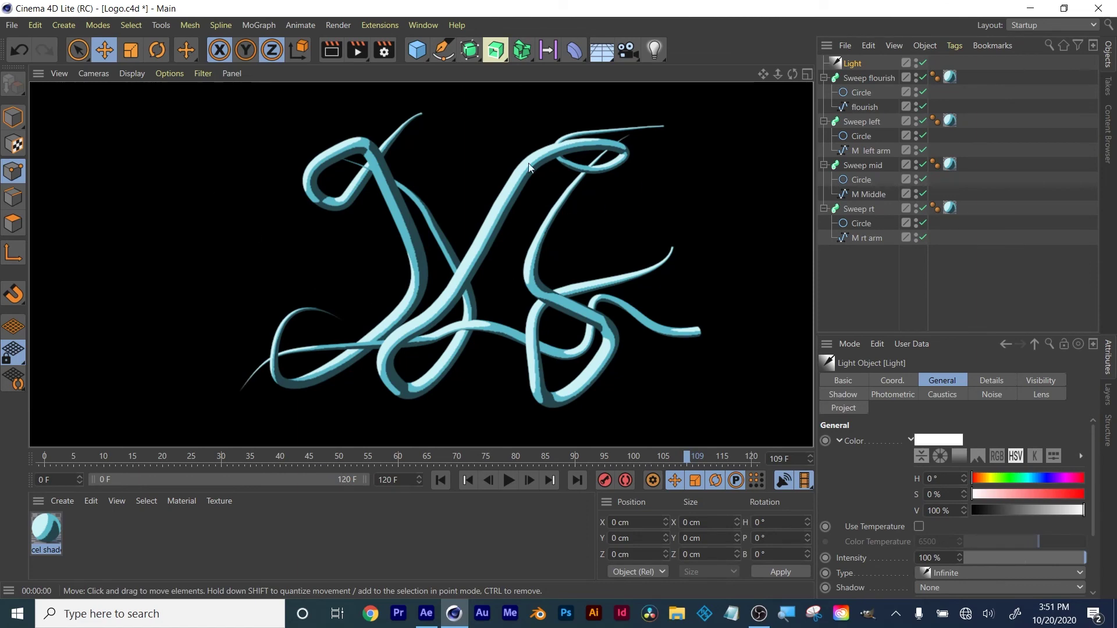
pyautogui.doubleClick(45, 530)
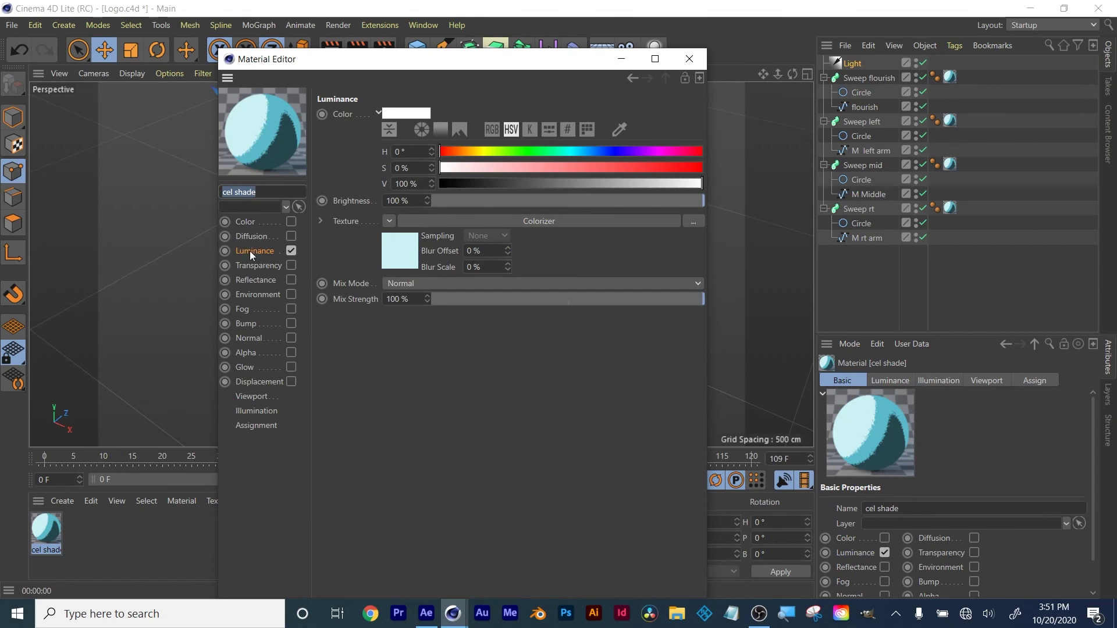
pyautogui.click(408, 256)
pyautogui.moveTo(563, 334); pyautogui.dragTo(648, 333)
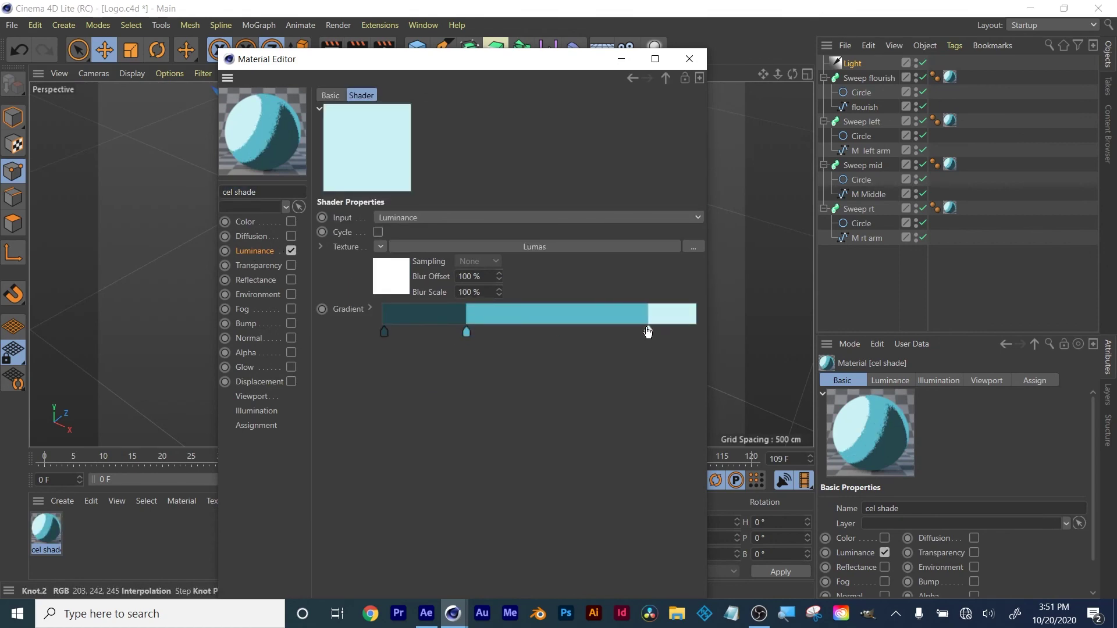
pyautogui.click(341, 237)
pyautogui.click(339, 52)
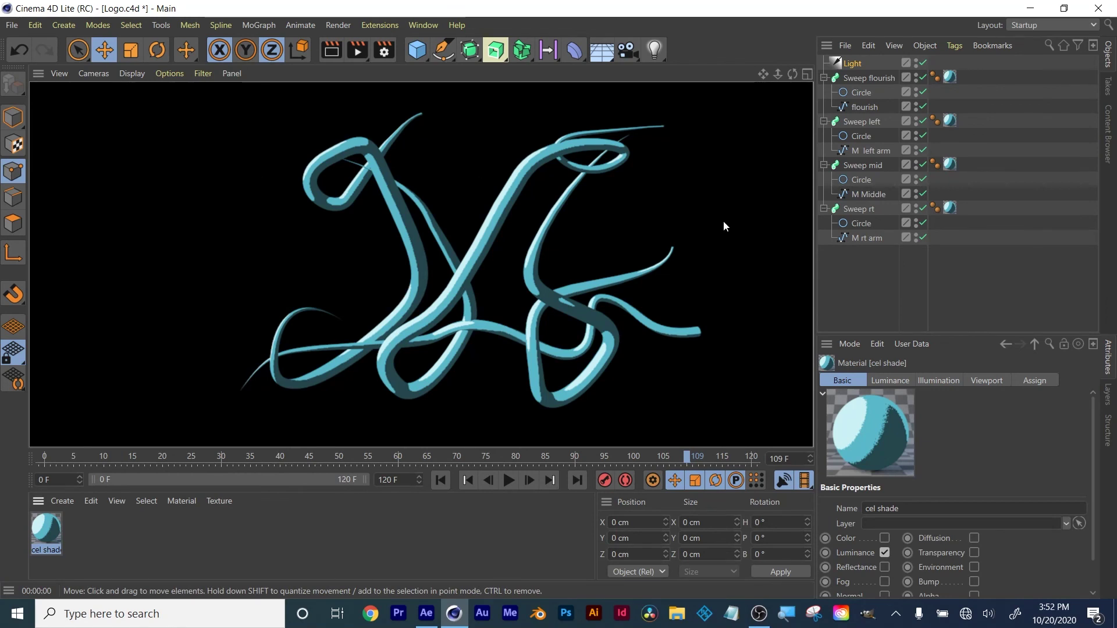
# Play the logo animation from frame 0, save the project, and preview-render the completed M.
pyautogui.click(467, 480)
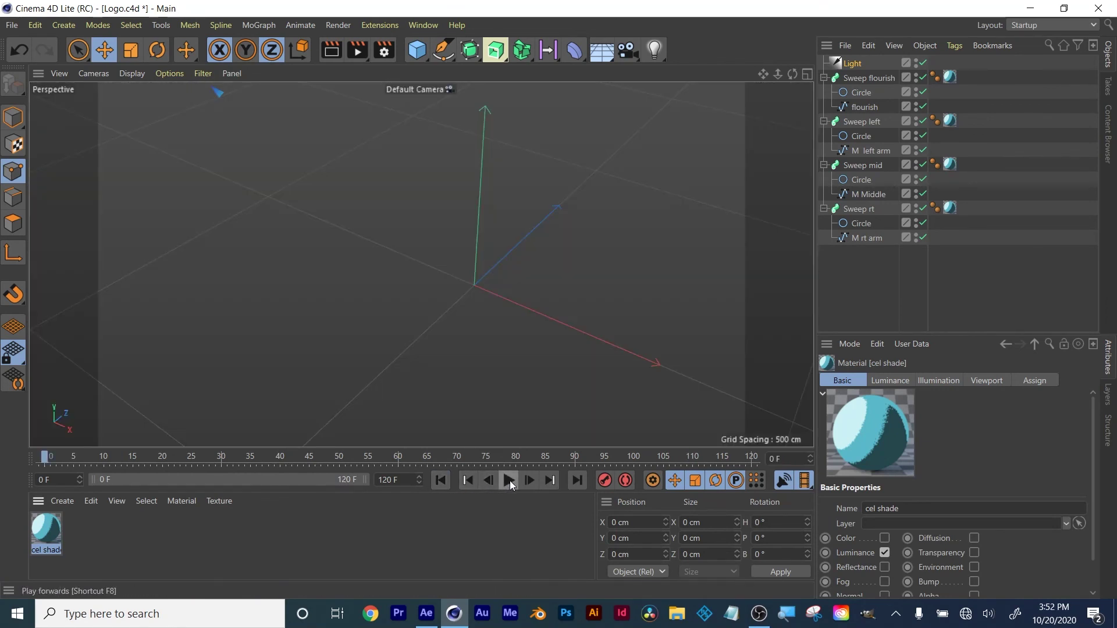
pyautogui.click(509, 482)
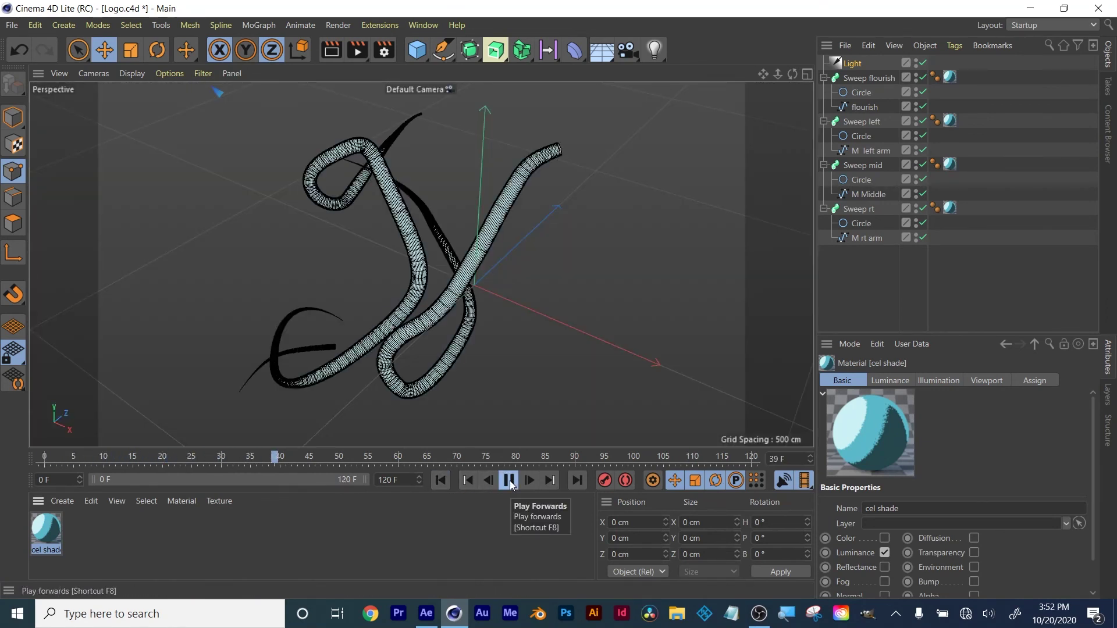
pyautogui.click(330, 51)
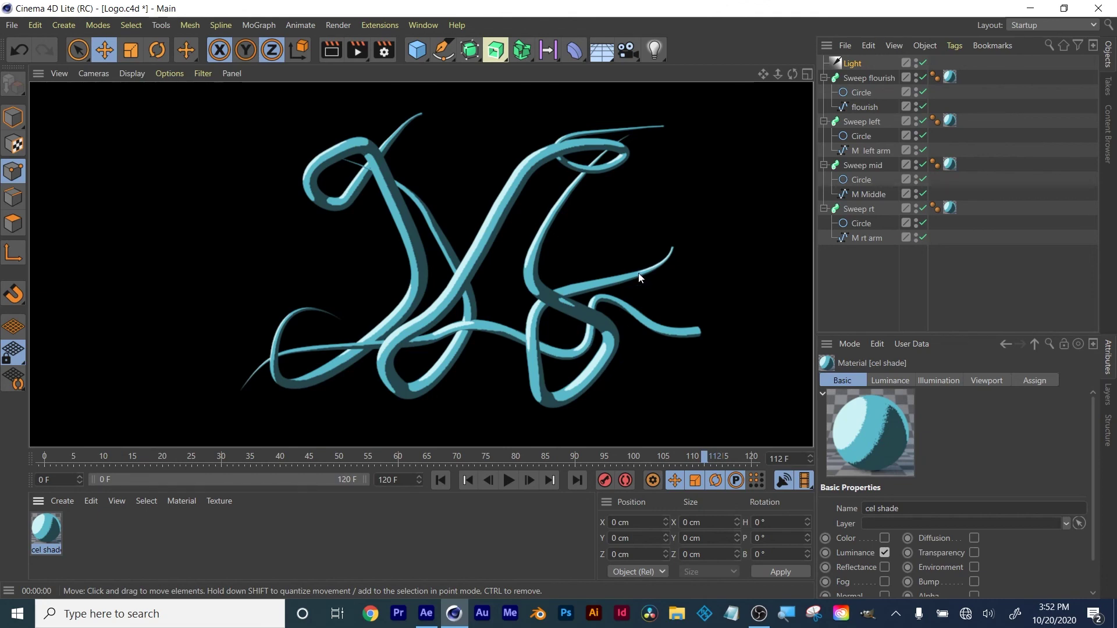
pyautogui.hotkey('ctrl', 's')
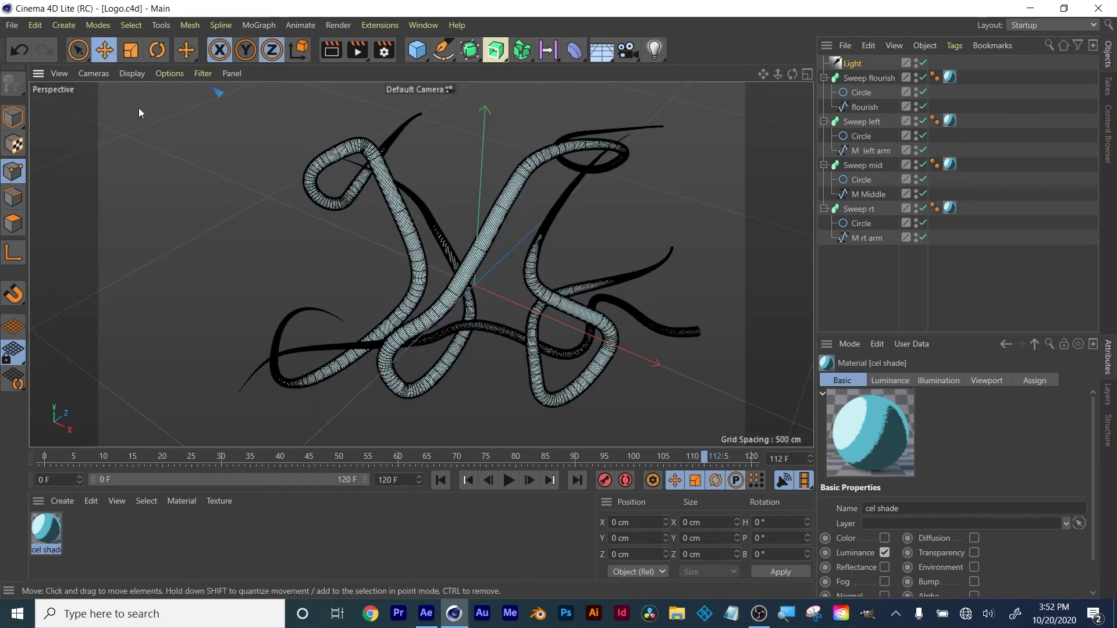
pyautogui.click(330, 51)
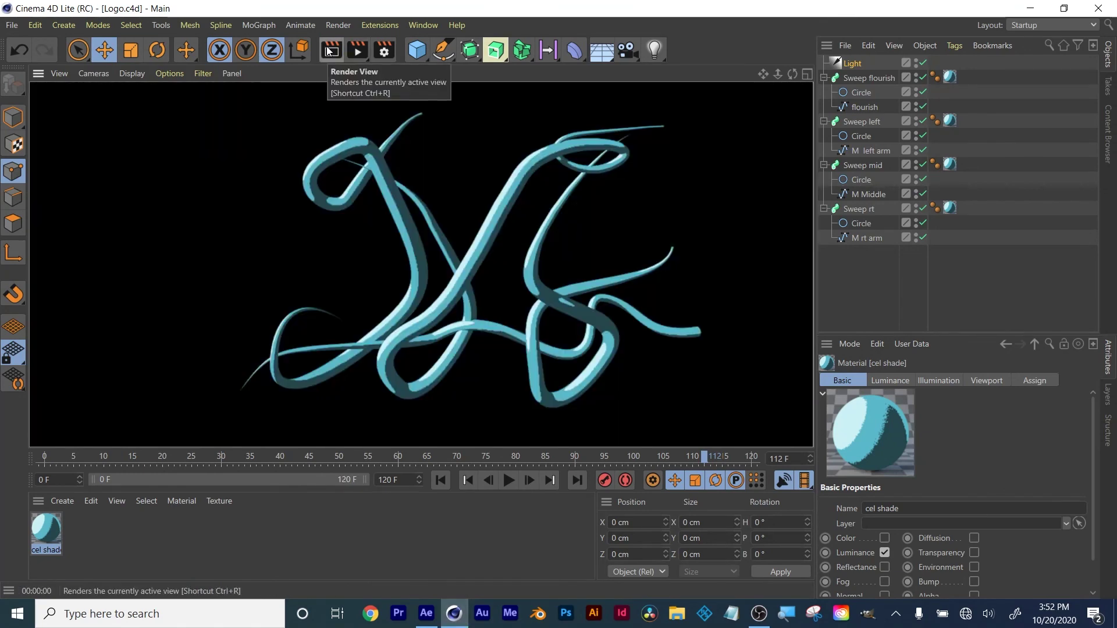
pyautogui.click(668, 301)
# Set the infinite light's shadow to Raytraced (Hard), save the project and preview-render the result.
pyautogui.click(853, 63)
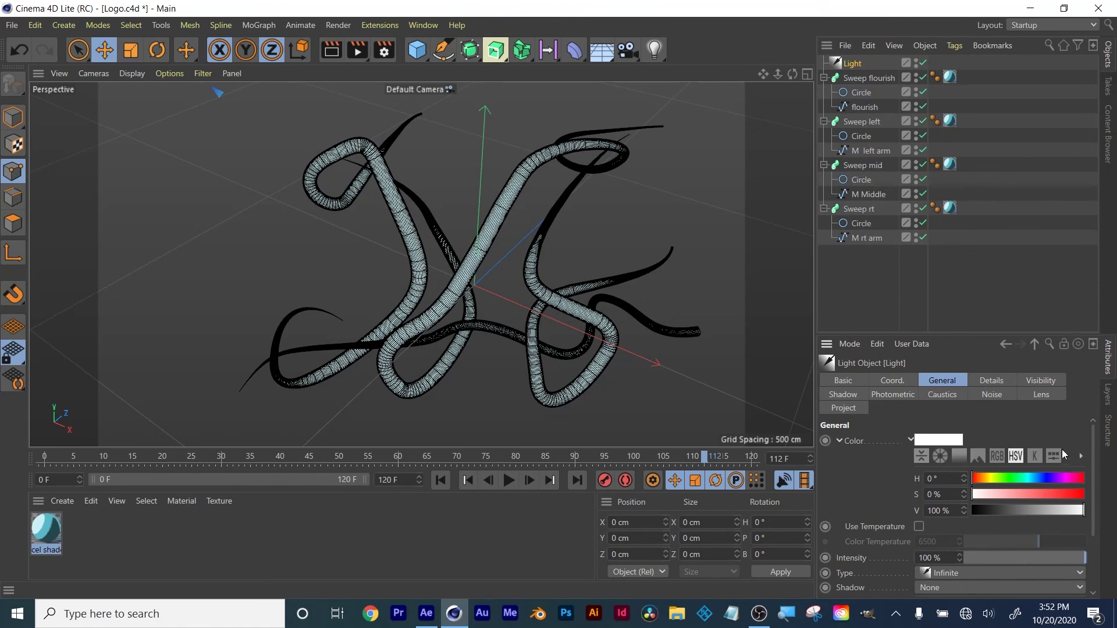
pyautogui.moveTo(989, 335); pyautogui.dragTo(988, 179)
pyautogui.click(974, 435)
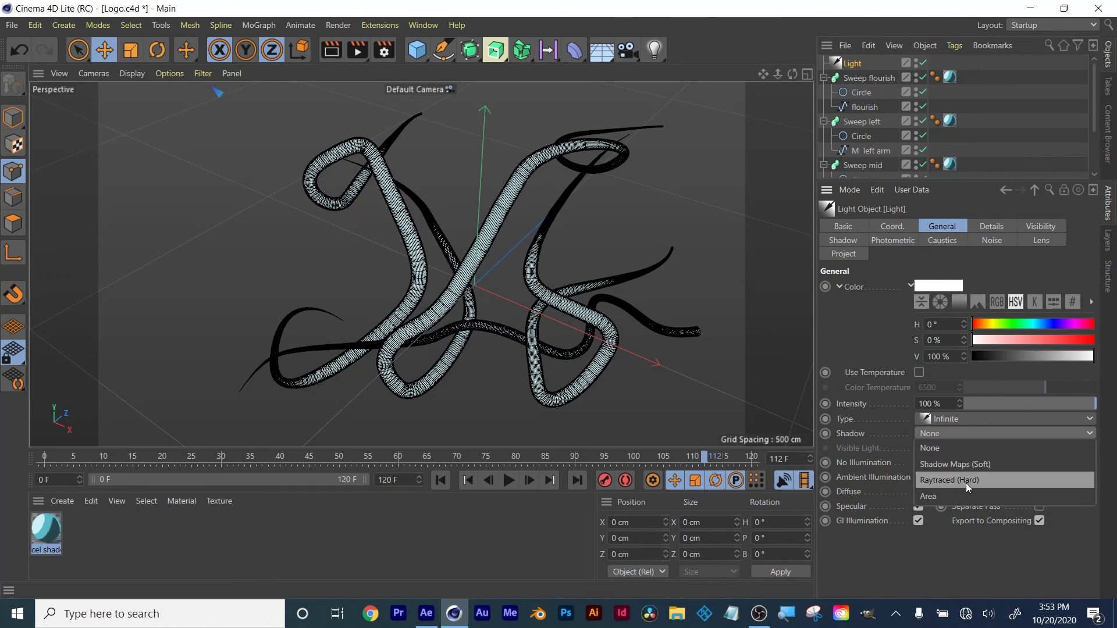
pyautogui.click(984, 480)
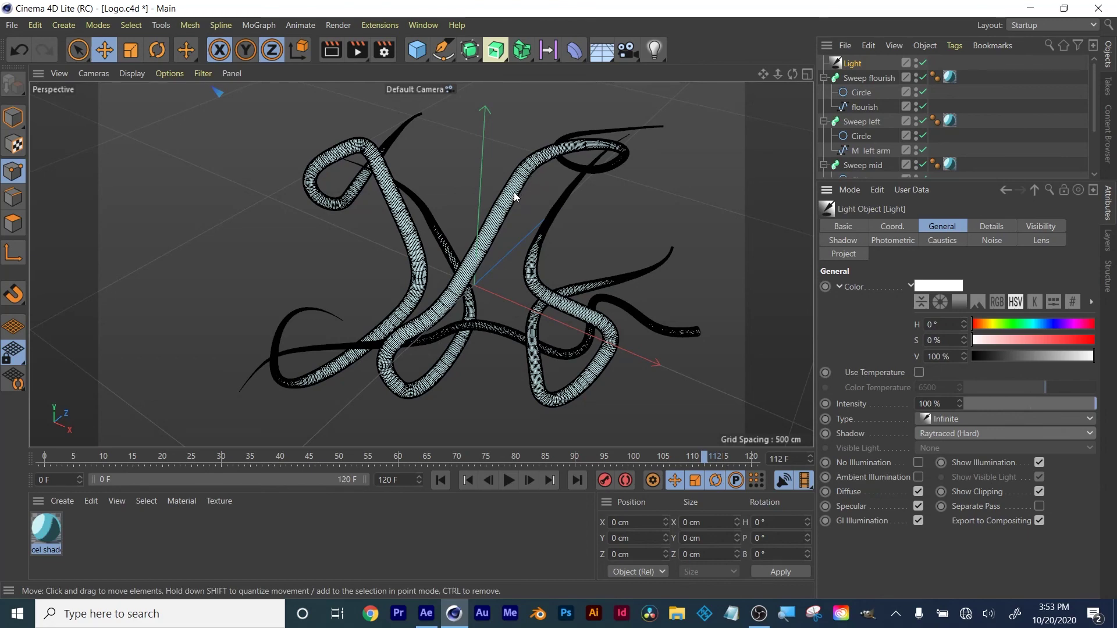
pyautogui.hotkey('ctrl', 's')
pyautogui.click(331, 50)
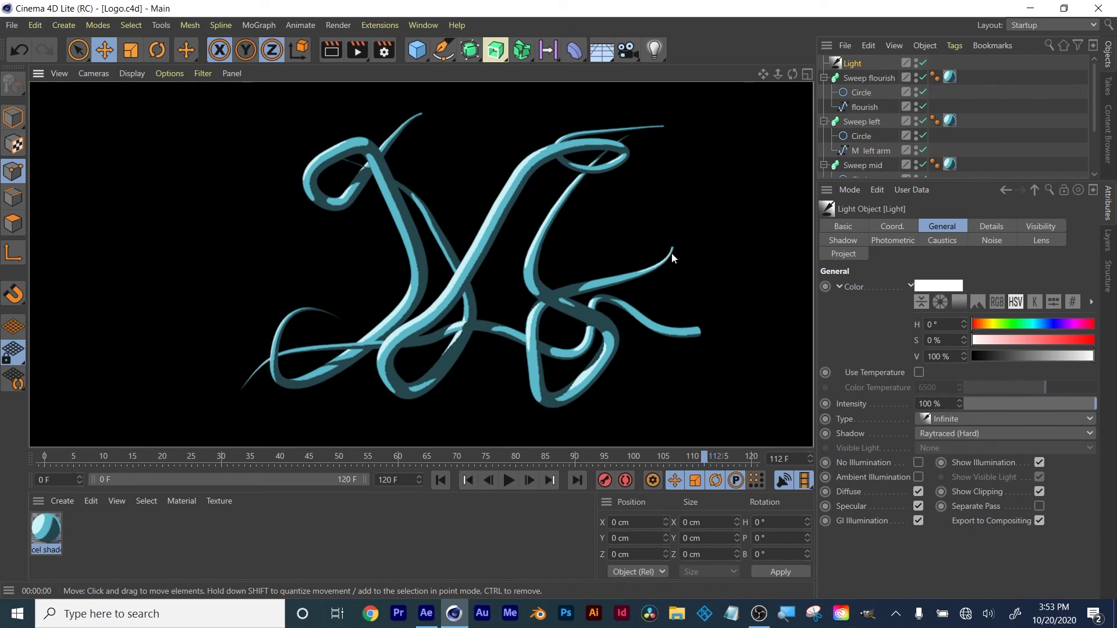
pyautogui.click(287, 407)
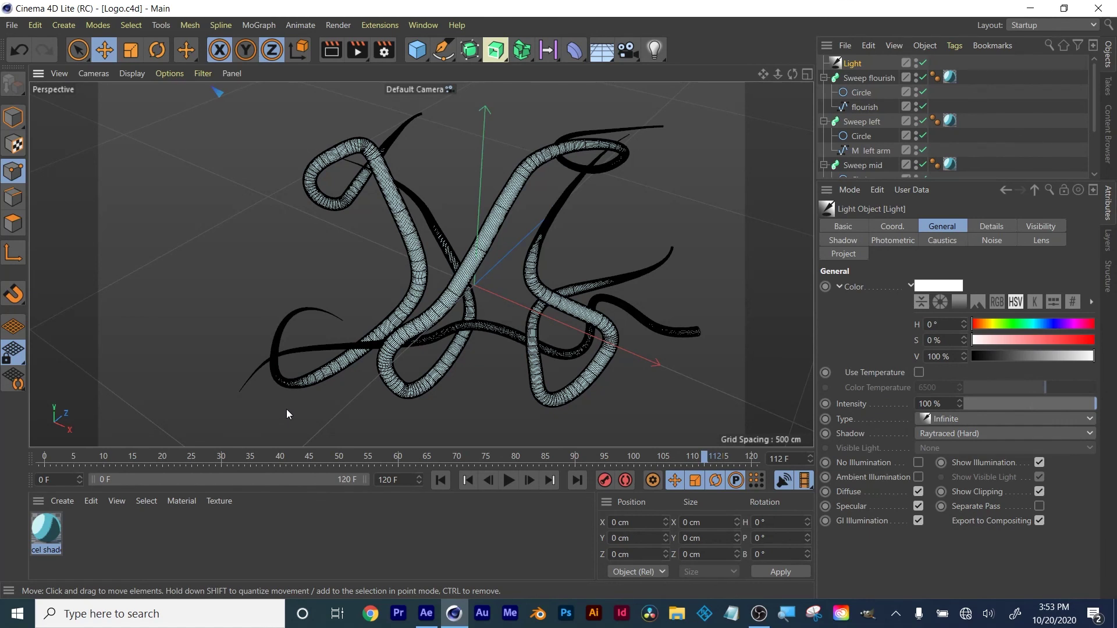
# Save the logo project and create a new empty project.
pyautogui.click(271, 26)
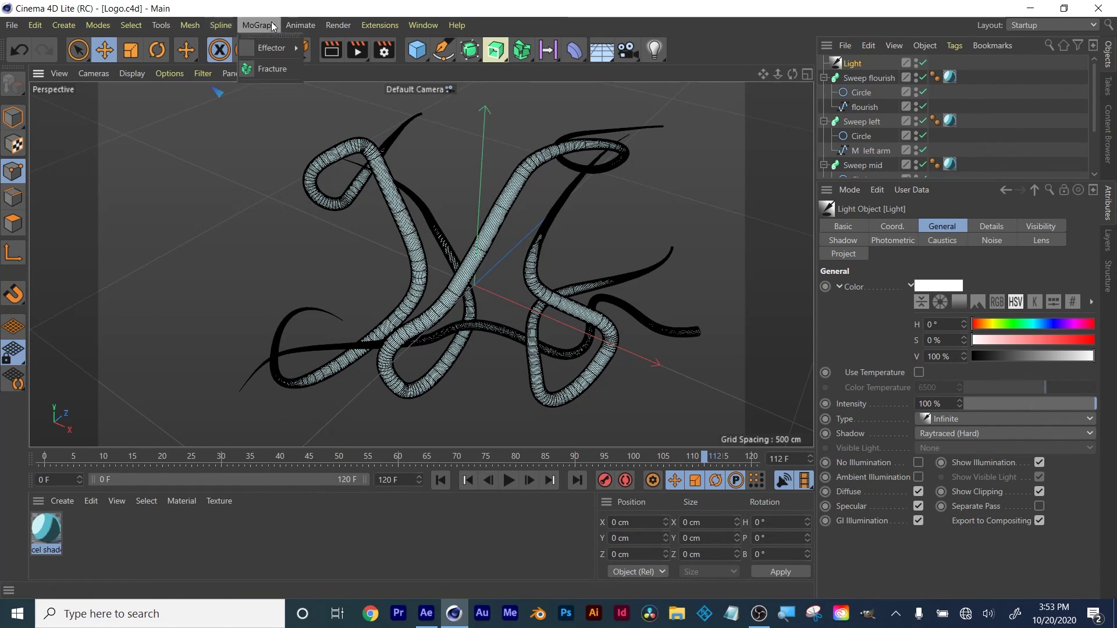
pyautogui.click(272, 25)
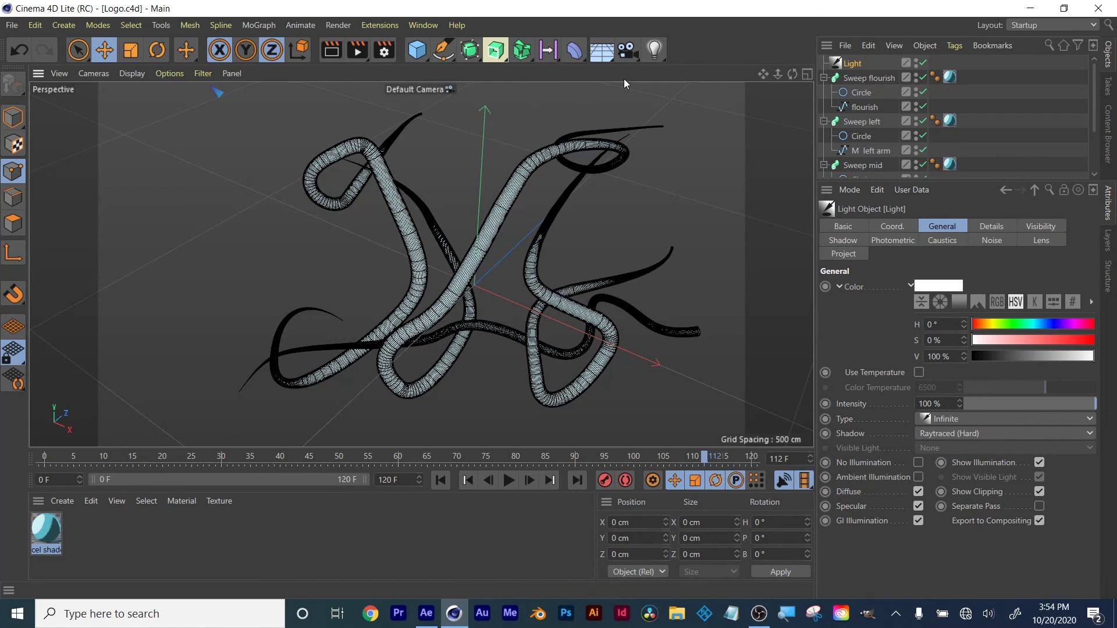
pyautogui.click(855, 77)
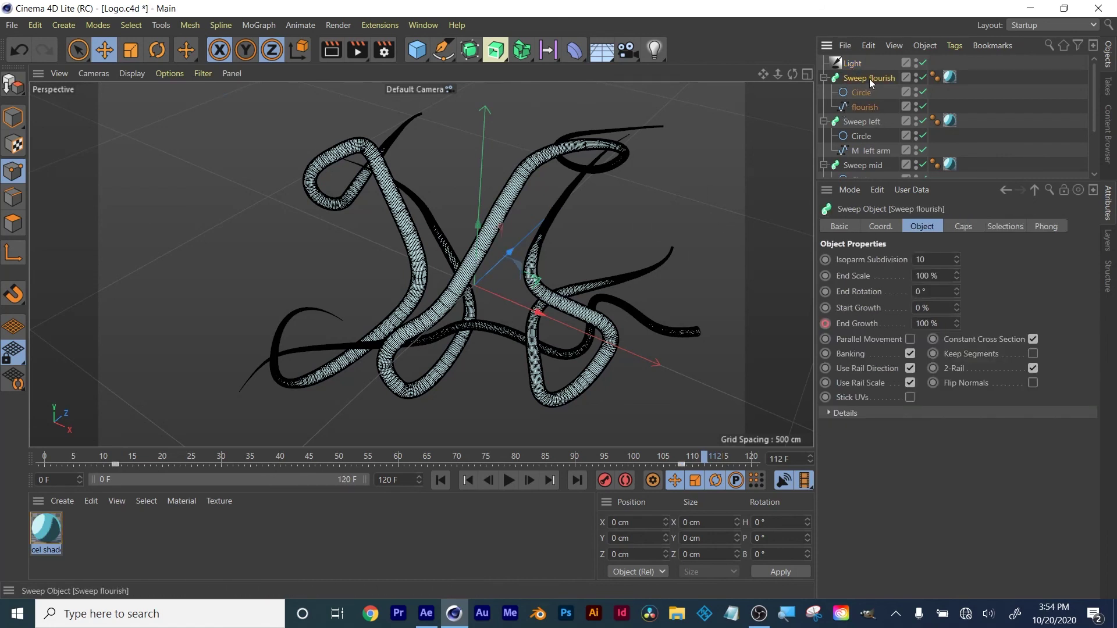
pyautogui.hotkey('ctrl', 's')
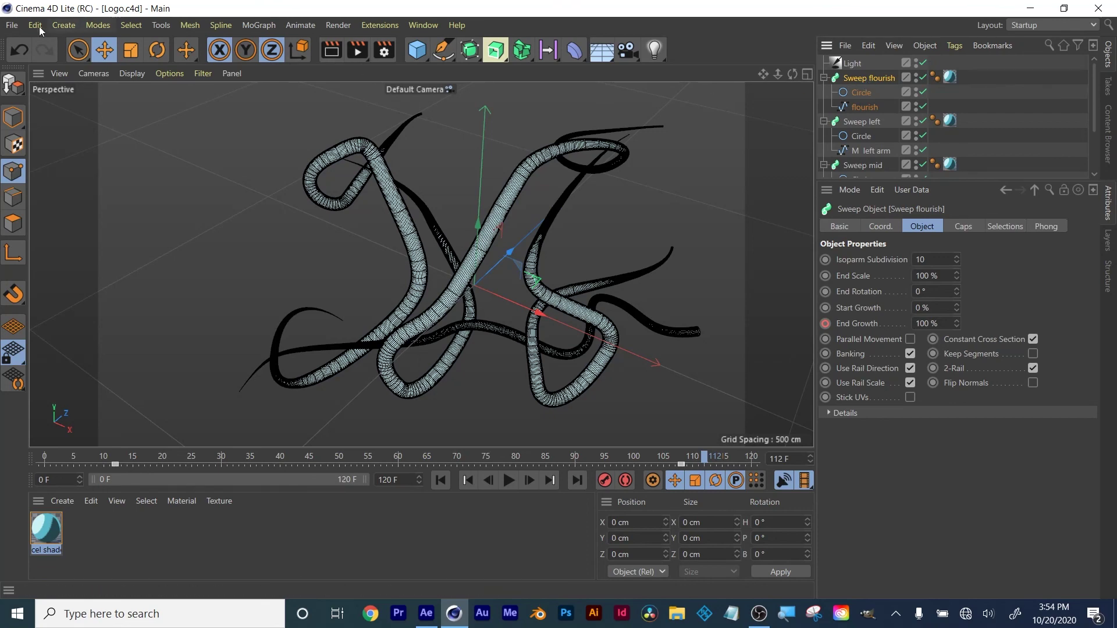
pyautogui.click(12, 25)
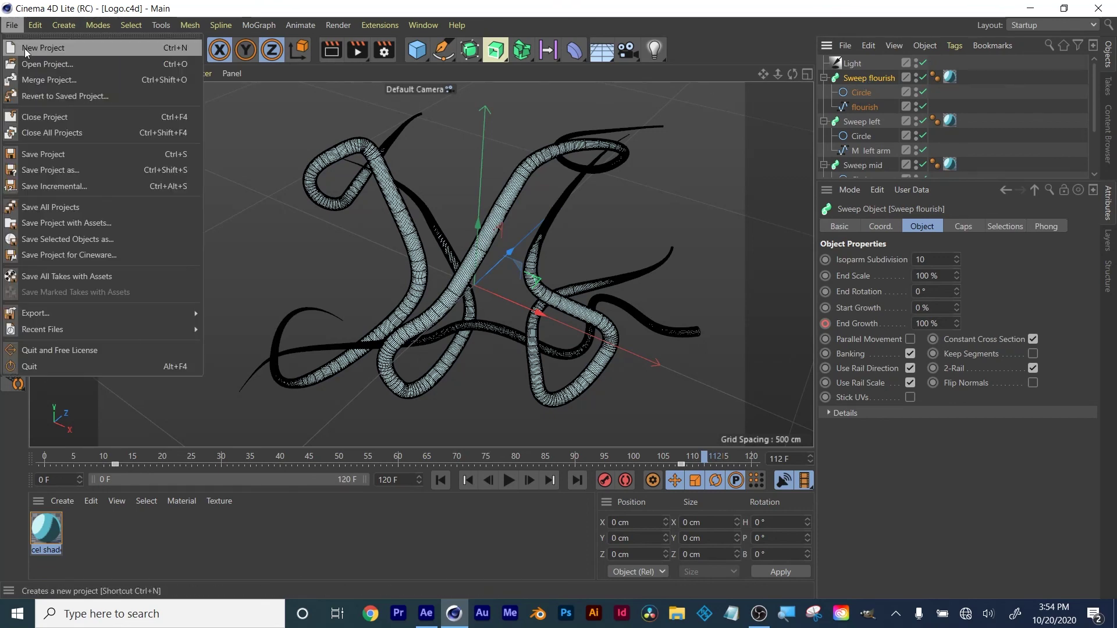
pyautogui.click(25, 48)
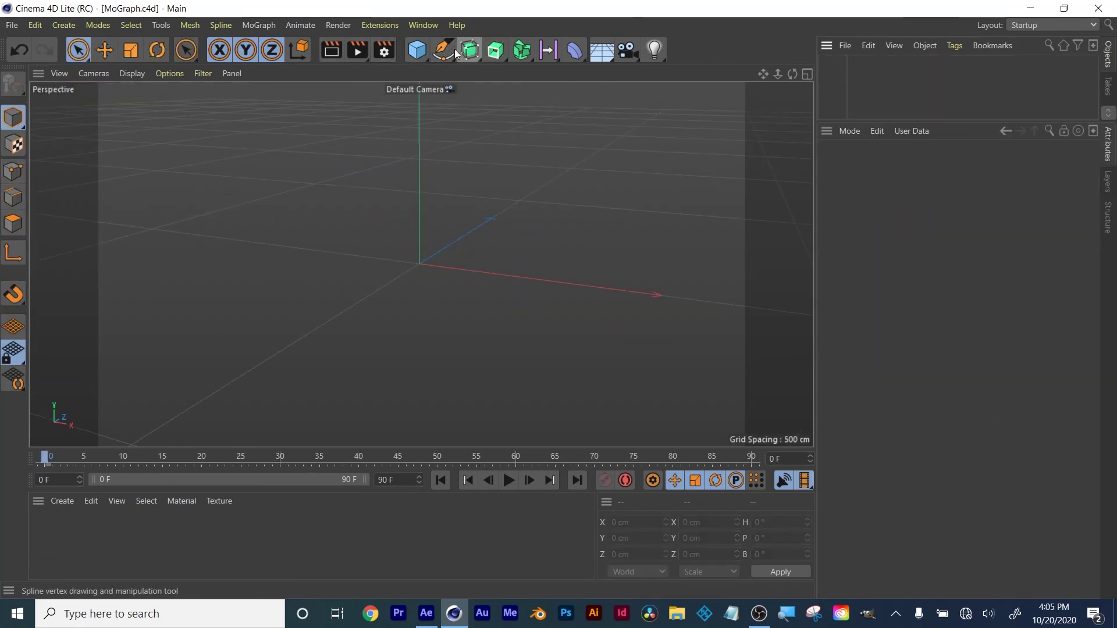
# Add a Capsule primitive and duplicate it twice.
pyautogui.click(445, 52)
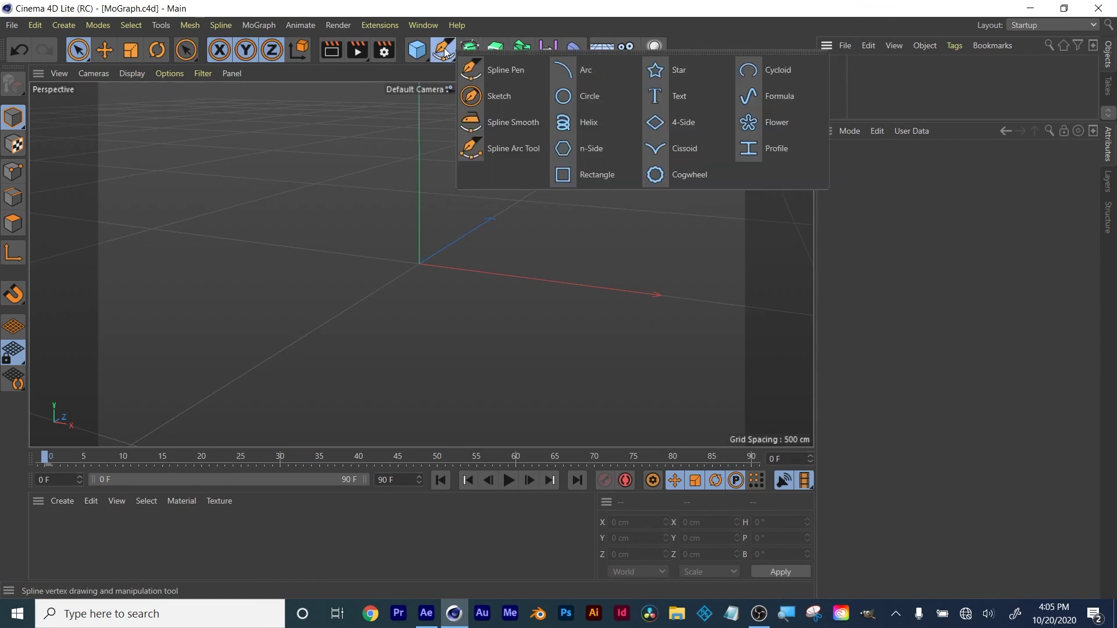
pyautogui.click(470, 50)
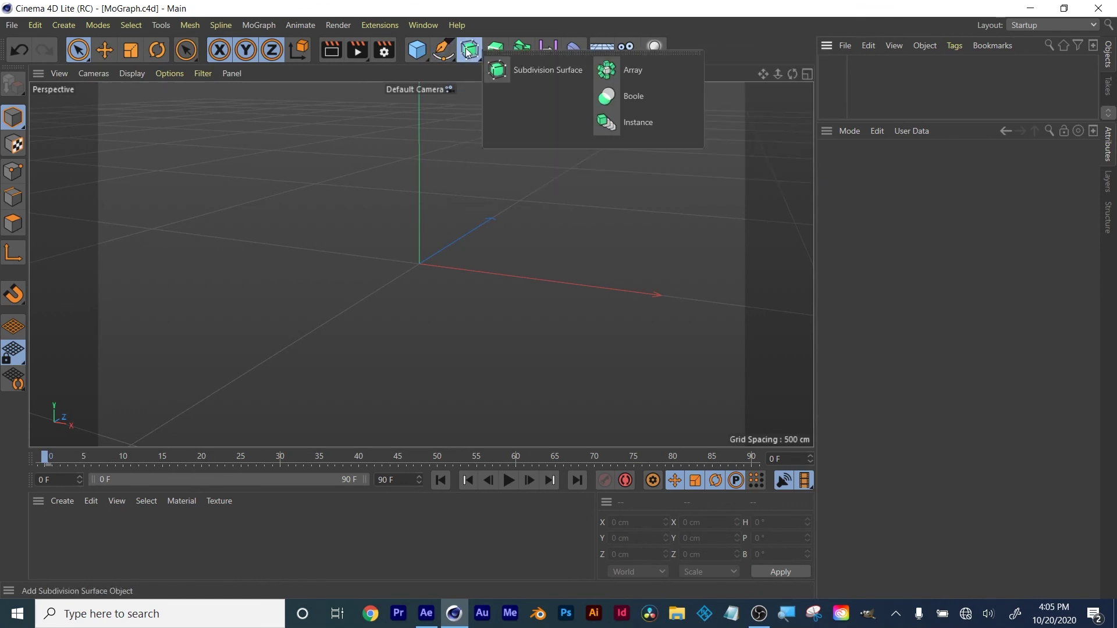
pyautogui.click(427, 52)
pyautogui.click(536, 127)
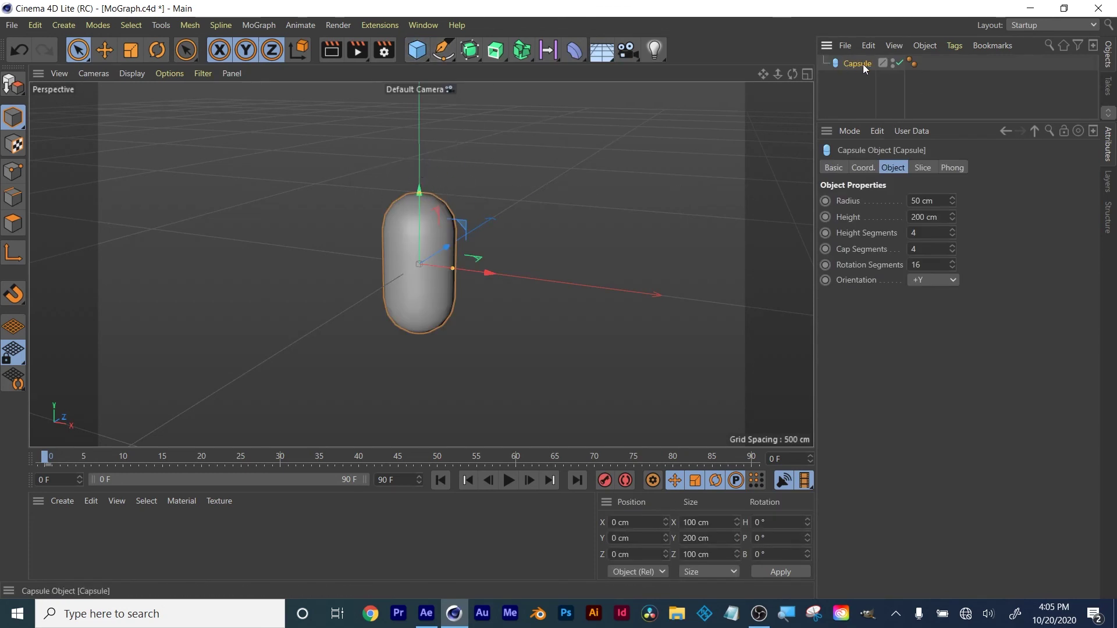
pyautogui.keyDown('ctrl'); pyautogui.moveTo(861, 61); pyautogui.dragTo(861, 90); pyautogui.keyUp('ctrl')
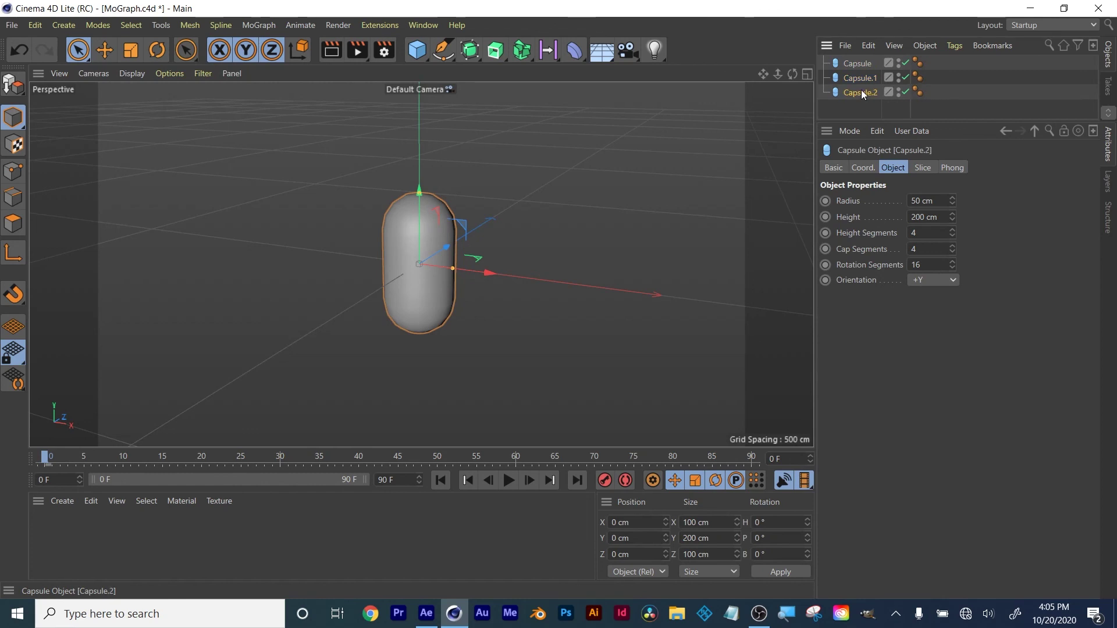
# Add a Pyramid with two duplicates and a Platonic with one duplicate.
pyautogui.click(423, 51)
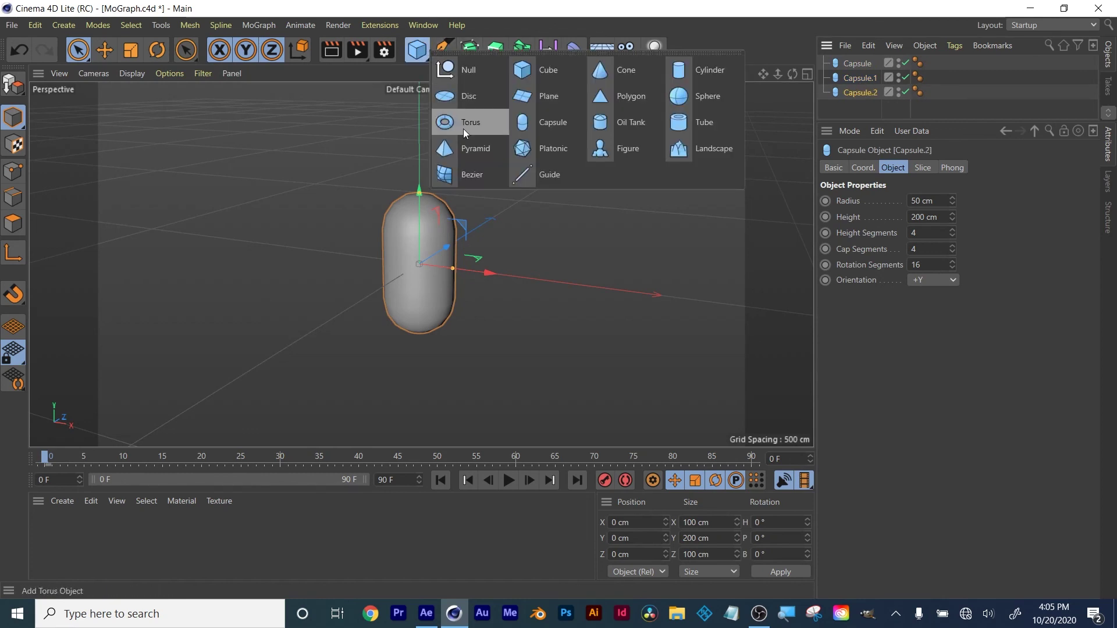
pyautogui.click(469, 147)
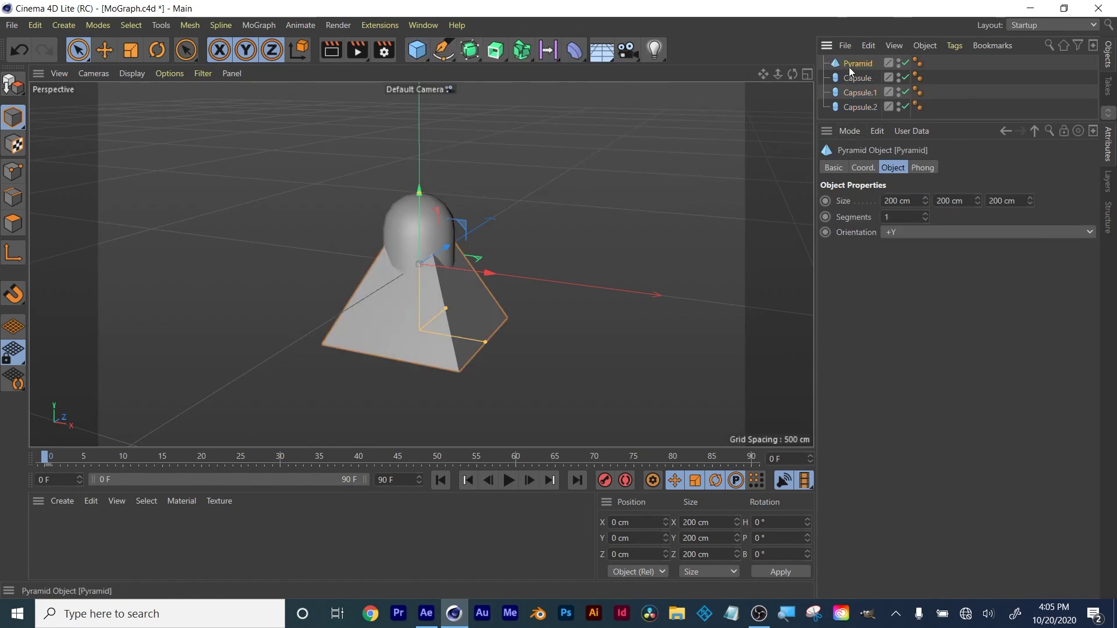
pyautogui.keyDown('ctrl'); pyautogui.moveTo(854, 63); pyautogui.dragTo(857, 113); pyautogui.keyUp('ctrl')
pyautogui.keyDown('ctrl'); pyautogui.moveTo(861, 61); pyautogui.dragTo(861, 258); pyautogui.keyUp('ctrl')
pyautogui.click(420, 51)
pyautogui.click(522, 149)
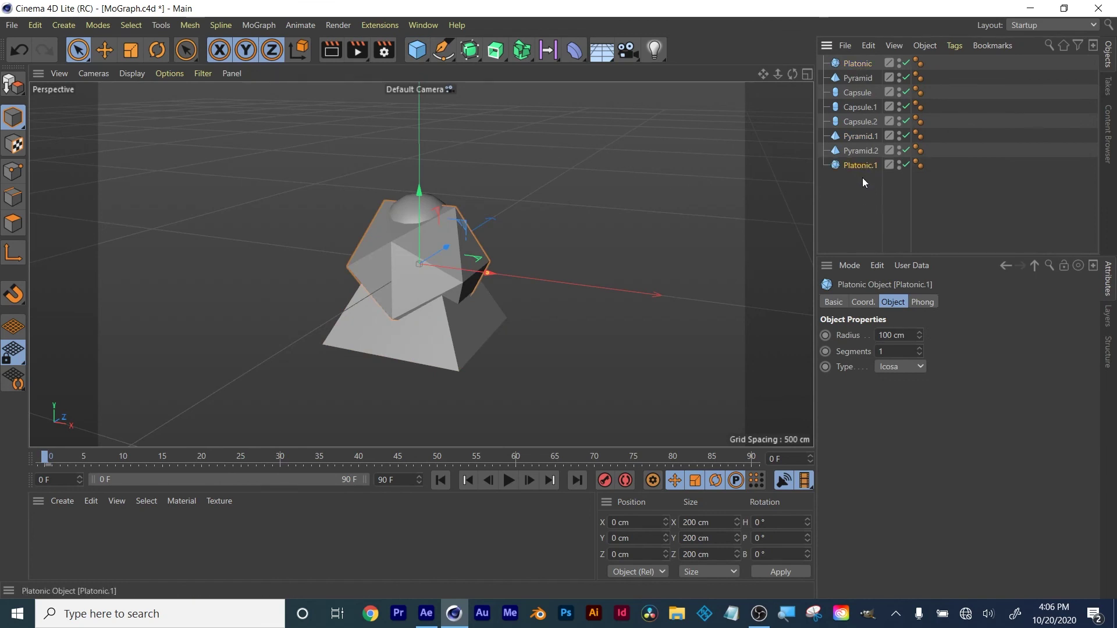
# Create a new material and duplicate it to make a set of eight.
pyautogui.click(62, 500)
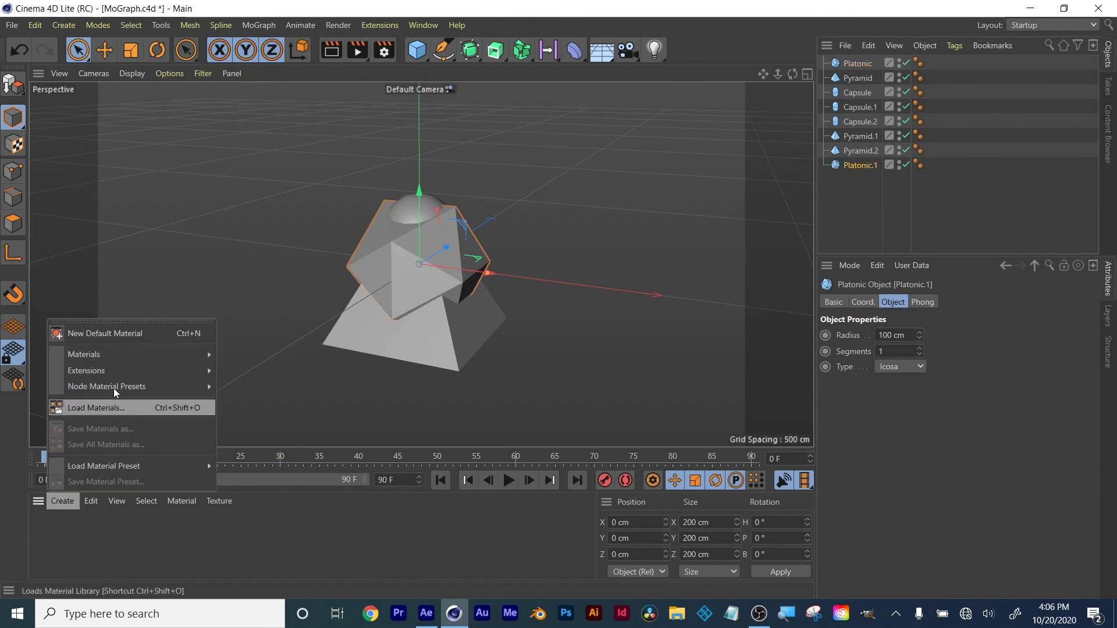
pyautogui.moveTo(116, 356)
pyautogui.click(277, 372)
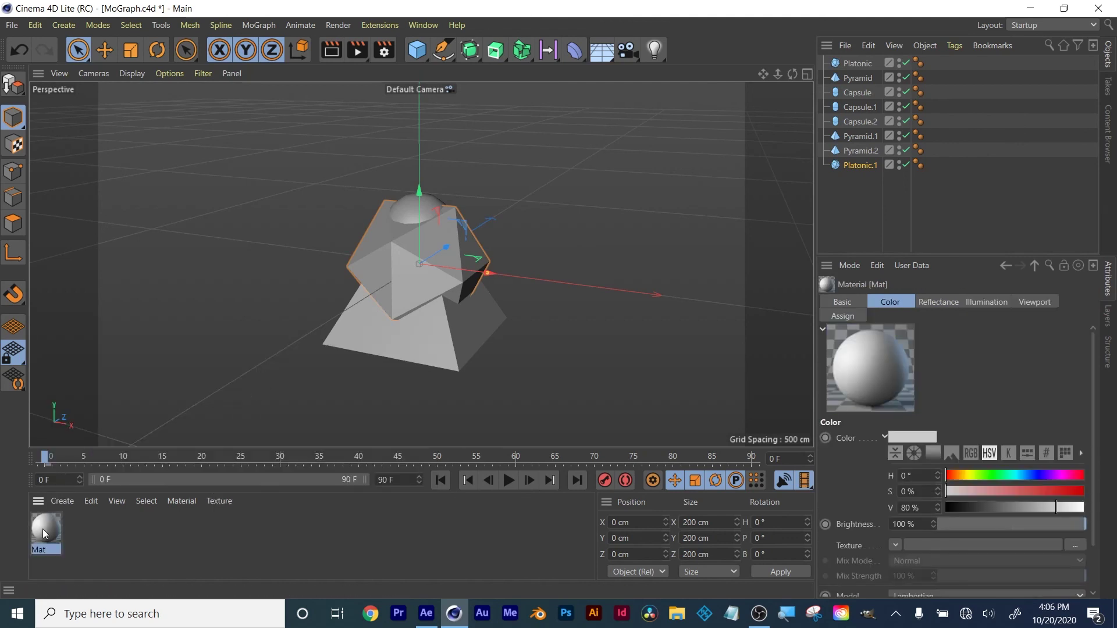
pyautogui.moveTo(43, 529); pyautogui.dragTo(16, 571)
pyautogui.keyDown('ctrl'); pyautogui.moveTo(74, 529); pyautogui.dragTo(84, 526); pyautogui.keyUp('ctrl')
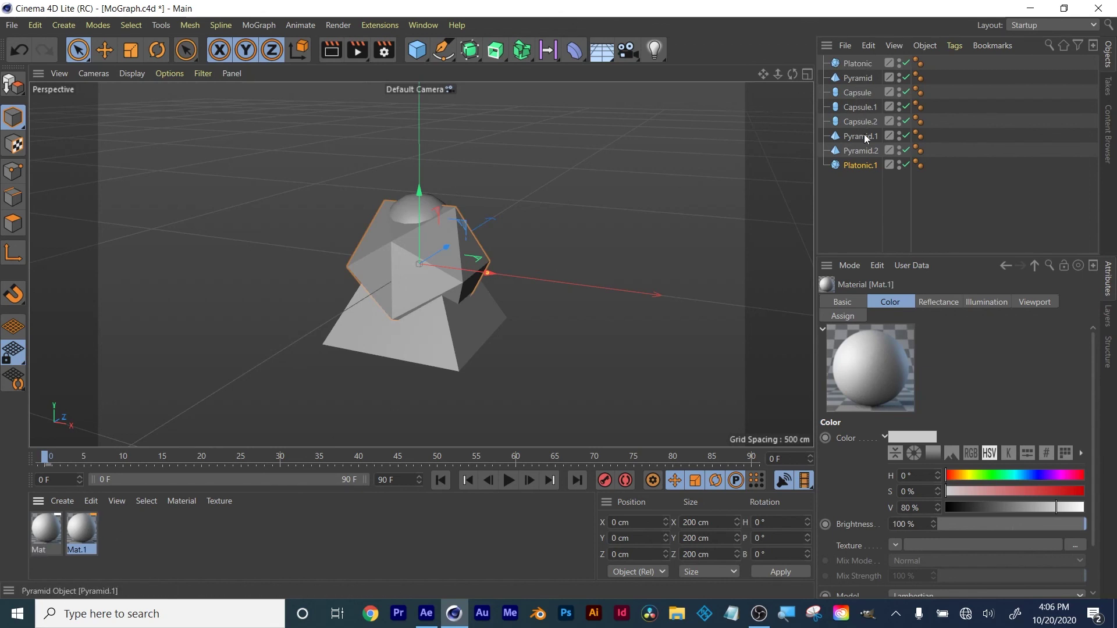
pyautogui.hotkey('ctrl', 'v')
pyautogui.hotkey('ctrl', 'v')
pyautogui.hotkey('ctrl', 'v')
pyautogui.hotkey('ctrl', 'v')
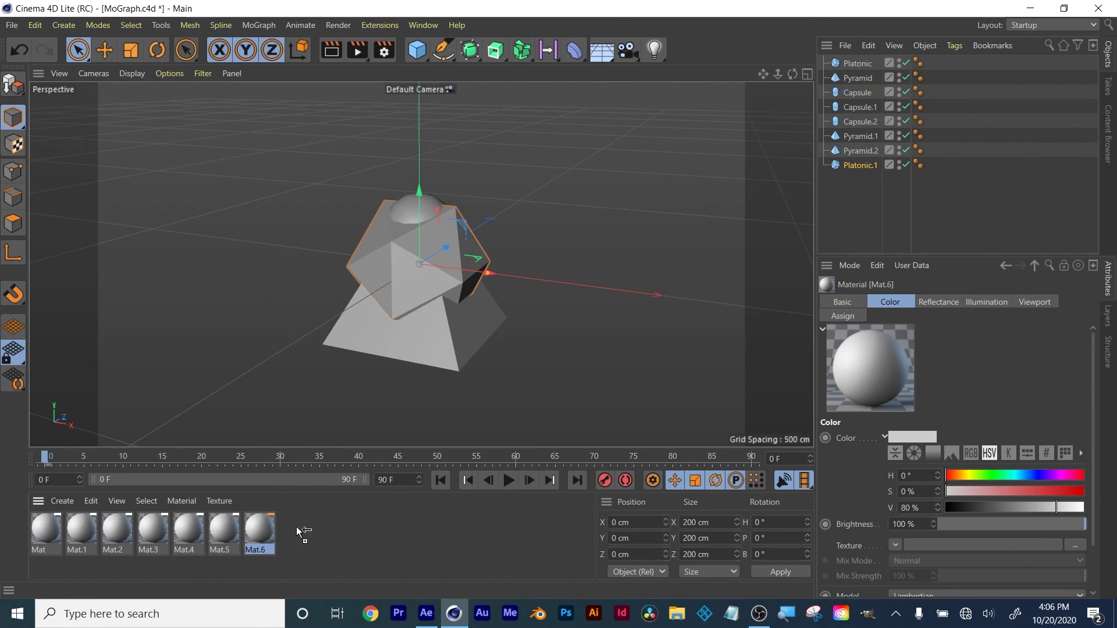
# Color the first four materials differently: Mat red, Mat.1 blue, Mat.2 green and Mat.3 golden yellow.
pyautogui.click(44, 528)
pyautogui.moveTo(1047, 491); pyautogui.dragTo(937, 508)
pyautogui.click(80, 530)
pyautogui.click(1022, 476)
pyautogui.click(116, 529)
pyautogui.click(995, 476)
pyautogui.click(153, 530)
# Color Mat.4 purple, Mat.5 white, Mat.6 black, and Mat.7 teal with hue 170° and saturation 100%.
pyautogui.click(183, 531)
pyautogui.click(1054, 475)
pyautogui.click(224, 529)
pyautogui.click(259, 529)
pyautogui.click(295, 529)
pyautogui.moveTo(1070, 491); pyautogui.dragTo(1085, 492)
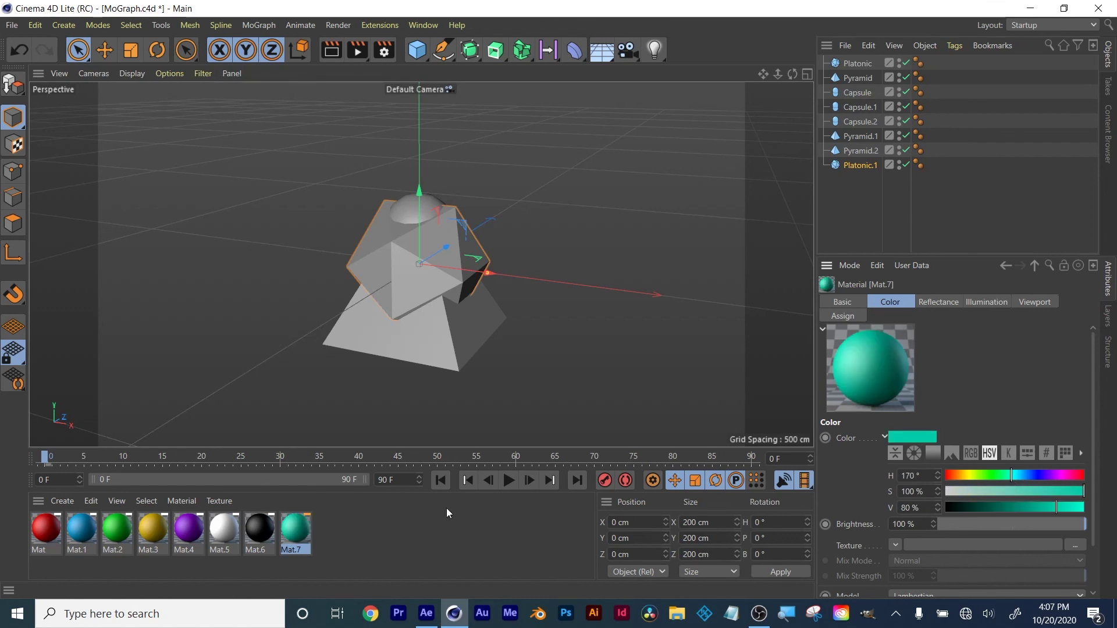
# Assign one material to each of the eight objects in list order, from Mat on Platonic down to Mat.7 on Platonic.1.
pyautogui.moveTo(309, 522); pyautogui.dragTo(619, 380)
pyautogui.moveTo(884, 173); pyautogui.dragTo(861, 150)
pyautogui.moveTo(224, 530); pyautogui.dragTo(860, 136)
pyautogui.moveTo(188, 529); pyautogui.dragTo(859, 121)
pyautogui.moveTo(152, 530); pyautogui.dragTo(860, 106)
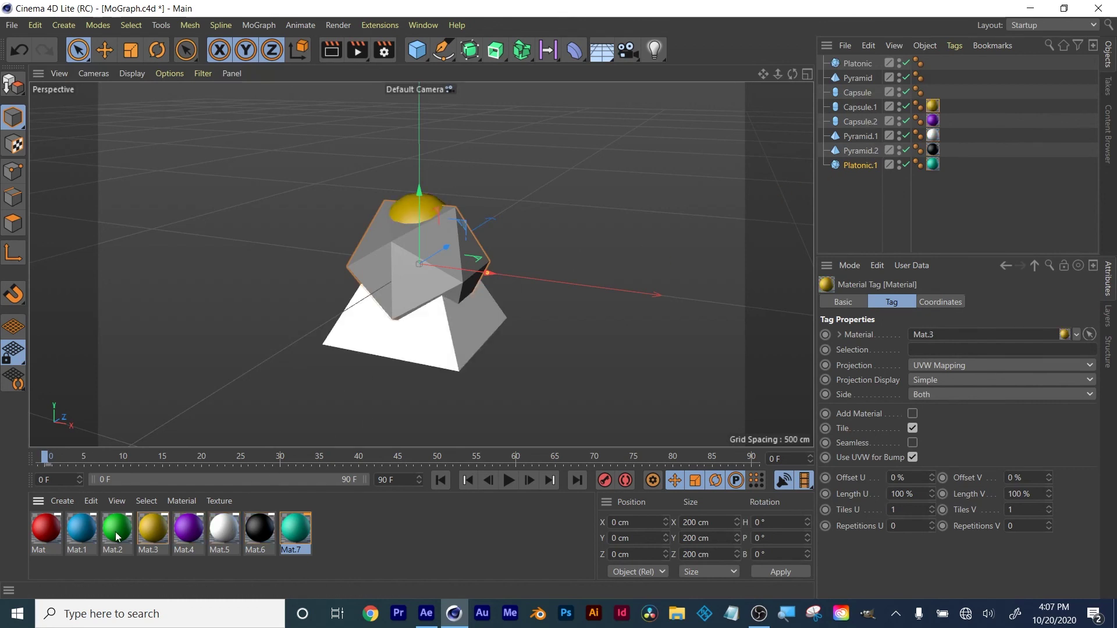
pyautogui.moveTo(116, 529); pyautogui.dragTo(860, 92)
pyautogui.moveTo(81, 530); pyautogui.dragTo(862, 79)
pyautogui.moveTo(46, 530); pyautogui.dragTo(860, 63)
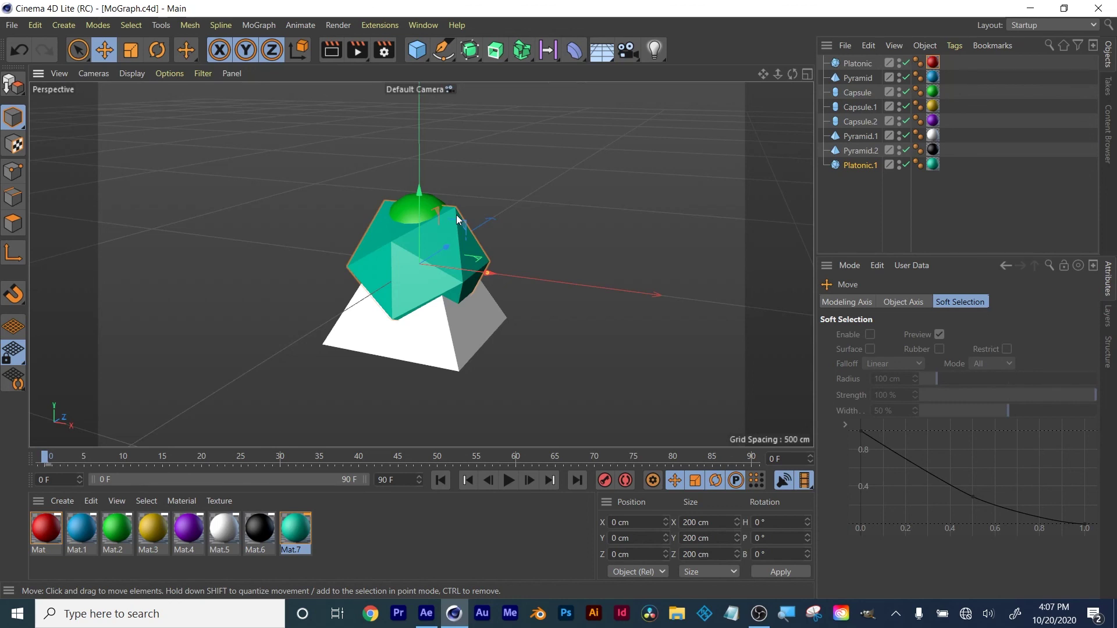
# Add a MoGraph Fracture object and place all eight primitives, from Platonic to Platonic.1, inside it as children.
pyautogui.click(373, 134)
pyautogui.click(259, 25)
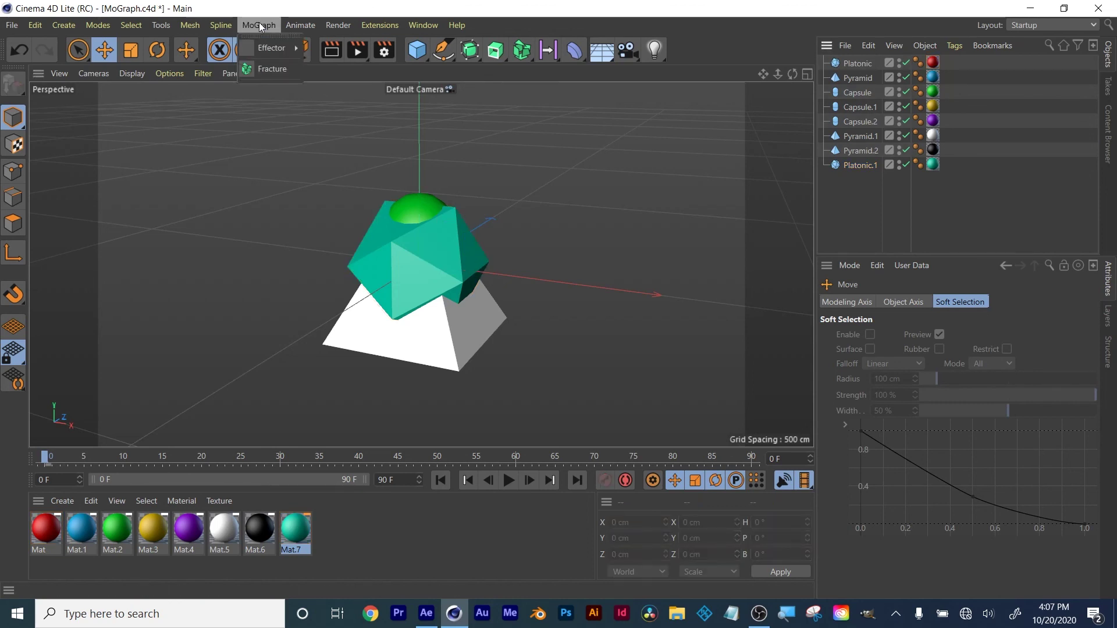
pyautogui.click(264, 67)
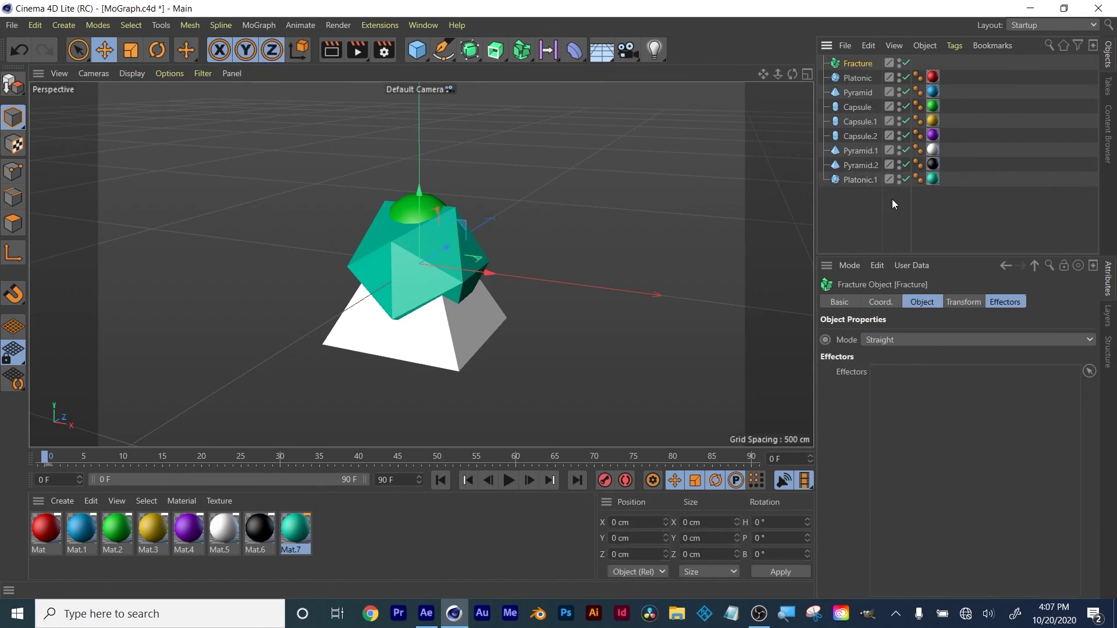
pyautogui.click(853, 78)
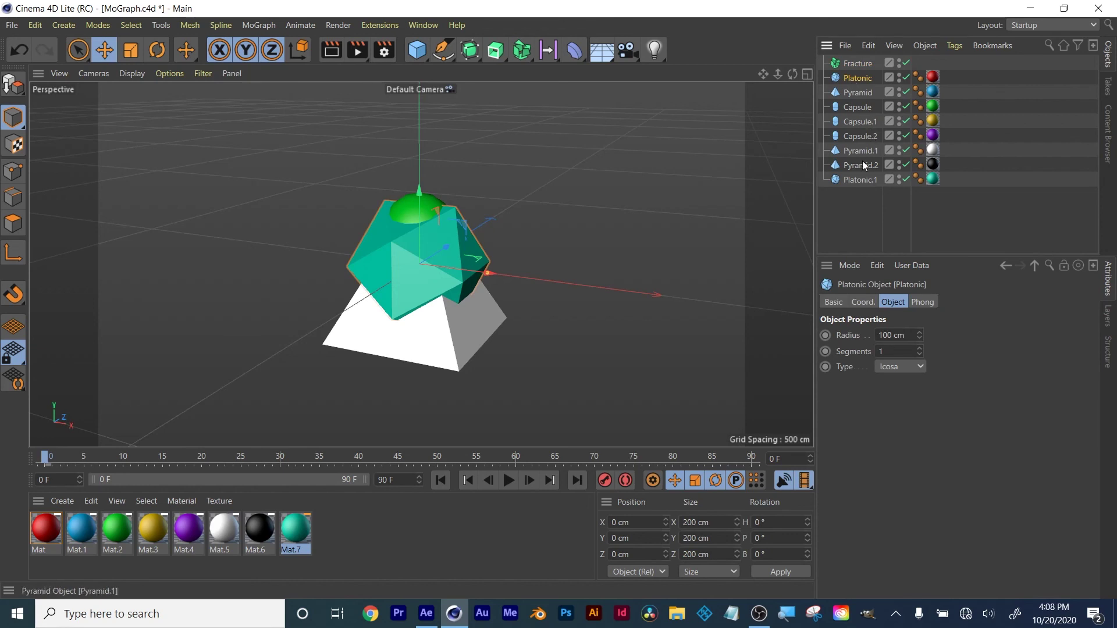
pyautogui.keyDown('shift'); pyautogui.click(853, 178); pyautogui.keyUp('shift')
pyautogui.moveTo(861, 82); pyautogui.dragTo(864, 64)
pyautogui.moveTo(860, 176); pyautogui.dragTo(860, 179)
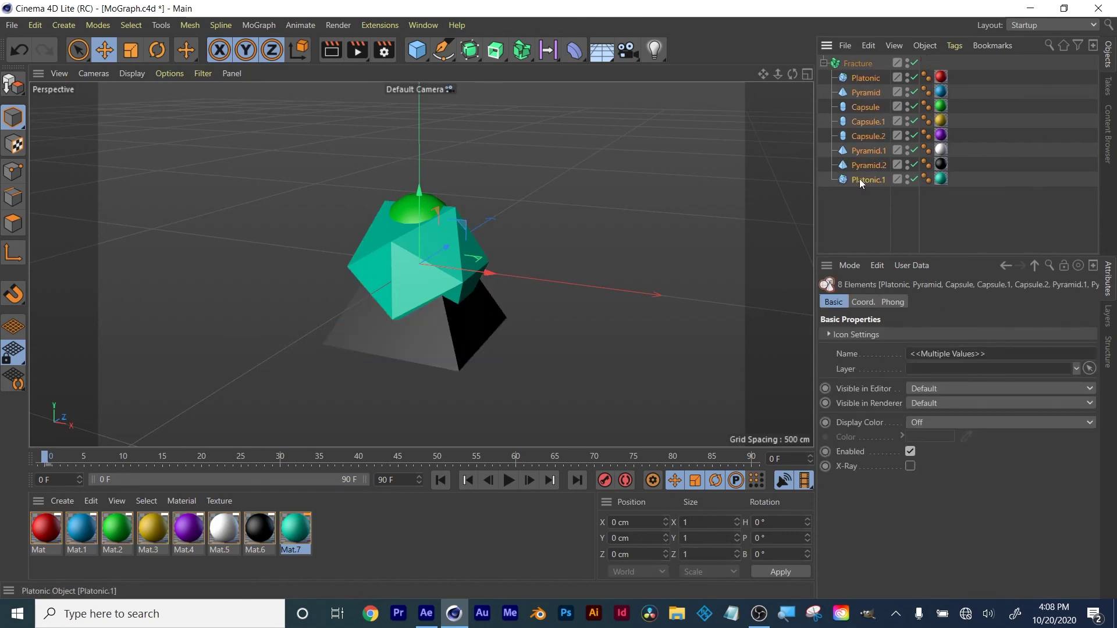
pyautogui.click(858, 219)
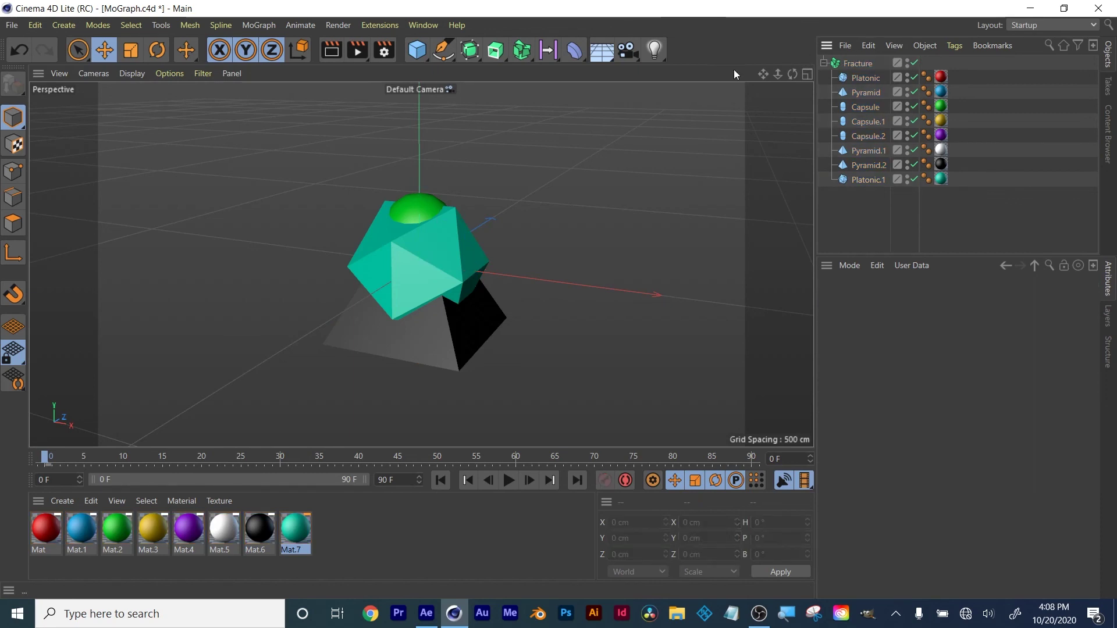
# Add a Random effector to the Fracture object and nest the Fracture beneath the effector.
pyautogui.click(860, 63)
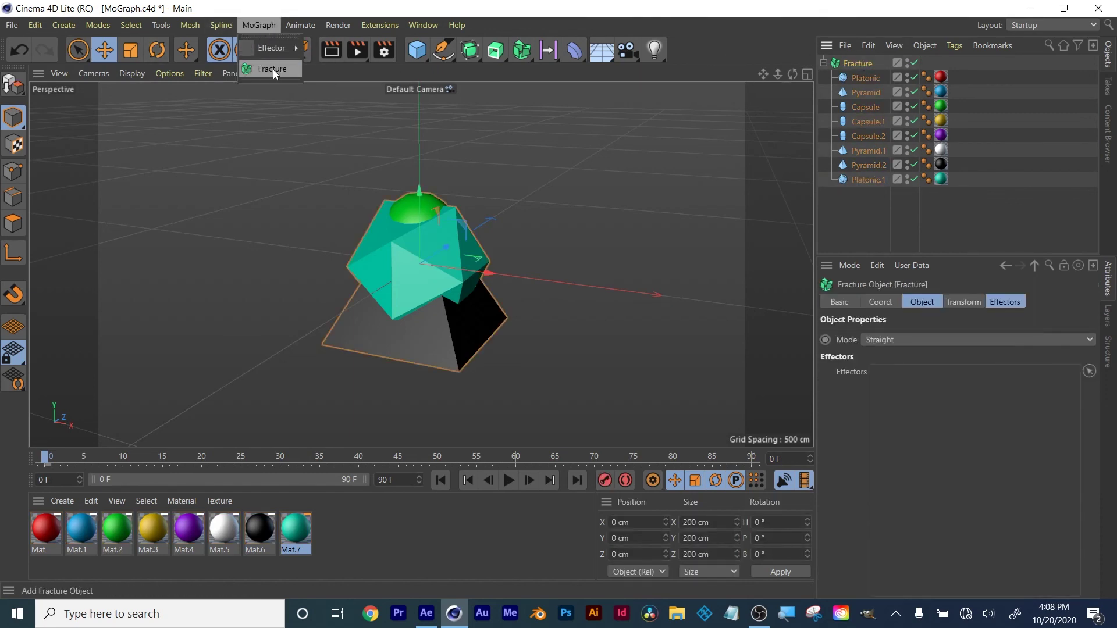
pyautogui.moveTo(276, 45)
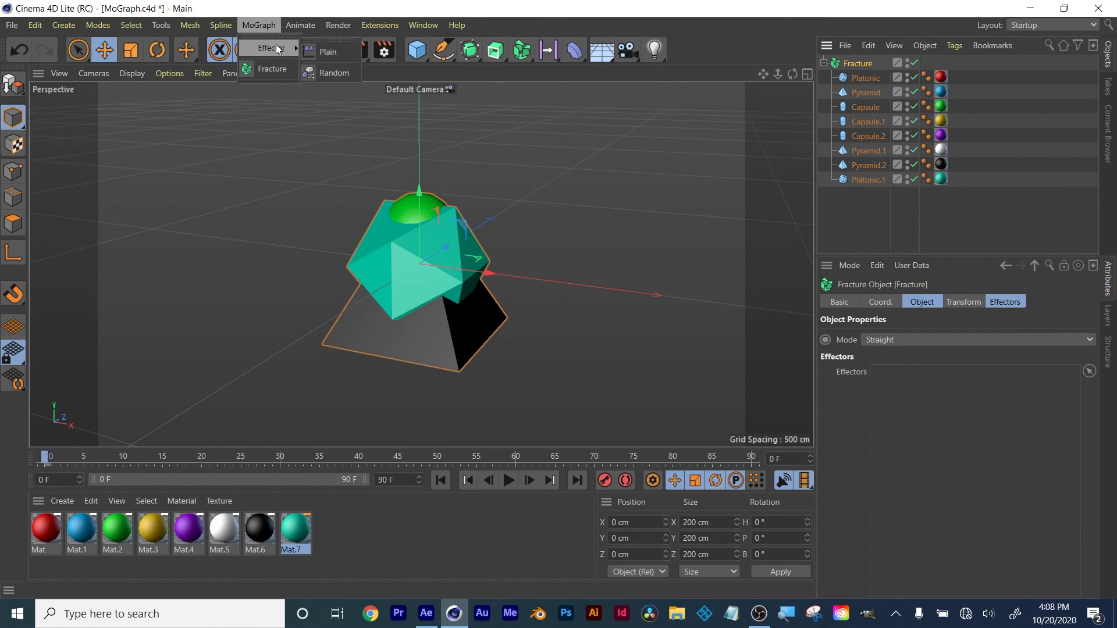
pyautogui.click(323, 71)
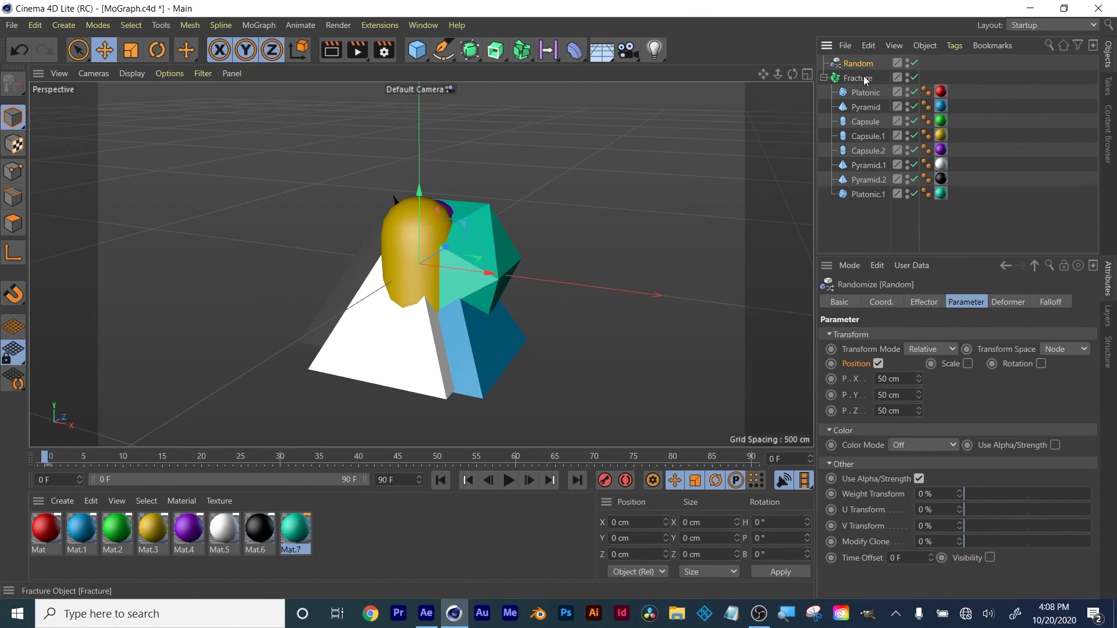
pyautogui.moveTo(857, 78); pyautogui.dragTo(862, 66)
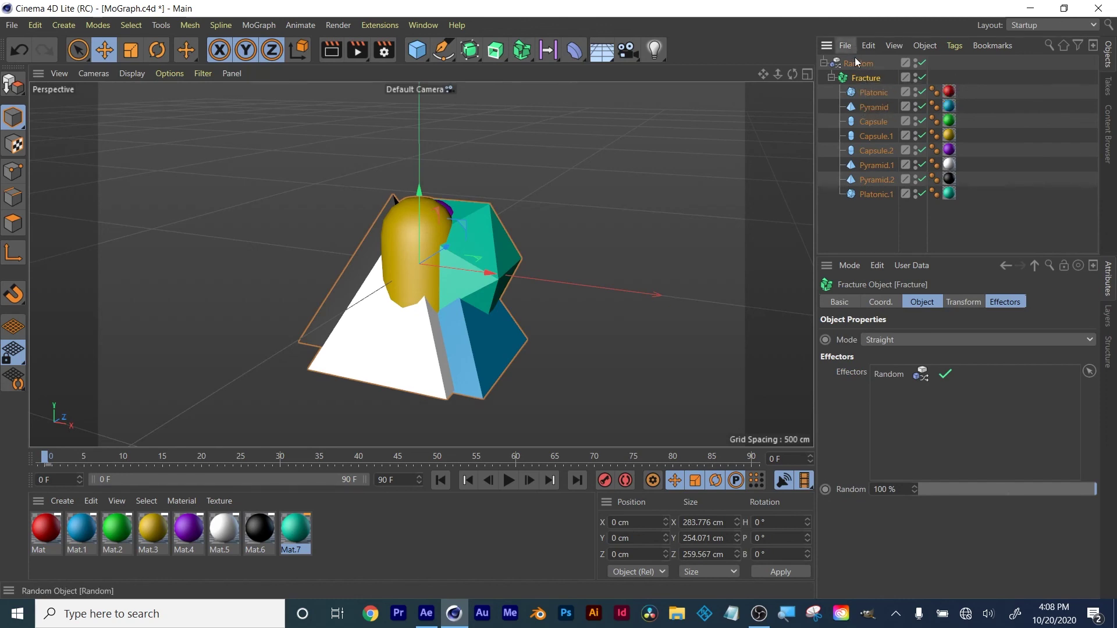
pyautogui.click(880, 302)
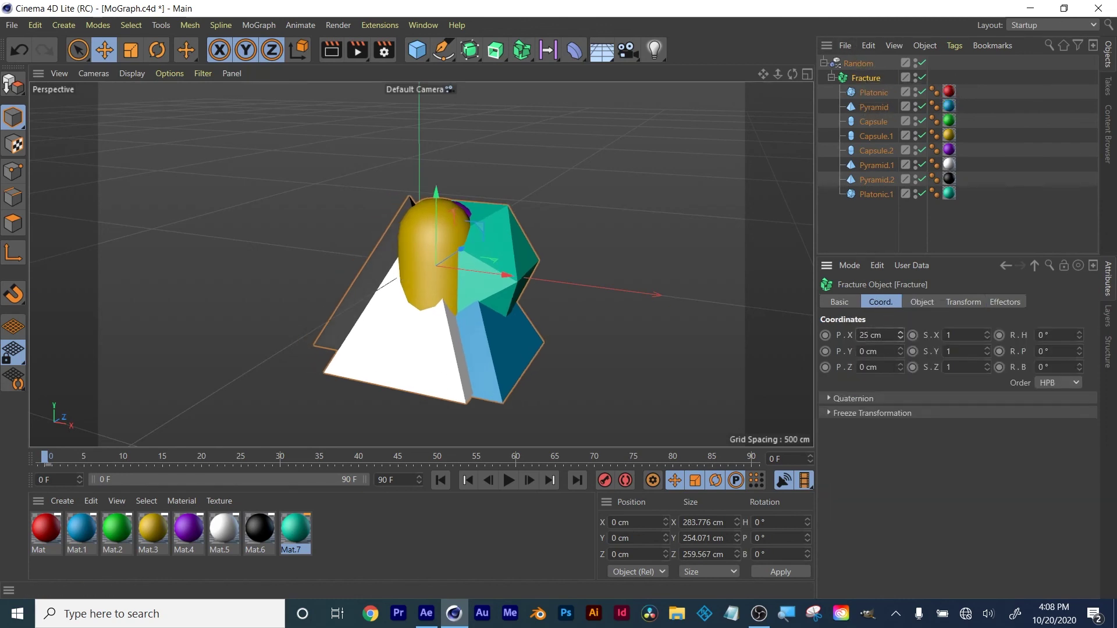
# Raise the Random effector's strength to 1022% to spread the primitives apart.
pyautogui.click(865, 64)
pyautogui.click(930, 303)
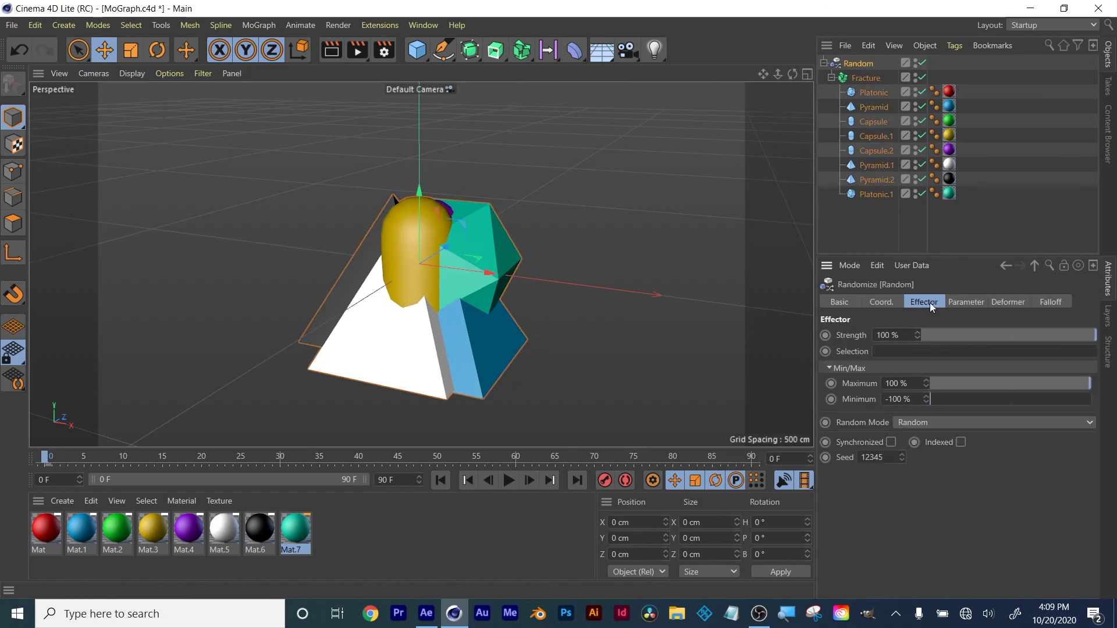
pyautogui.click(971, 420)
pyautogui.click(972, 420)
pyautogui.moveTo(916, 334); pyautogui.dragTo(917, 307)
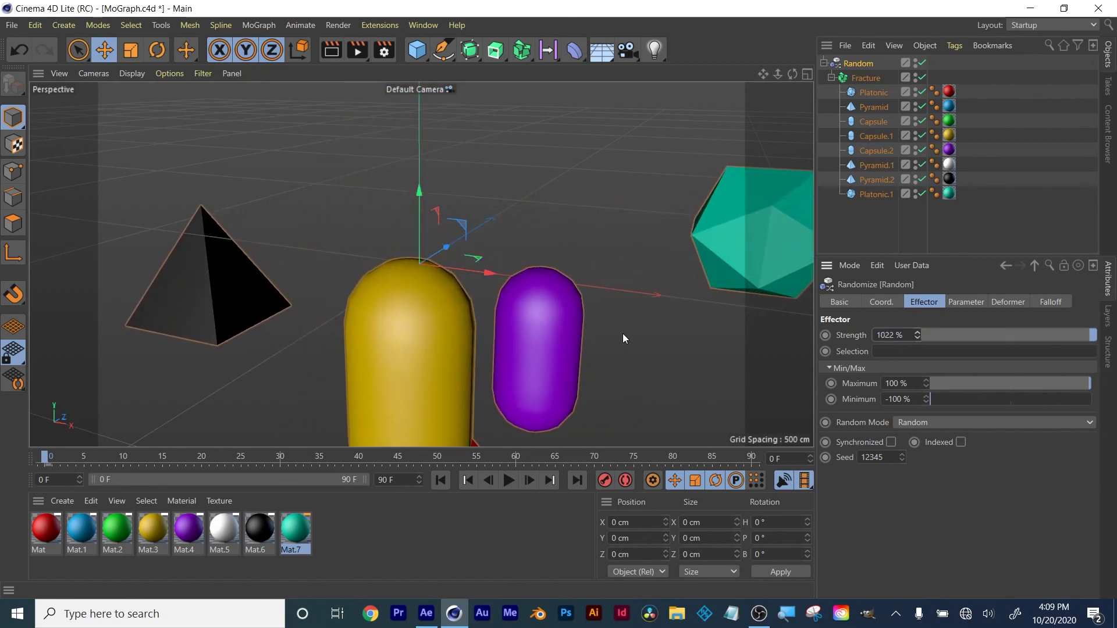
pyautogui.scroll(-8, 474, 303)
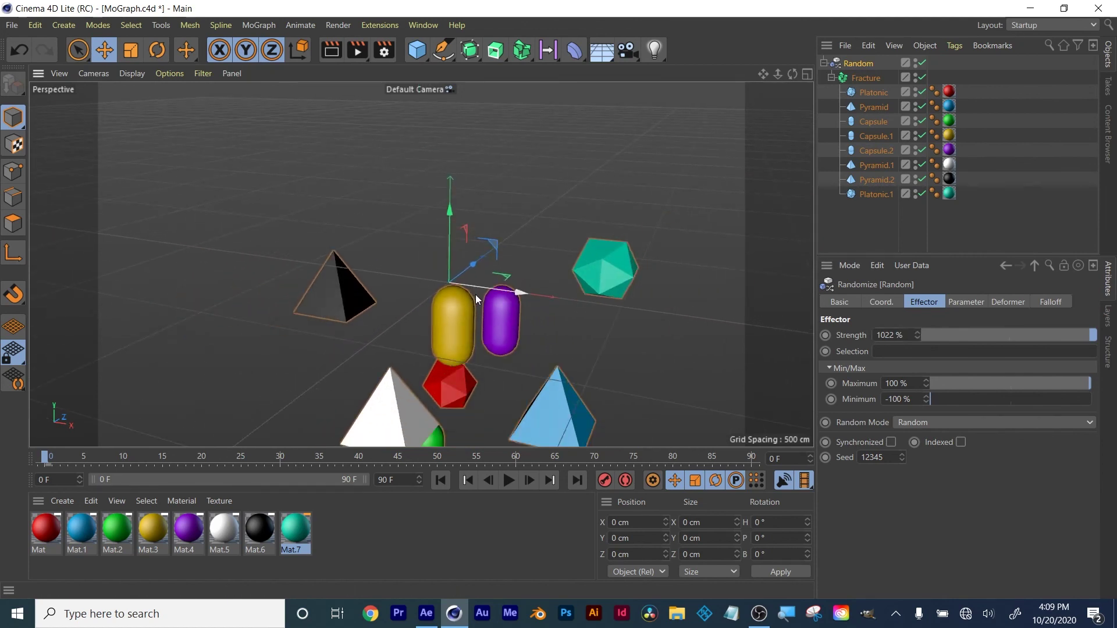
pyautogui.keyDown('alt'); pyautogui.moveTo(476, 294); pyautogui.dragTo(564, 207); pyautogui.keyUp('alt')
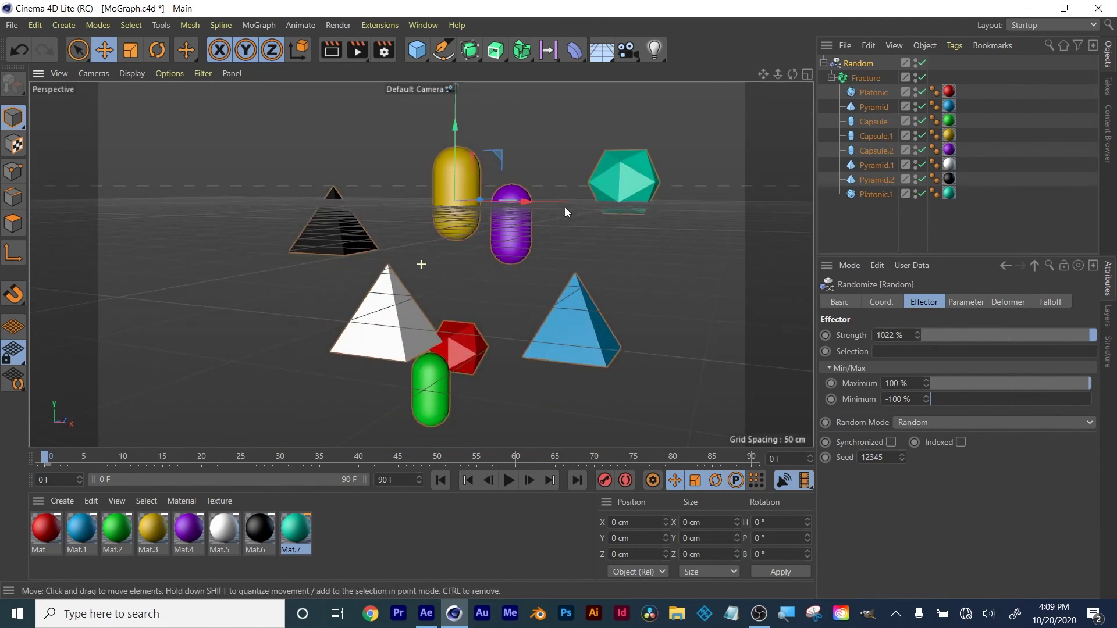
# Set the Random effector's position to X 87, Y 76 and Z 134 cm, and enable rotation with H 15°, P 10° and B 11°.
pyautogui.click(961, 301)
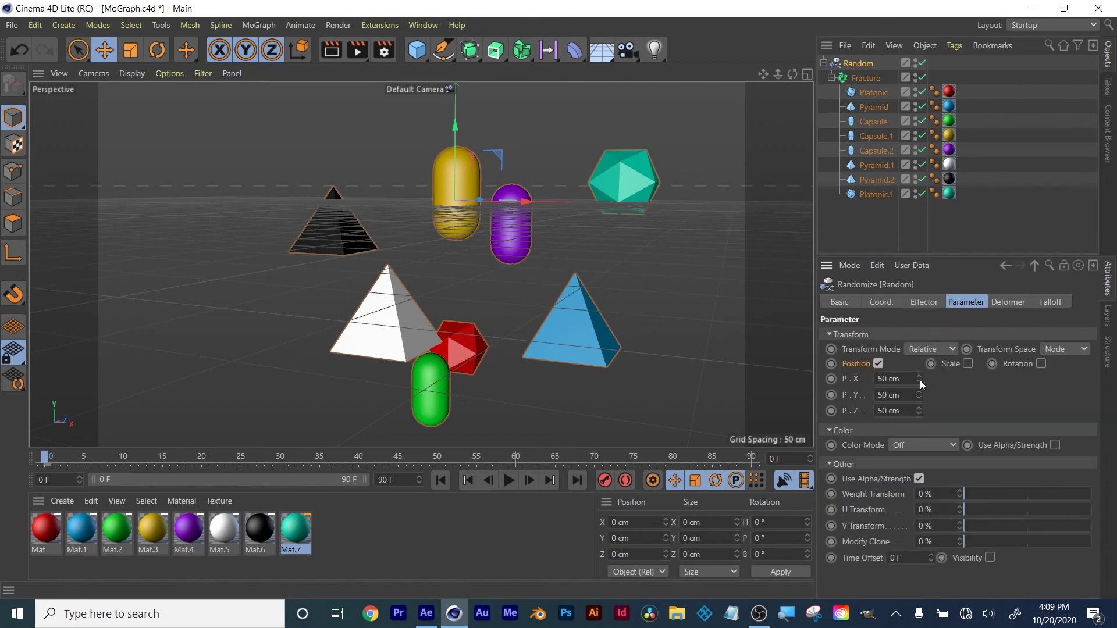
pyautogui.moveTo(920, 379)
pyautogui.mouseDown()
pyautogui.moveTo(942, 371)
pyautogui.moveTo(919, 383)
pyautogui.moveTo(920, 401)
pyautogui.moveTo(921, 378)
pyautogui.moveTo(921, 401)
pyautogui.mouseUp()
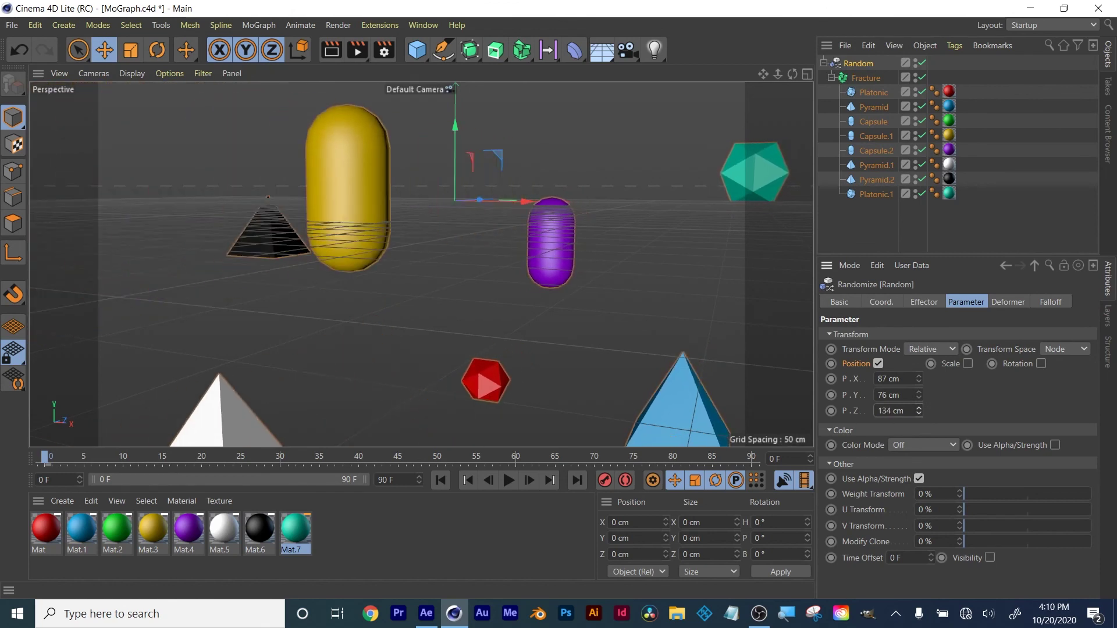
pyautogui.scroll(-5, 475, 247)
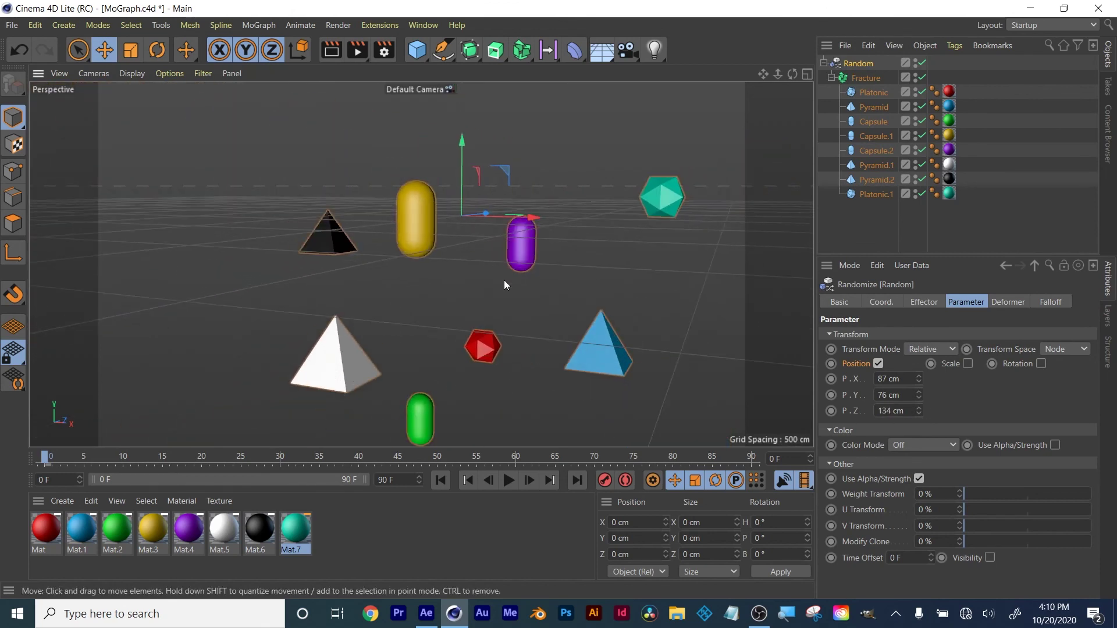
pyautogui.middleClick(503, 280)
pyautogui.middleClick(400, 100)
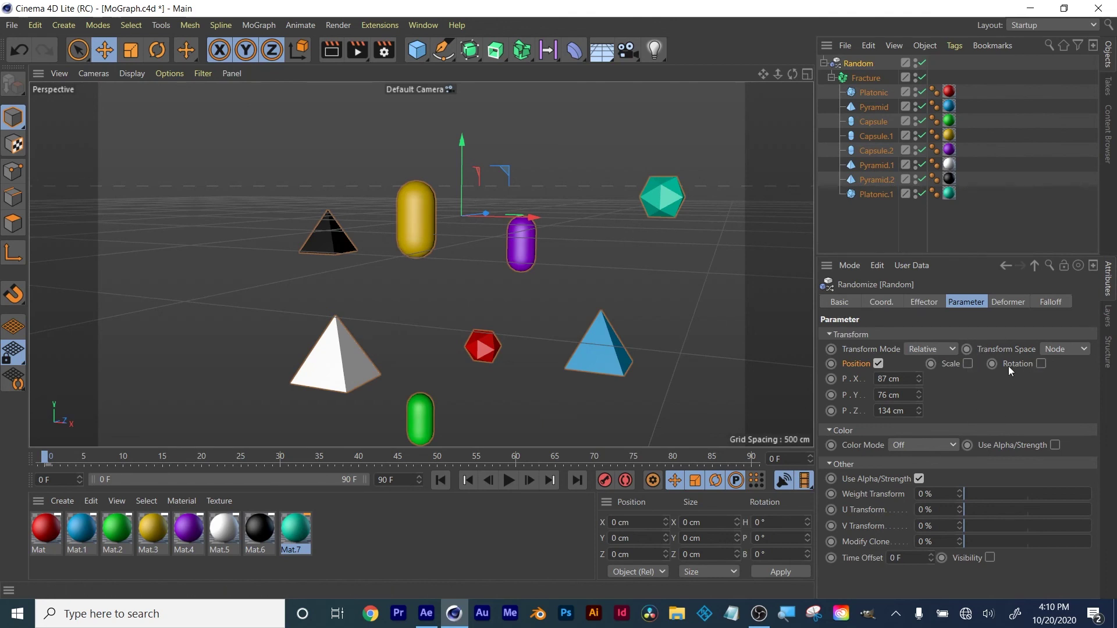
pyautogui.click(1040, 364)
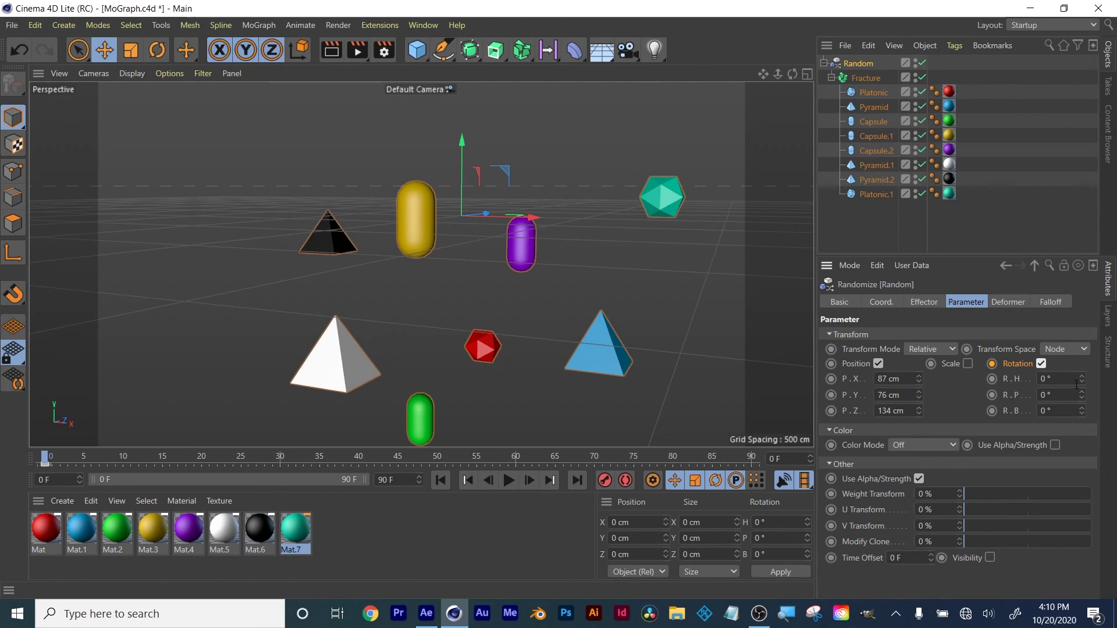
pyautogui.moveTo(1082, 379)
pyautogui.mouseDown()
pyautogui.moveTo(1082, 366)
pyautogui.moveTo(1082, 403)
pyautogui.mouseUp()
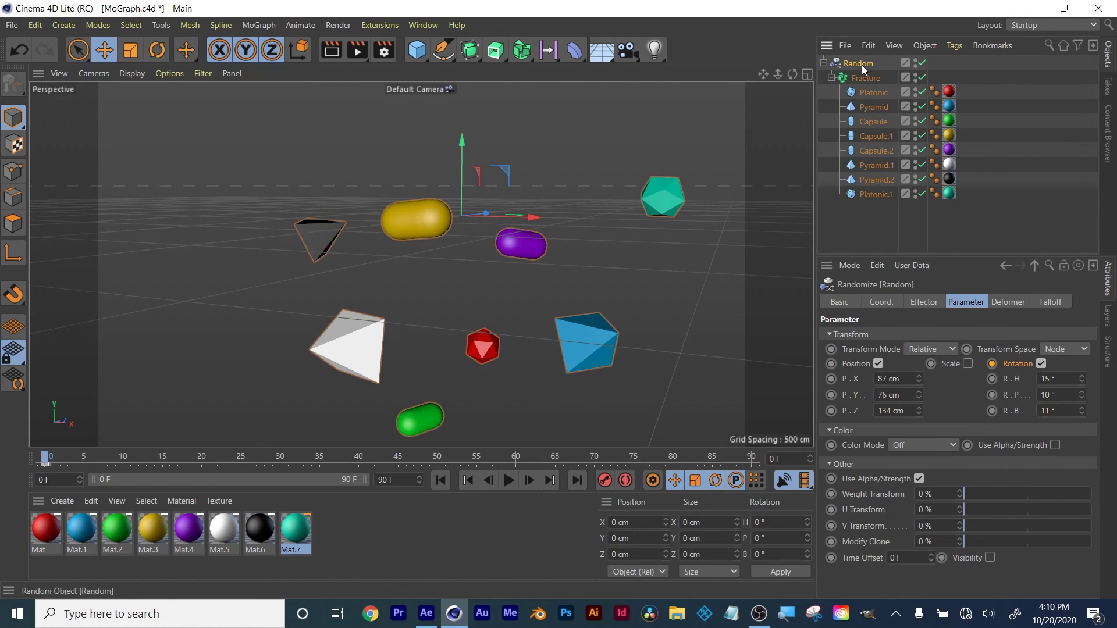
# Switch the Random effector's random mode to Noise and scrub the timeline to frame 66 to preview the motion.
pyautogui.click(927, 302)
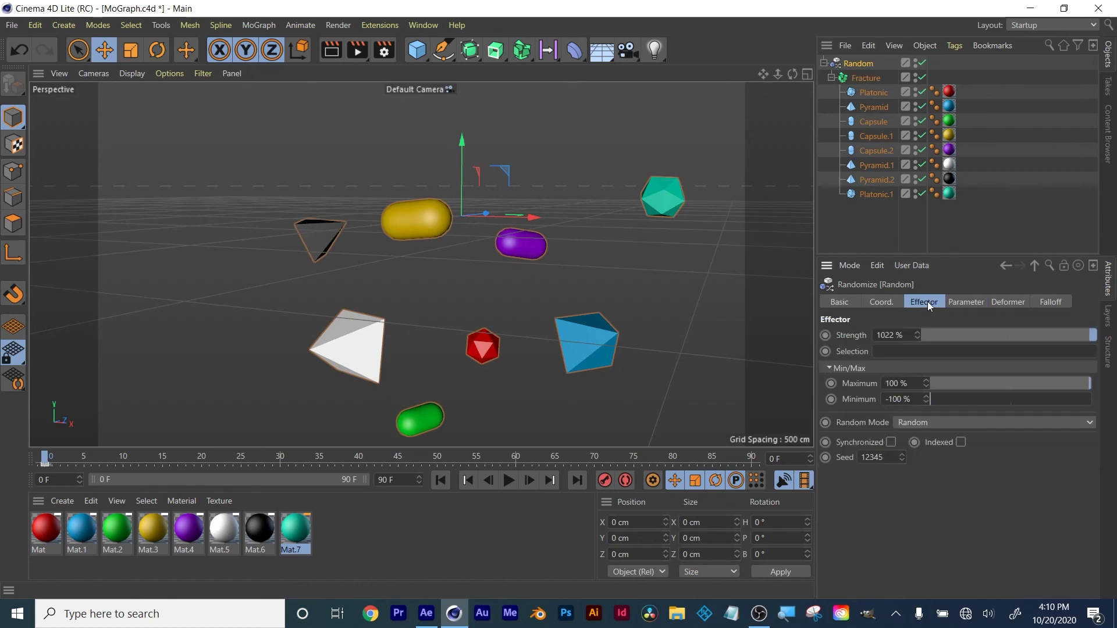
pyautogui.click(971, 423)
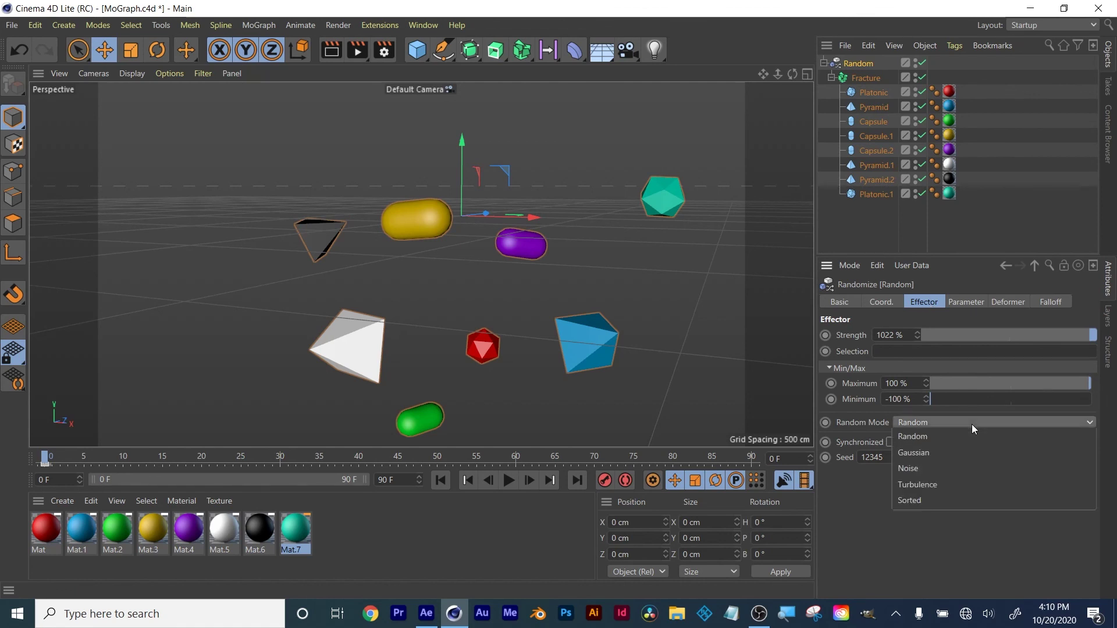
pyautogui.click(961, 469)
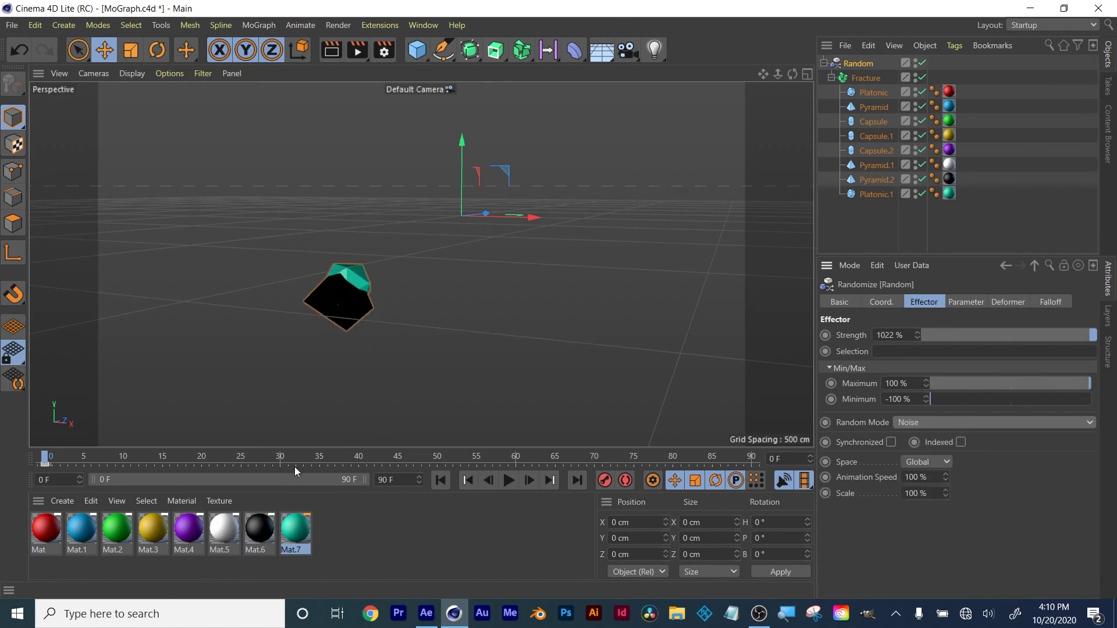
pyautogui.moveTo(297, 463); pyautogui.dragTo(567, 462)
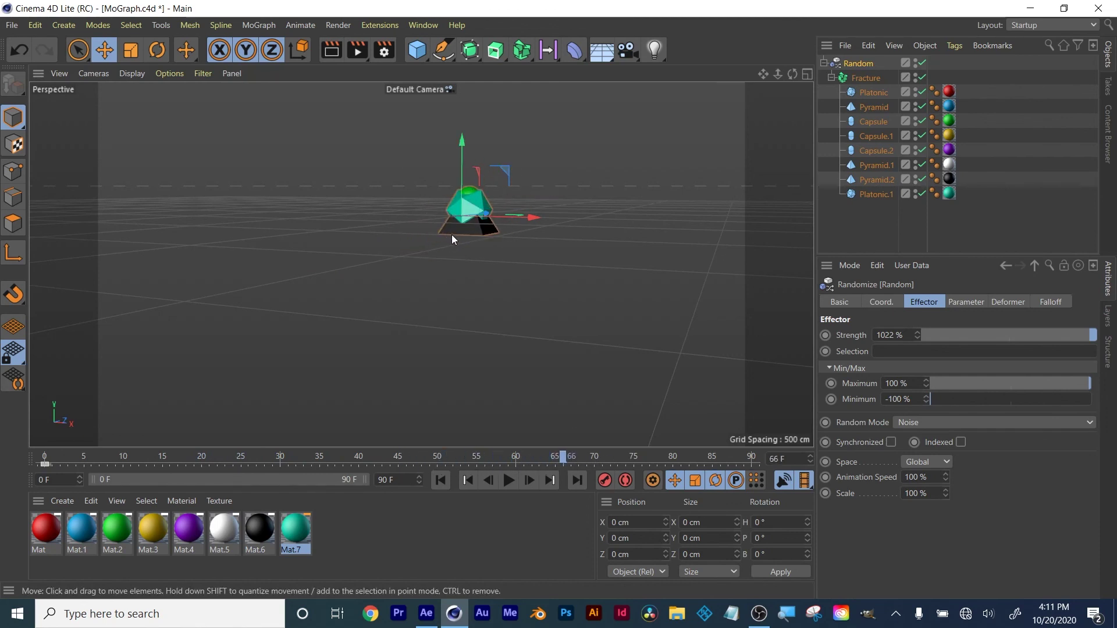
# Increase the Random effector's position to X 1287 cm and Z 241 cm, and disable its rotation.
pyautogui.moveTo(918, 335); pyautogui.dragTo(918, 337)
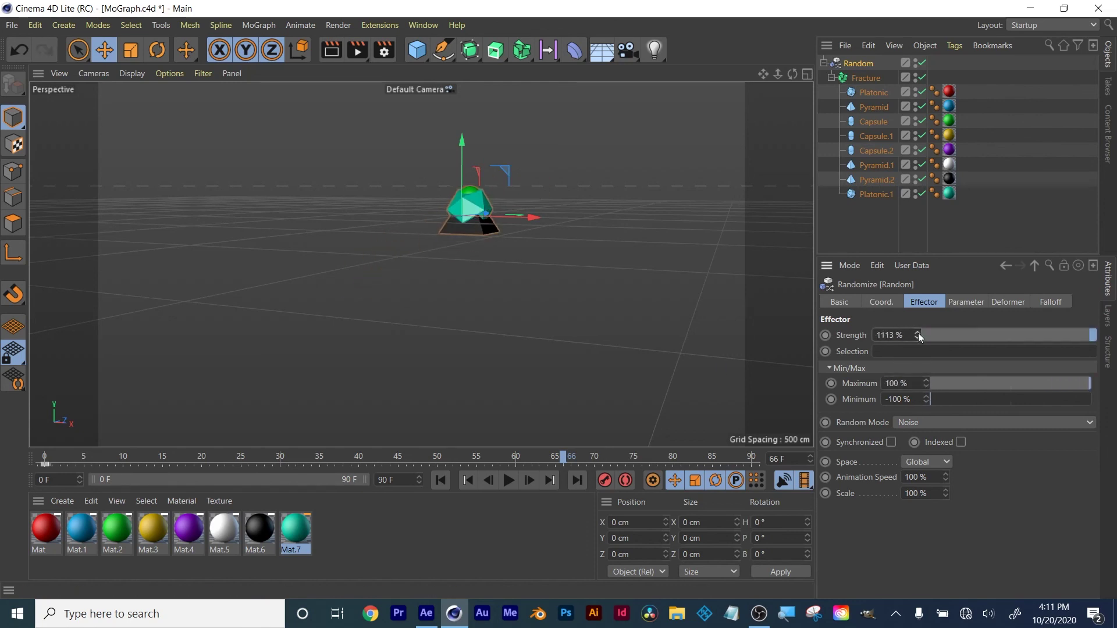
pyautogui.click(966, 301)
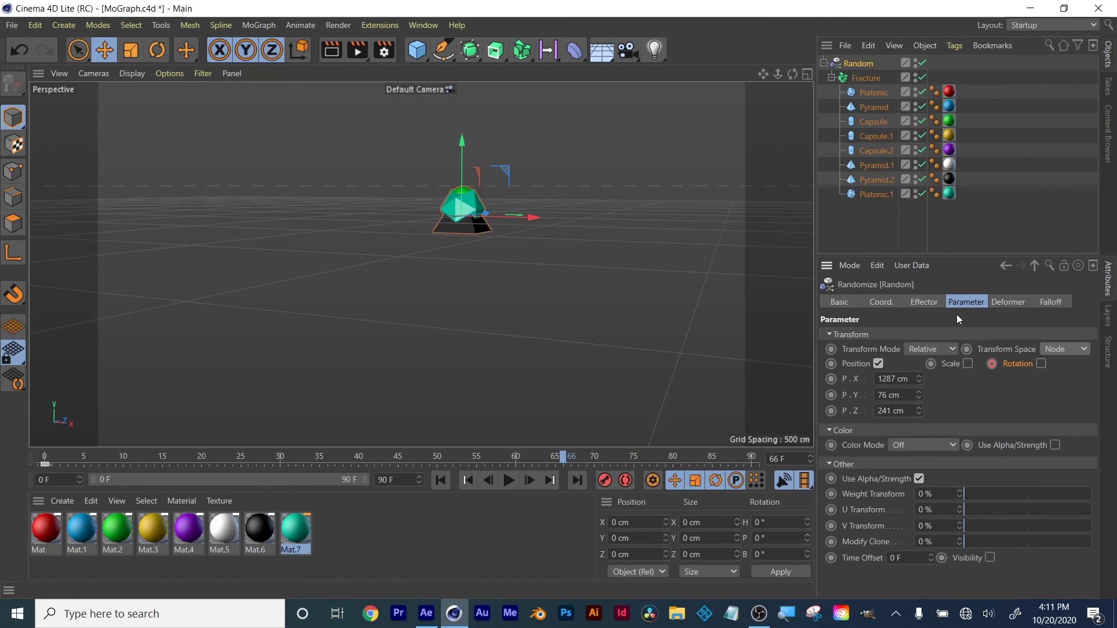
# Enable Indexed on the Random effector's noise, comparing it on and off while scrubbing the timeline to frame 25.
pyautogui.click(923, 301)
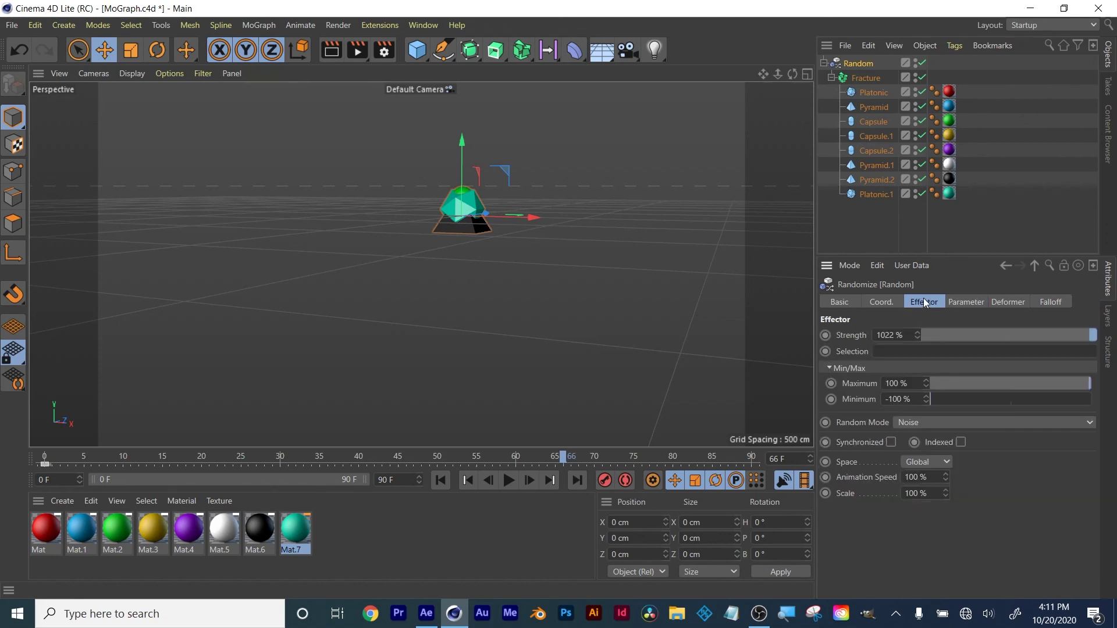
pyautogui.click(961, 442)
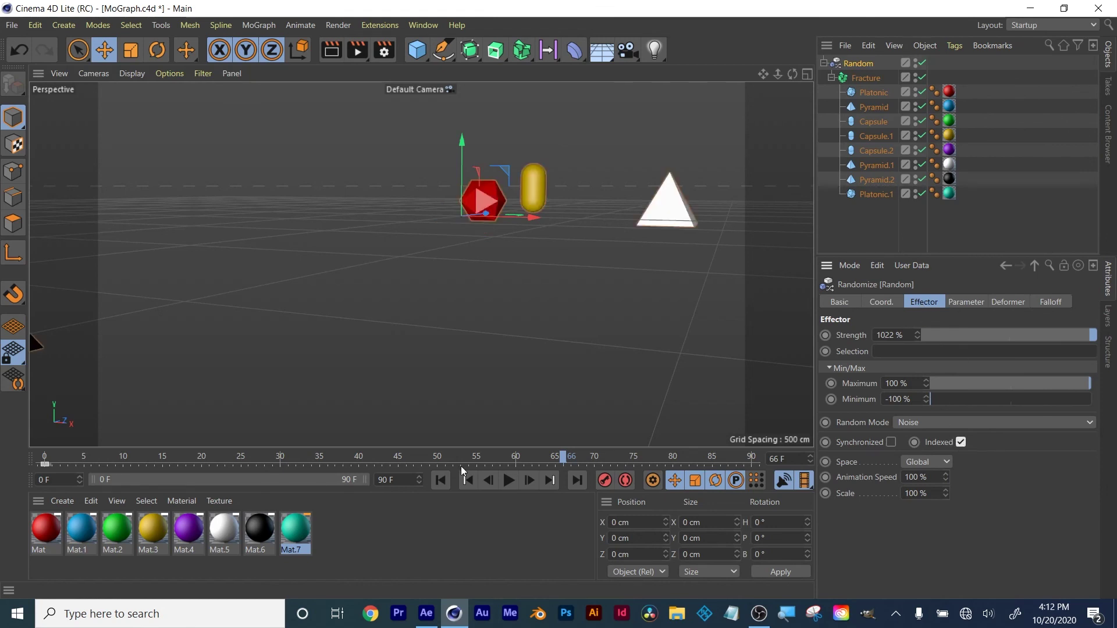
pyautogui.moveTo(399, 461); pyautogui.dragTo(238, 462)
pyautogui.click(960, 443)
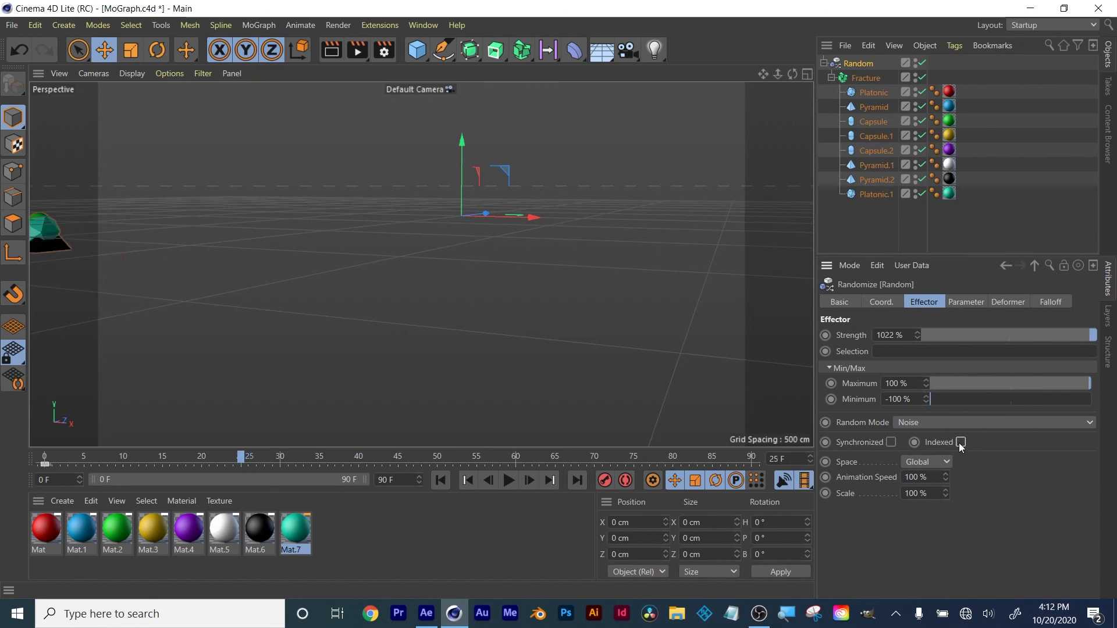
pyautogui.click(961, 442)
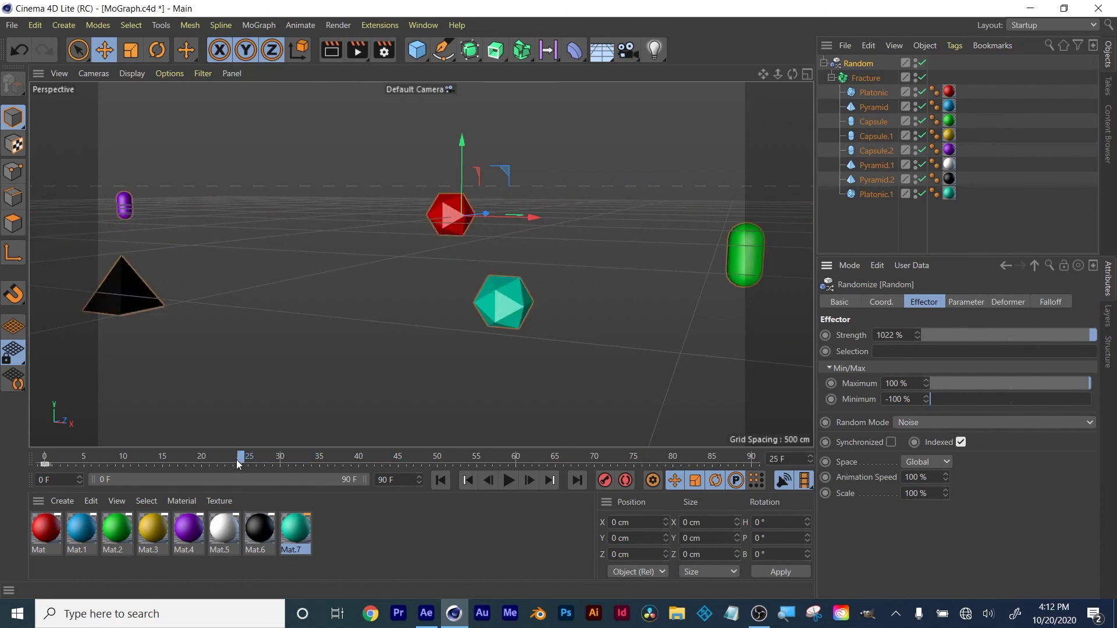
# Reduce the Random effector's strength to 641% and play the animation from frame 0.
pyautogui.scroll(-5, 429, 316)
pyautogui.middleClick(428, 315)
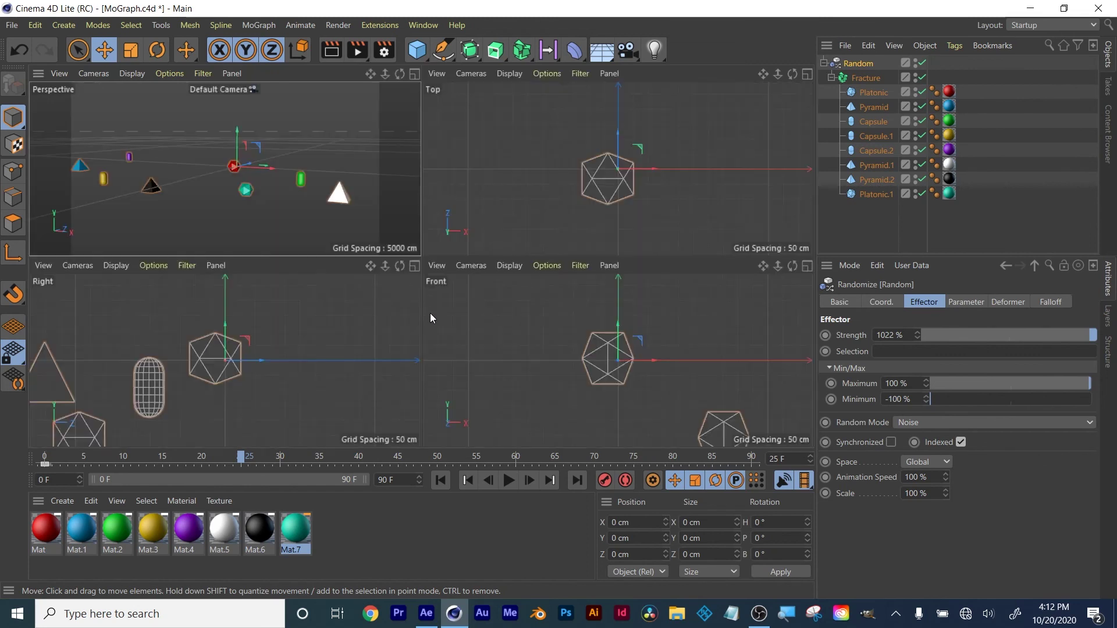
pyautogui.middleClick(328, 138)
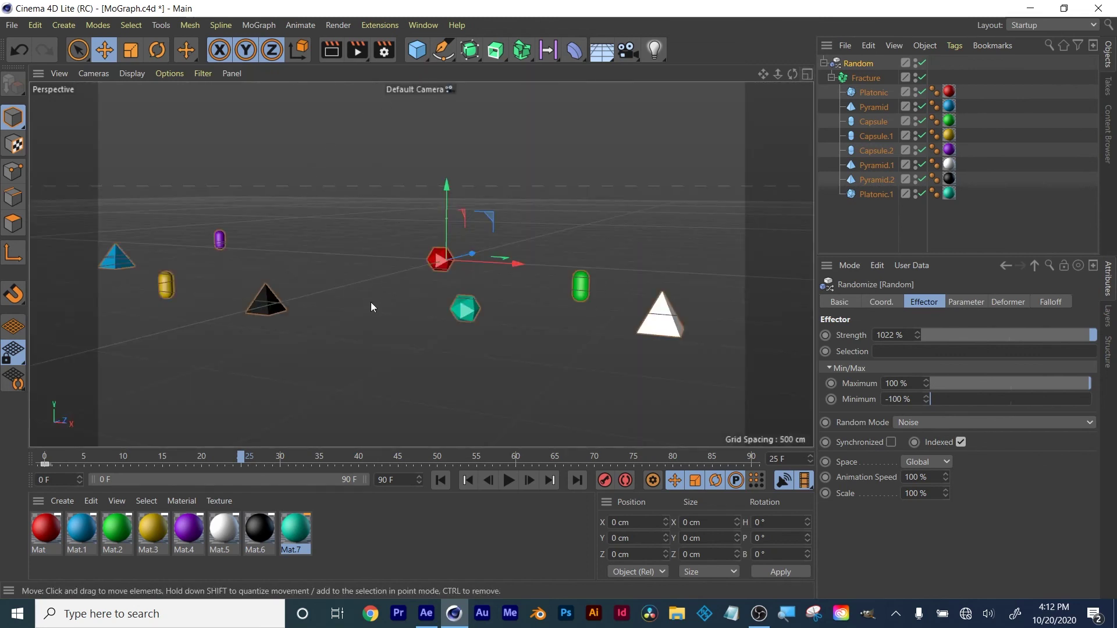
pyautogui.moveTo(917, 335); pyautogui.dragTo(249, 406)
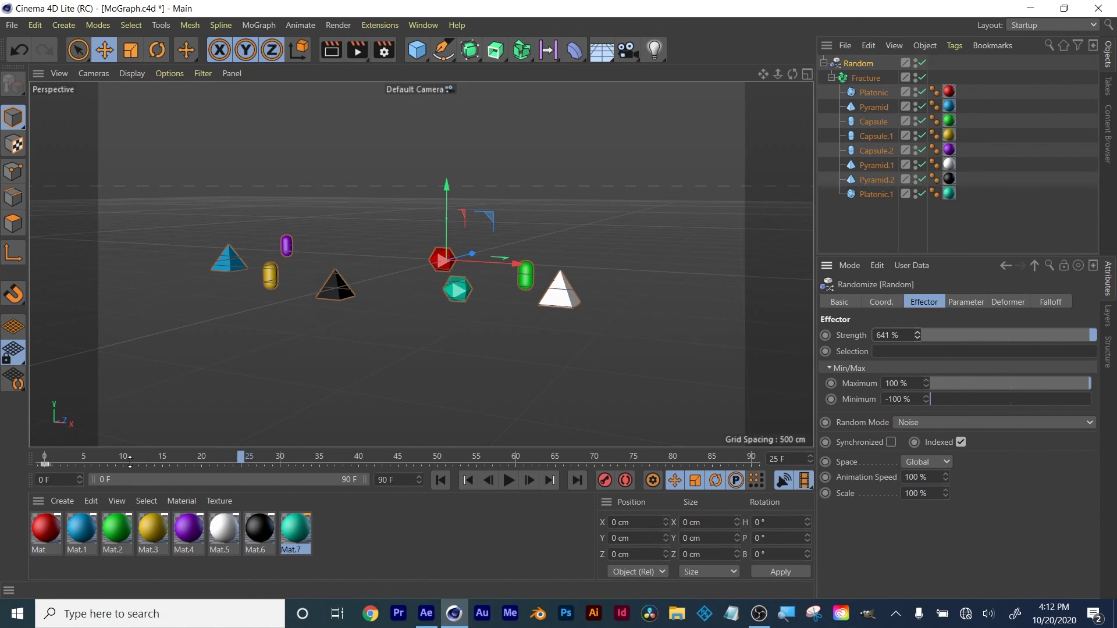
pyautogui.moveTo(129, 461); pyautogui.dragTo(35, 457)
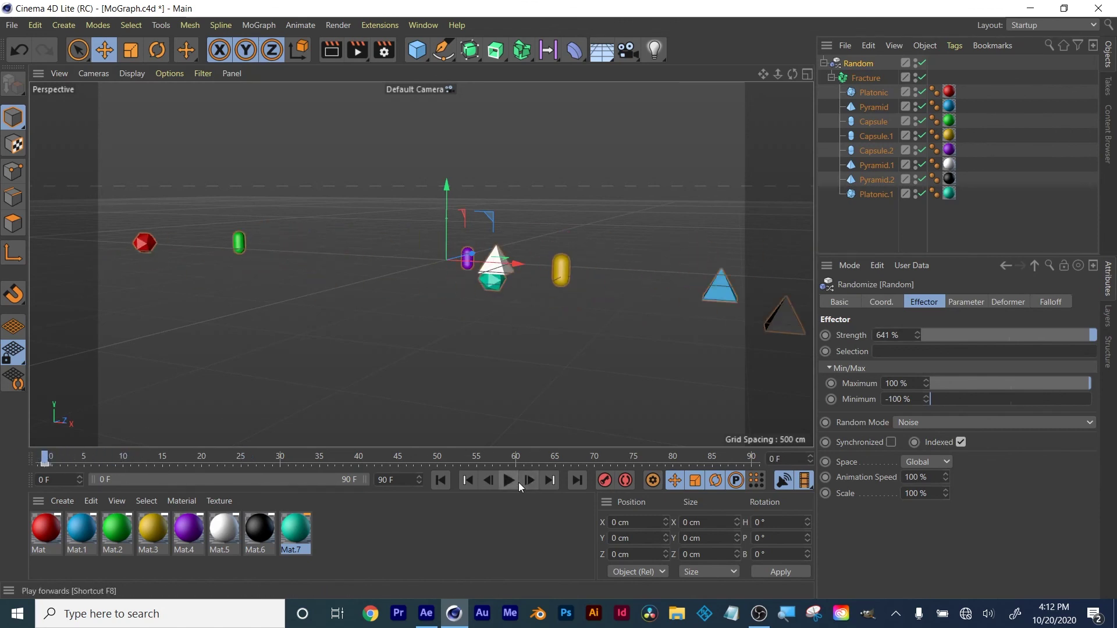
pyautogui.click(518, 483)
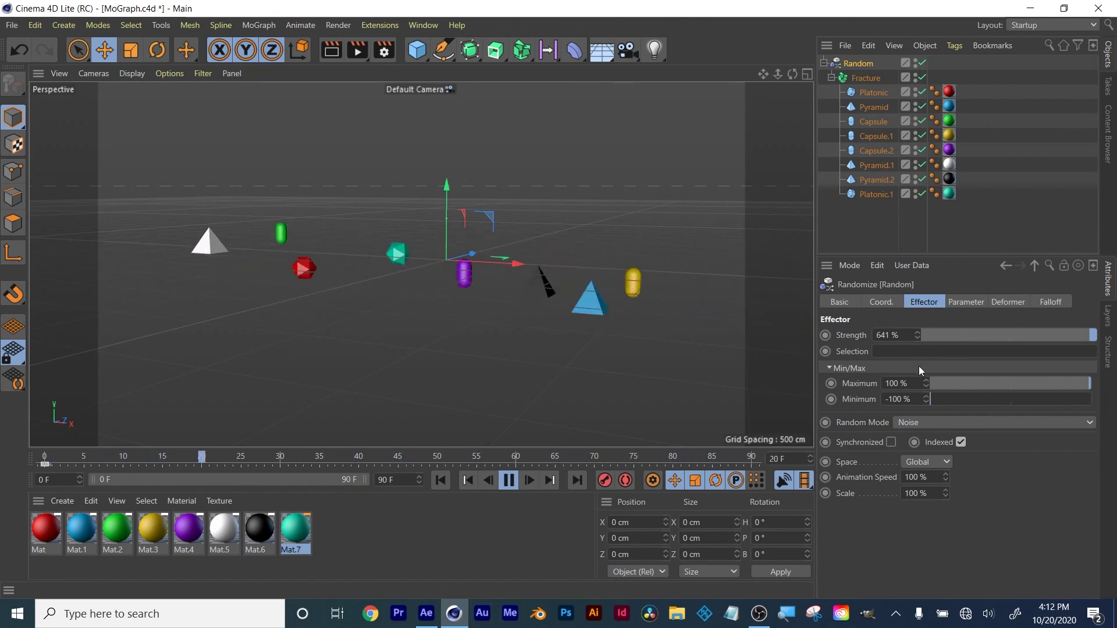
# Increase the Random effector's position to X 1448 cm, Y 246 cm and Z 353 cm, trying its rotation on and off.
pyautogui.click(966, 302)
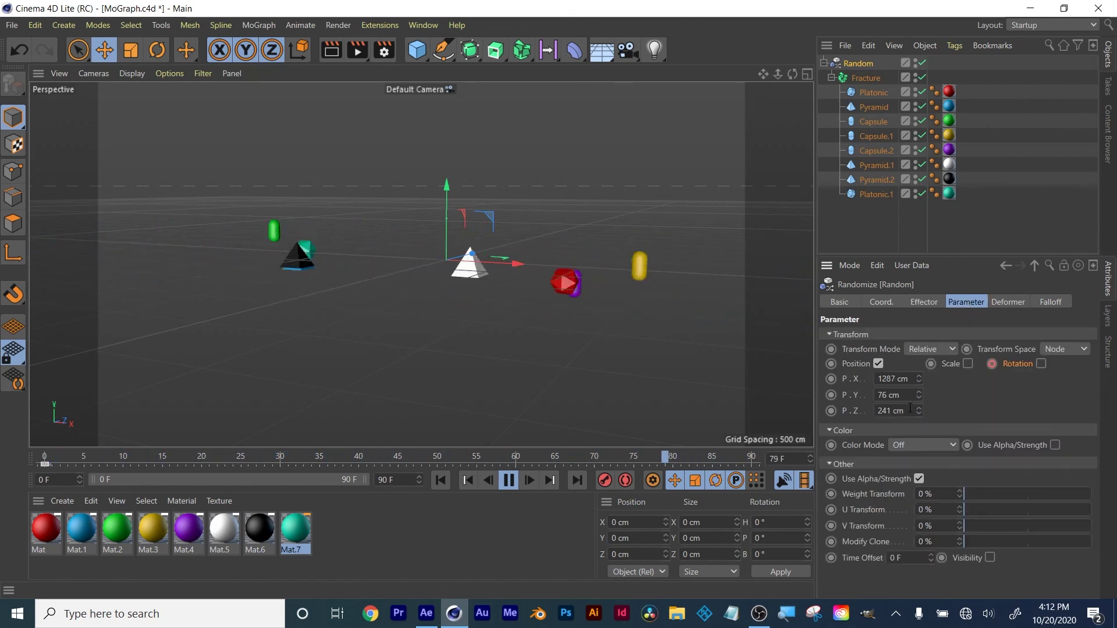
pyautogui.moveTo(919, 379); pyautogui.dragTo(919, 366)
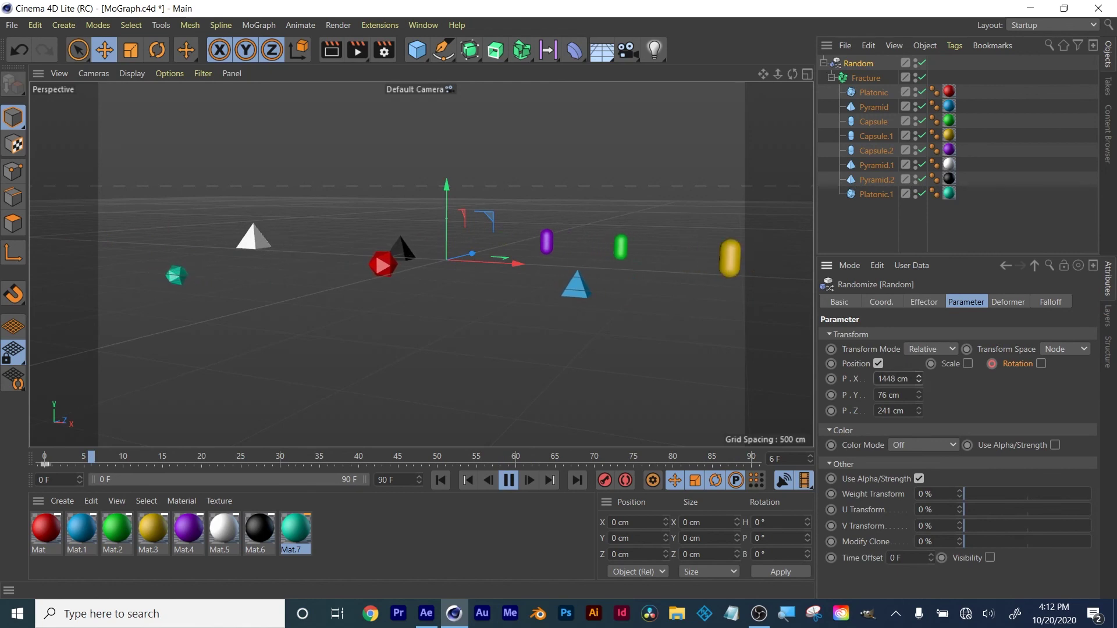
pyautogui.moveTo(918, 395)
pyautogui.mouseDown()
pyautogui.moveTo(913, 428)
pyautogui.moveTo(919, 388)
pyautogui.mouseUp()
pyautogui.click(1041, 364)
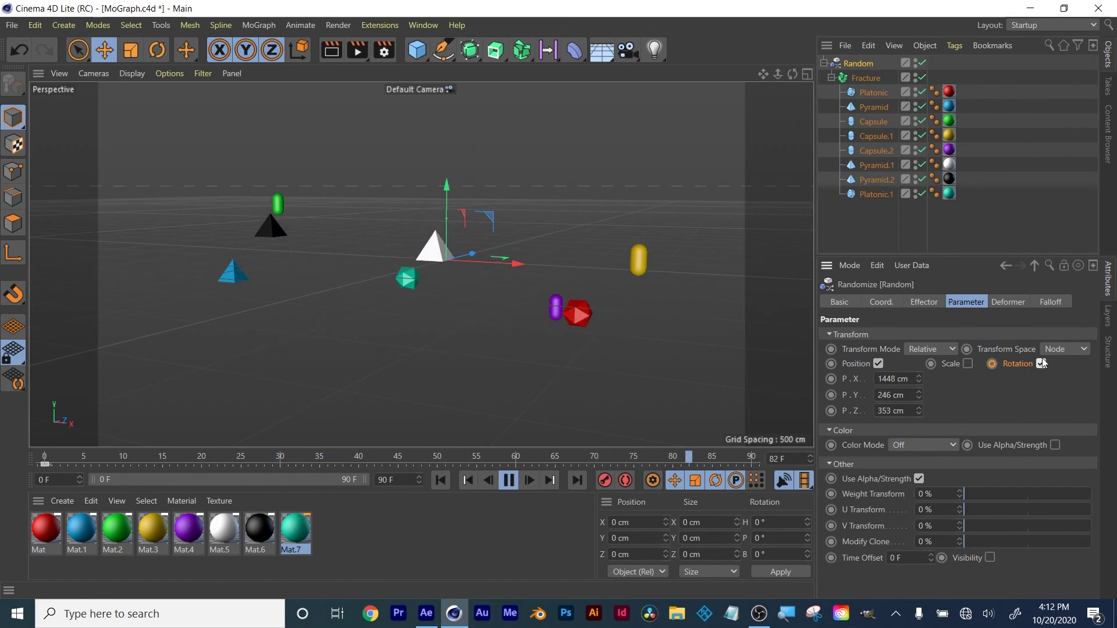
pyautogui.click(1041, 364)
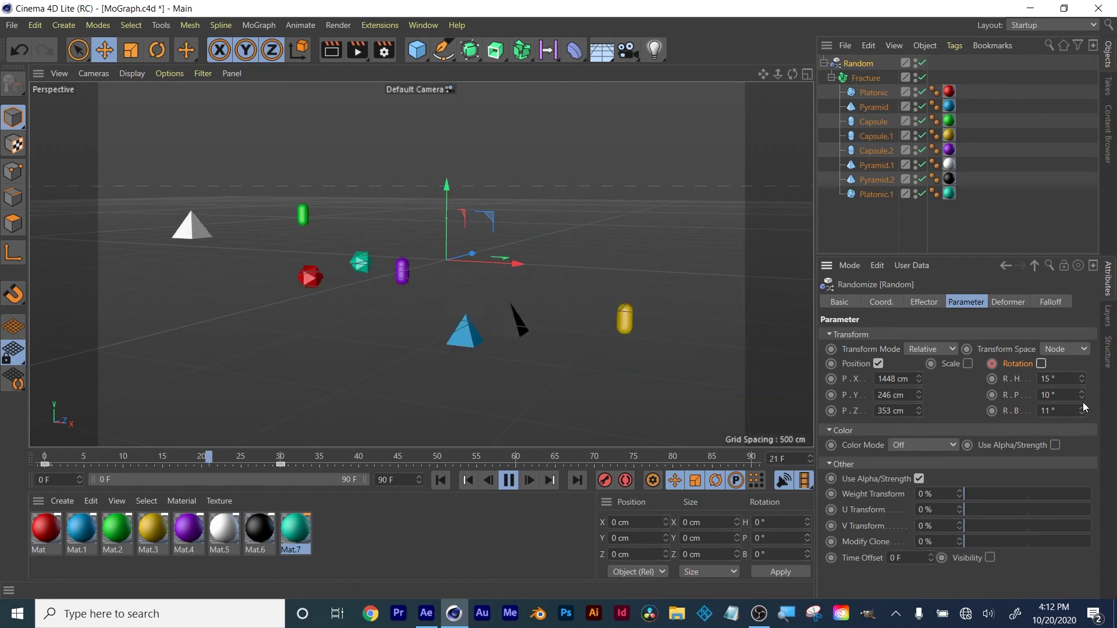
pyautogui.moveTo(1081, 398); pyautogui.dragTo(1081, 391)
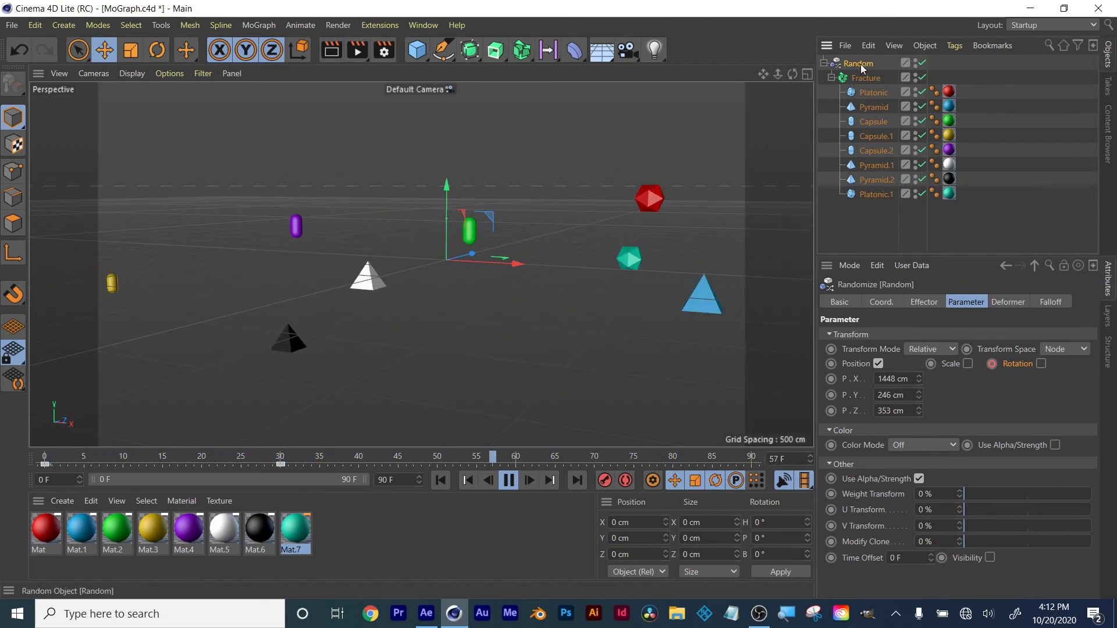
# Review the Indexed option of the Random effector's noise during playback and stop the animation.
pyautogui.click(927, 302)
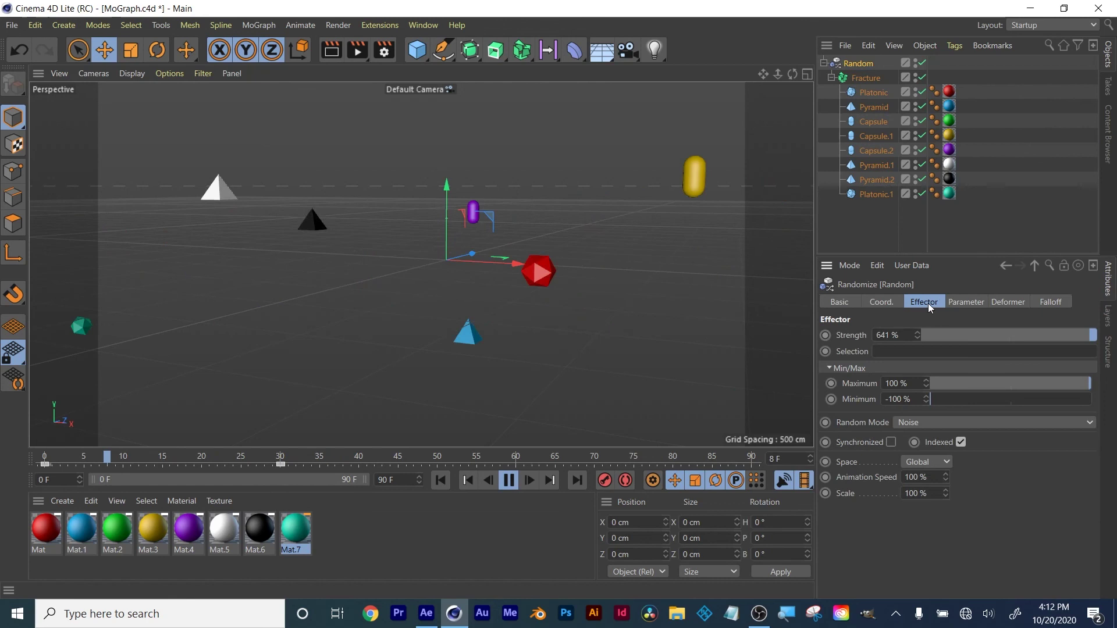
pyautogui.click(960, 442)
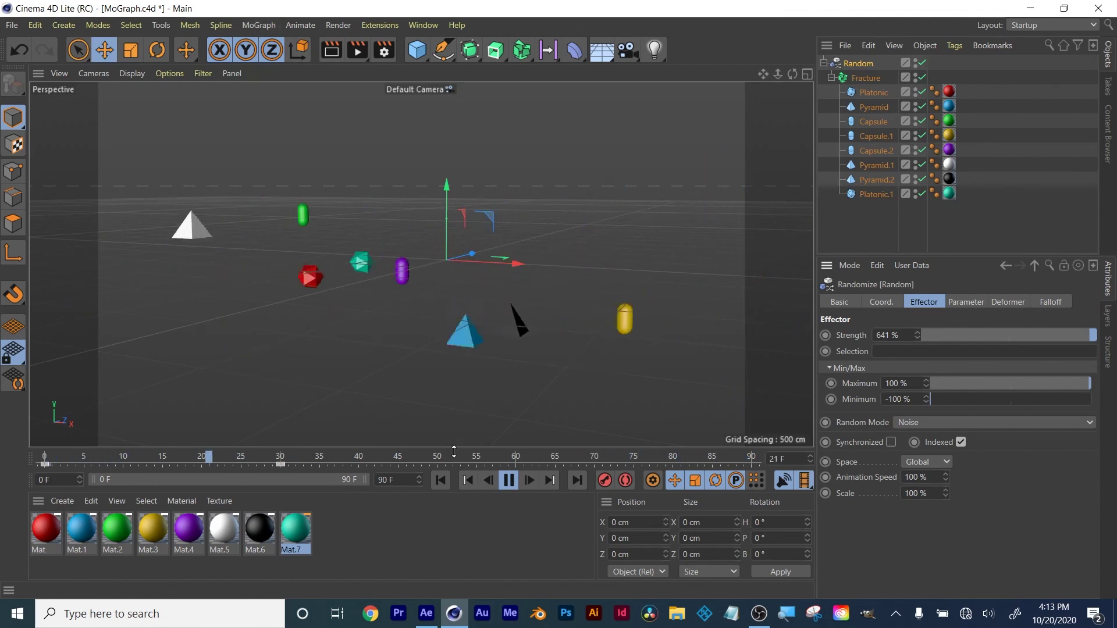
pyautogui.click(508, 481)
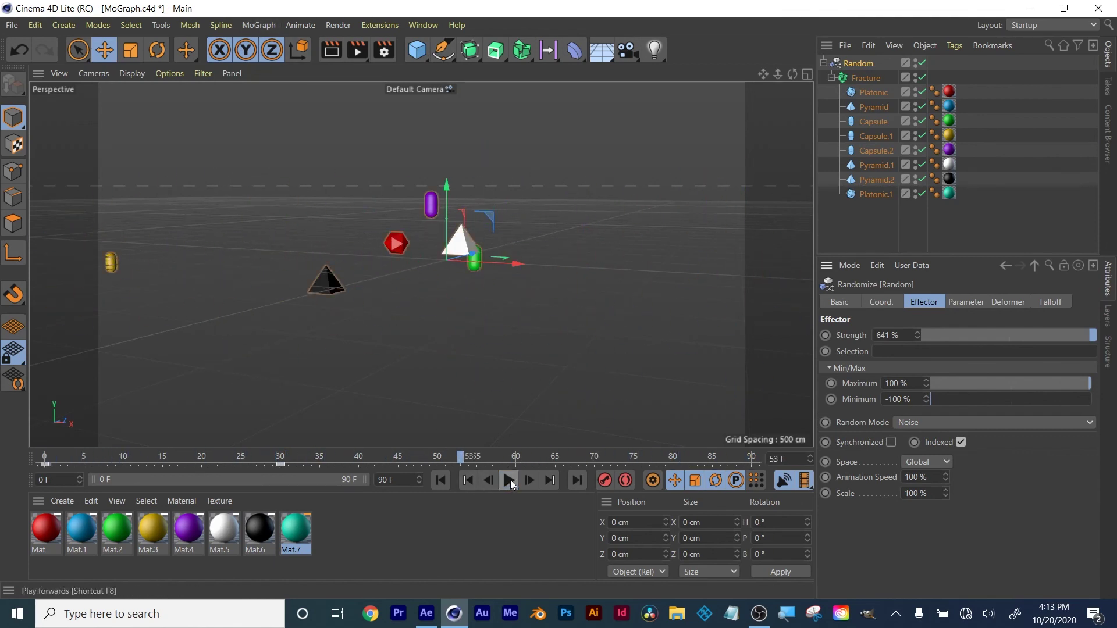
# Add a Text spline reading LOGO to a new project and test-render the view.
pyautogui.click(12, 25)
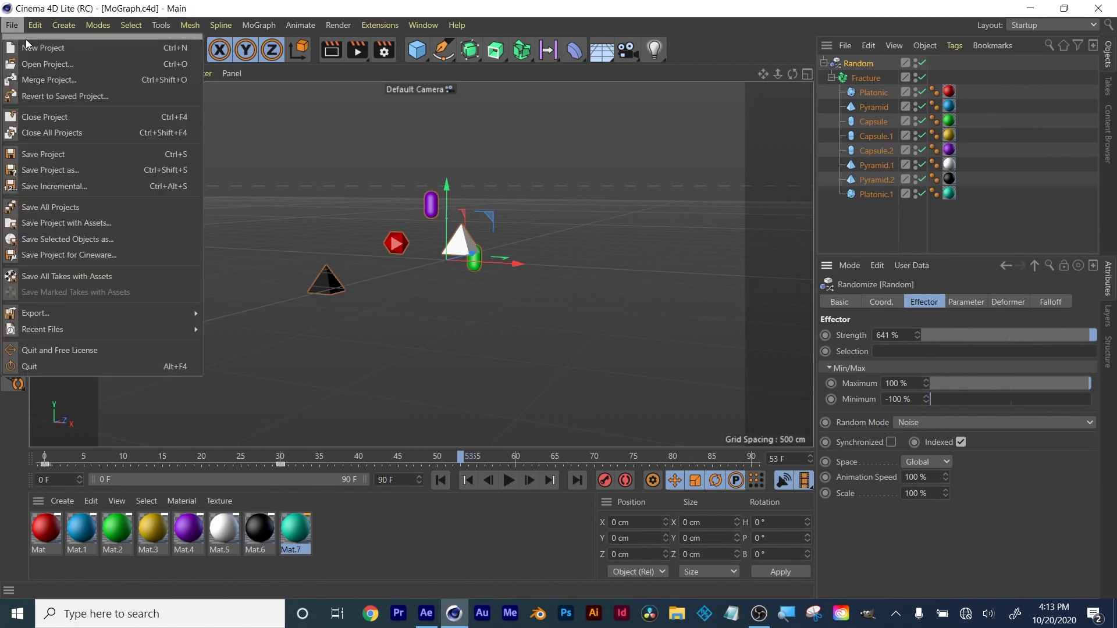
pyautogui.click(41, 51)
pyautogui.moveTo(443, 49); pyautogui.dragTo(651, 103)
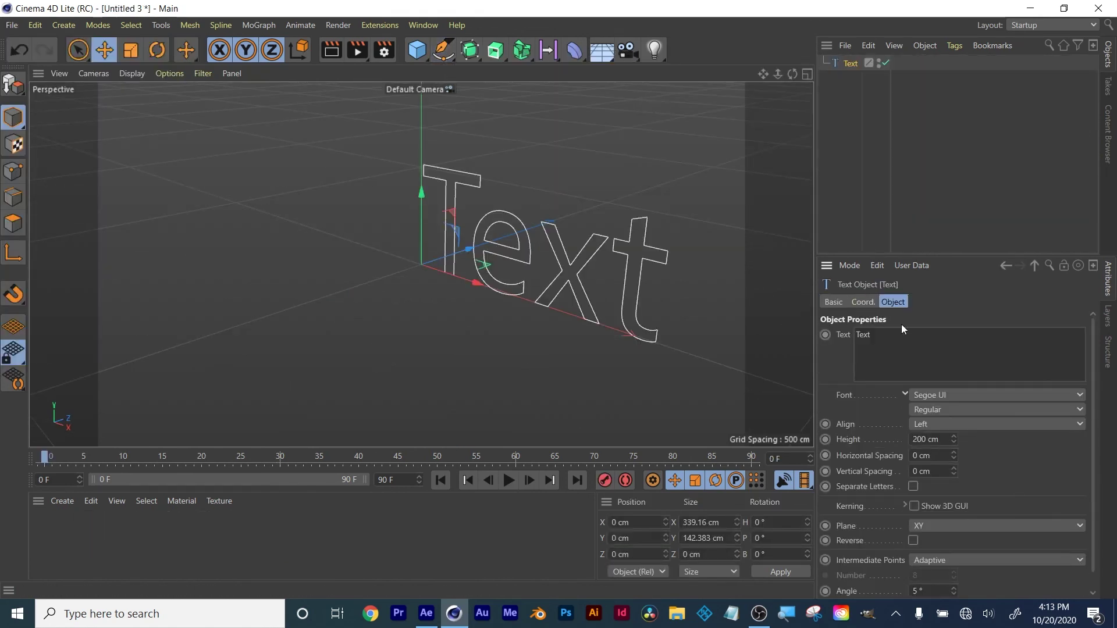
pyautogui.write('LOGO')
pyautogui.keyDown('alt'); pyautogui.moveTo(369, 273); pyautogui.dragTo(558, 256); pyautogui.keyUp('alt')
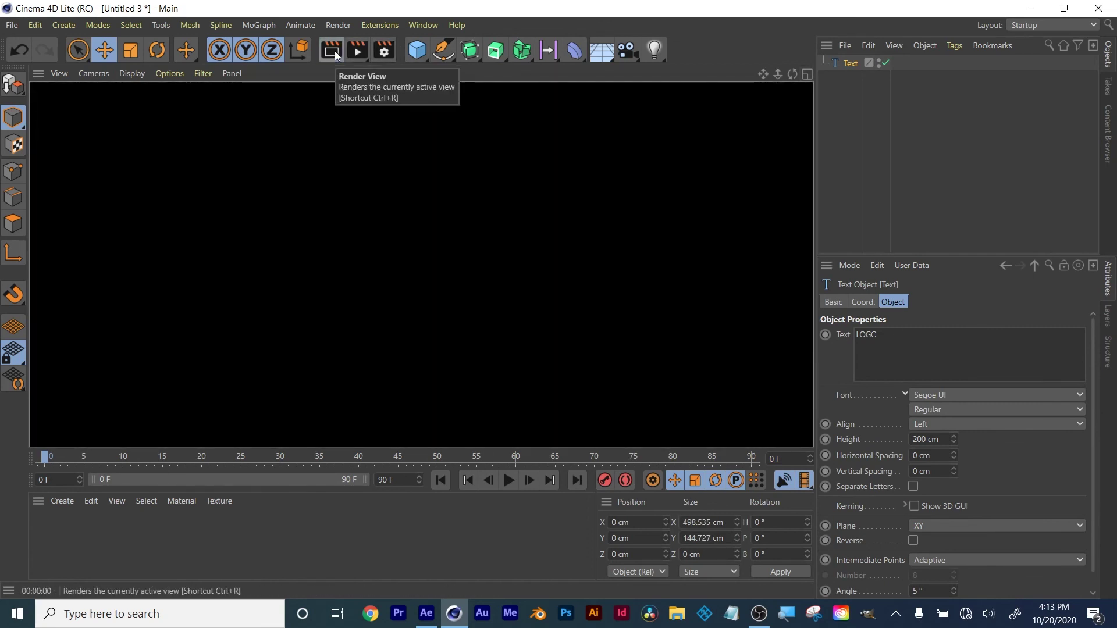
pyautogui.click(331, 142)
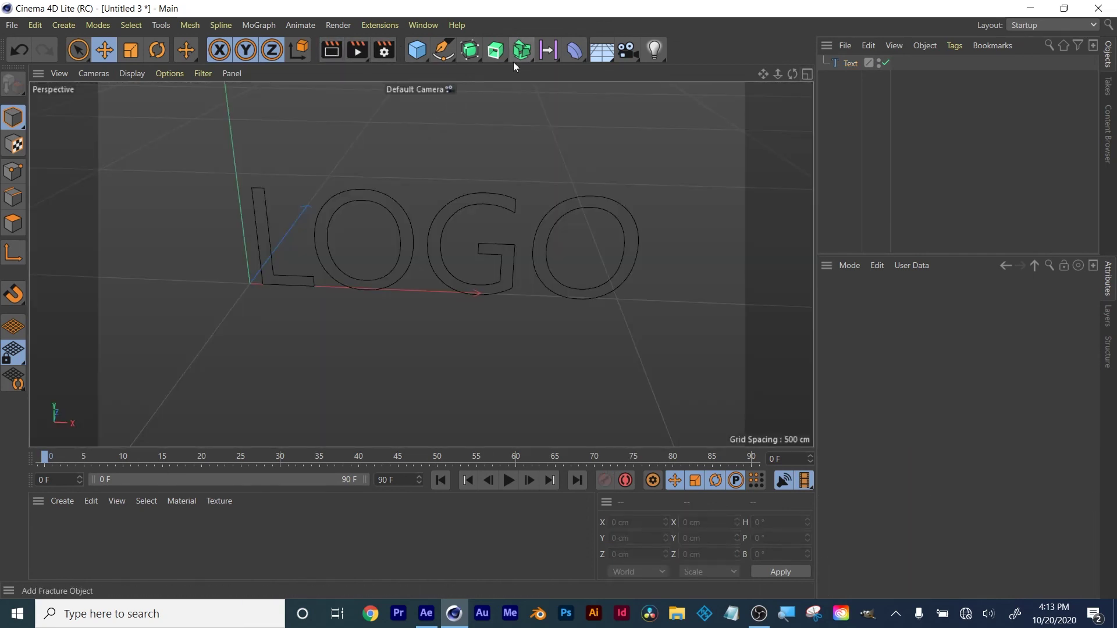
# Extrude the LOGO text spline with an offset of 56 cm.
pyautogui.click(499, 203)
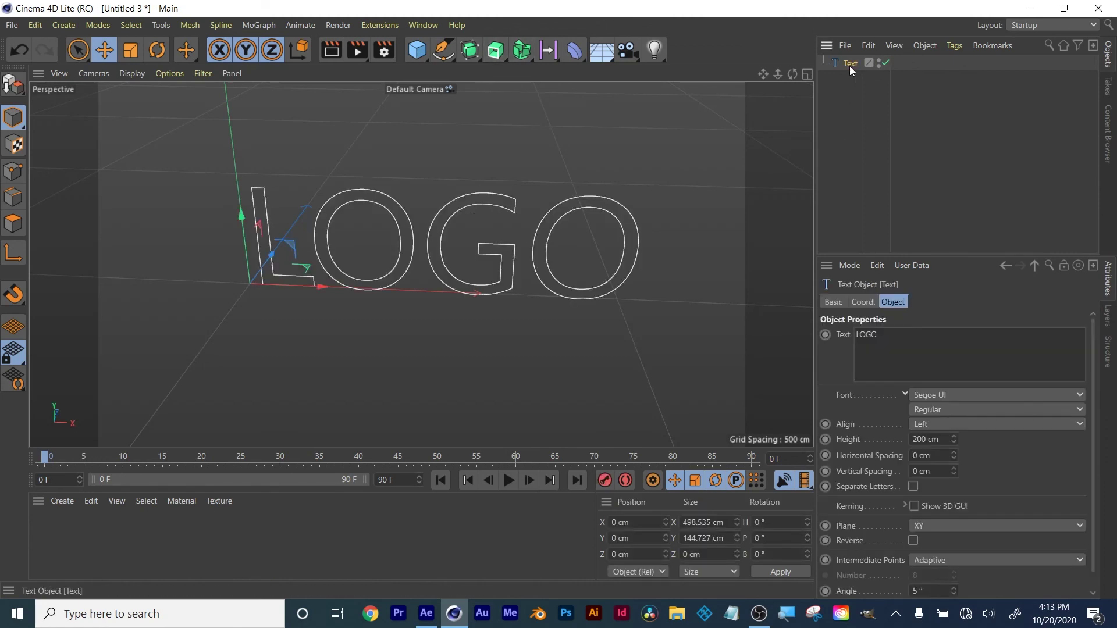
pyautogui.click(498, 52)
pyautogui.click(533, 70)
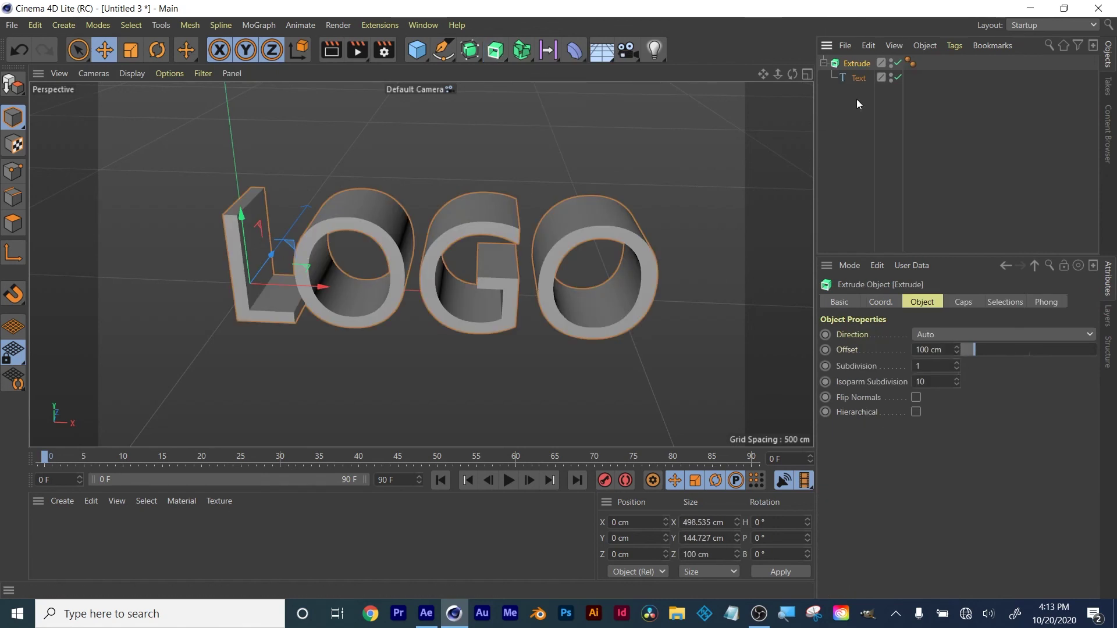
pyautogui.click(949, 350)
pyautogui.moveTo(956, 349); pyautogui.dragTo(901, 150)
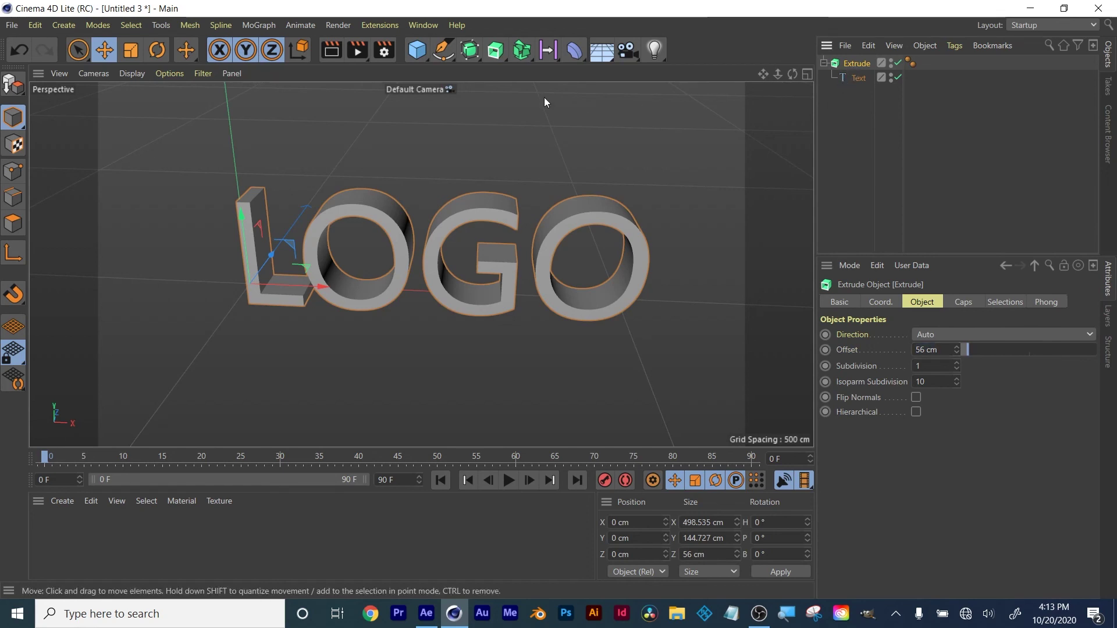
# Place the extruded text inside a new Fracture object and set its mode to Explode Segments & Connect.
pyautogui.click(263, 27)
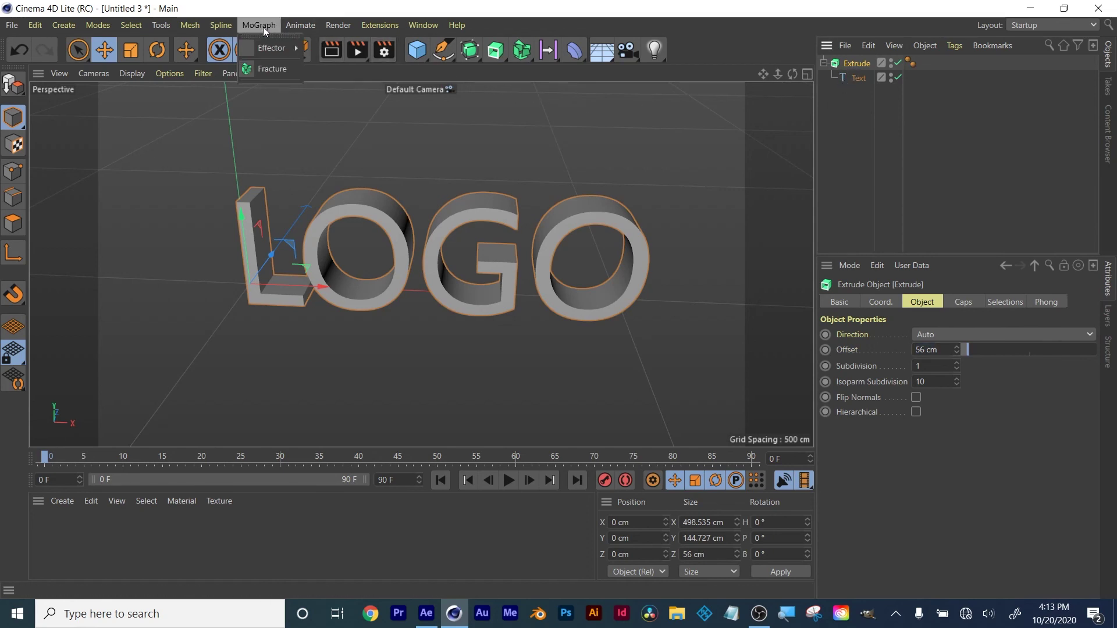
pyautogui.click(271, 69)
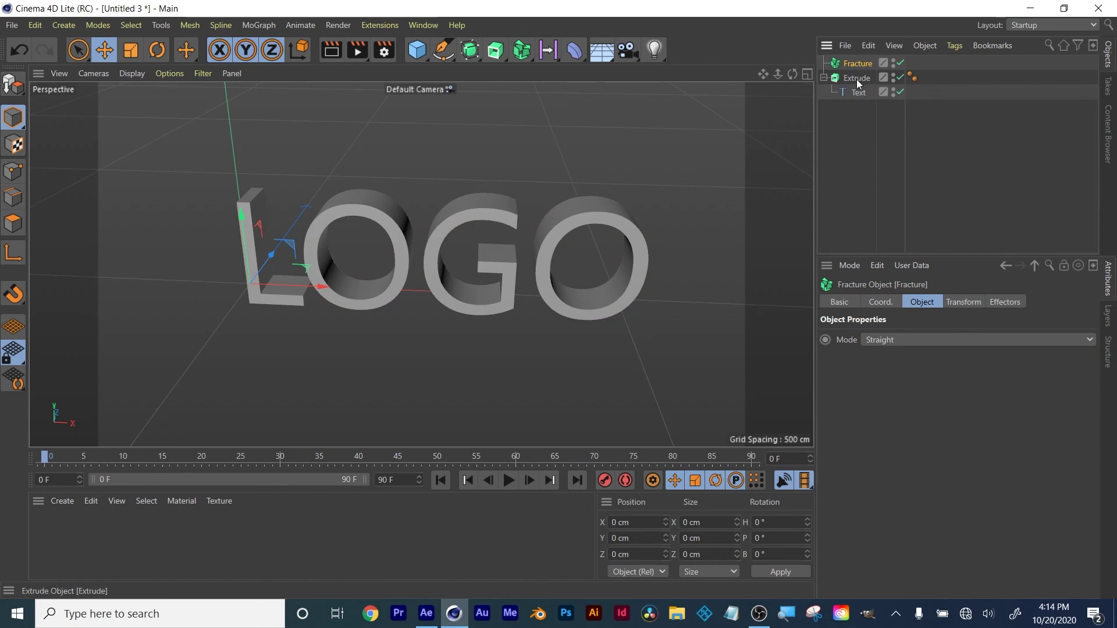
pyautogui.moveTo(854, 77); pyautogui.dragTo(857, 61)
pyautogui.click(857, 62)
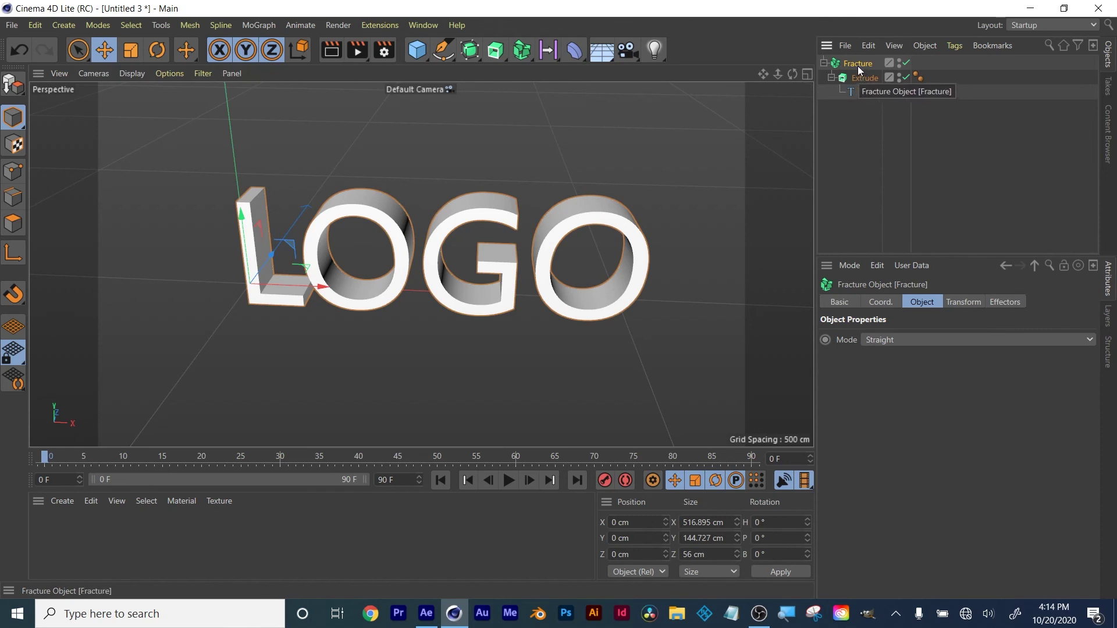
pyautogui.click(945, 339)
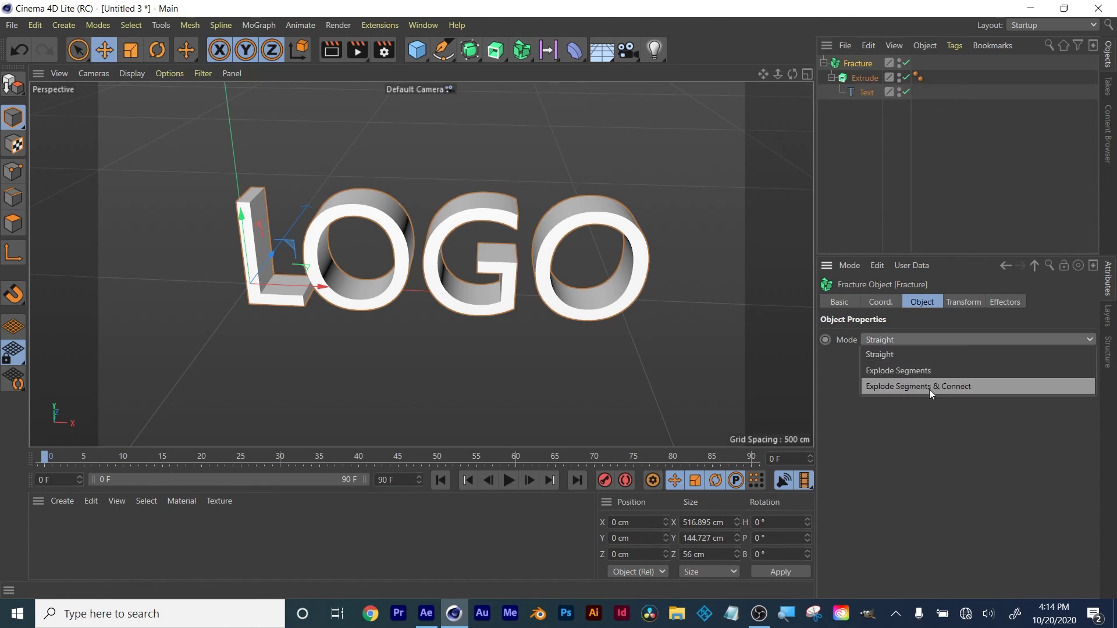
pyautogui.click(969, 389)
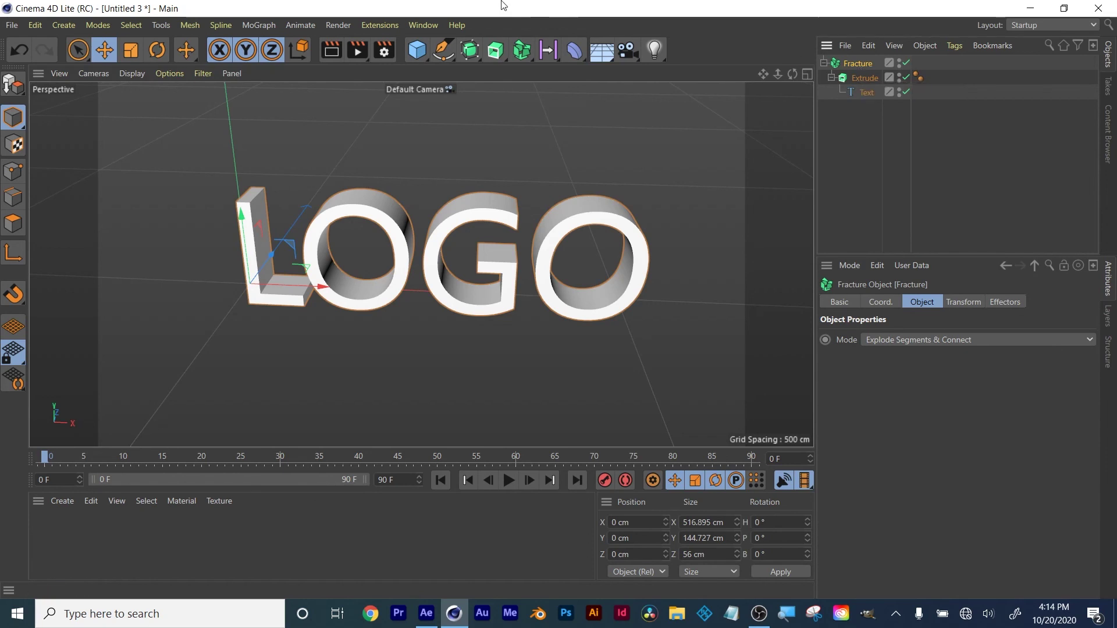
# Add a Plain effector to the Fracture object and nest the Fracture object under it.
pyautogui.click(270, 26)
pyautogui.moveTo(277, 49)
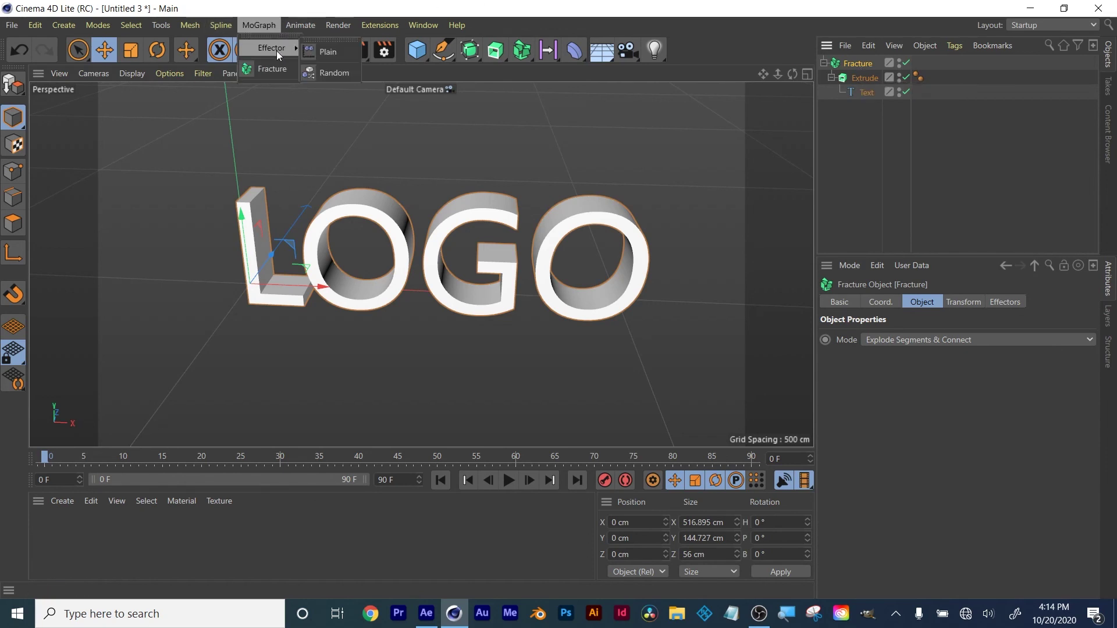
pyautogui.click(328, 51)
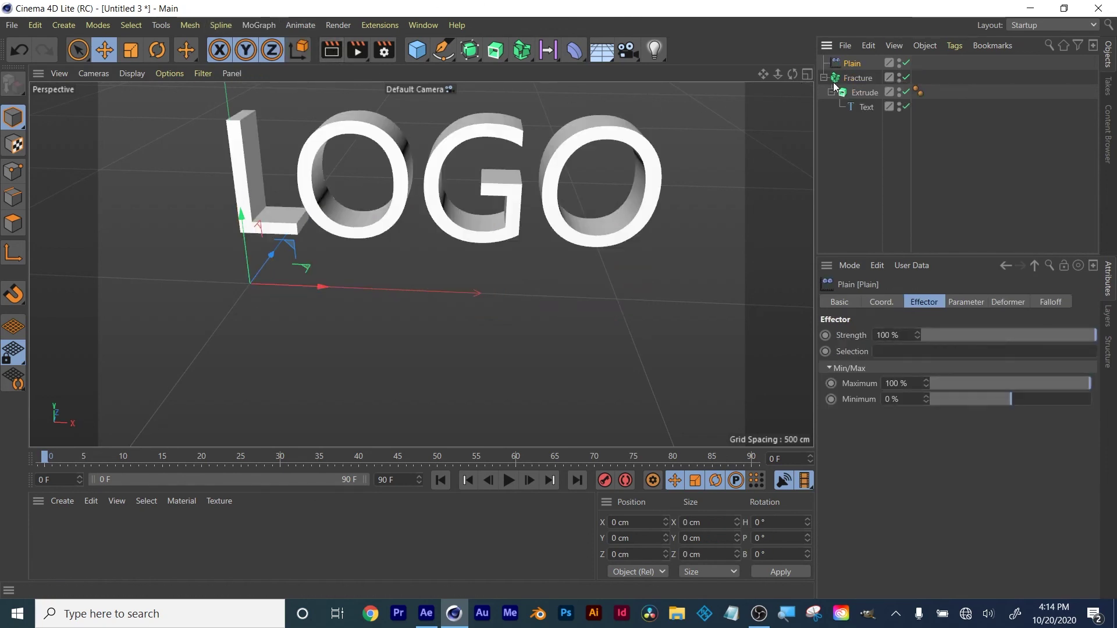
pyautogui.moveTo(847, 76); pyautogui.dragTo(847, 63)
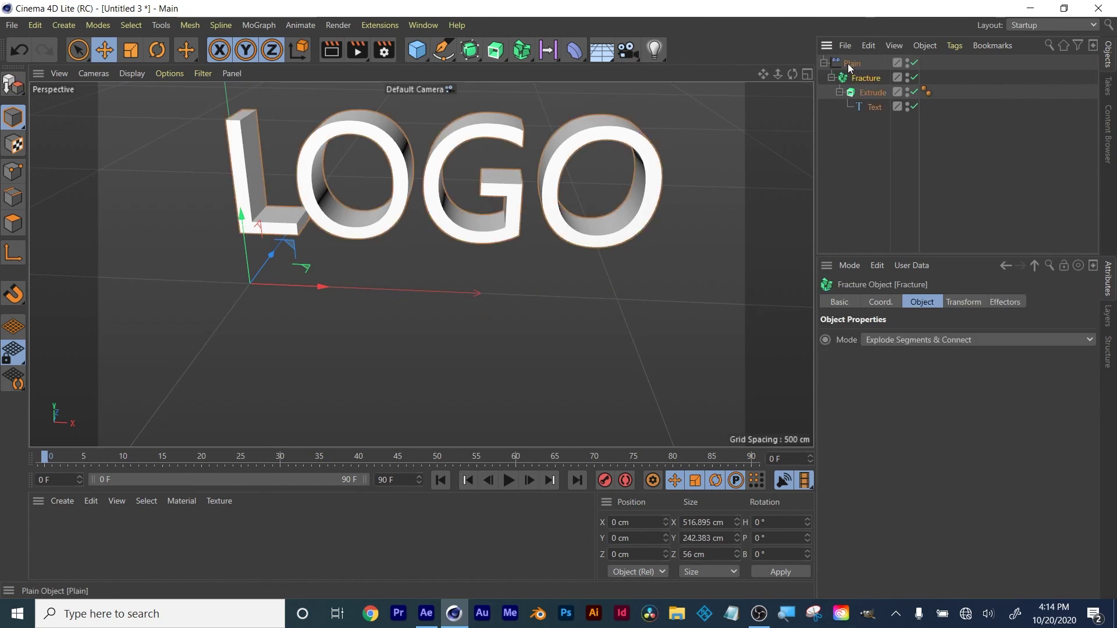
pyautogui.keyDown('alt'); pyautogui.moveTo(410, 177); pyautogui.dragTo(404, 234, button='middle'); pyautogui.keyUp('alt')
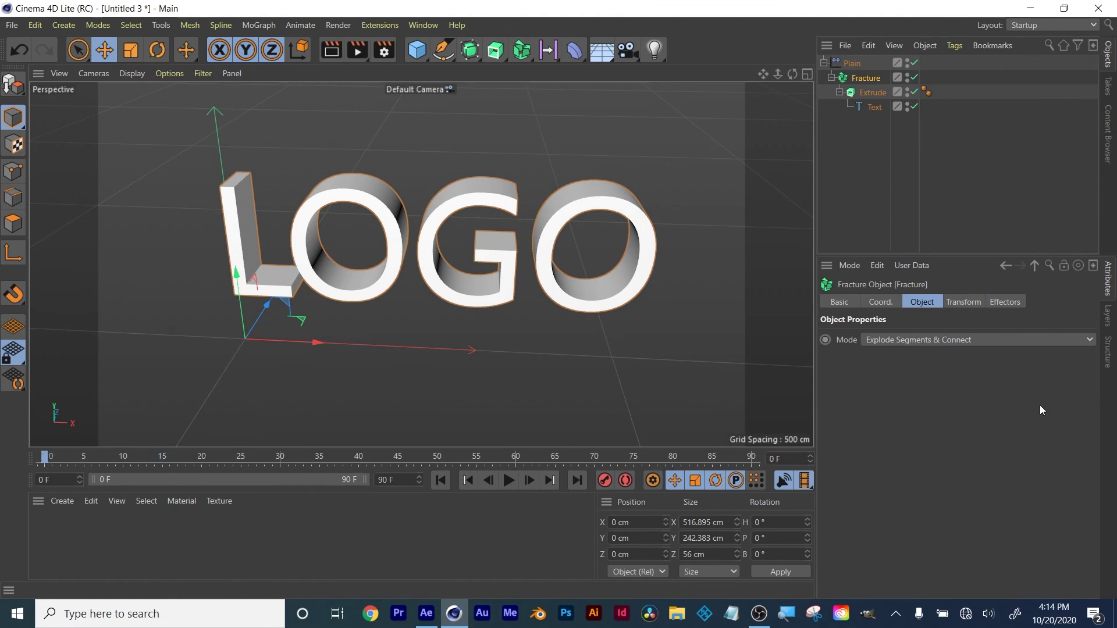
# Set the Plain effector's strength to 54% and its position to X 30 cm, Y 74 cm and Z -11 cm.
pyautogui.click(852, 64)
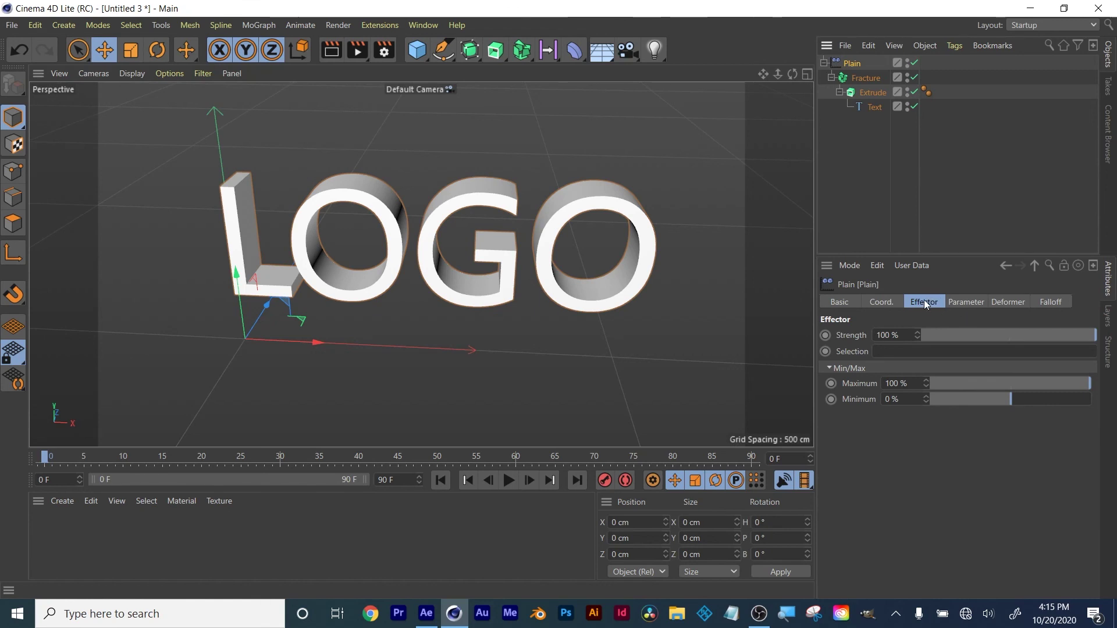
pyautogui.moveTo(917, 337)
pyautogui.mouseDown()
pyautogui.moveTo(884, 336)
pyautogui.moveTo(898, 336)
pyautogui.mouseUp()
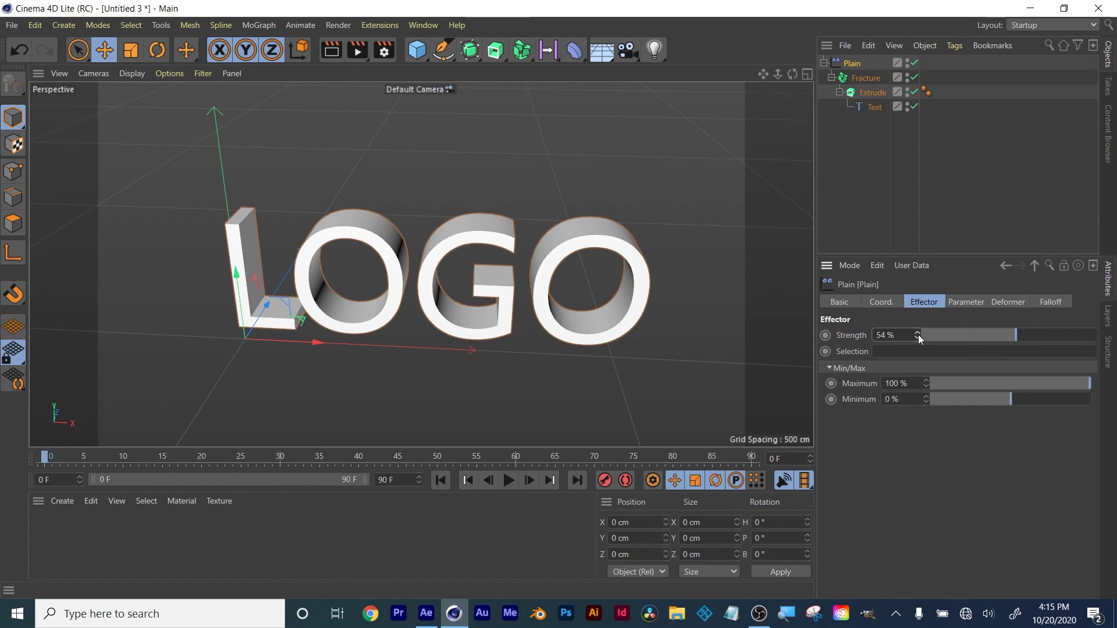
pyautogui.click(965, 302)
pyautogui.moveTo(918, 380); pyautogui.dragTo(919, 362)
pyautogui.moveTo(918, 396); pyautogui.dragTo(918, 419)
# Enable the Plain effector's rotation with P -11° and B 107°, and move the letters out of view at X 1435 cm, Y 255 cm.
pyautogui.click(1042, 364)
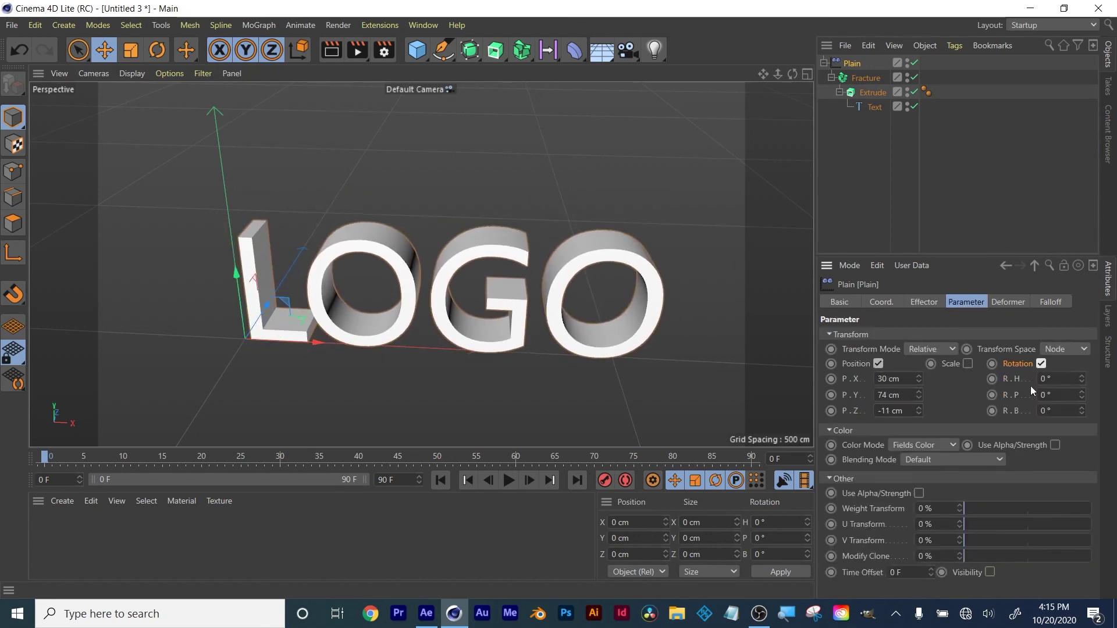
pyautogui.moveTo(1082, 395)
pyautogui.mouseDown()
pyautogui.moveTo(1082, 413)
pyautogui.moveTo(1081, 377)
pyautogui.moveTo(1082, 401)
pyautogui.mouseUp()
pyautogui.moveTo(1082, 411); pyautogui.dragTo(1081, 349)
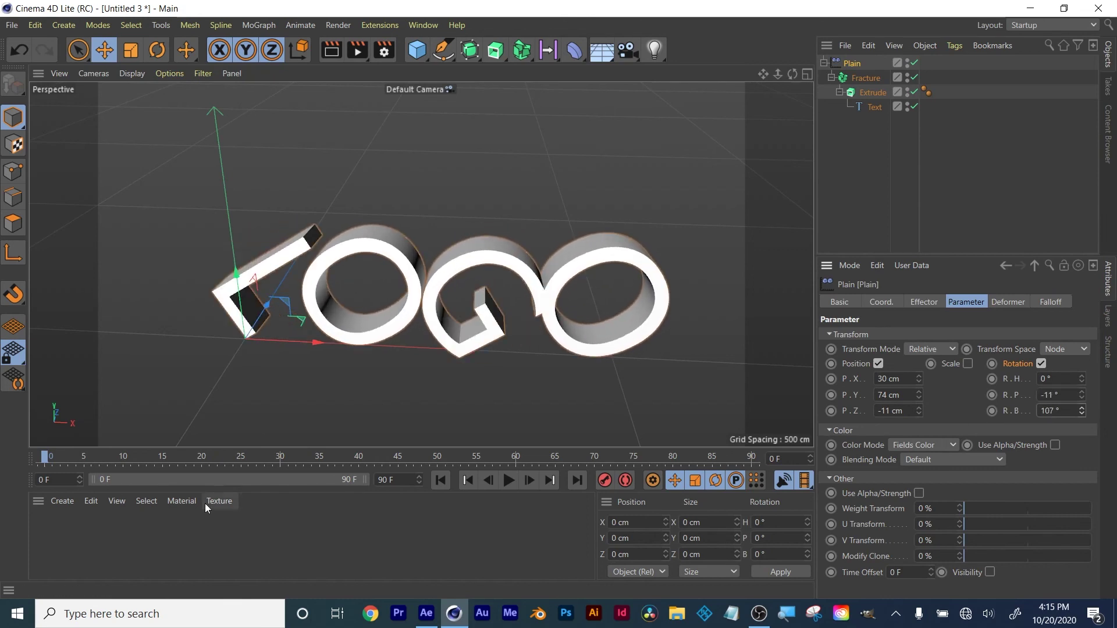
pyautogui.moveTo(918, 379); pyautogui.dragTo(925, 441)
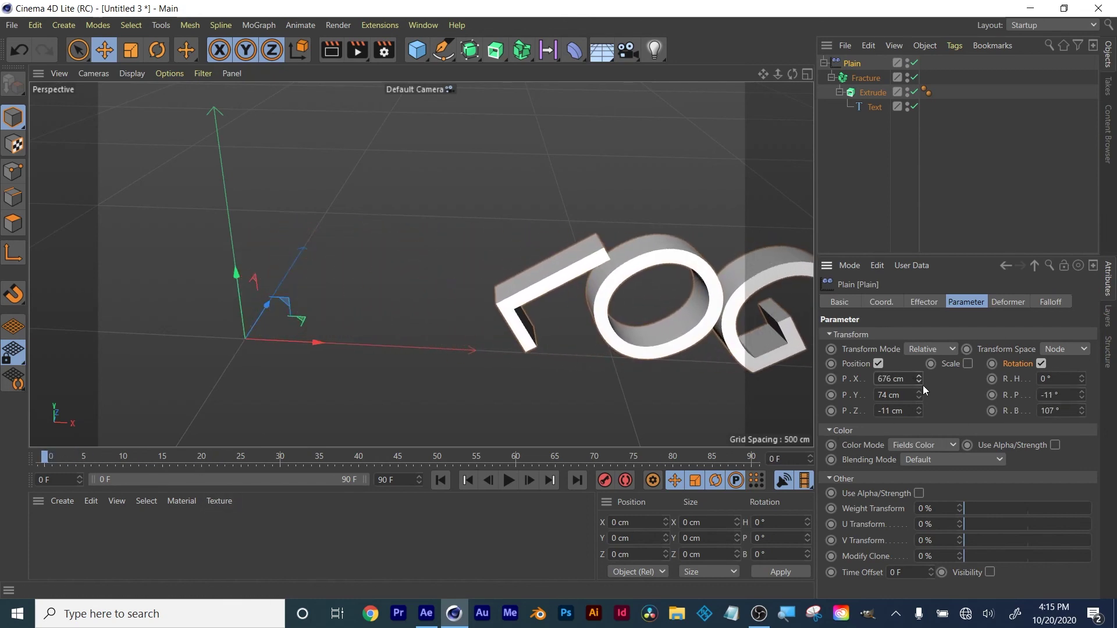
pyautogui.moveTo(920, 396); pyautogui.dragTo(922, 409)
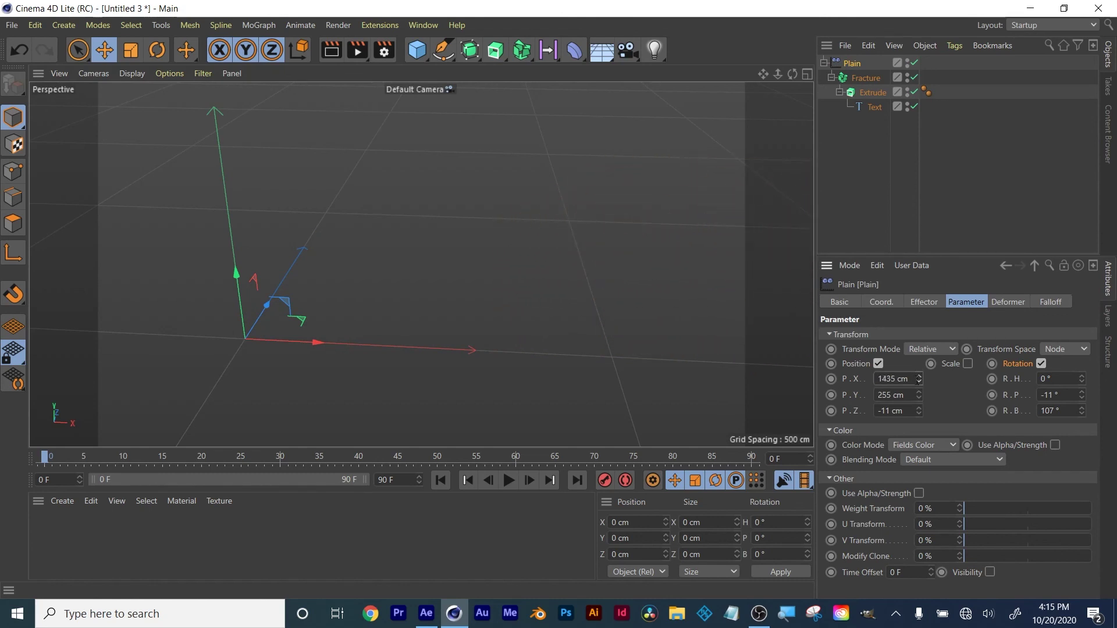
# Try keyframing the Plain effector's X and Y position and P and B rotation at frame 0, with X -113 cm at frame 45.
pyautogui.keyDown('ctrl'); pyautogui.click(831, 379); pyautogui.keyUp('ctrl')
pyautogui.keyDown('ctrl'); pyautogui.click(992, 395); pyautogui.keyUp('ctrl')
pyautogui.keyDown('ctrl'); pyautogui.click(997, 411); pyautogui.keyUp('ctrl')
pyautogui.moveTo(86, 457); pyautogui.dragTo(397, 494)
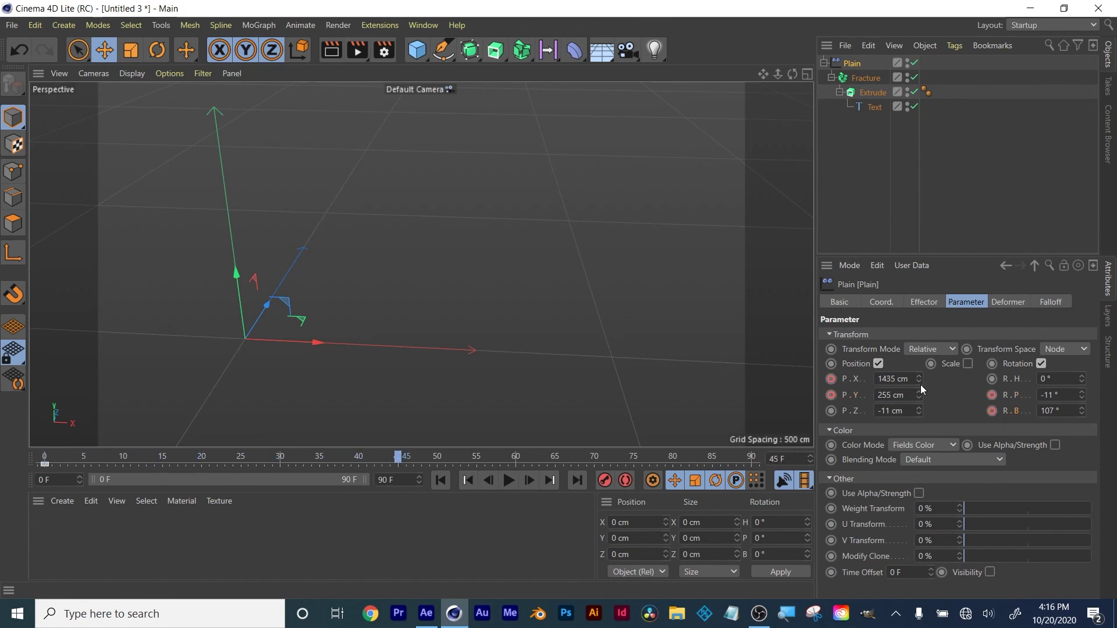
pyautogui.moveTo(918, 379); pyautogui.dragTo(898, 323)
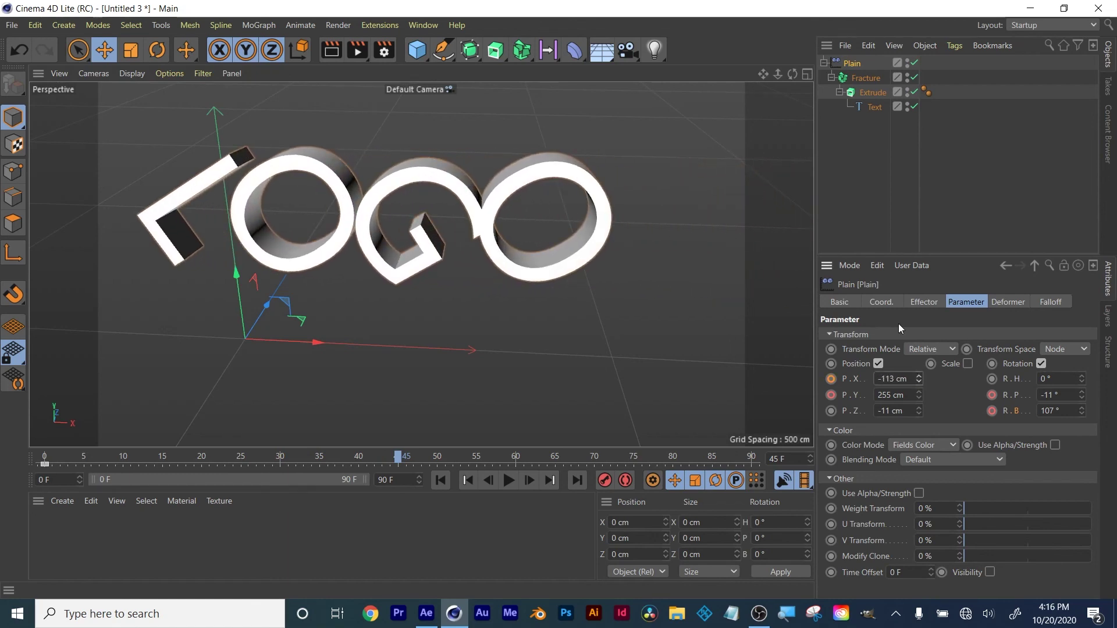
pyautogui.moveTo(919, 395); pyautogui.dragTo(919, 410)
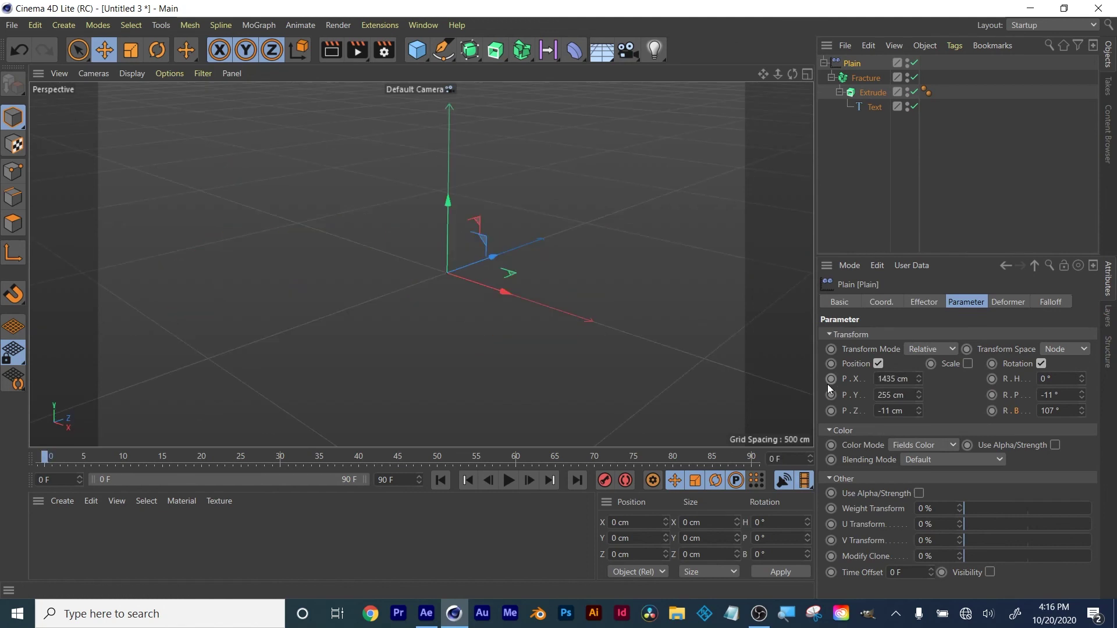
# Keyframe the Plain effector's position and rotation at frame 0, and again at frame 51 with X 684, Y 392, Z -281 cm, P -19° and B 0°.
pyautogui.moveTo(831, 379); pyautogui.dragTo(832, 411)
pyautogui.moveTo(308, 457); pyautogui.dragTo(376, 461)
pyautogui.moveTo(916, 379)
pyautogui.mouseDown()
pyautogui.moveTo(917, 364)
pyautogui.moveTo(918, 395)
pyautogui.moveTo(700, 247)
pyautogui.moveTo(921, 401)
pyautogui.moveTo(638, 207)
pyautogui.moveTo(919, 410)
pyautogui.moveTo(919, 380)
pyautogui.mouseUp()
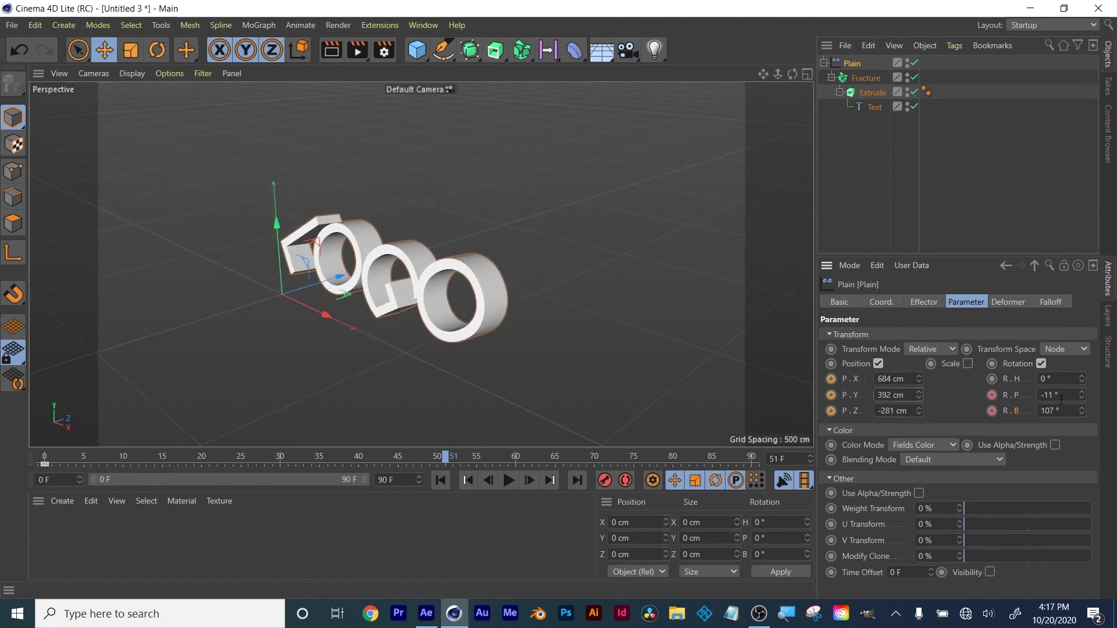
pyautogui.moveTo(1082, 395); pyautogui.dragTo(1082, 410)
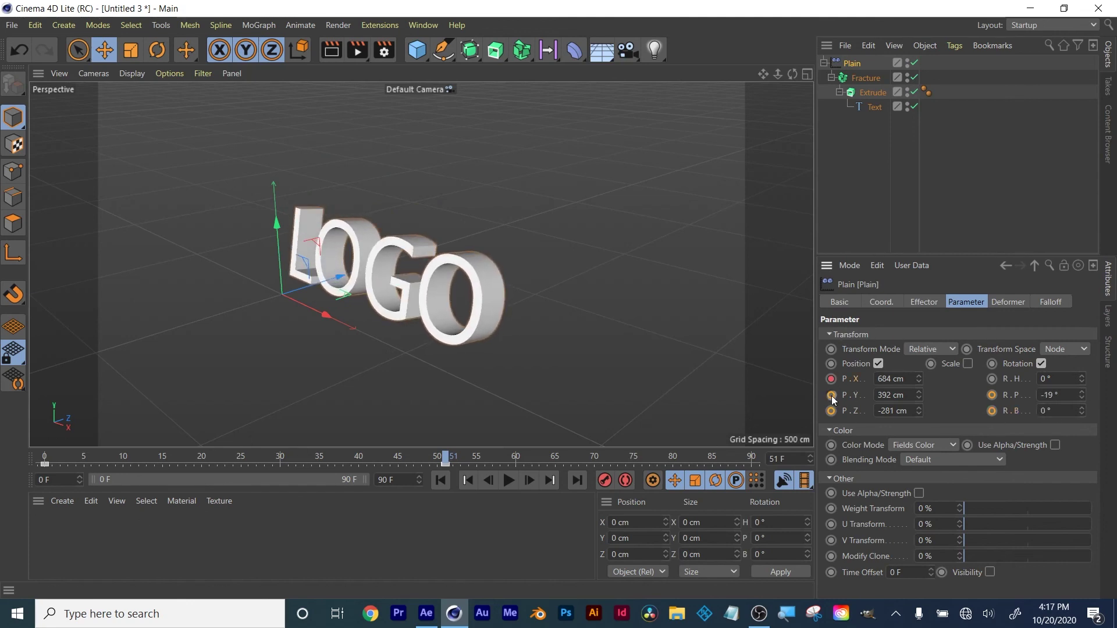
pyautogui.click(991, 395)
pyautogui.click(991, 410)
pyautogui.moveTo(453, 461); pyautogui.dragTo(398, 457)
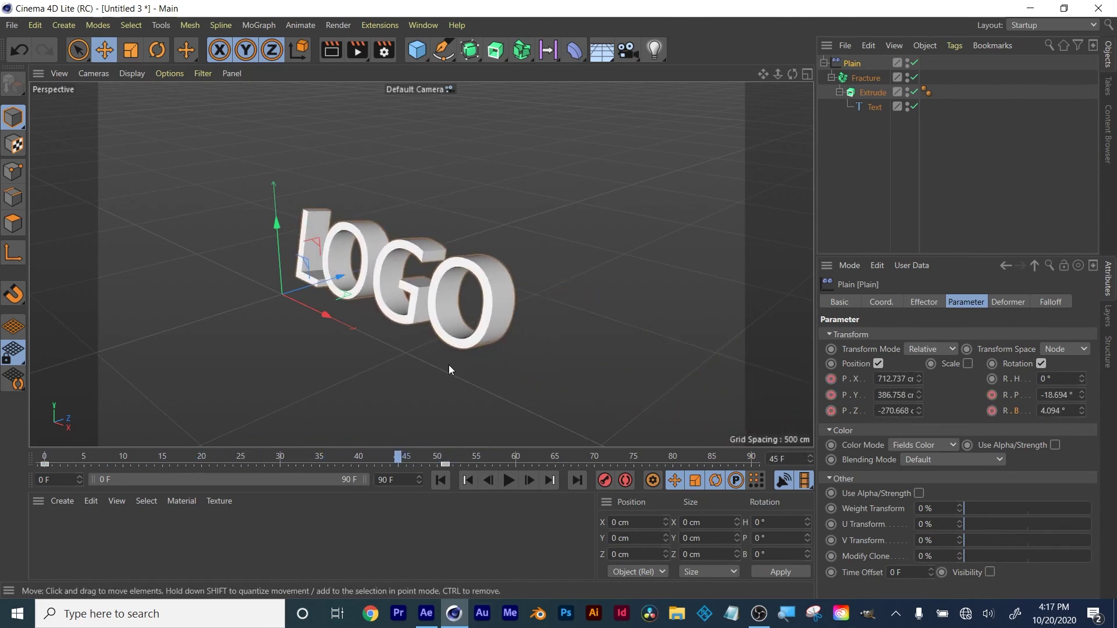
# Try setting the Plain effector's X position to 2083 cm at frame 0 and scrub through the letter animation.
pyautogui.middleClick(299, 324)
pyautogui.click(413, 75)
pyautogui.keyDown('alt'); pyautogui.moveTo(361, 310); pyautogui.dragTo(463, 321); pyautogui.keyUp('alt')
pyautogui.click(41, 463)
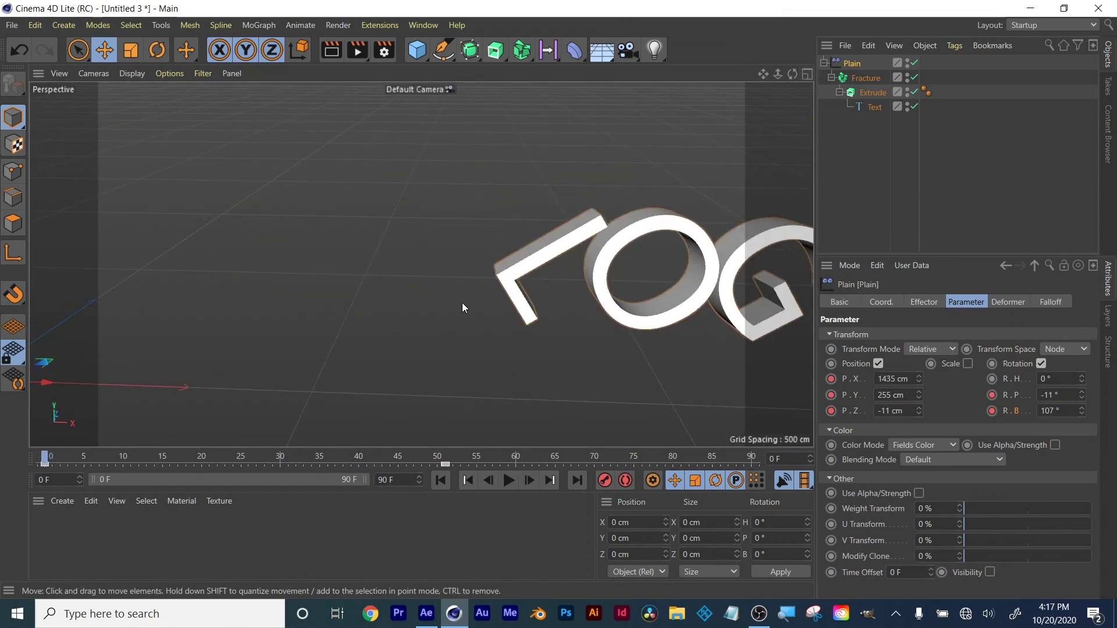
pyautogui.moveTo(919, 381); pyautogui.dragTo(911, 427)
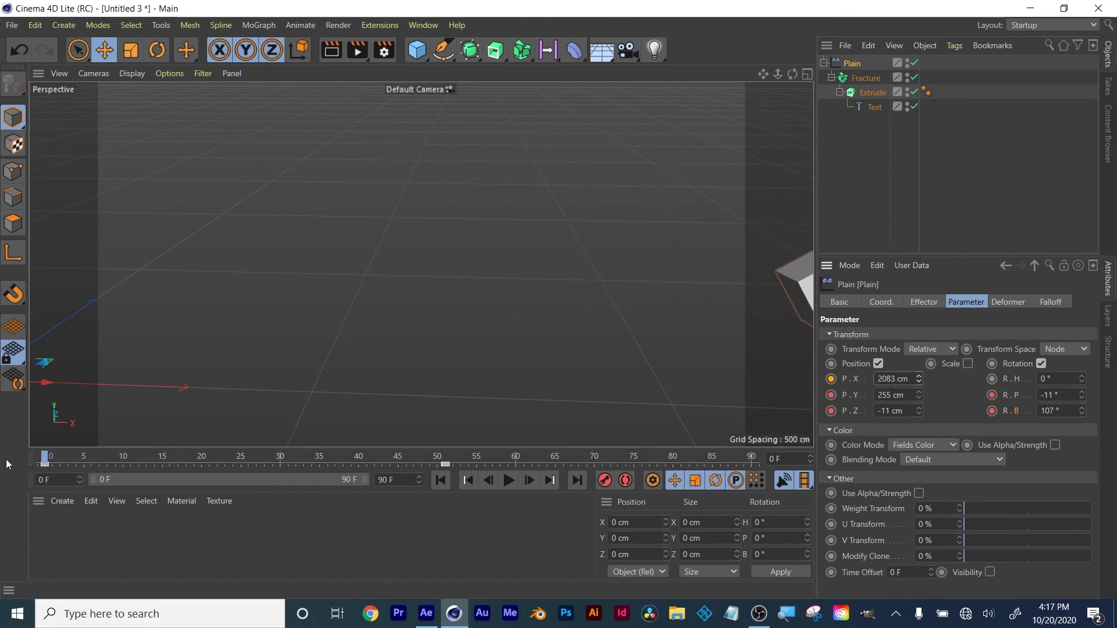
pyautogui.moveTo(65, 455); pyautogui.dragTo(499, 457)
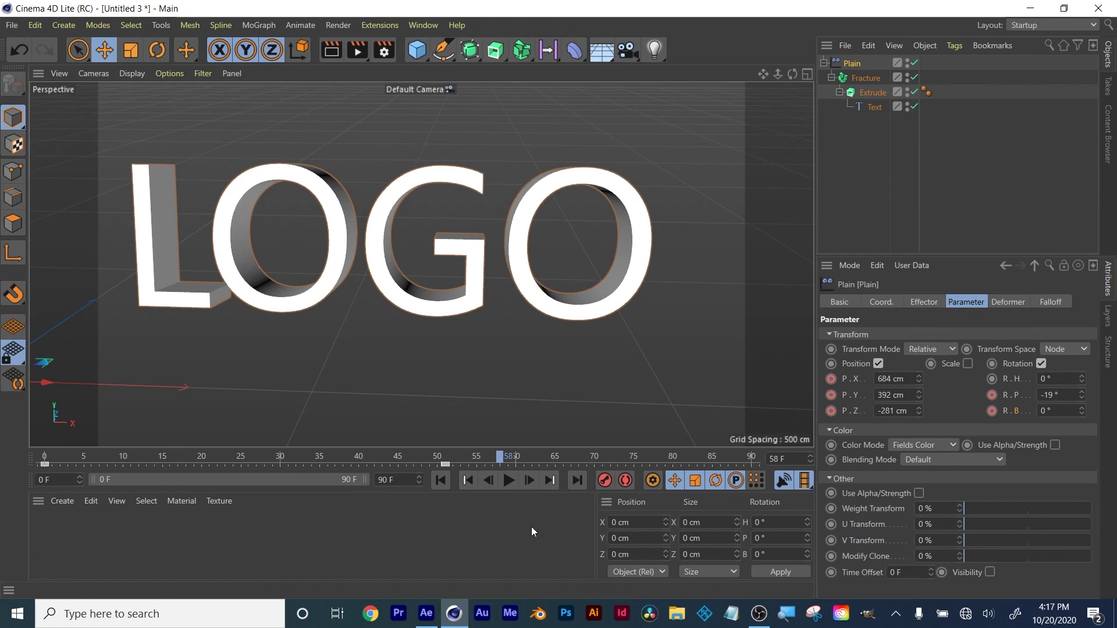
# Review the Fracture object's effector list and mode, and the Plain effector's strength and transform parameters.
pyautogui.click(866, 79)
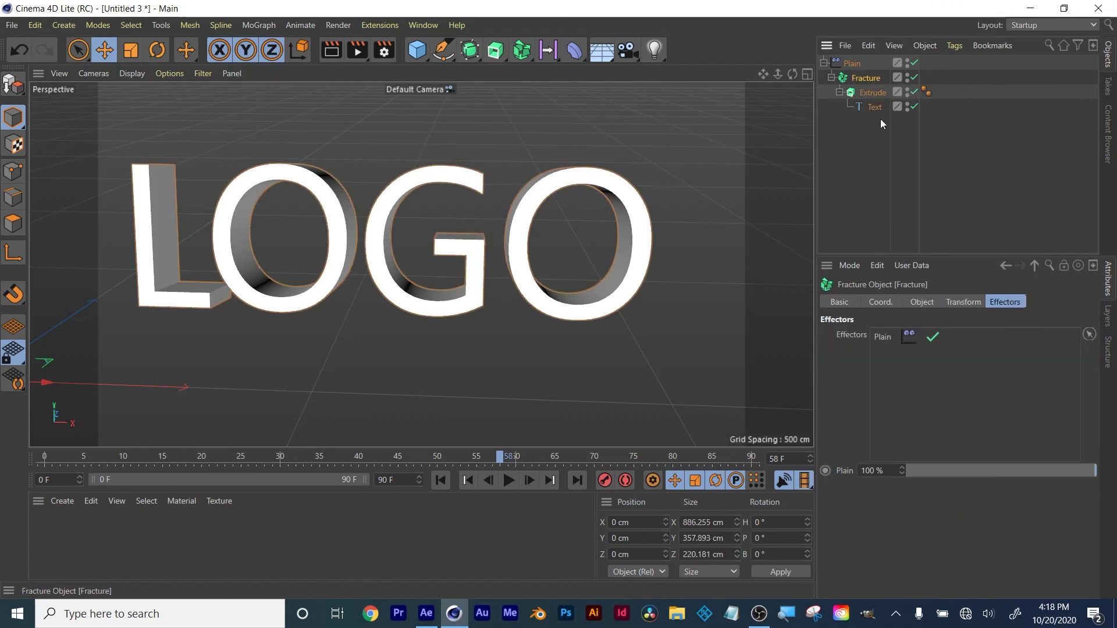
pyautogui.click(922, 303)
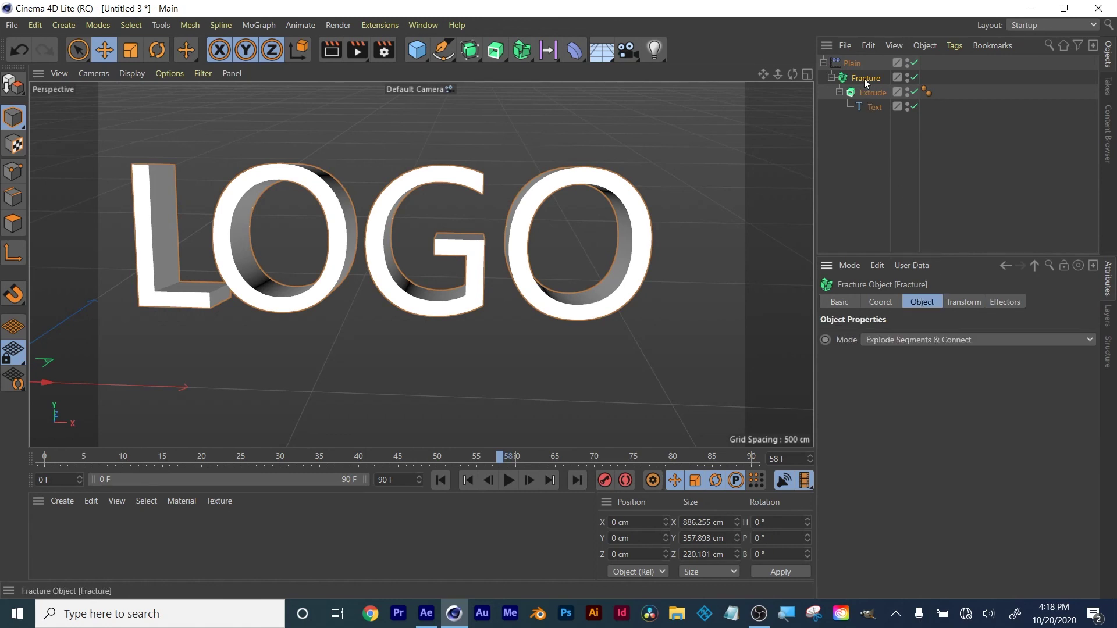
pyautogui.click(851, 64)
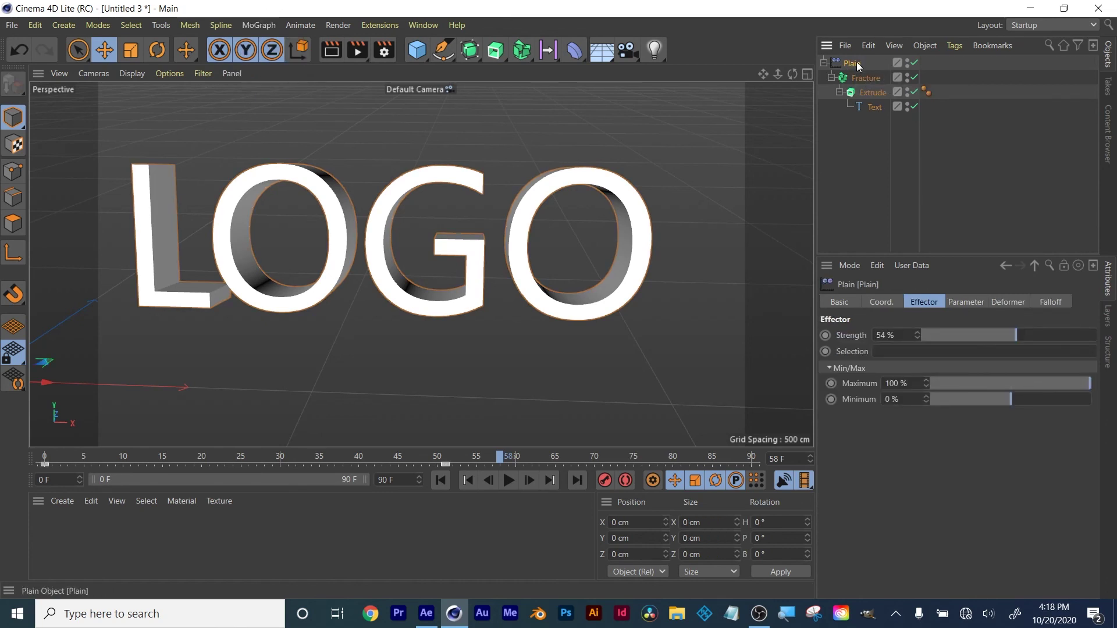
pyautogui.moveTo(177, 456); pyautogui.dragTo(578, 460)
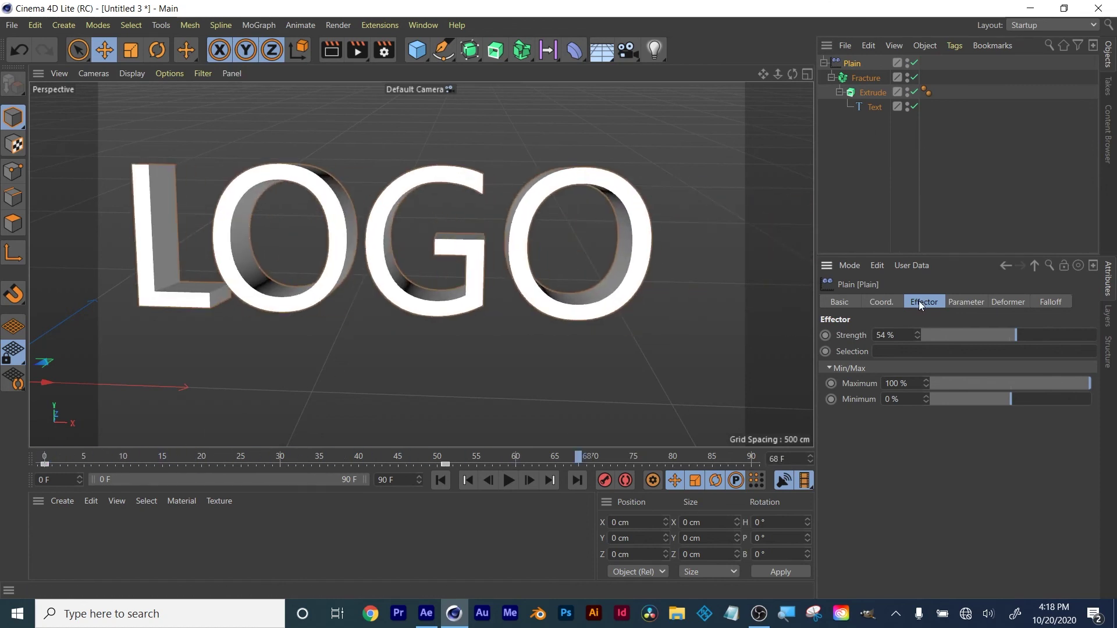
pyautogui.click(954, 300)
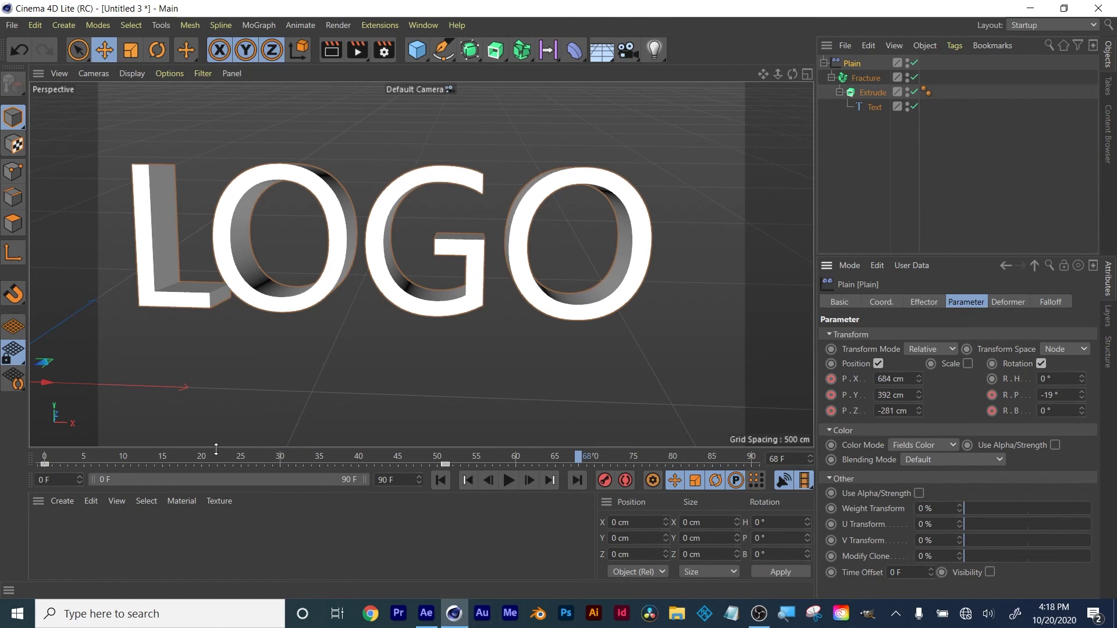
# Scrub the letter animation to frame 58 and render a preview of the current view.
pyautogui.moveTo(281, 454); pyautogui.dragTo(440, 453)
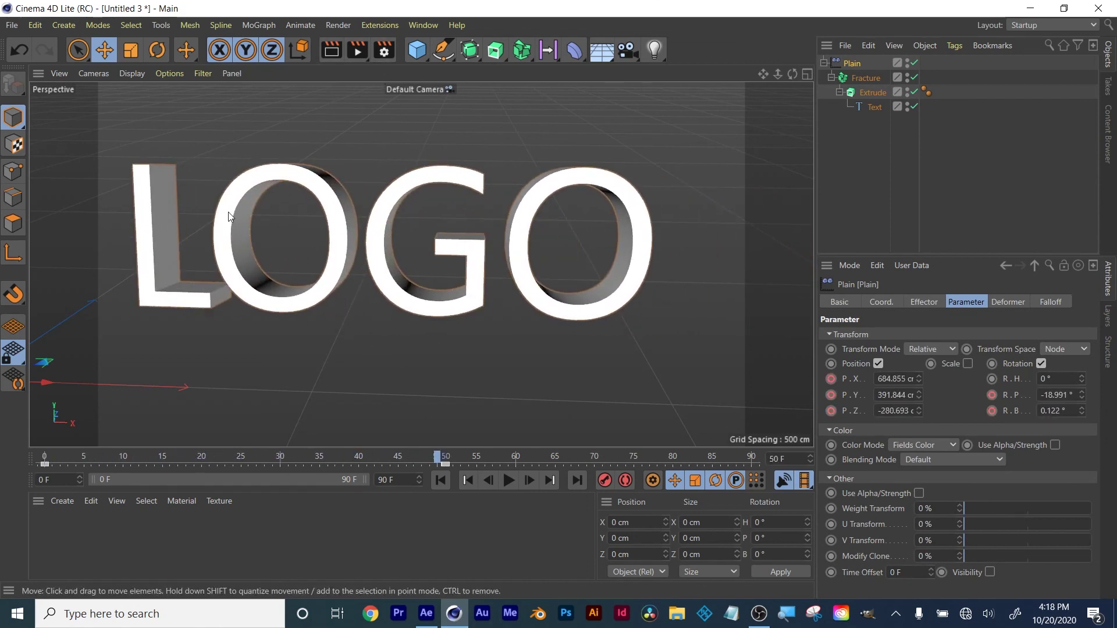
pyautogui.moveTo(398, 458); pyautogui.dragTo(504, 440)
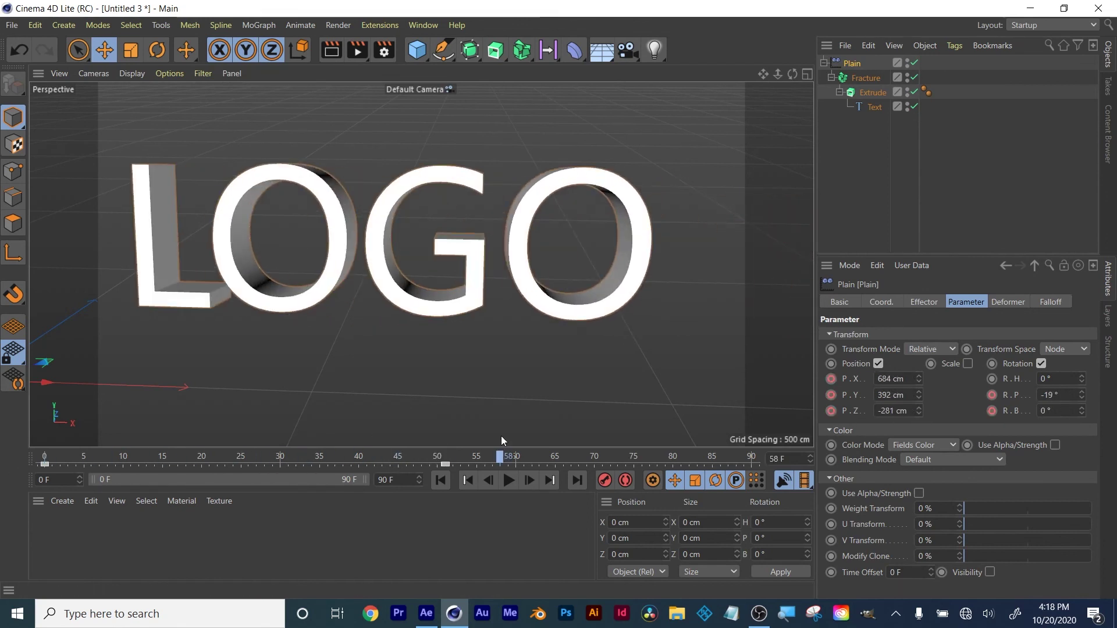
pyautogui.click(331, 53)
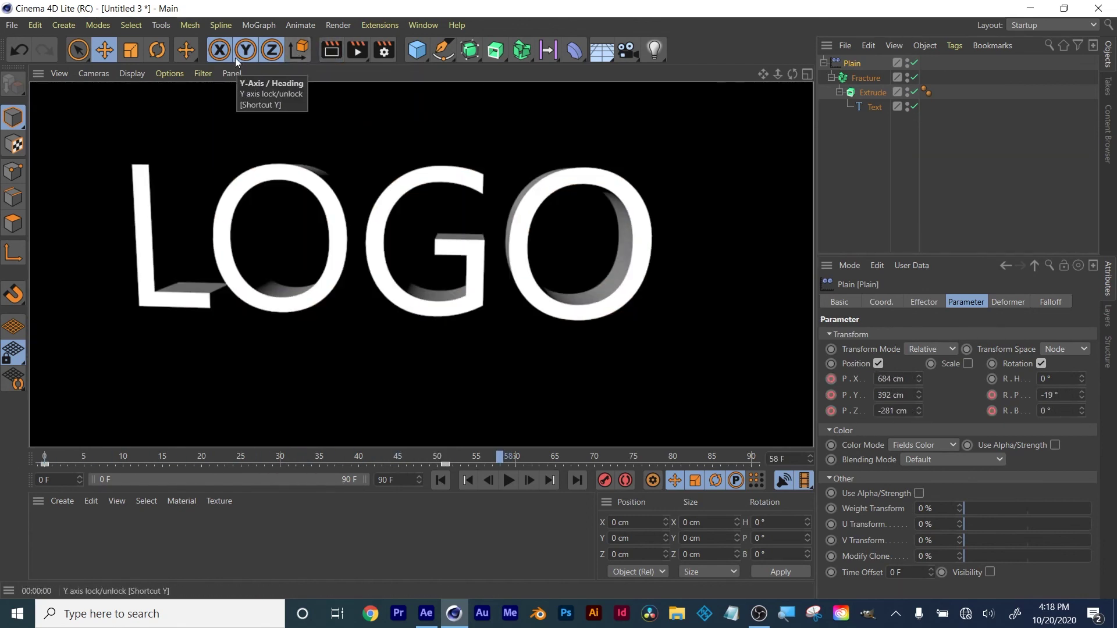
pyautogui.click(186, 50)
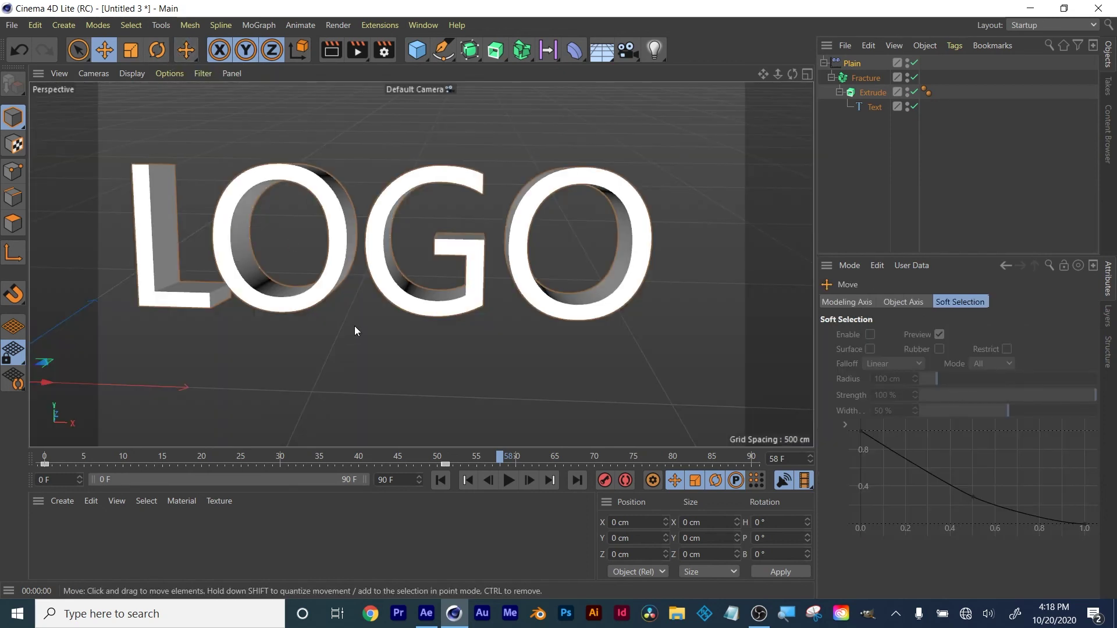